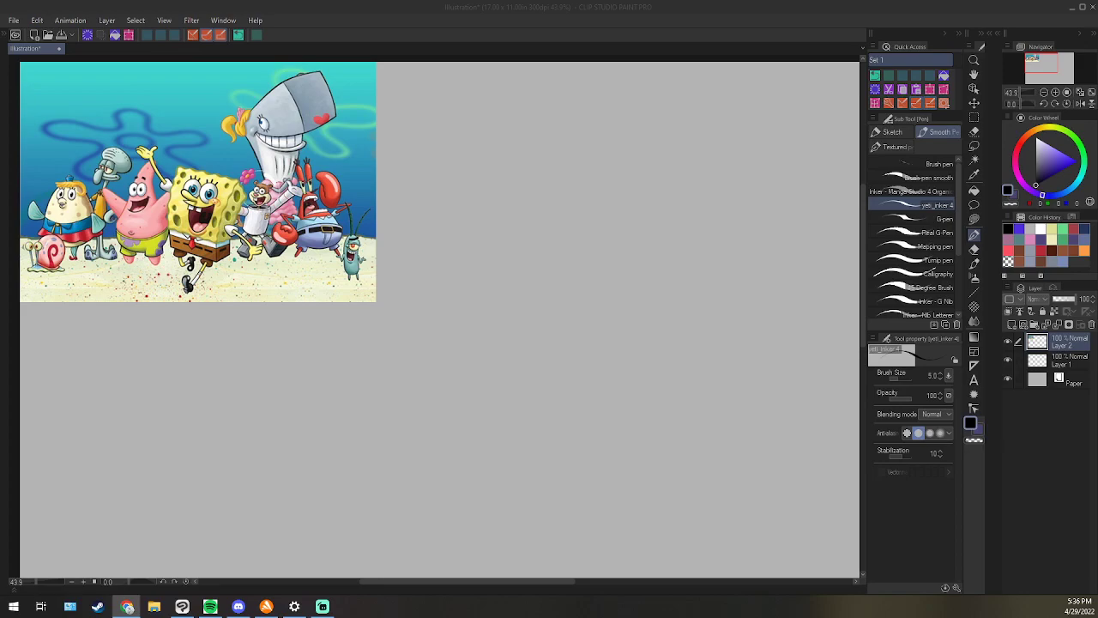
Switch back to Clip Studio Paint and paste the "Push Your Poses!" reference sheet as a new layer.
{"action": "left_click", "coordinate": [755, 31]}
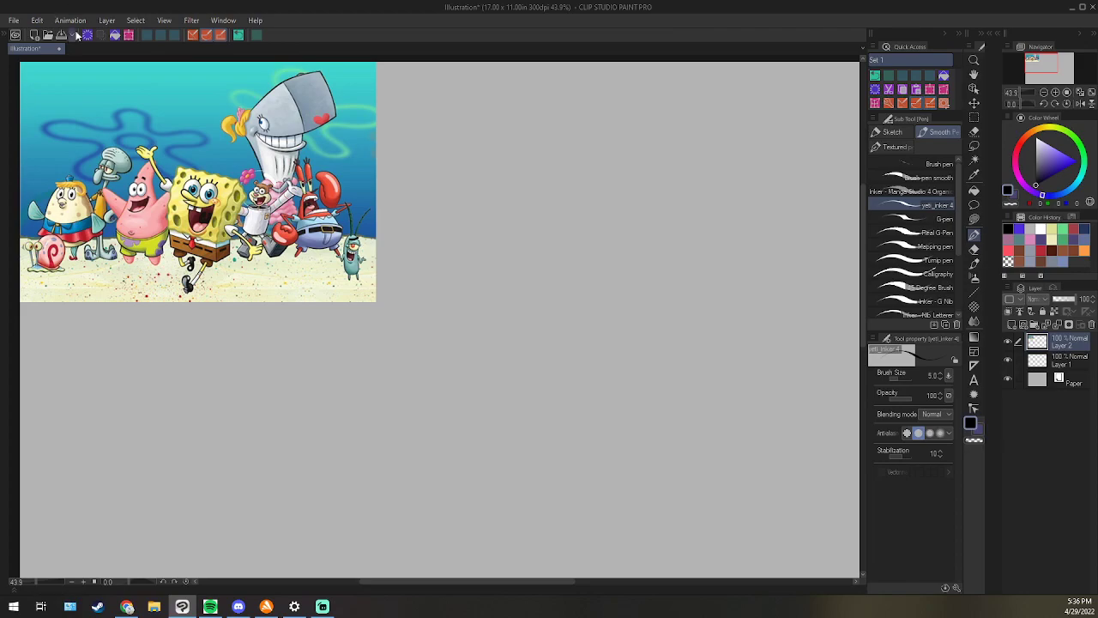
{"action": "key", "text": "alt+Tab"}
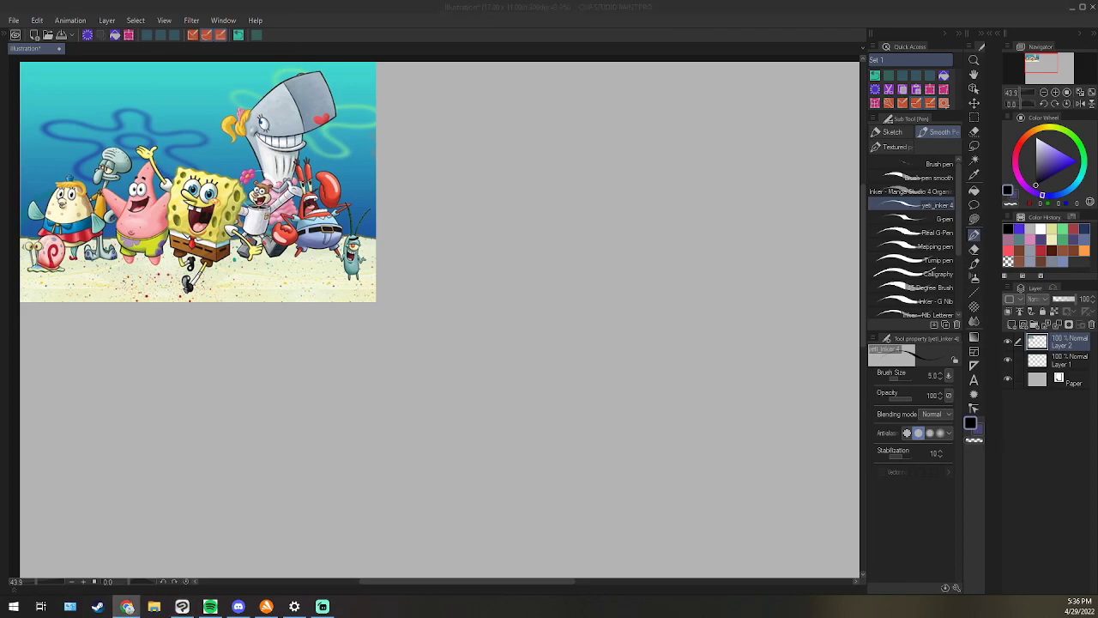
{"action": "left_click", "coordinate": [616, 49]}
{"action": "key", "text": "ctrl+v"}
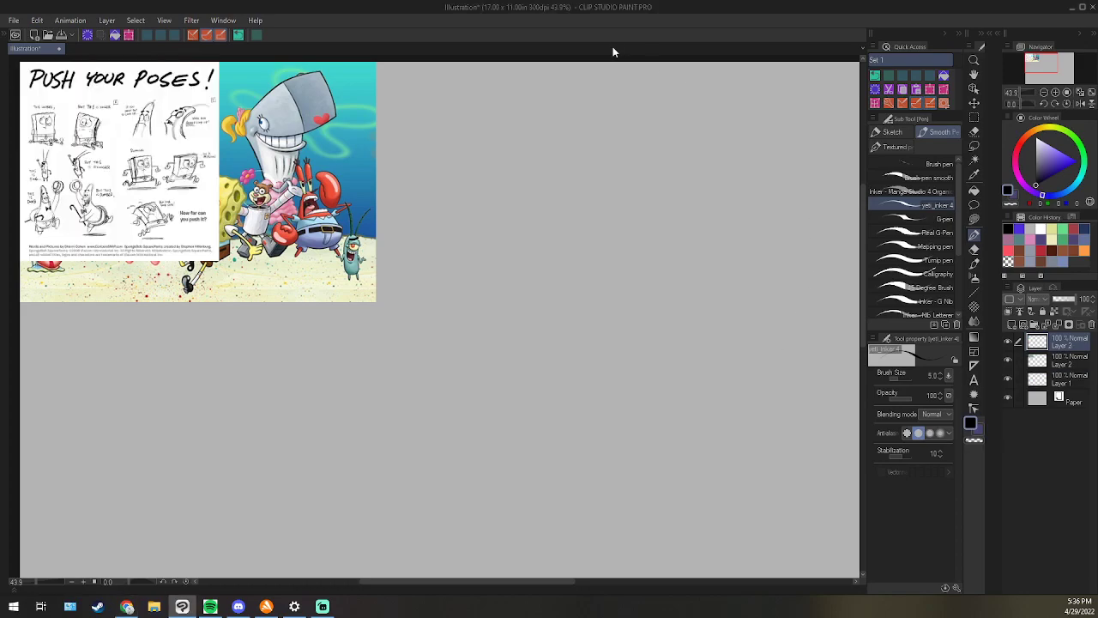
Enlarge the "Push Your Poses!" sheet and place it beside the SpongeBob group picture, without overlap.
{"action": "key", "text": "ctrl+t"}
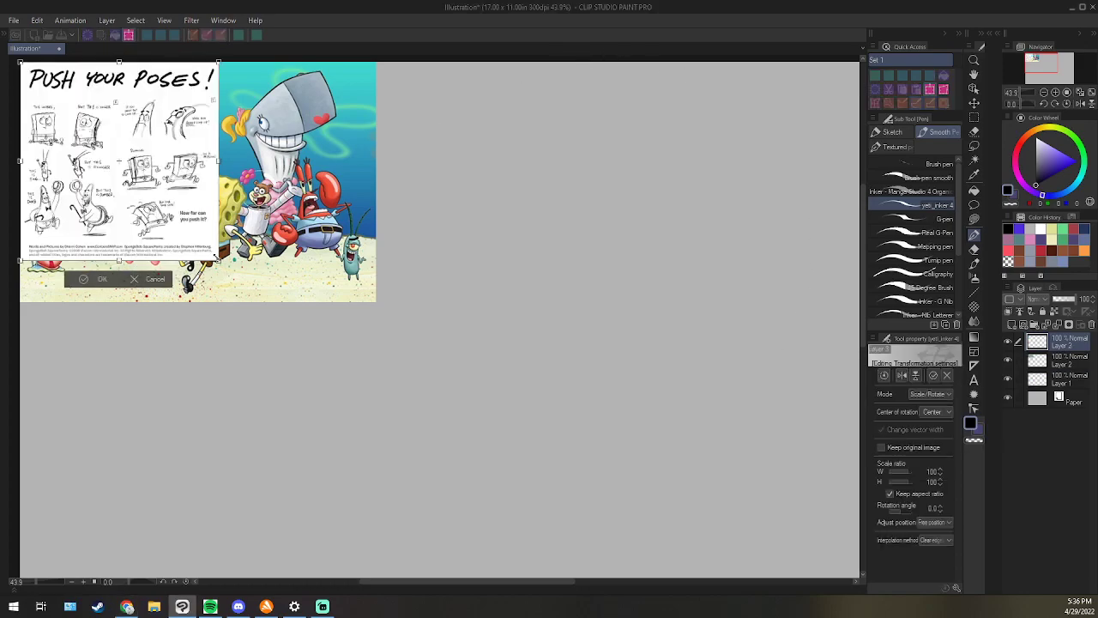
{"action": "left_click_drag", "start_coordinate": [278, 299], "coordinate": [328, 370]}
{"action": "mouse_move", "coordinate": [299, 331]}
{"action": "left_mouse_down"}
{"action": "mouse_move", "coordinate": [867, 390]}
{"action": "mouse_move", "coordinate": [735, 363]}
{"action": "left_mouse_up"}
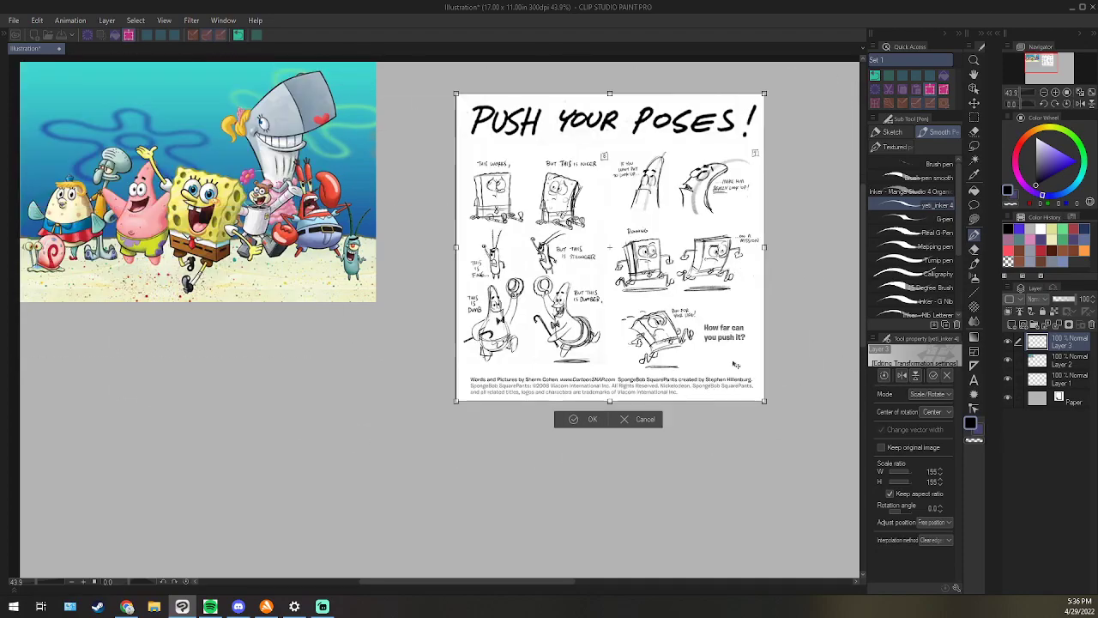
{"action": "left_click_drag", "start_coordinate": [456, 400], "coordinate": [398, 460]}
{"action": "left_click", "coordinate": [560, 483]}
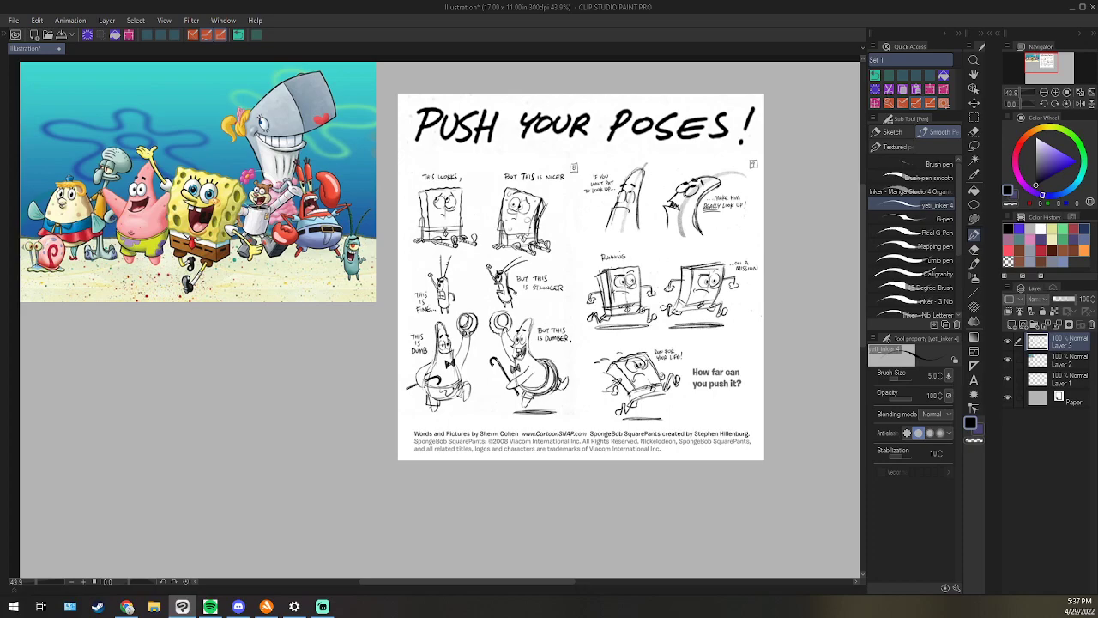
Hide Layer 3 and Layer 2, make Layer 1 active, and show both reference layers again.
{"action": "key", "text": "alt+Tab"}
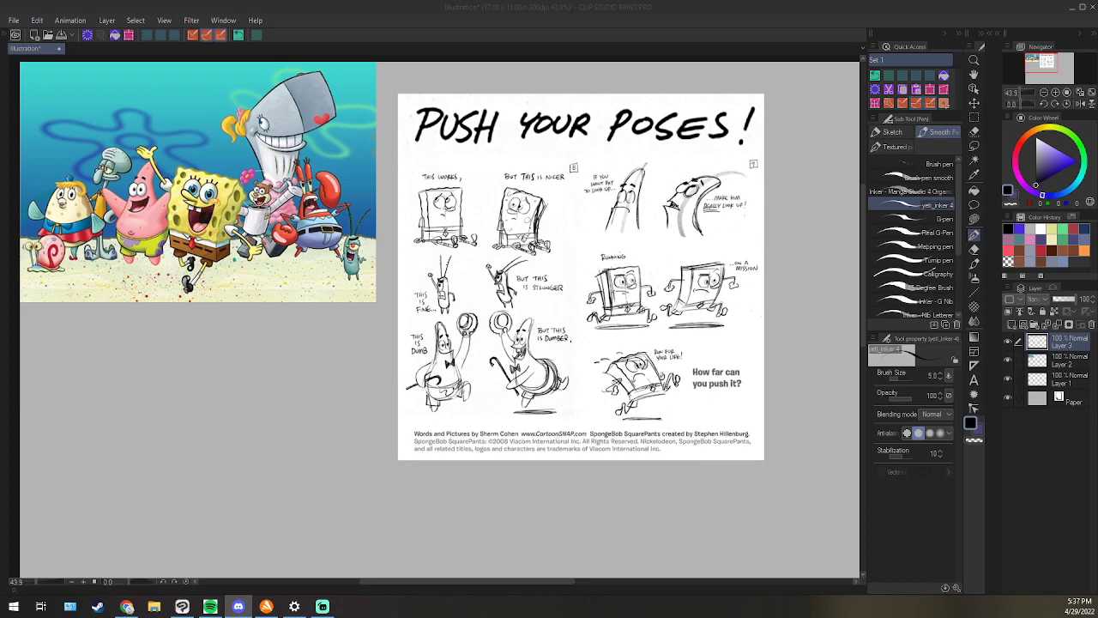
{"action": "key", "text": "alt+Tab"}
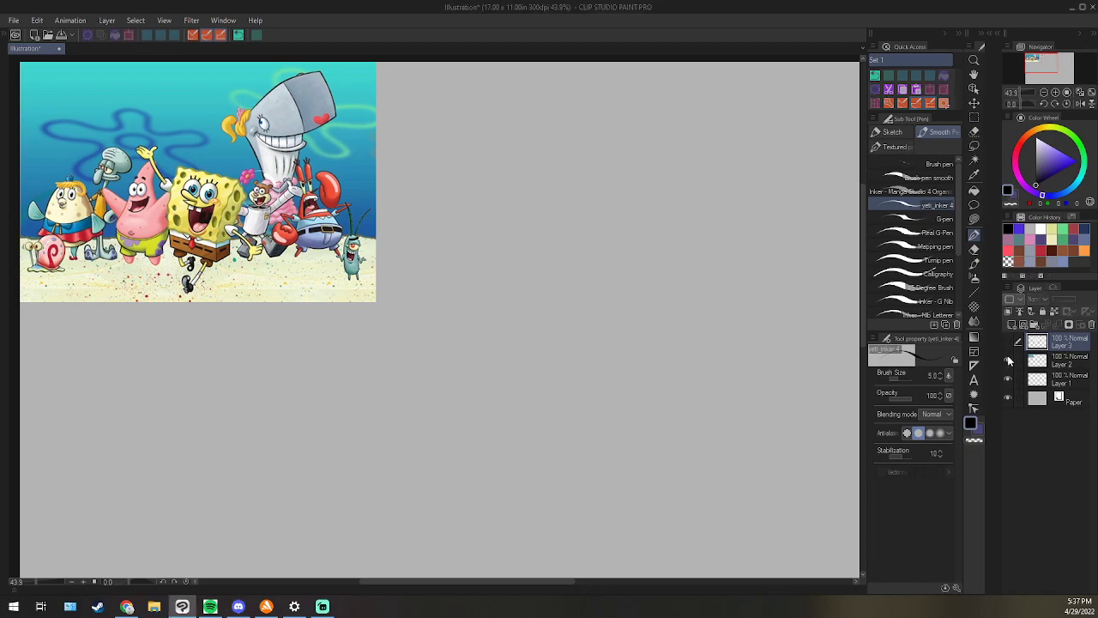
{"action": "left_click", "coordinate": [1008, 361]}
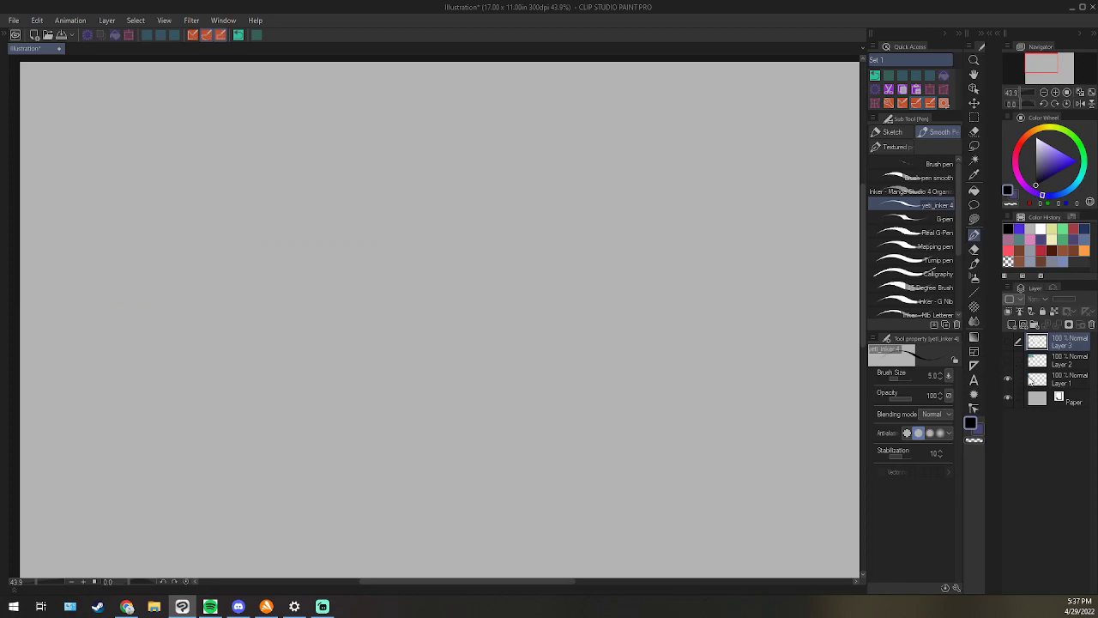
{"action": "left_click", "coordinate": [1058, 379]}
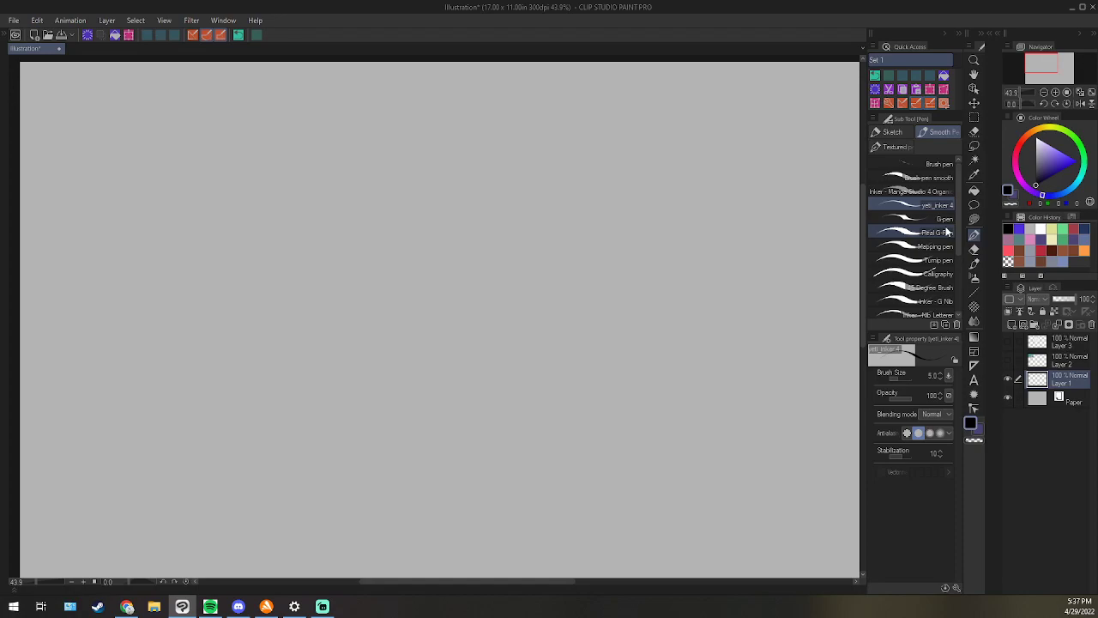
{"action": "left_click", "coordinate": [1008, 360]}
{"action": "left_click", "coordinate": [1008, 343]}
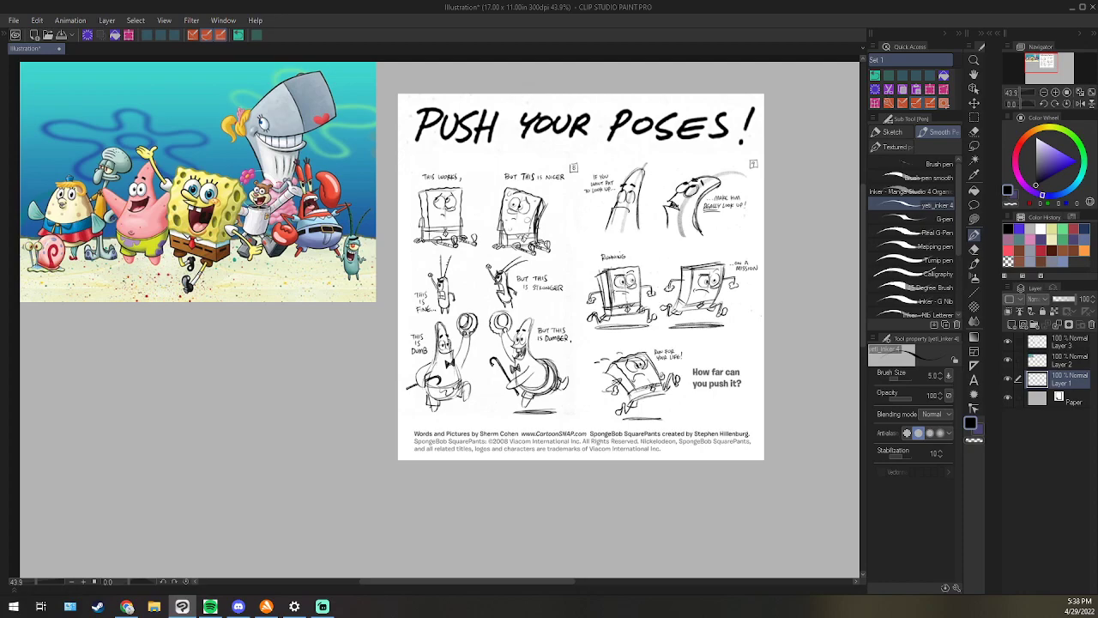
Paste the picture of the elderly fish with glasses and put its layer at the top of the stack.
{"action": "key", "text": "alt+Tab"}
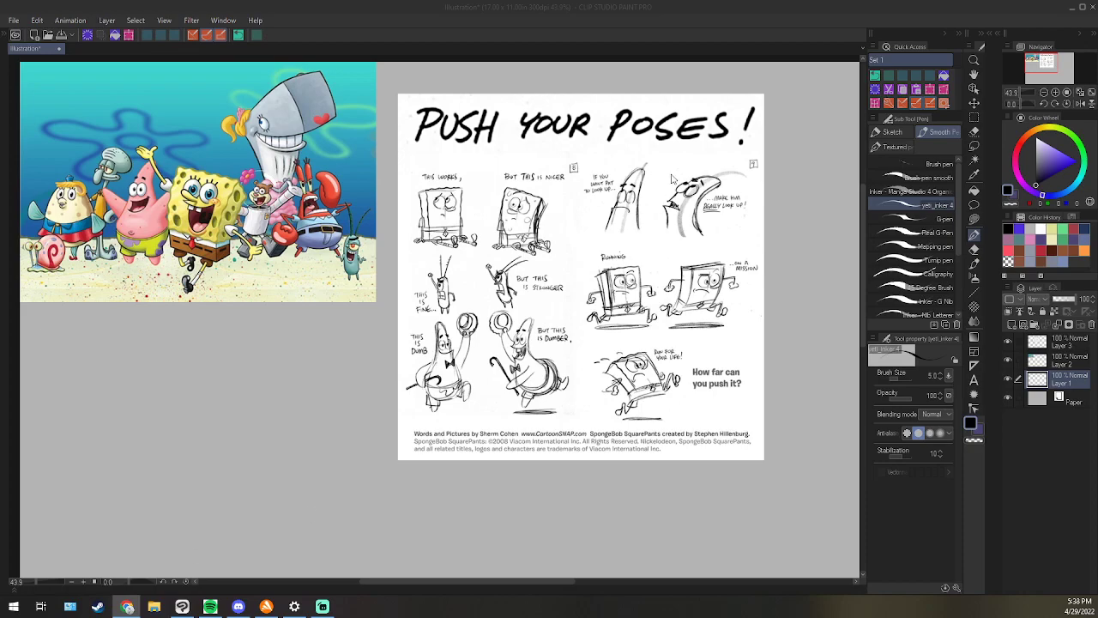
{"action": "left_click", "coordinate": [676, 38]}
{"action": "key", "text": "ctrl+shift+n"}
{"action": "left_click_drag", "start_coordinate": [598, 115], "coordinate": [755, 400]}
{"action": "left_click_drag", "start_coordinate": [1064, 379], "coordinate": [1062, 338]}
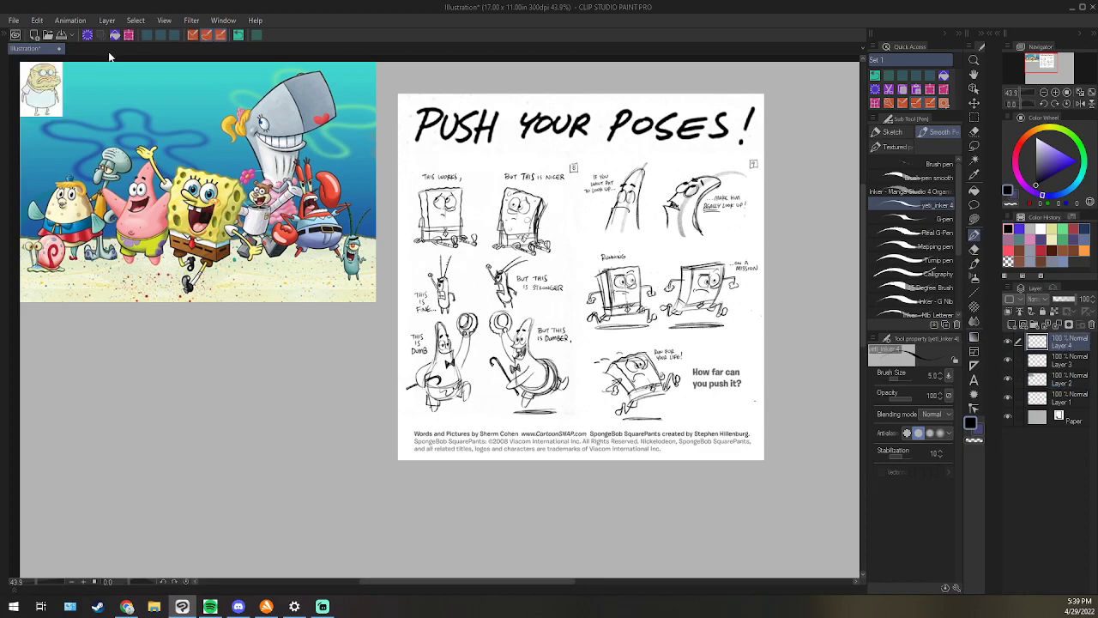
Isolate the elderly fish picture with a rectangular selection and enlarge it over most of the group picture.
{"action": "key", "text": "ctrl+t"}
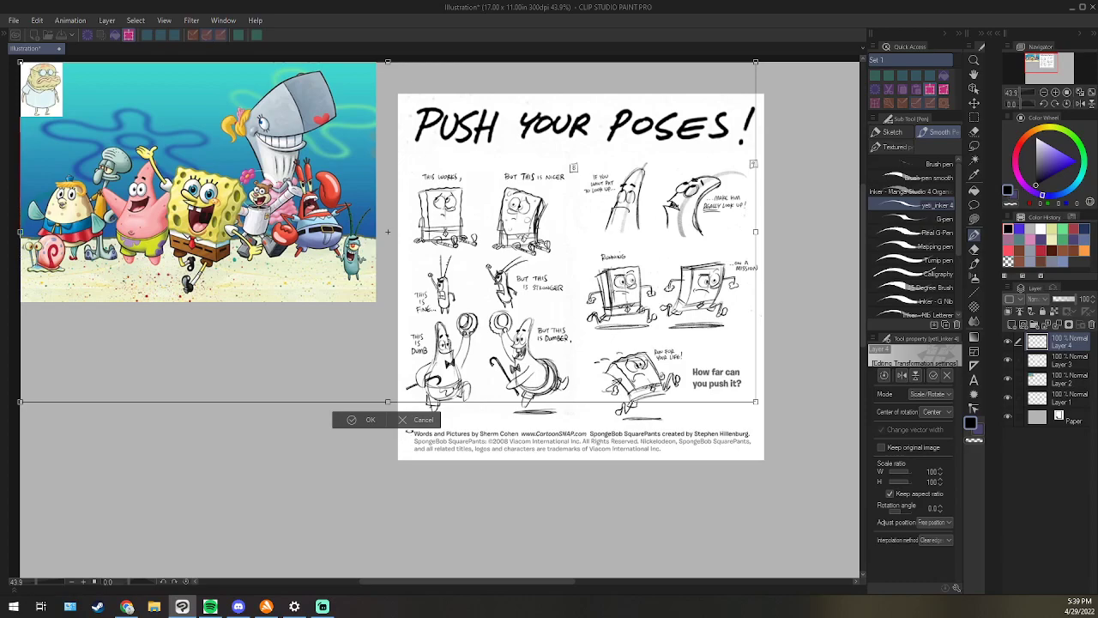
{"action": "left_click", "coordinate": [420, 419]}
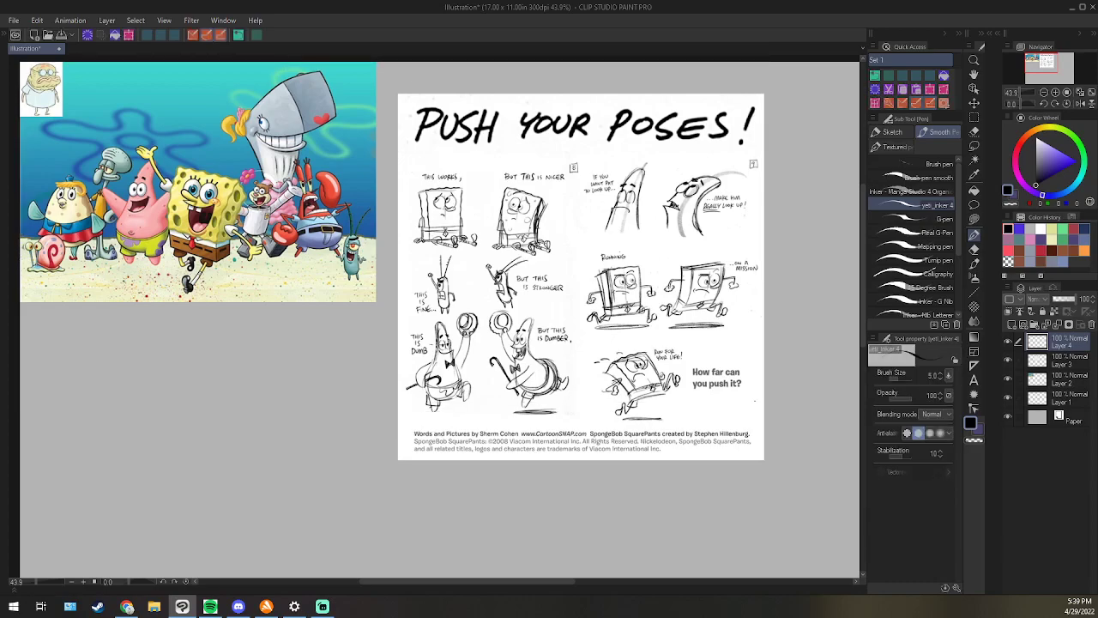
{"action": "left_click", "coordinate": [1011, 342]}
{"action": "right_click", "coordinate": [1011, 343], "text": "alt"}
{"action": "left_click", "coordinate": [1010, 347]}
{"action": "left_click", "coordinate": [1052, 346]}
{"action": "left_click", "coordinate": [974, 116]}
{"action": "left_click_drag", "start_coordinate": [17, 64], "coordinate": [352, 425]}
{"action": "key", "text": "ctrl+t"}
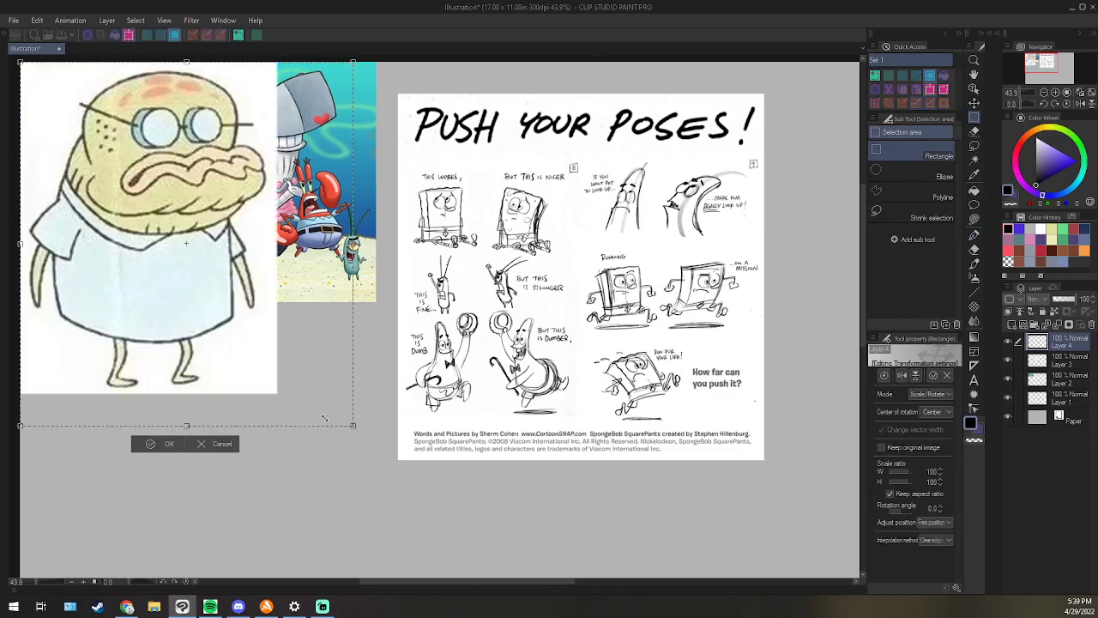
{"action": "key", "text": "Return"}
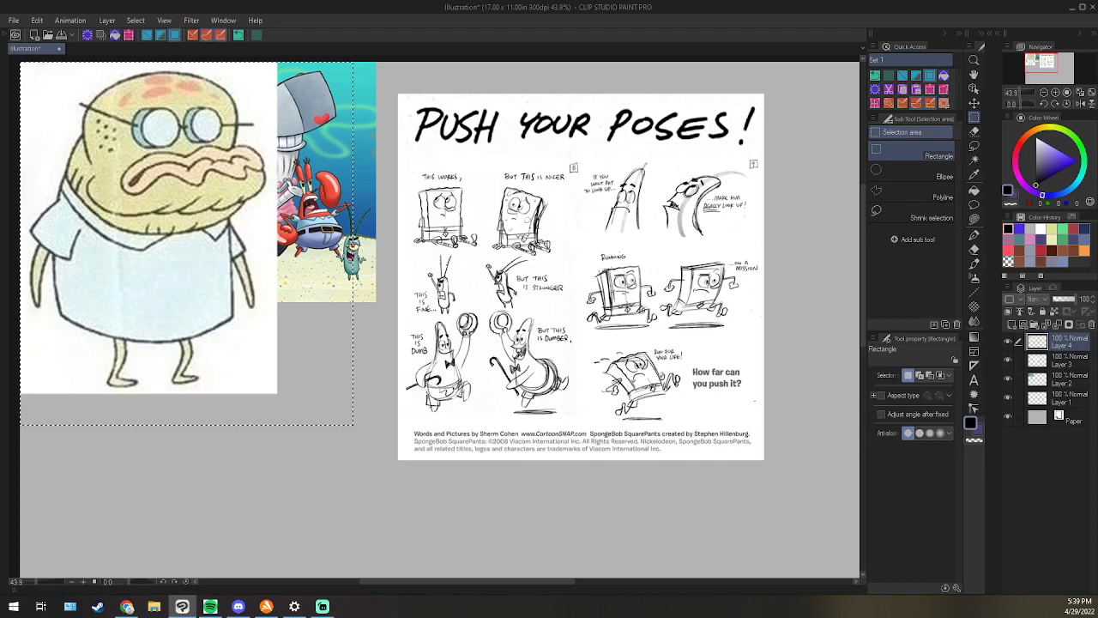
Paste the shriveled wheelchair character picture as a new layer and clear the rectangular selection.
{"action": "key", "text": "alt+Tab"}
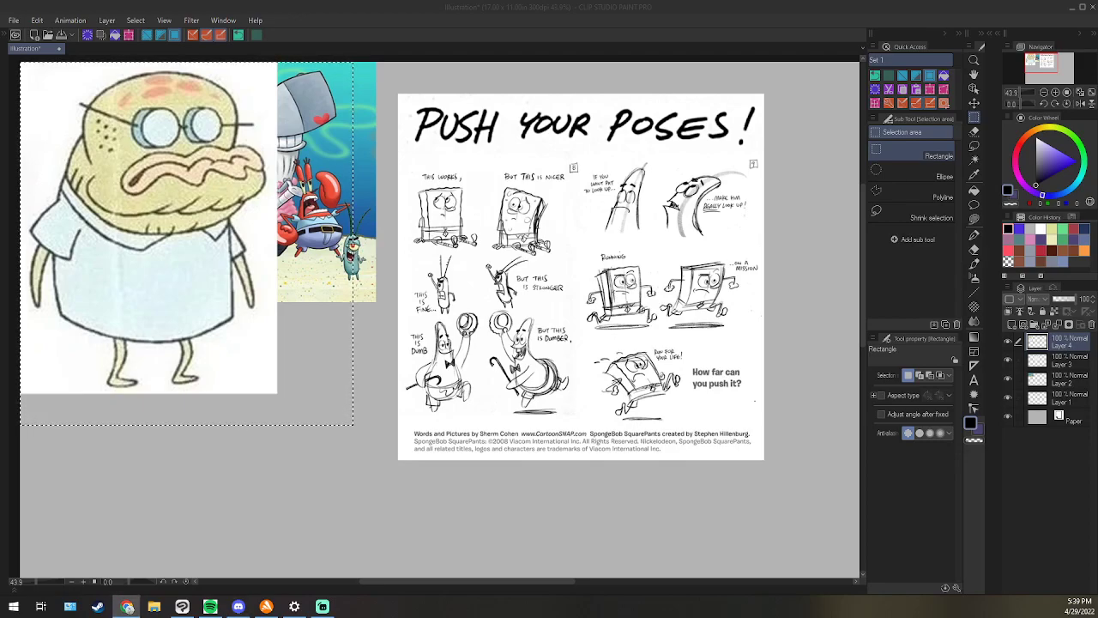
{"action": "left_click", "coordinate": [340, 28]}
{"action": "key", "text": "ctrl+v"}
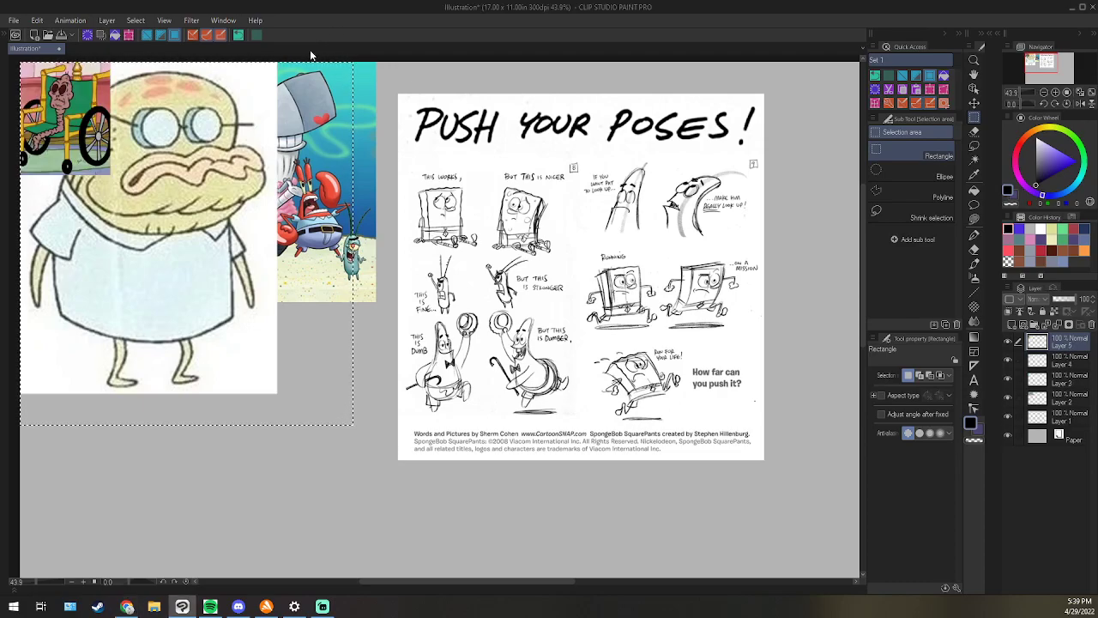
{"action": "key", "text": "ctrl+t"}
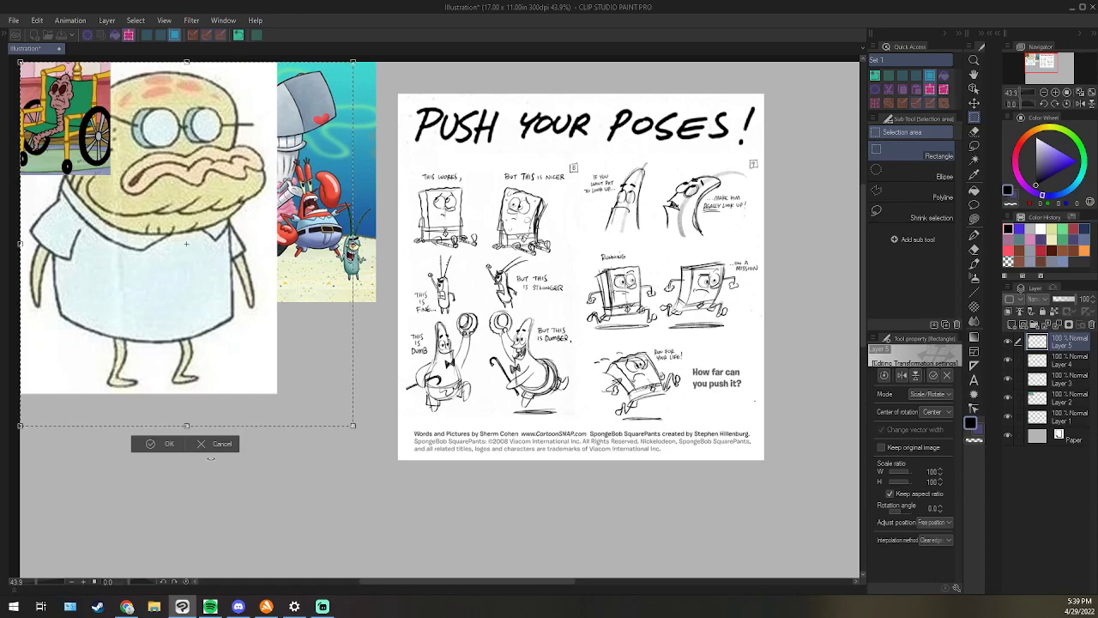
{"action": "left_click", "coordinate": [213, 447]}
{"action": "key", "text": "ctrl+d"}
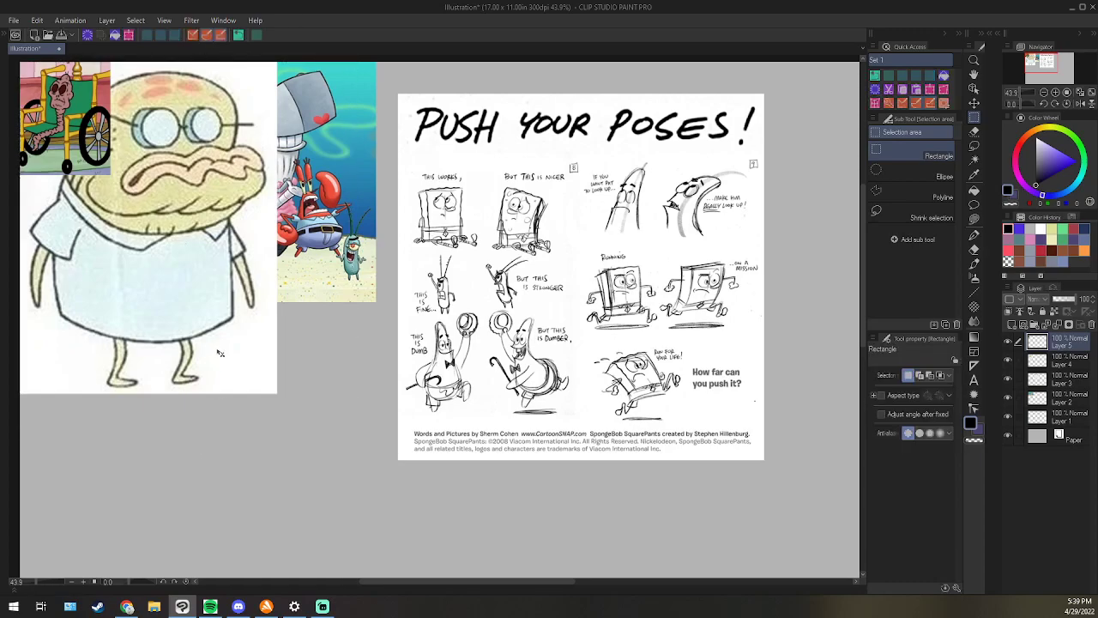
Enlarge the wheelchair picture and move it to the right of the elderly fish.
{"action": "key", "text": "ctrl+t"}
{"action": "left_click_drag", "start_coordinate": [110, 174], "coordinate": [194, 284]}
{"action": "left_click_drag", "start_coordinate": [130, 219], "coordinate": [373, 220]}
{"action": "left_click", "coordinate": [310, 287]}
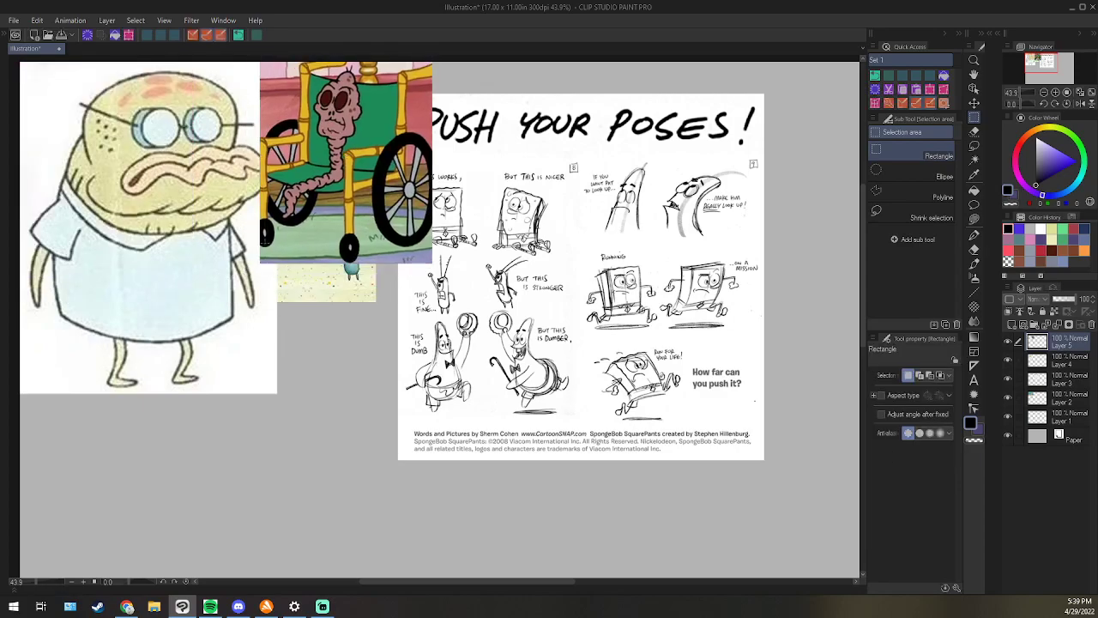
Paste the picture of the old fish seated in a wheelchair as a new layer on the canvas.
{"action": "key", "text": "alt+Tab"}
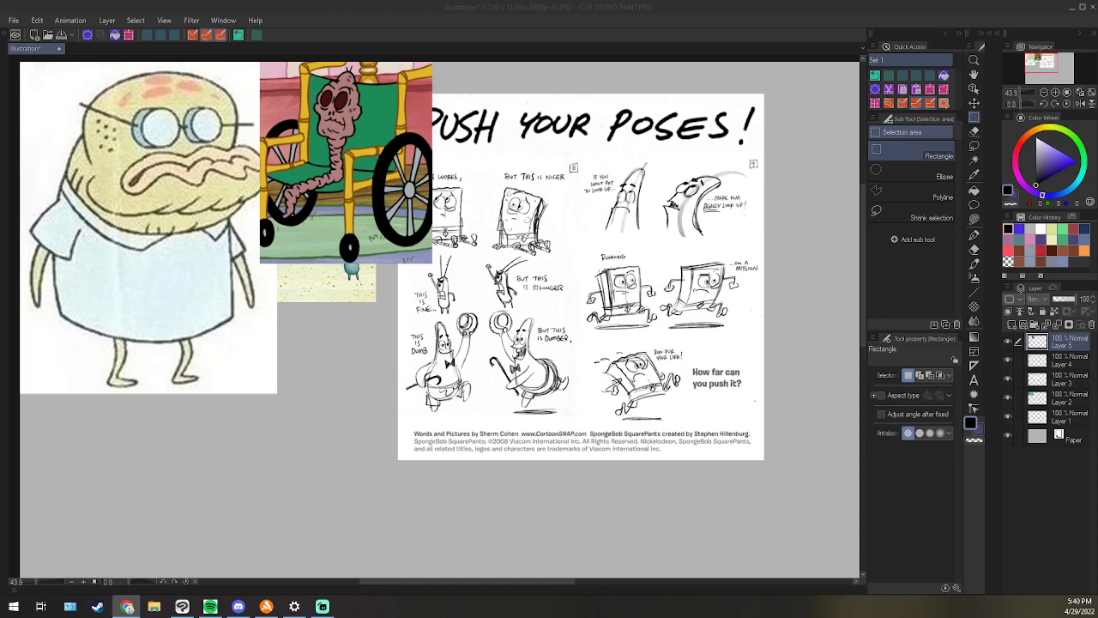
{"action": "left_click", "coordinate": [600, 17]}
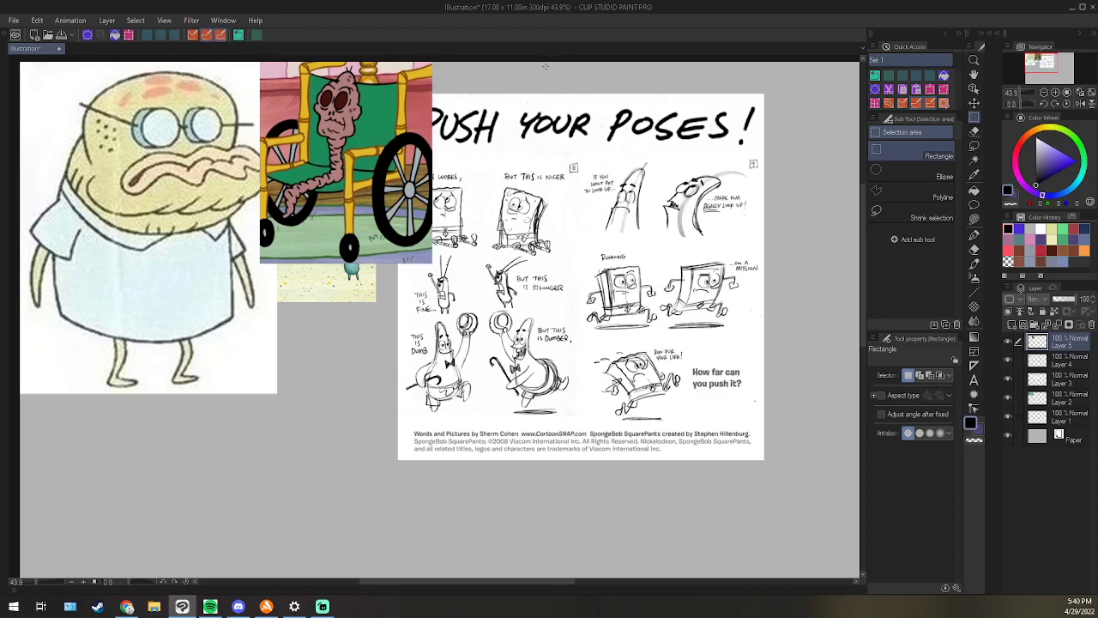
{"action": "key", "text": "ctrl+v"}
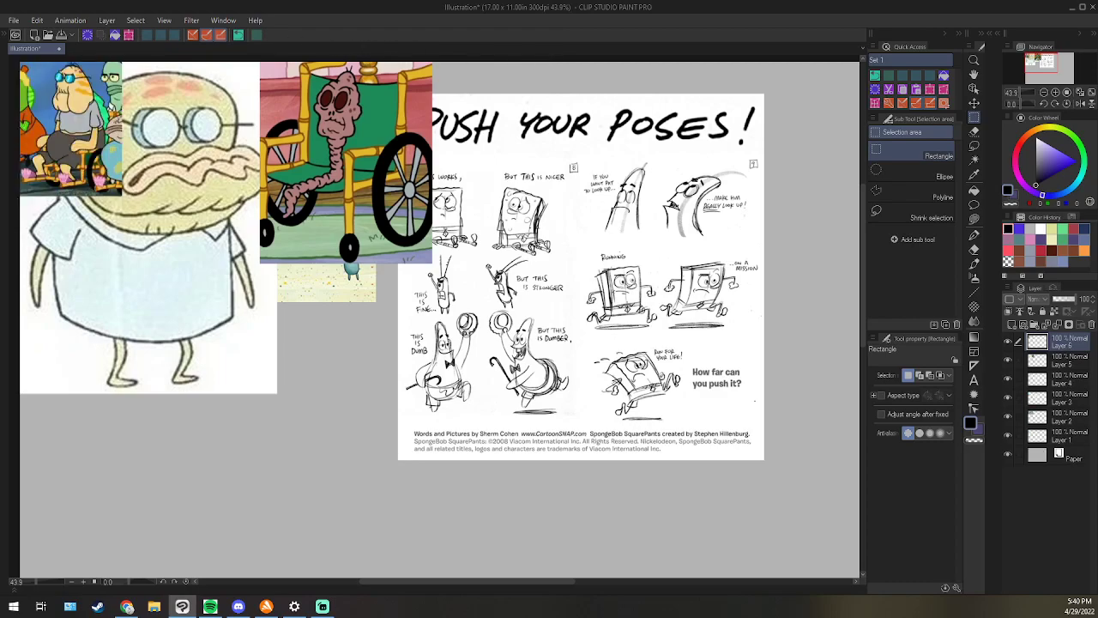
Paste the picture of the old woman with a cane, enlarge it, and place it below the pink wheelchair character.
{"action": "key", "text": "alt+Tab"}
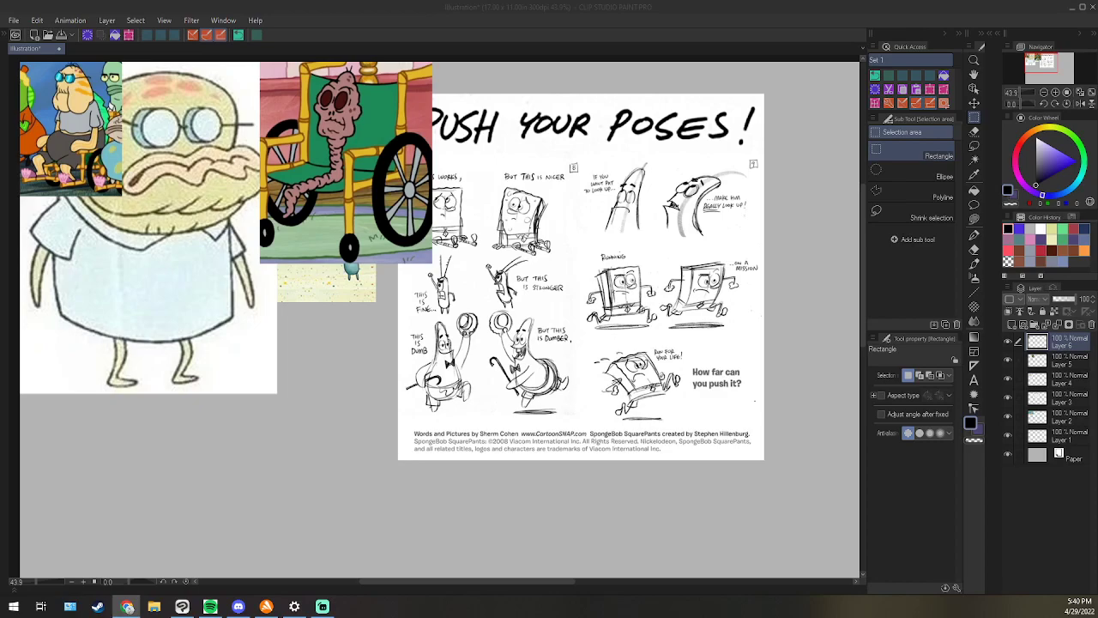
{"action": "left_click", "coordinate": [570, 38]}
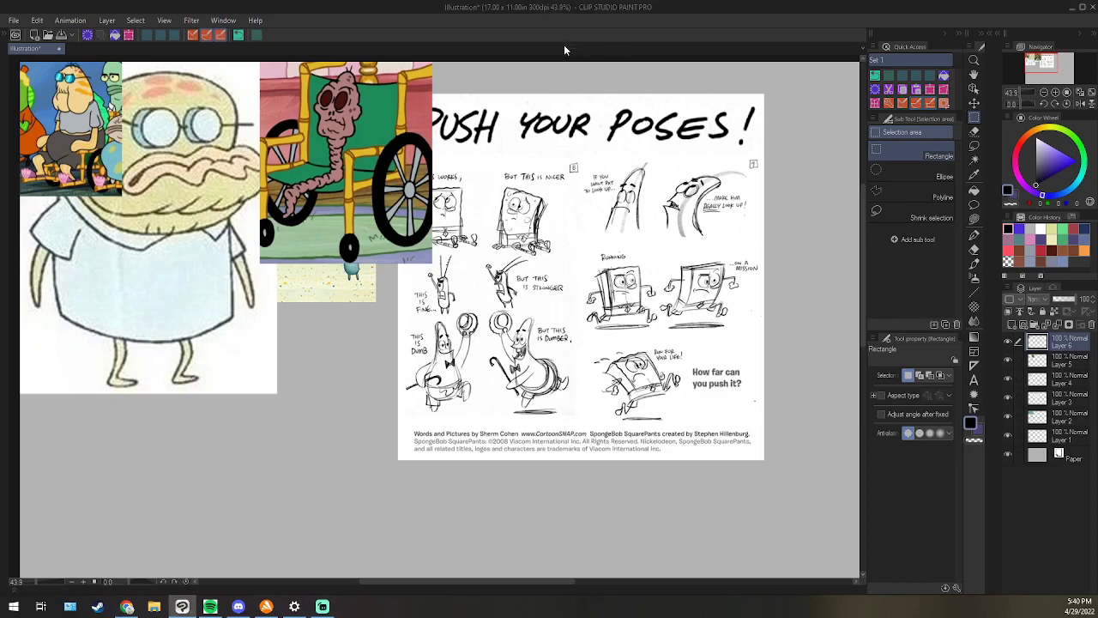
{"action": "key", "text": "ctrl+v"}
{"action": "key", "text": "ctrl+t"}
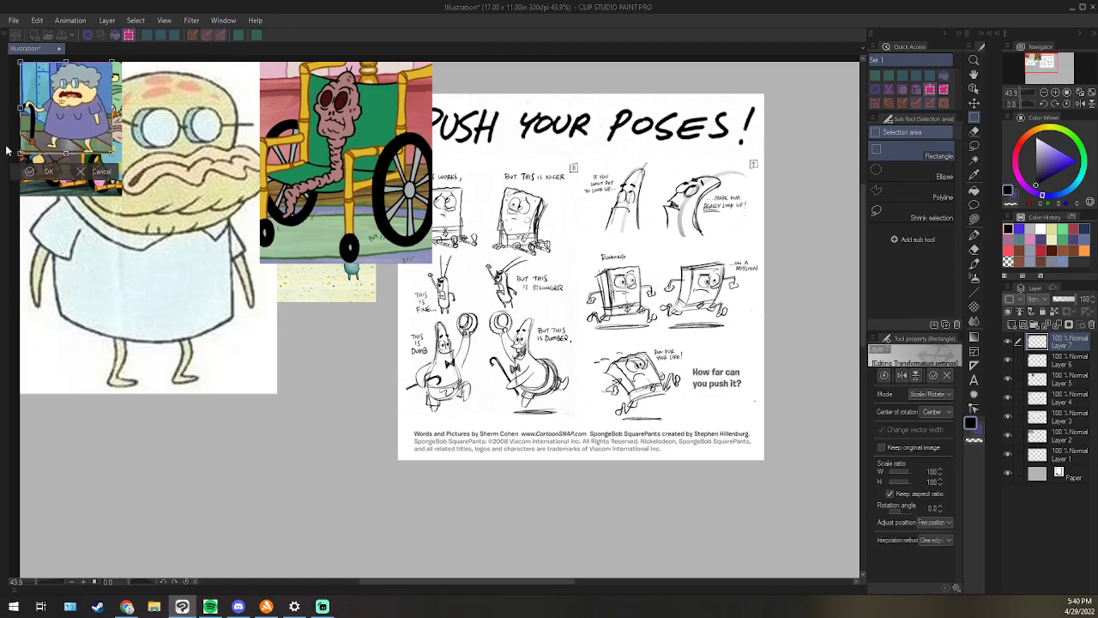
{"action": "left_click_drag", "start_coordinate": [113, 153], "coordinate": [192, 233]}
{"action": "left_click_drag", "start_coordinate": [145, 186], "coordinate": [322, 356]}
{"action": "left_click", "coordinate": [267, 423]}
{"action": "left_click", "coordinate": [265, 422]}
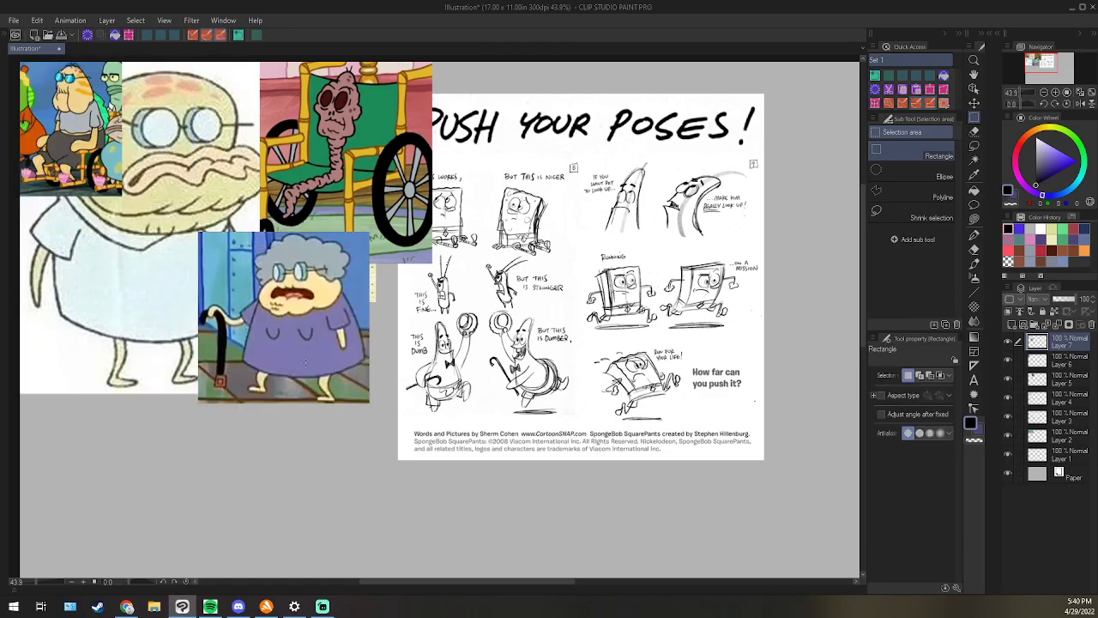
Hide Layer 3 with the pose sheet and Layer 2 with the SpongeBob group picture.
{"action": "left_click", "coordinate": [1009, 418]}
{"action": "left_click", "coordinate": [1008, 399]}
{"action": "left_click", "coordinate": [1009, 400]}
{"action": "left_click", "coordinate": [1008, 435]}
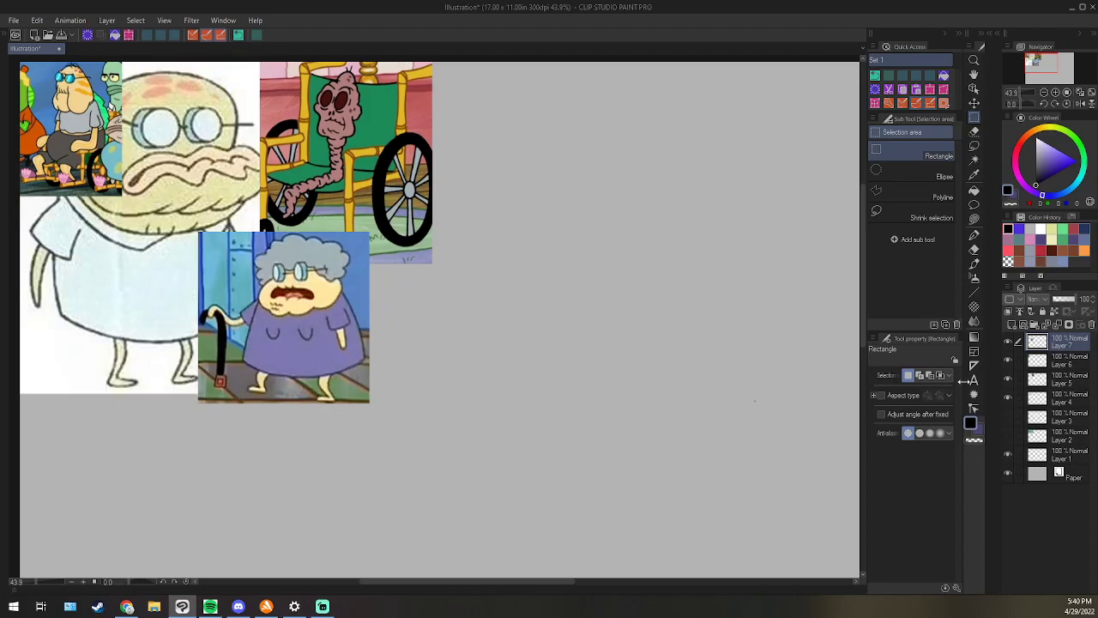
Choose the yeti_inker 4 pen and move Layer 1 to the top of the layer stack.
{"action": "left_click", "coordinate": [974, 234]}
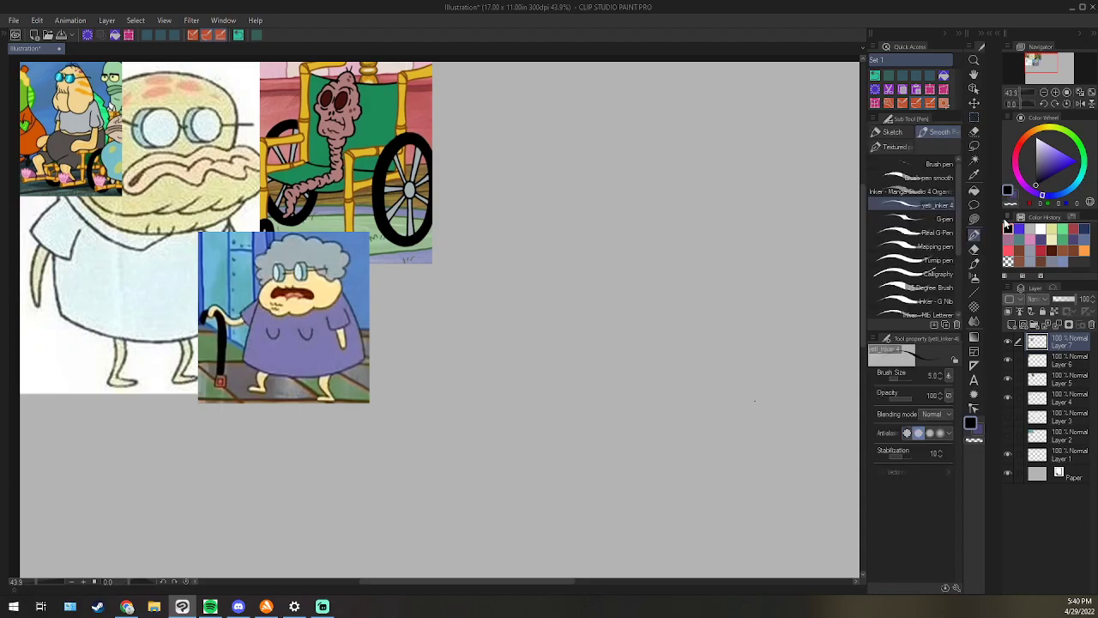
{"action": "key", "text": "alt+Tab"}
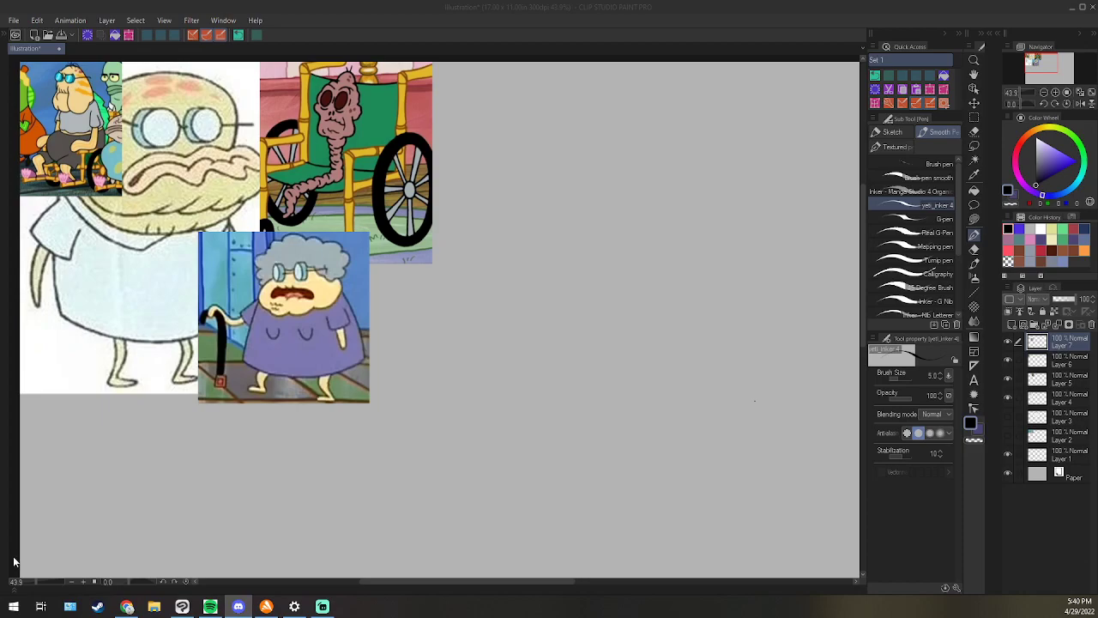
{"action": "left_click", "coordinate": [482, 24]}
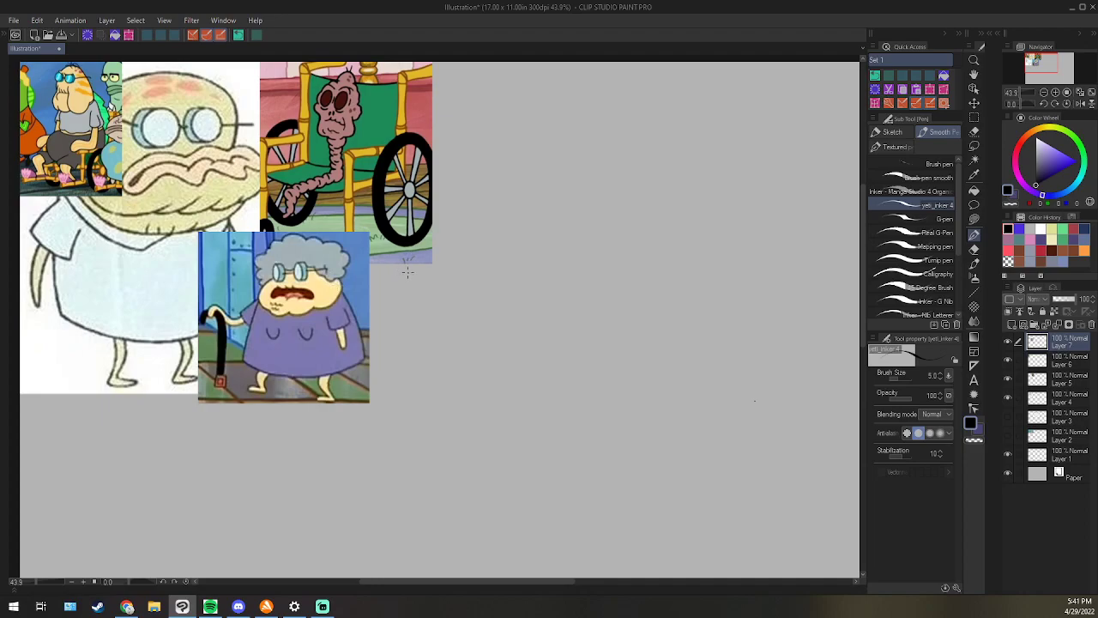
{"action": "mouse_move", "coordinate": [321, 92]}
{"action": "left_mouse_down"}
{"action": "mouse_move", "coordinate": [314, 135]}
{"action": "mouse_move", "coordinate": [357, 161]}
{"action": "mouse_move", "coordinate": [438, 136]}
{"action": "left_mouse_up"}
{"action": "left_click", "coordinate": [238, 35]}
{"action": "left_click_drag", "start_coordinate": [1057, 457], "coordinate": [1043, 342]}
Sketch rough test strokes over the seated fish on Layer 1 and remove them.
{"action": "mouse_move", "coordinate": [86, 129]}
{"action": "left_mouse_down"}
{"action": "mouse_move", "coordinate": [61, 132]}
{"action": "mouse_move", "coordinate": [79, 162]}
{"action": "mouse_move", "coordinate": [89, 158]}
{"action": "left_mouse_up"}
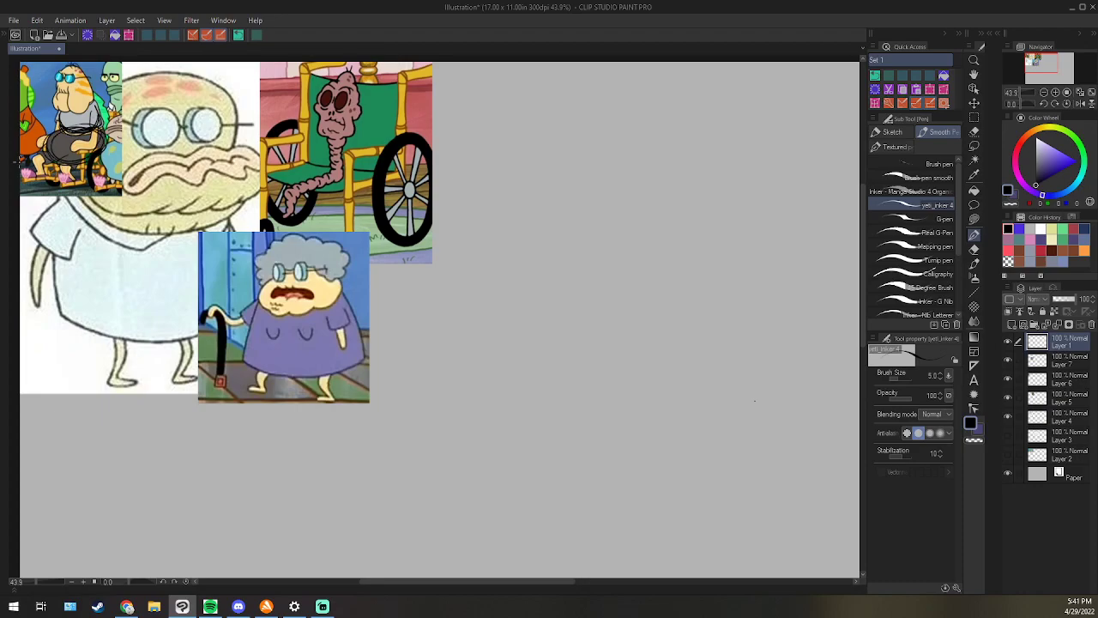
{"action": "left_click", "coordinate": [87, 34]}
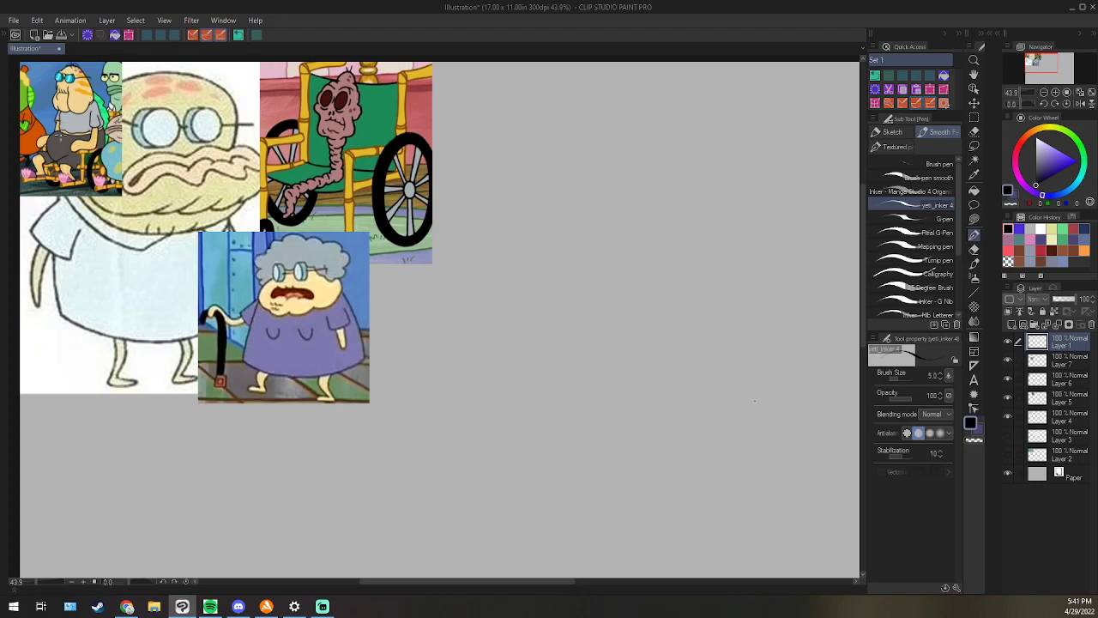
Sketch the figure's curved head, wide protruding lips and small eyes on Layer 1 beside the wheelchair reference.
{"action": "mouse_move", "coordinate": [57, 119]}
{"action": "left_mouse_down"}
{"action": "mouse_move", "coordinate": [105, 117]}
{"action": "mouse_move", "coordinate": [58, 134]}
{"action": "left_mouse_up"}
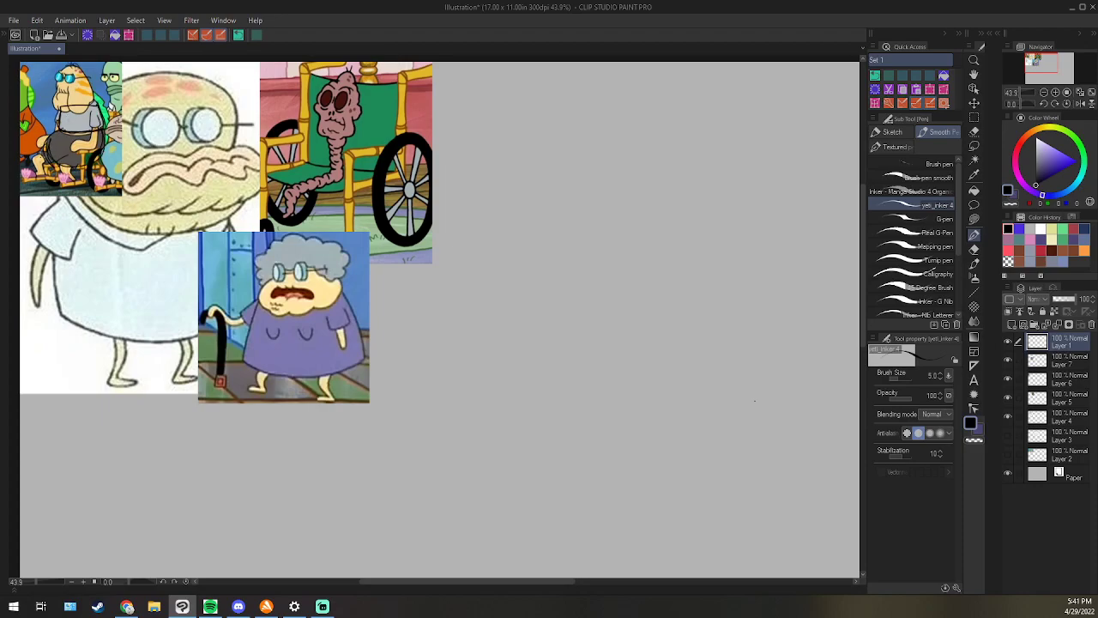
{"action": "left_click", "coordinate": [88, 34]}
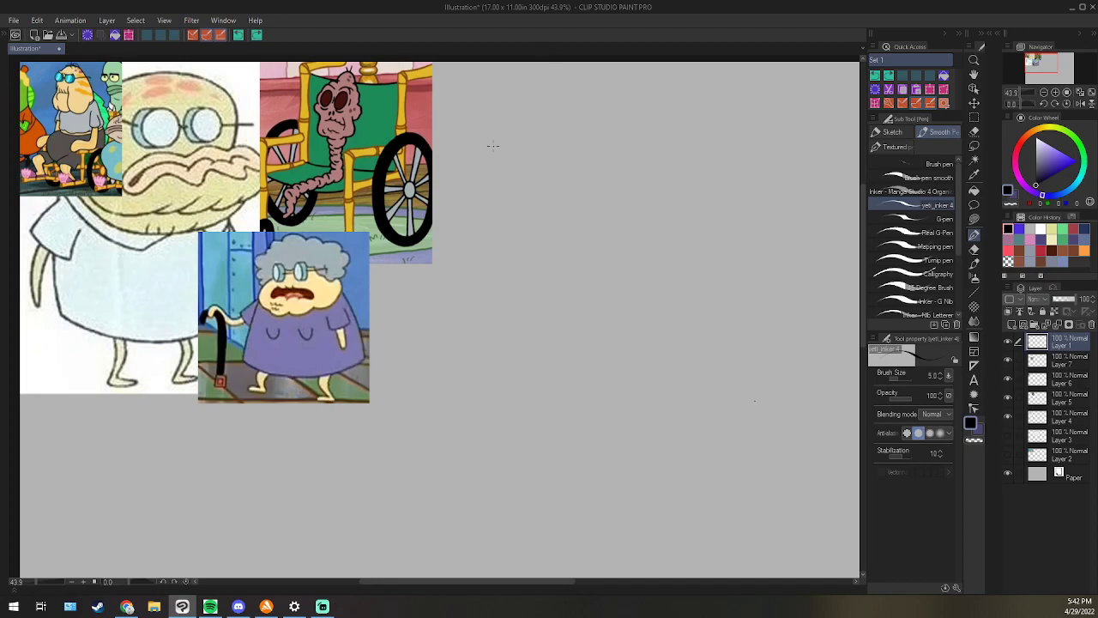
{"action": "mouse_move", "coordinate": [490, 155]}
{"action": "left_mouse_down"}
{"action": "mouse_move", "coordinate": [553, 126]}
{"action": "mouse_move", "coordinate": [520, 123]}
{"action": "mouse_move", "coordinate": [584, 156]}
{"action": "left_mouse_up"}
{"action": "mouse_move", "coordinate": [583, 158]}
{"action": "left_mouse_down"}
{"action": "mouse_move", "coordinate": [607, 189]}
{"action": "mouse_move", "coordinate": [596, 181]}
{"action": "mouse_move", "coordinate": [593, 192]}
{"action": "mouse_move", "coordinate": [621, 191]}
{"action": "left_mouse_up"}
{"action": "mouse_move", "coordinate": [570, 159]}
{"action": "left_mouse_down"}
{"action": "mouse_move", "coordinate": [591, 178]}
{"action": "mouse_move", "coordinate": [614, 173]}
{"action": "mouse_move", "coordinate": [566, 180]}
{"action": "mouse_move", "coordinate": [620, 192]}
{"action": "left_mouse_up"}
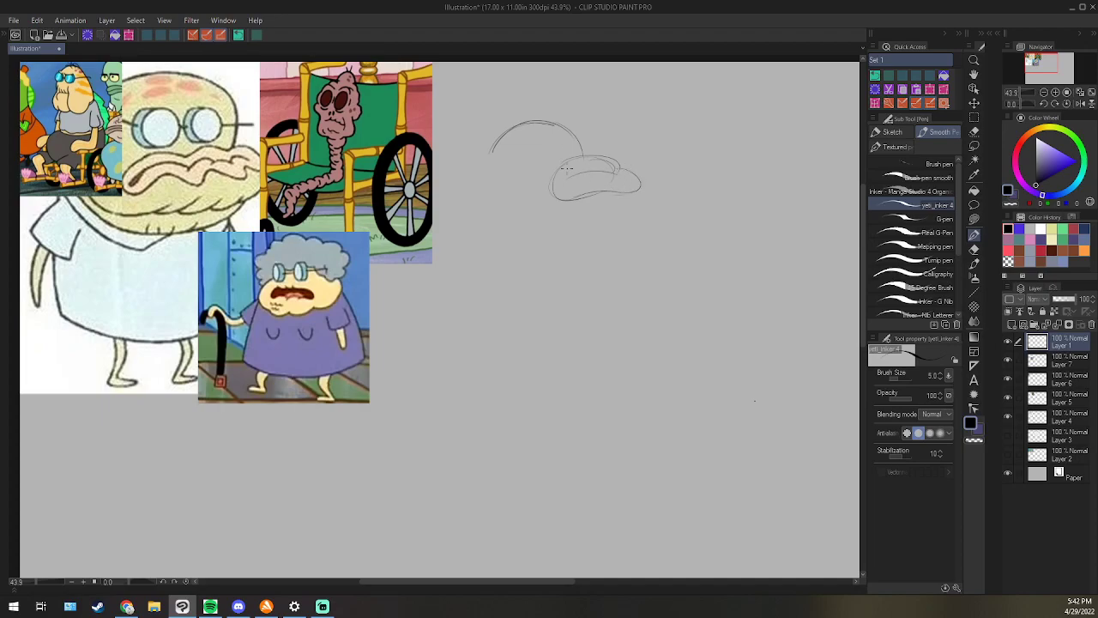
{"action": "left_click_drag", "start_coordinate": [578, 159], "coordinate": [580, 161]}
{"action": "mouse_move", "coordinate": [512, 162]}
{"action": "left_mouse_down"}
{"action": "mouse_move", "coordinate": [520, 153]}
{"action": "mouse_move", "coordinate": [502, 164]}
{"action": "left_mouse_up"}
{"action": "key", "text": "alt+Tab"}
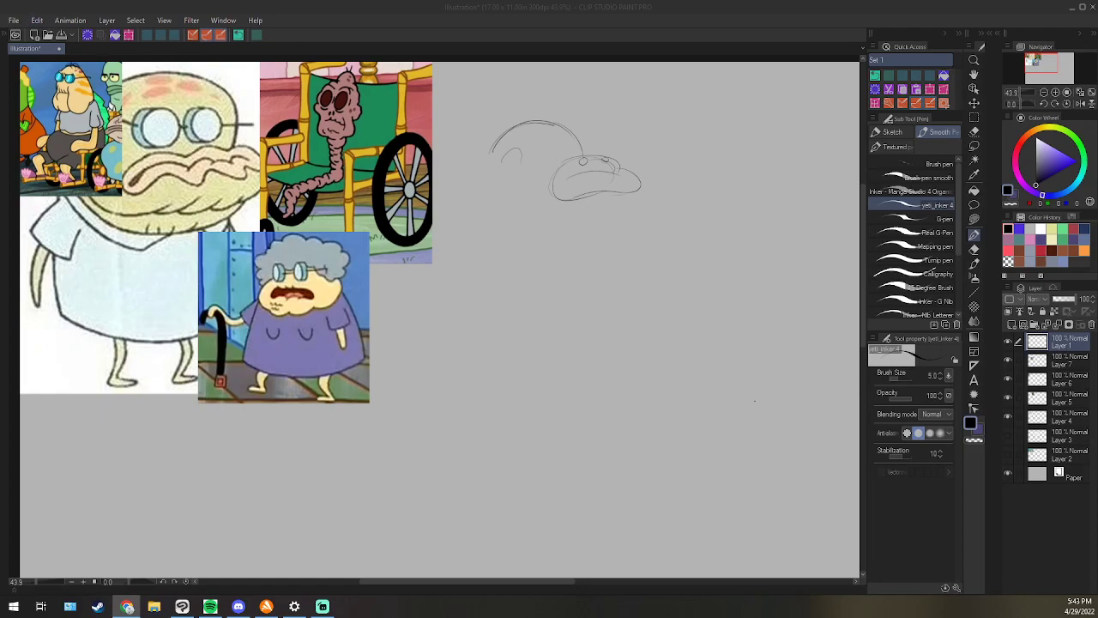
{"action": "left_click", "coordinate": [645, 29]}
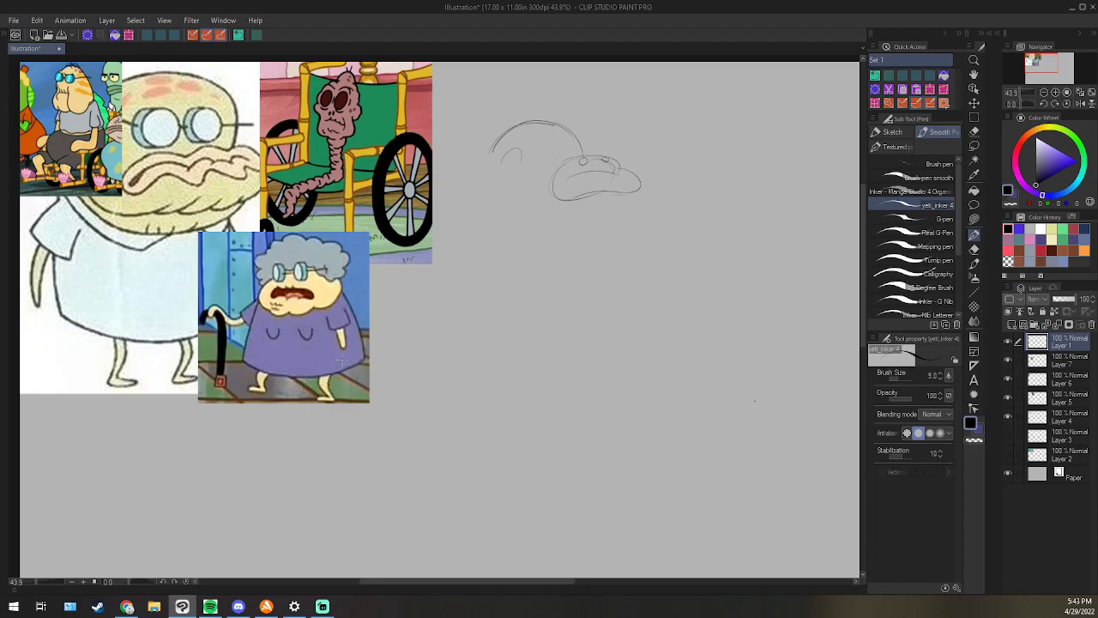
{"action": "key", "text": "ctrl+v"}
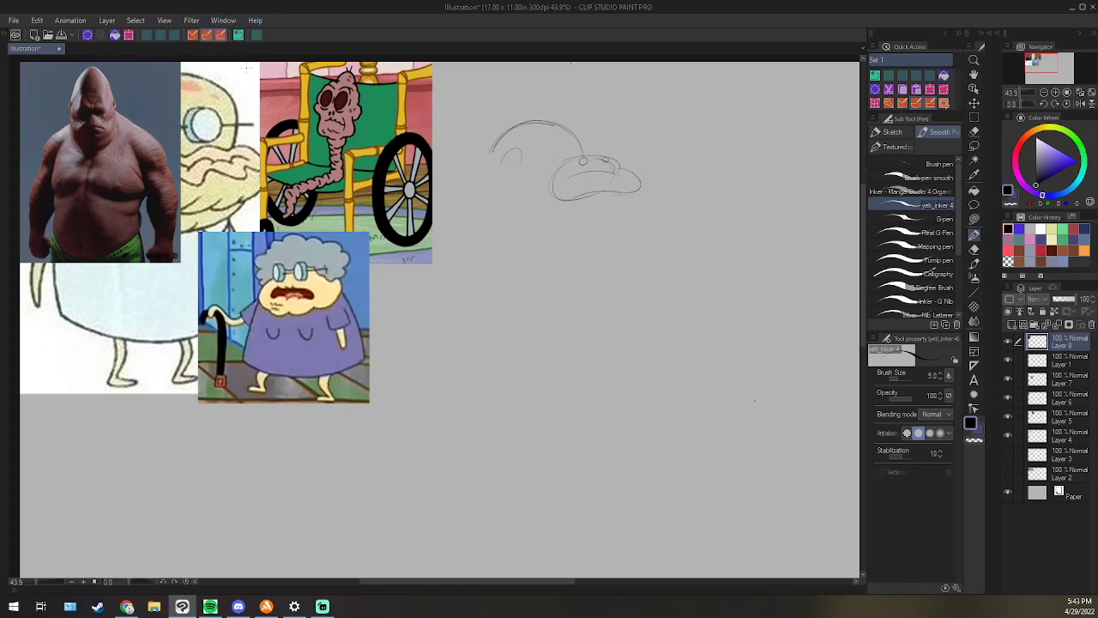
{"action": "left_click", "coordinate": [240, 36]}
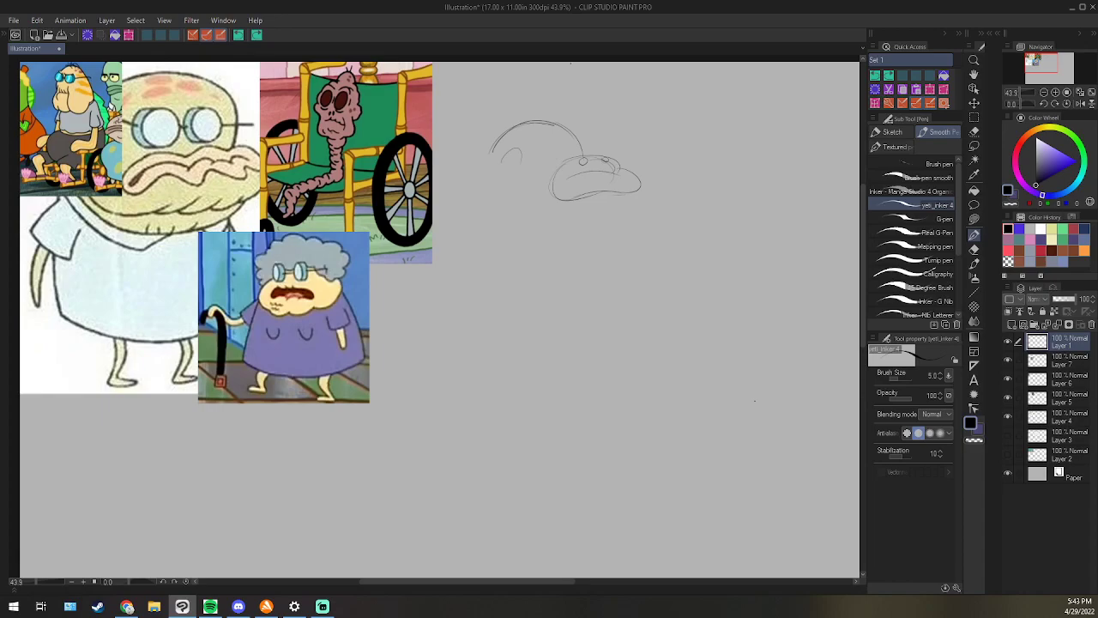
{"action": "key", "text": "alt+Tab"}
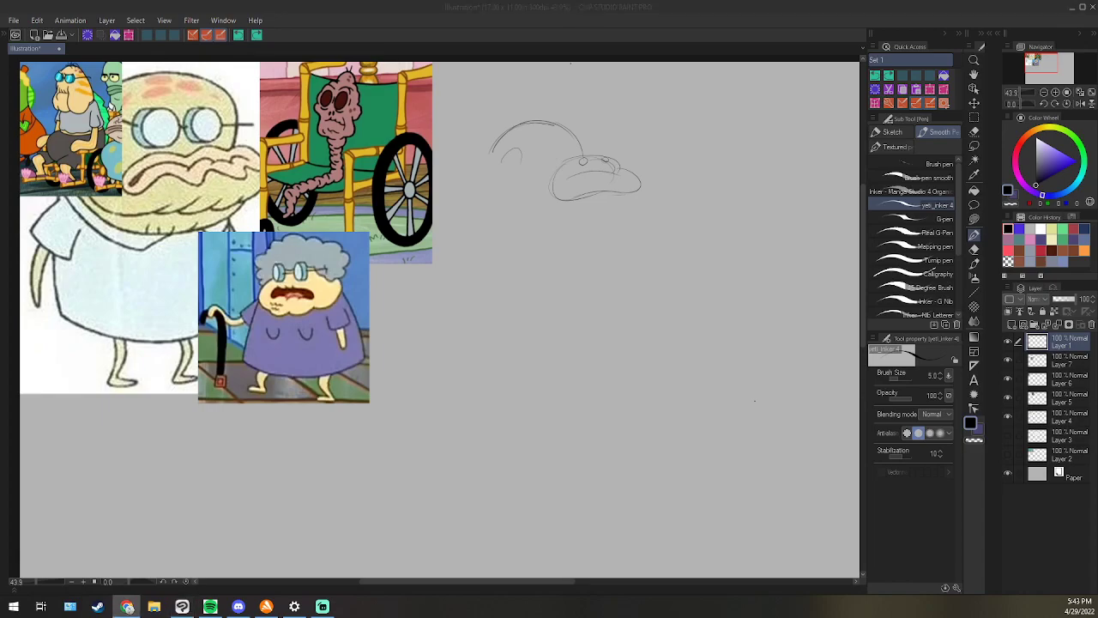
{"action": "left_click", "coordinate": [623, 27]}
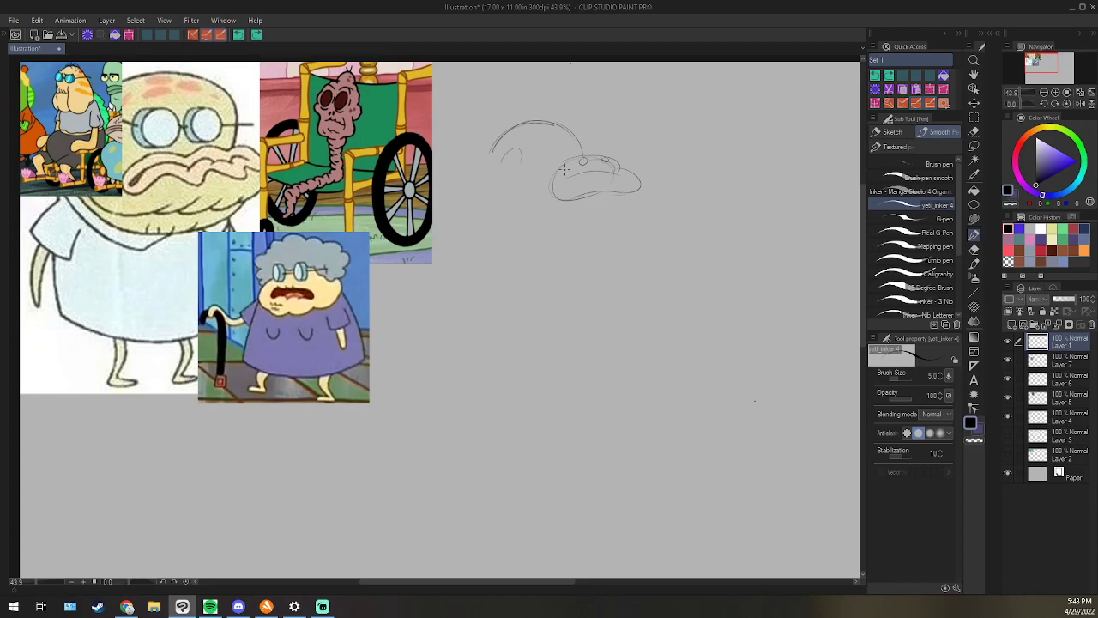
Darken the figure's eyes and the back edge of the mouth, and sketch the back line and long drooping arm.
{"action": "mouse_move", "coordinate": [563, 170]}
{"action": "left_mouse_down"}
{"action": "mouse_move", "coordinate": [580, 155]}
{"action": "mouse_move", "coordinate": [622, 171]}
{"action": "mouse_move", "coordinate": [615, 163]}
{"action": "mouse_move", "coordinate": [614, 172]}
{"action": "mouse_move", "coordinate": [555, 166]}
{"action": "mouse_move", "coordinate": [570, 203]}
{"action": "left_mouse_up"}
{"action": "key", "text": "e"}
{"action": "key", "text": "p"}
{"action": "key", "text": "e"}
{"action": "key", "text": "p"}
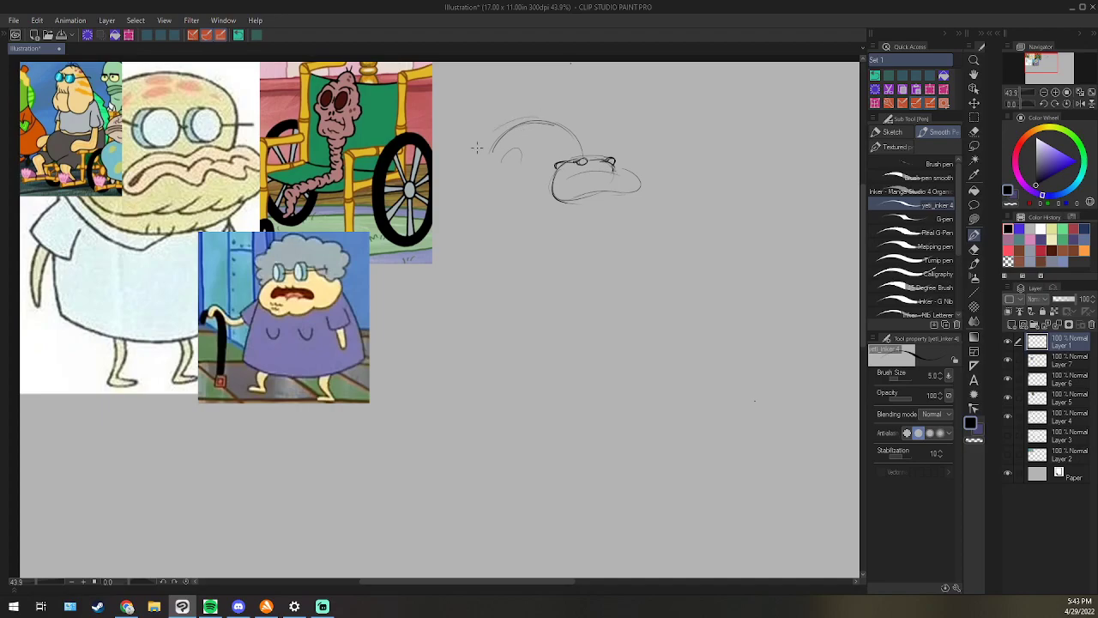
{"action": "mouse_move", "coordinate": [514, 127]}
{"action": "left_mouse_down"}
{"action": "mouse_move", "coordinate": [469, 242]}
{"action": "mouse_move", "coordinate": [478, 293]}
{"action": "left_mouse_up"}
{"action": "mouse_move", "coordinate": [513, 151]}
{"action": "left_mouse_down"}
{"action": "mouse_move", "coordinate": [531, 265]}
{"action": "mouse_move", "coordinate": [524, 229]}
{"action": "mouse_move", "coordinate": [561, 250]}
{"action": "left_mouse_up"}
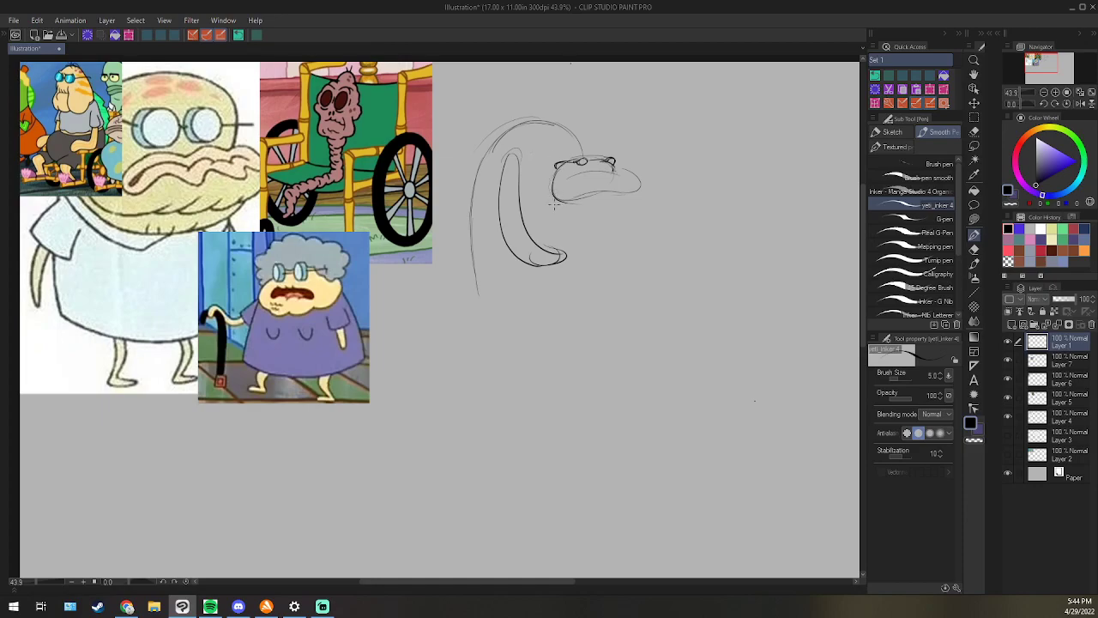
Outline the lips and chin with cheek wrinkles, and erase the long lower back line.
{"action": "left_click_drag", "start_coordinate": [625, 193], "coordinate": [581, 214]}
{"action": "mouse_move", "coordinate": [526, 161]}
{"action": "left_mouse_down"}
{"action": "mouse_move", "coordinate": [538, 189]}
{"action": "mouse_move", "coordinate": [583, 214]}
{"action": "mouse_move", "coordinate": [593, 195]}
{"action": "mouse_move", "coordinate": [561, 183]}
{"action": "mouse_move", "coordinate": [618, 170]}
{"action": "mouse_move", "coordinate": [639, 191]}
{"action": "mouse_move", "coordinate": [571, 197]}
{"action": "mouse_move", "coordinate": [611, 198]}
{"action": "left_mouse_up"}
{"action": "key", "text": "ctrl+z"}
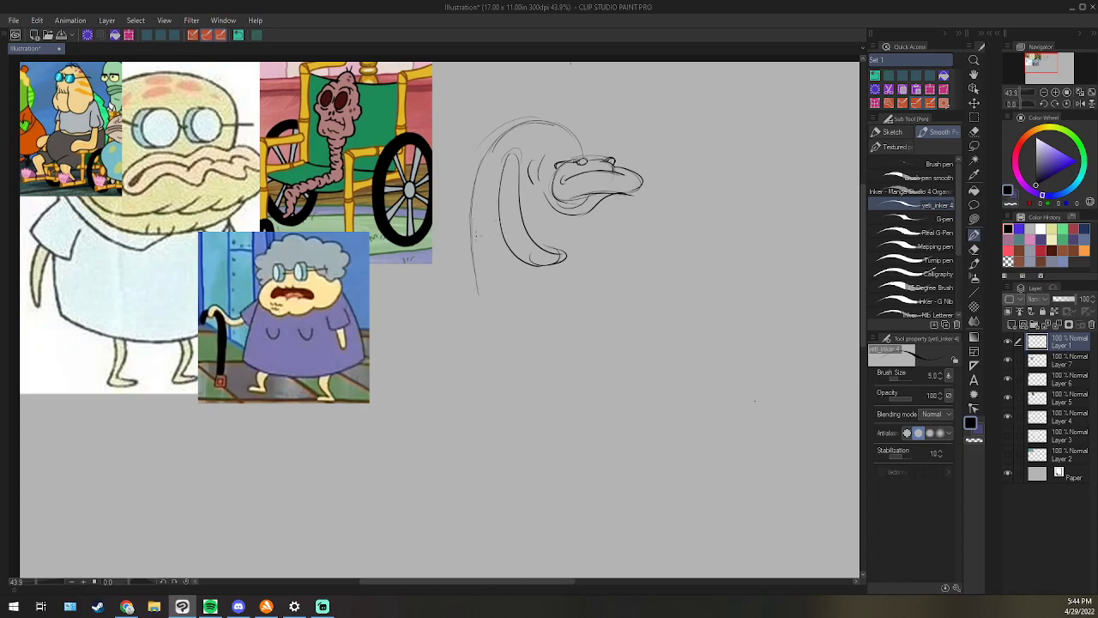
{"action": "key", "text": "e"}
{"action": "left_click_drag", "start_coordinate": [472, 196], "coordinate": [477, 293]}
Bring the picture of the tall green eel with a hat from Chrome onto the canvas.
{"action": "left_click", "coordinate": [127, 607]}
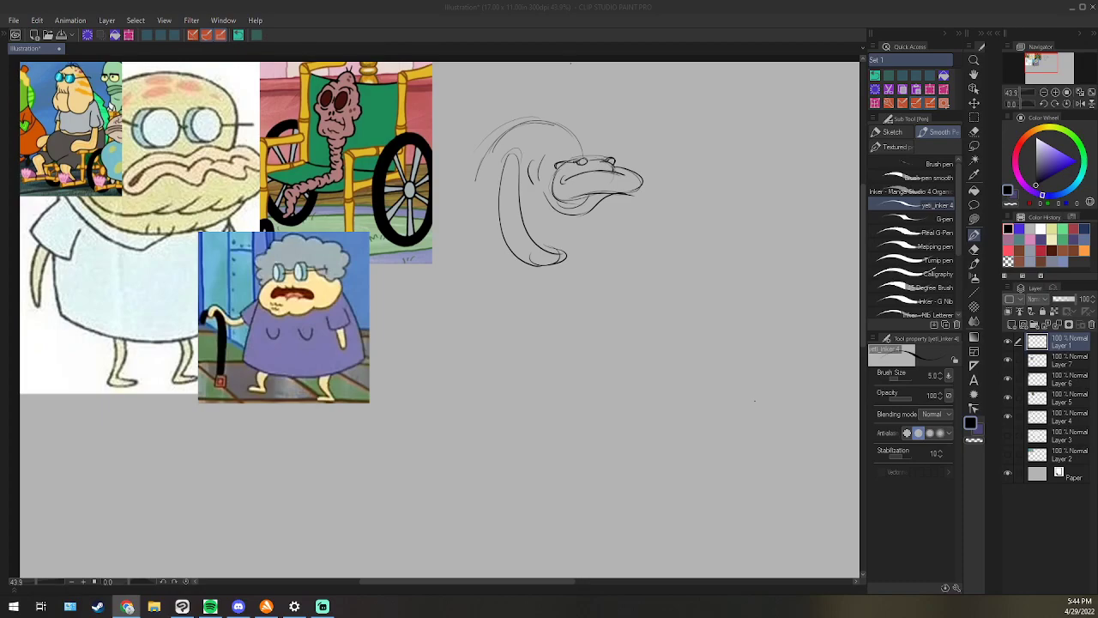
{"action": "left_click", "coordinate": [702, 24]}
{"action": "key", "text": "ctrl+v"}
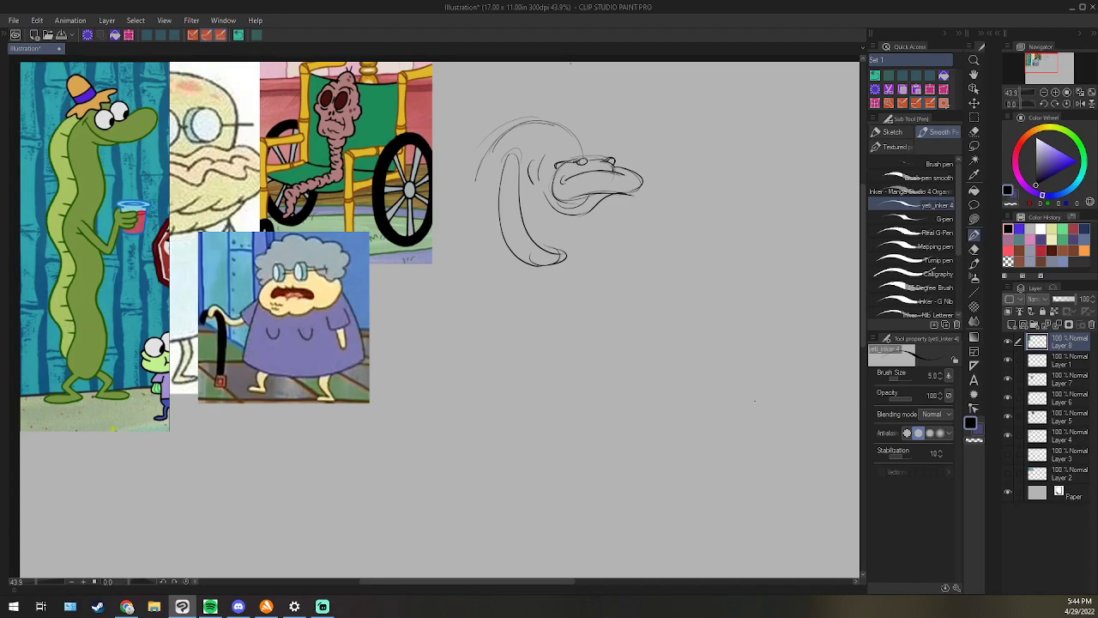
{"action": "key", "text": "alt+Tab"}
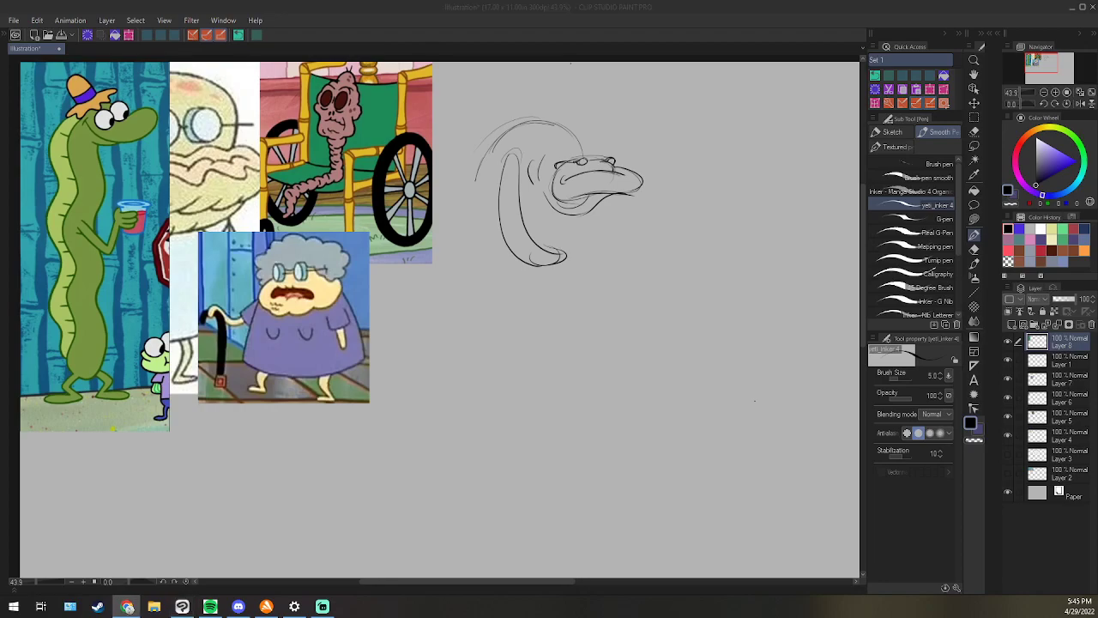
{"action": "key", "text": "alt+Tab"}
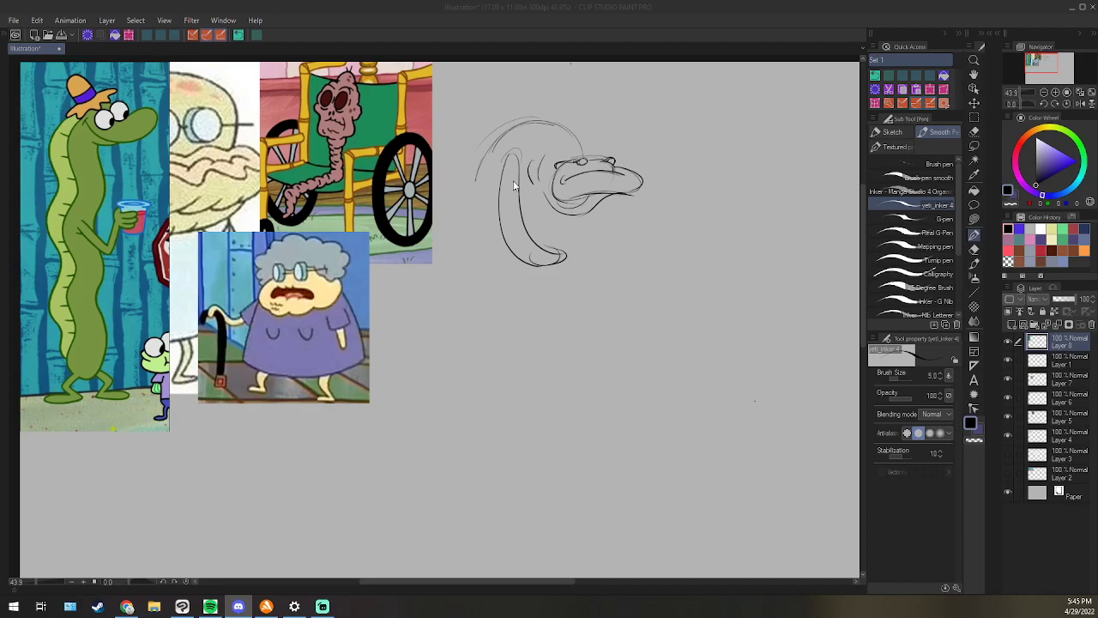
Make Layer 1 the active layer and erase the lower back portion of the head outline.
{"action": "mouse_move", "coordinate": [499, 134]}
{"action": "left_mouse_down"}
{"action": "mouse_move", "coordinate": [467, 195]}
{"action": "mouse_move", "coordinate": [498, 136]}
{"action": "left_mouse_up"}
{"action": "key", "text": "ctrl+z"}
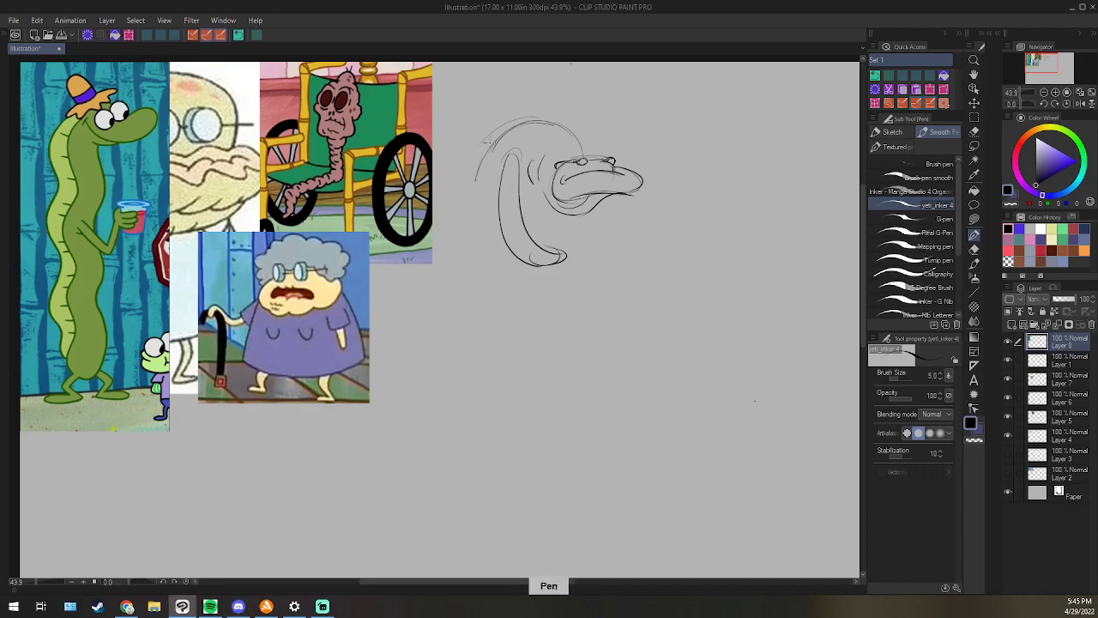
{"action": "left_click", "coordinate": [1061, 433]}
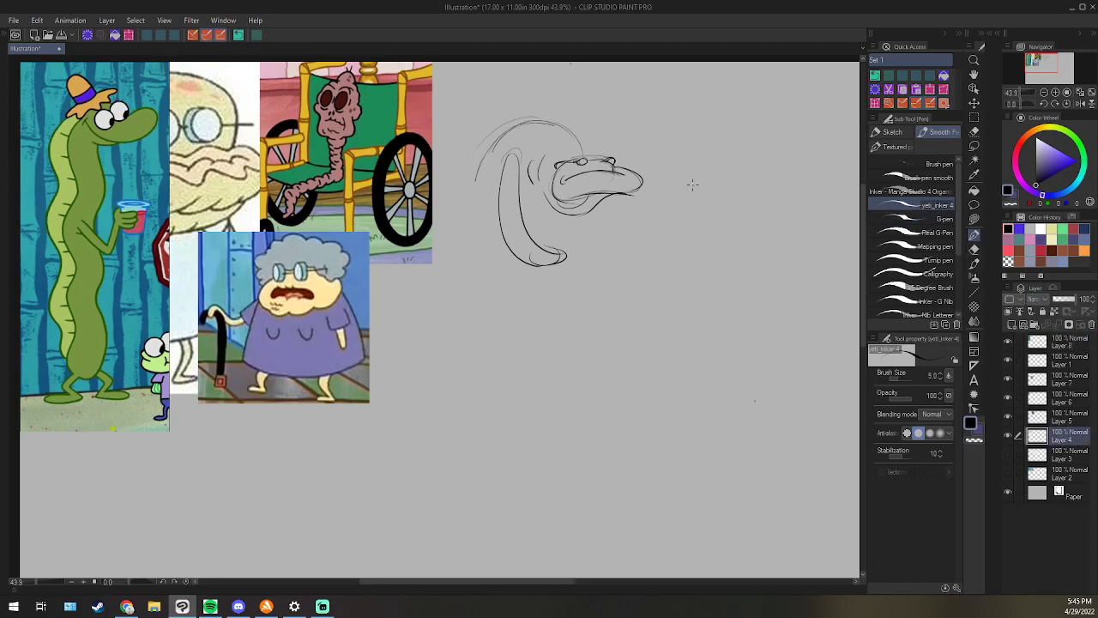
{"action": "key", "text": "e"}
{"action": "key", "text": "p"}
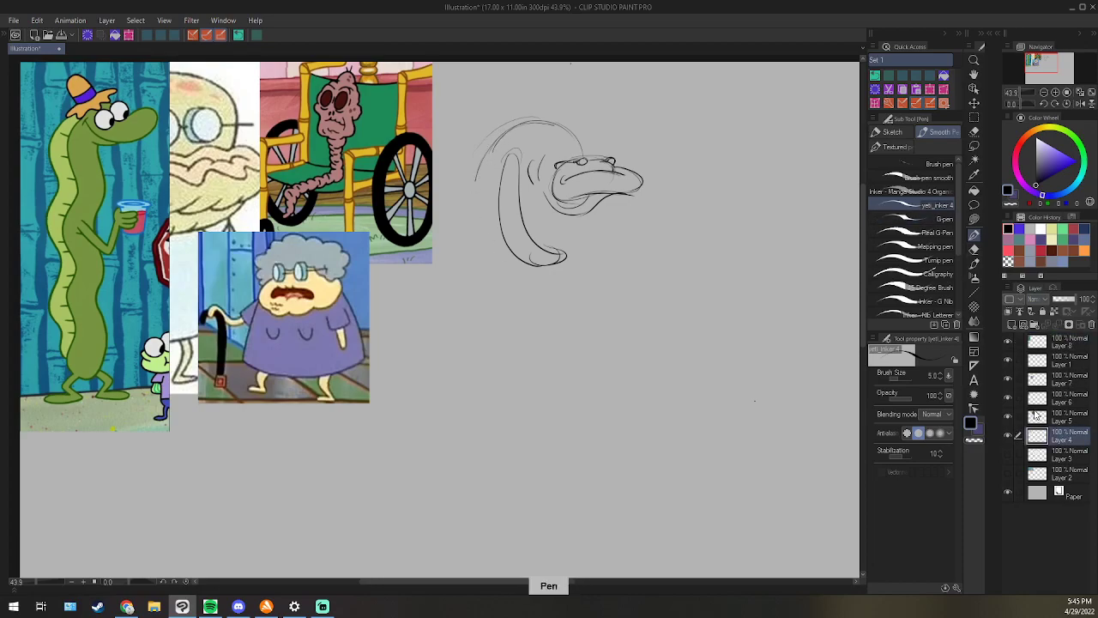
{"action": "left_click", "coordinate": [1061, 361]}
{"action": "key", "text": "e"}
{"action": "left_click_drag", "start_coordinate": [478, 160], "coordinate": [472, 182]}
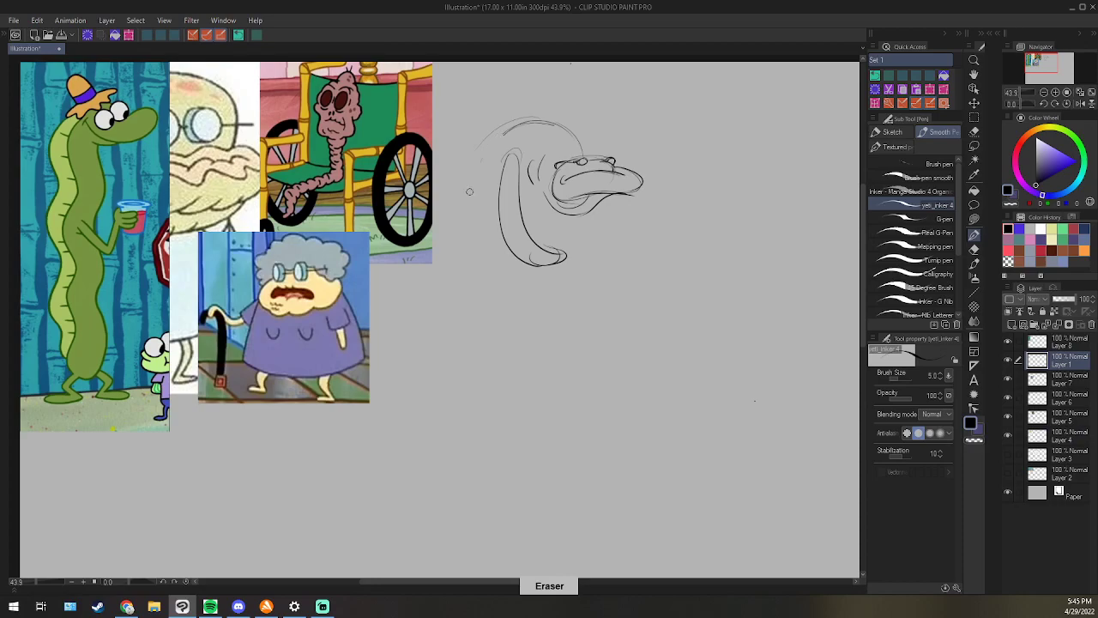
Sketch the hunched back curving down from the head into a sagging belly.
{"action": "key", "text": "p"}
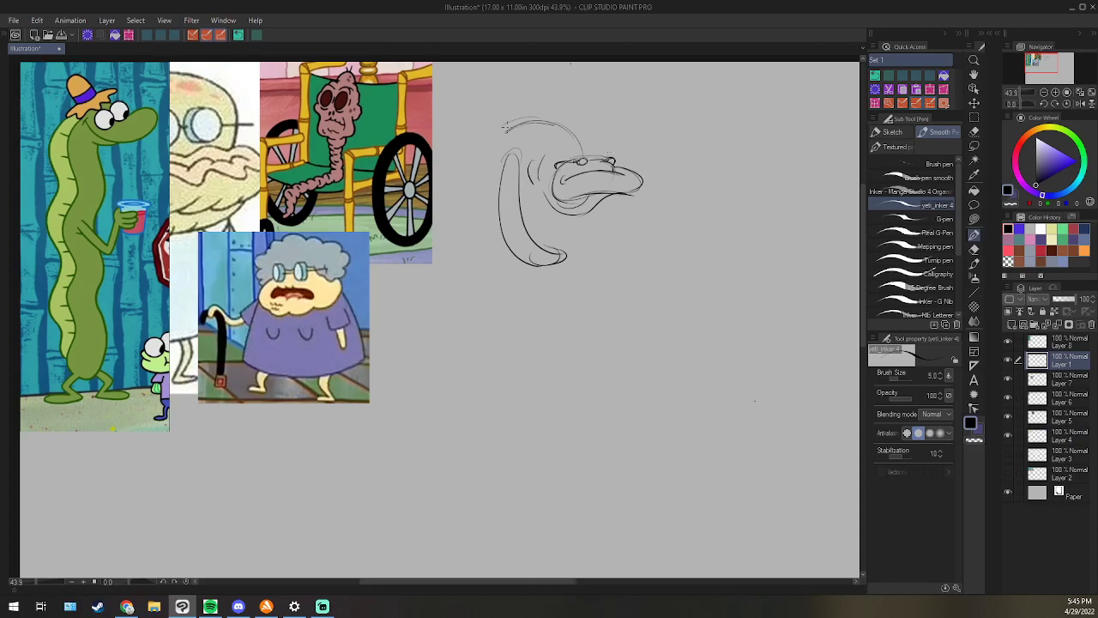
{"action": "mouse_move", "coordinate": [532, 123]}
{"action": "left_mouse_down"}
{"action": "mouse_move", "coordinate": [506, 122]}
{"action": "mouse_move", "coordinate": [434, 210]}
{"action": "mouse_move", "coordinate": [444, 301]}
{"action": "mouse_move", "coordinate": [496, 322]}
{"action": "left_mouse_up"}
{"action": "mouse_move", "coordinate": [542, 190]}
{"action": "left_mouse_down"}
{"action": "mouse_move", "coordinate": [480, 250]}
{"action": "mouse_move", "coordinate": [541, 292]}
{"action": "mouse_move", "coordinate": [528, 296]}
{"action": "mouse_move", "coordinate": [533, 326]}
{"action": "mouse_move", "coordinate": [472, 310]}
{"action": "mouse_move", "coordinate": [536, 299]}
{"action": "mouse_move", "coordinate": [465, 217]}
{"action": "left_mouse_up"}
{"action": "left_click_drag", "start_coordinate": [508, 119], "coordinate": [420, 225]}
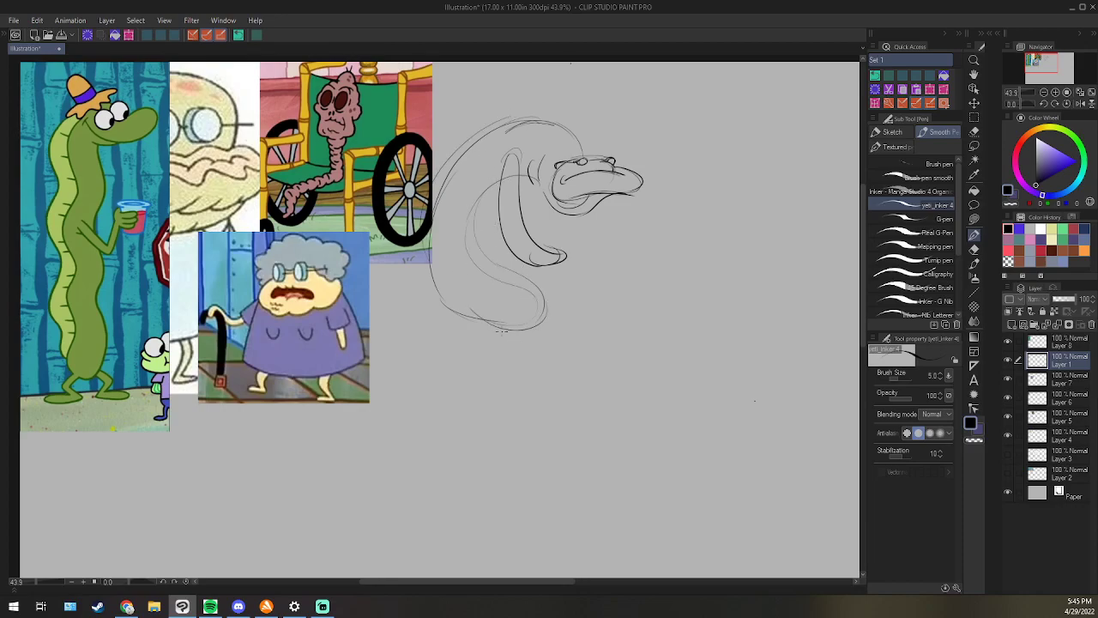
Sketch the bent near leg with its foot, start the far leg, and round out the back of the head.
{"action": "left_click_drag", "start_coordinate": [492, 328], "coordinate": [510, 354]}
{"action": "left_click_drag", "start_coordinate": [498, 325], "coordinate": [515, 369]}
{"action": "mouse_move", "coordinate": [484, 322]}
{"action": "left_mouse_down"}
{"action": "mouse_move", "coordinate": [507, 358]}
{"action": "mouse_move", "coordinate": [506, 349]}
{"action": "mouse_move", "coordinate": [503, 370]}
{"action": "mouse_move", "coordinate": [482, 376]}
{"action": "mouse_move", "coordinate": [495, 350]}
{"action": "mouse_move", "coordinate": [516, 375]}
{"action": "mouse_move", "coordinate": [484, 382]}
{"action": "left_mouse_up"}
{"action": "left_click_drag", "start_coordinate": [542, 330], "coordinate": [539, 361]}
{"action": "mouse_move", "coordinate": [472, 151]}
{"action": "left_mouse_down"}
{"action": "mouse_move", "coordinate": [461, 177]}
{"action": "mouse_move", "coordinate": [486, 184]}
{"action": "mouse_move", "coordinate": [486, 129]}
{"action": "mouse_move", "coordinate": [524, 121]}
{"action": "left_mouse_up"}
{"action": "left_click_drag", "start_coordinate": [488, 192], "coordinate": [496, 182]}
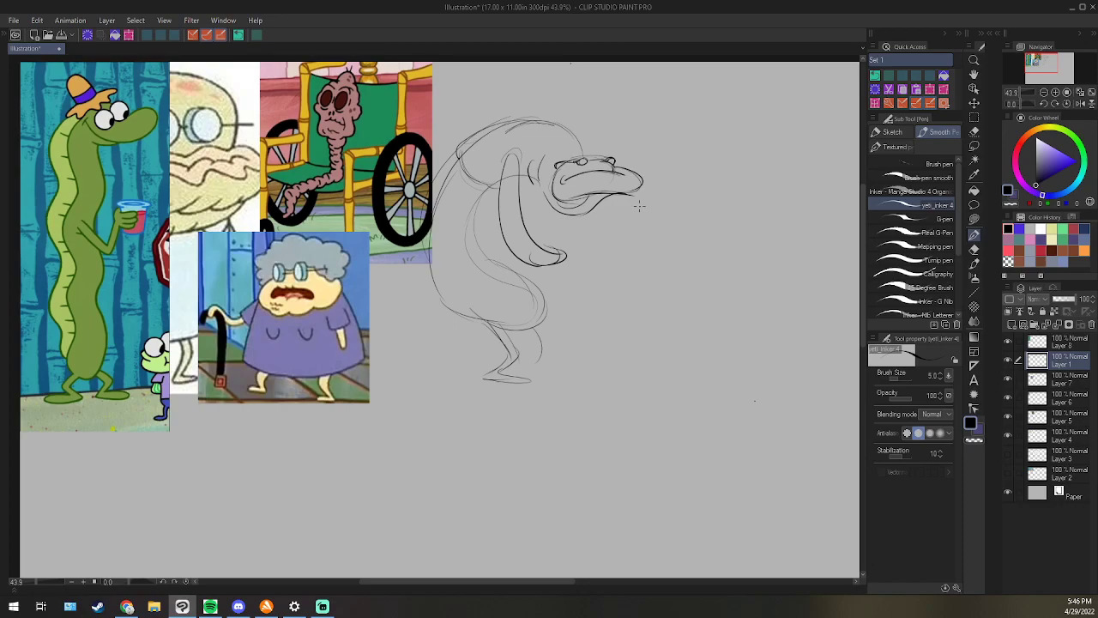
{"action": "left_click_drag", "start_coordinate": [526, 373], "coordinate": [515, 379]}
Hide Layer 8 with the green eel picture and toggle the other layers to check what each contains.
{"action": "left_click", "coordinate": [1009, 342]}
{"action": "left_click", "coordinate": [1008, 360]}
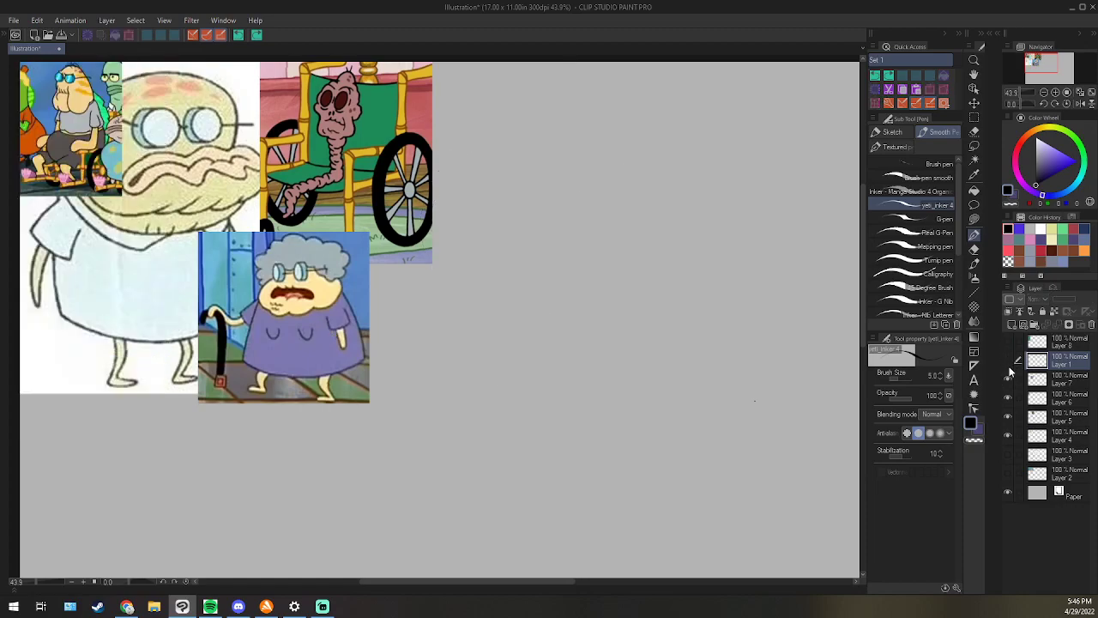
{"action": "left_click", "coordinate": [1008, 380]}
{"action": "left_click", "coordinate": [1008, 379]}
{"action": "left_click", "coordinate": [1008, 398]}
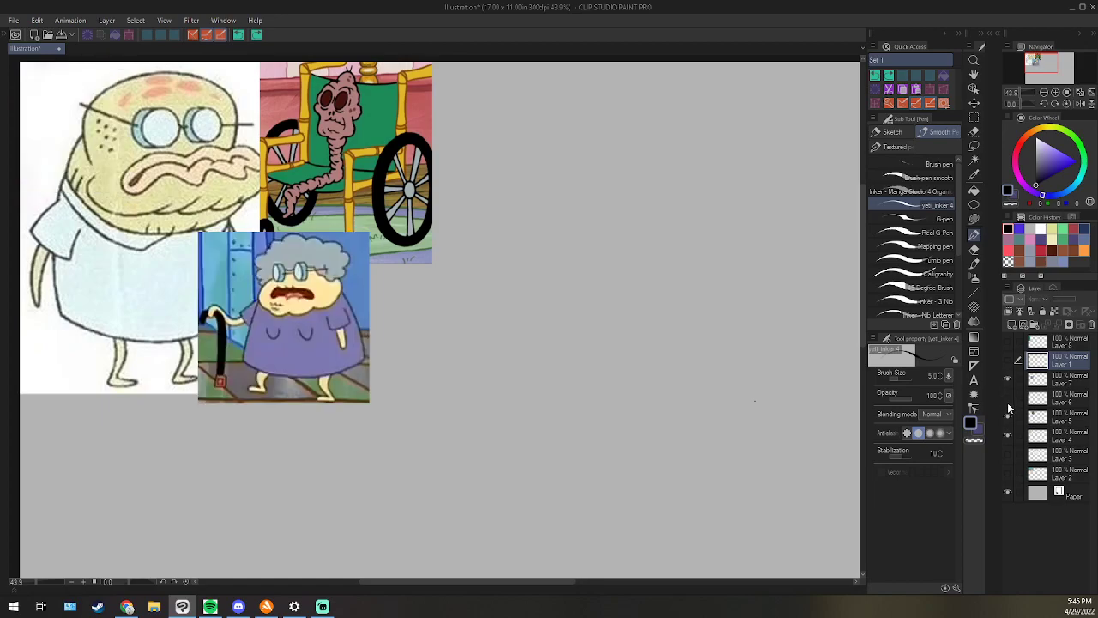
{"action": "left_click", "coordinate": [1009, 417]}
{"action": "left_click", "coordinate": [1008, 435]}
{"action": "left_click", "coordinate": [1008, 435]}
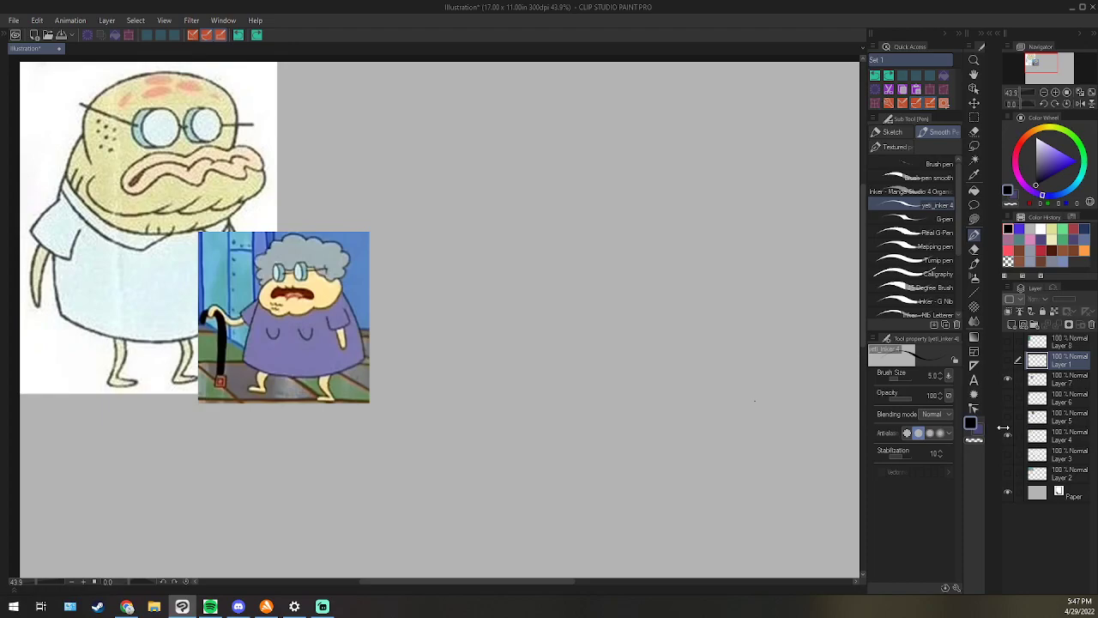
{"action": "left_click", "coordinate": [1008, 410]}
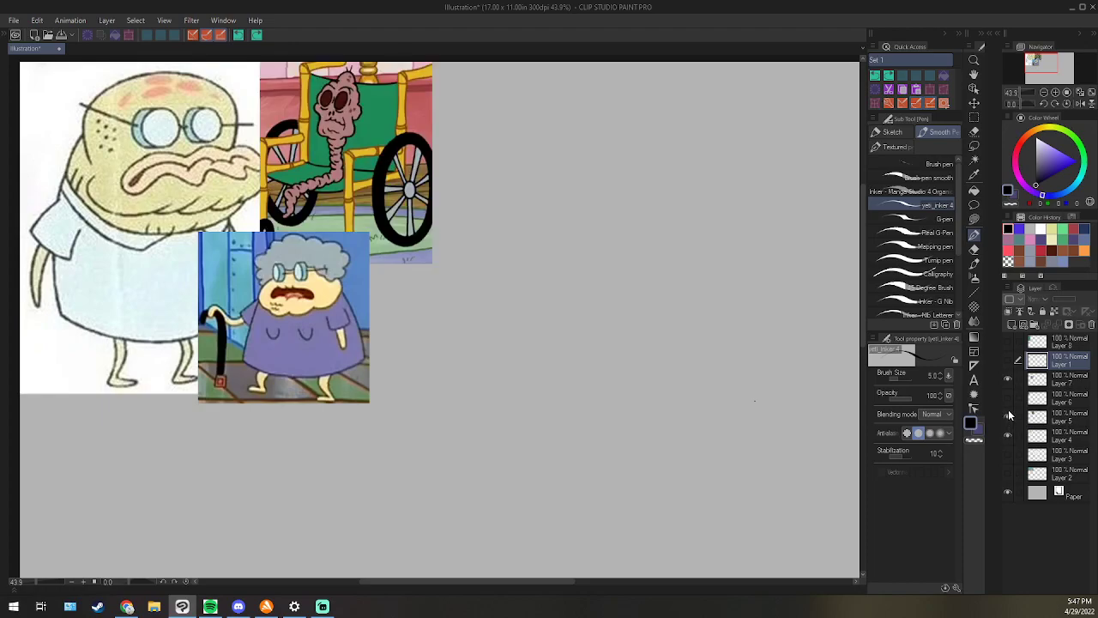
{"action": "left_click", "coordinate": [1009, 399]}
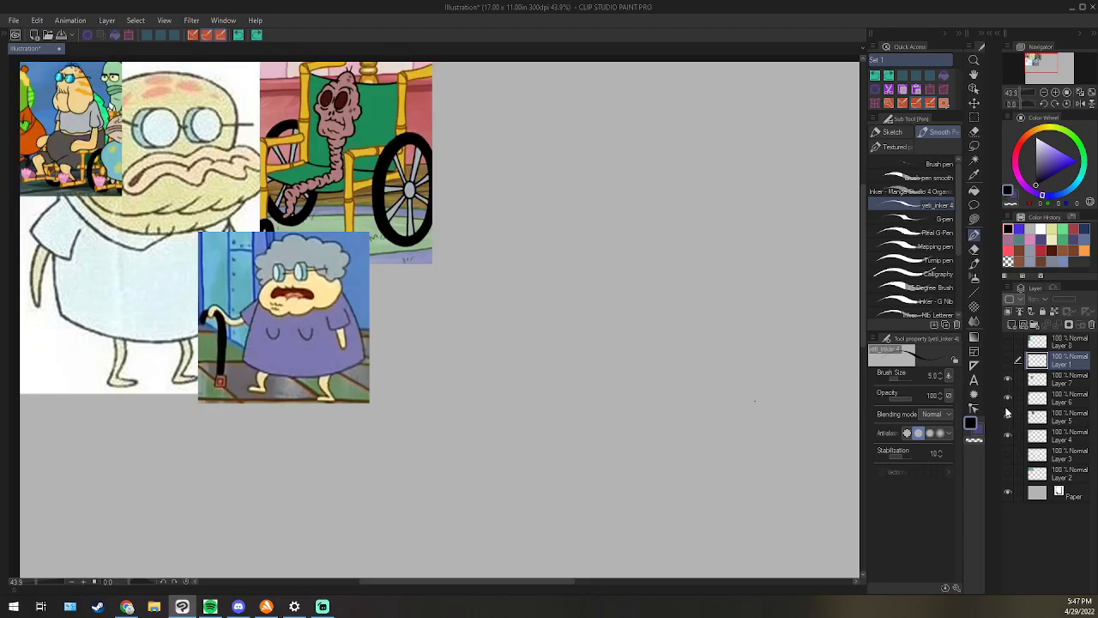
{"action": "left_click", "coordinate": [1009, 360]}
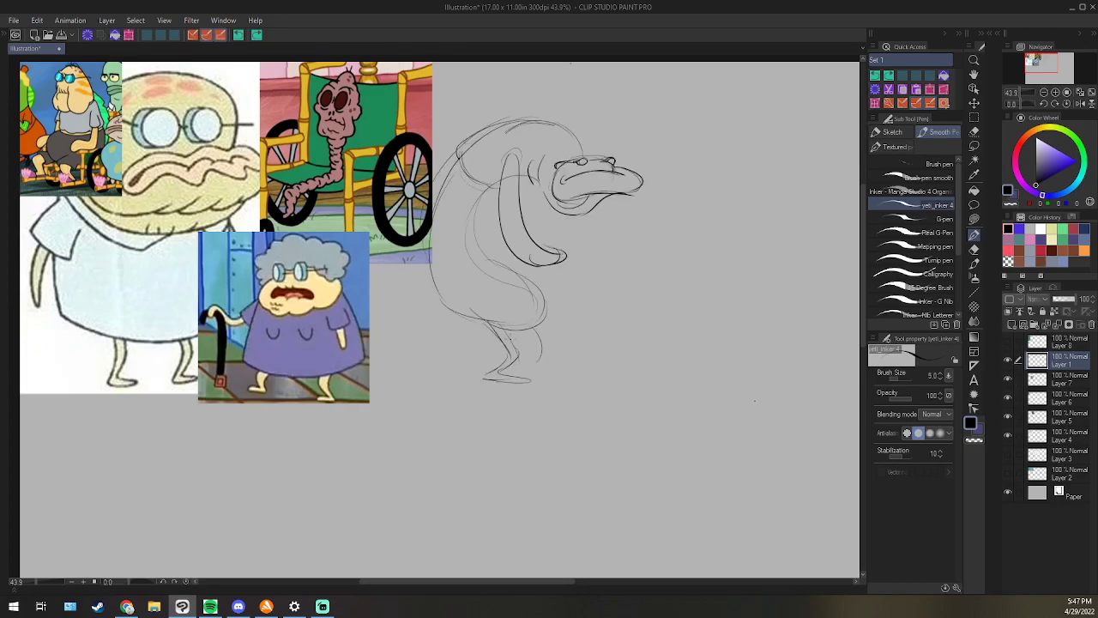
Finish the far leg with its foot, and draw the walker's rear leg from the hand down to a round foot.
{"action": "left_click_drag", "start_coordinate": [538, 362], "coordinate": [549, 369]}
{"action": "left_click_drag", "start_coordinate": [537, 323], "coordinate": [561, 368]}
{"action": "mouse_move", "coordinate": [554, 381]}
{"action": "left_mouse_down"}
{"action": "mouse_move", "coordinate": [538, 393]}
{"action": "mouse_move", "coordinate": [554, 383]}
{"action": "left_mouse_up"}
{"action": "left_click_drag", "start_coordinate": [546, 266], "coordinate": [544, 357]}
{"action": "left_click_drag", "start_coordinate": [542, 300], "coordinate": [546, 390]}
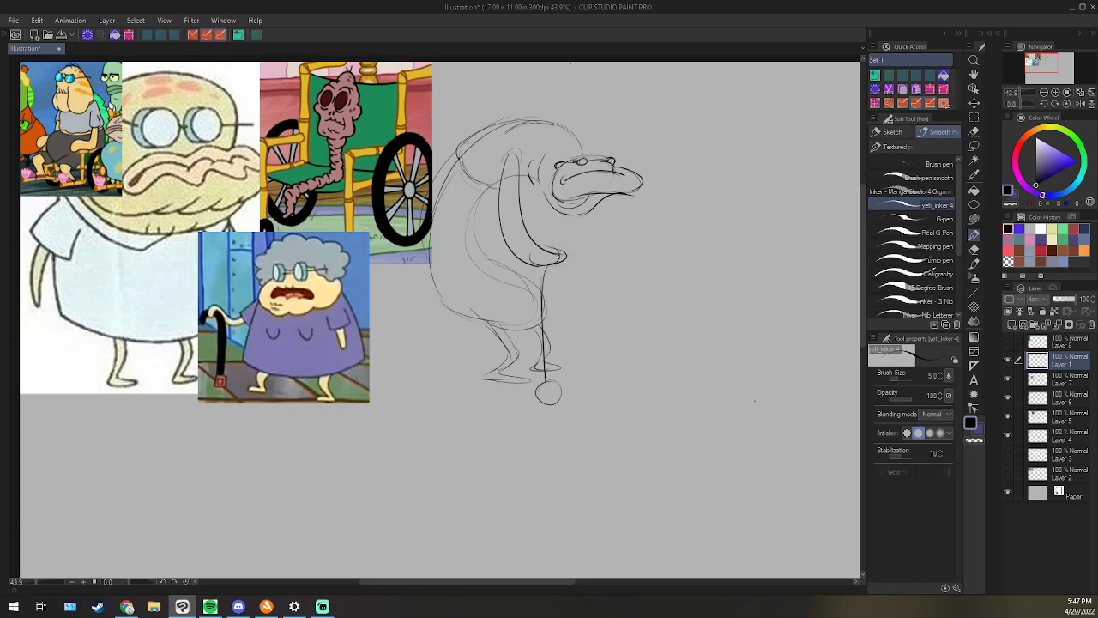
Rework the hand around the grip and draw the walker's top bar, front leg and two more round feet.
{"action": "key", "text": "e"}
{"action": "mouse_move", "coordinate": [551, 250]}
{"action": "left_mouse_down"}
{"action": "mouse_move", "coordinate": [574, 251]}
{"action": "mouse_move", "coordinate": [539, 267]}
{"action": "left_mouse_up"}
{"action": "key", "text": "p"}
{"action": "mouse_move", "coordinate": [563, 252]}
{"action": "left_mouse_down"}
{"action": "mouse_move", "coordinate": [656, 255]}
{"action": "mouse_move", "coordinate": [640, 375]}
{"action": "left_mouse_up"}
{"action": "mouse_move", "coordinate": [637, 257]}
{"action": "left_mouse_down"}
{"action": "mouse_move", "coordinate": [650, 401]}
{"action": "mouse_move", "coordinate": [641, 384]}
{"action": "left_mouse_up"}
{"action": "left_click_drag", "start_coordinate": [583, 351], "coordinate": [573, 358]}
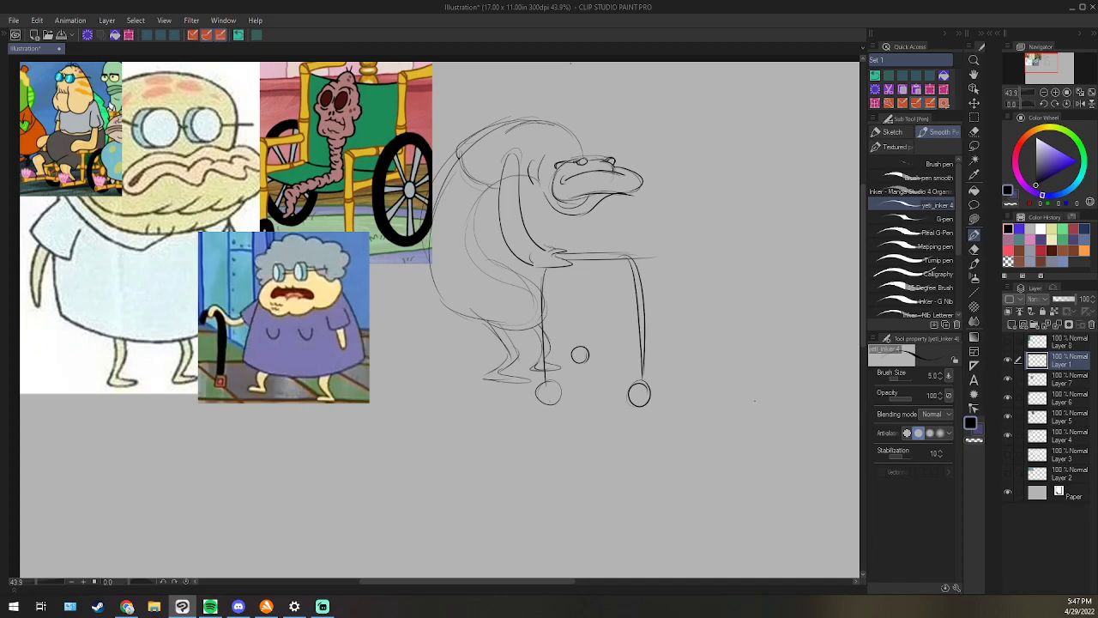
Add inner detail lines to the walker's three round feet.
{"action": "left_click", "coordinate": [128, 607]}
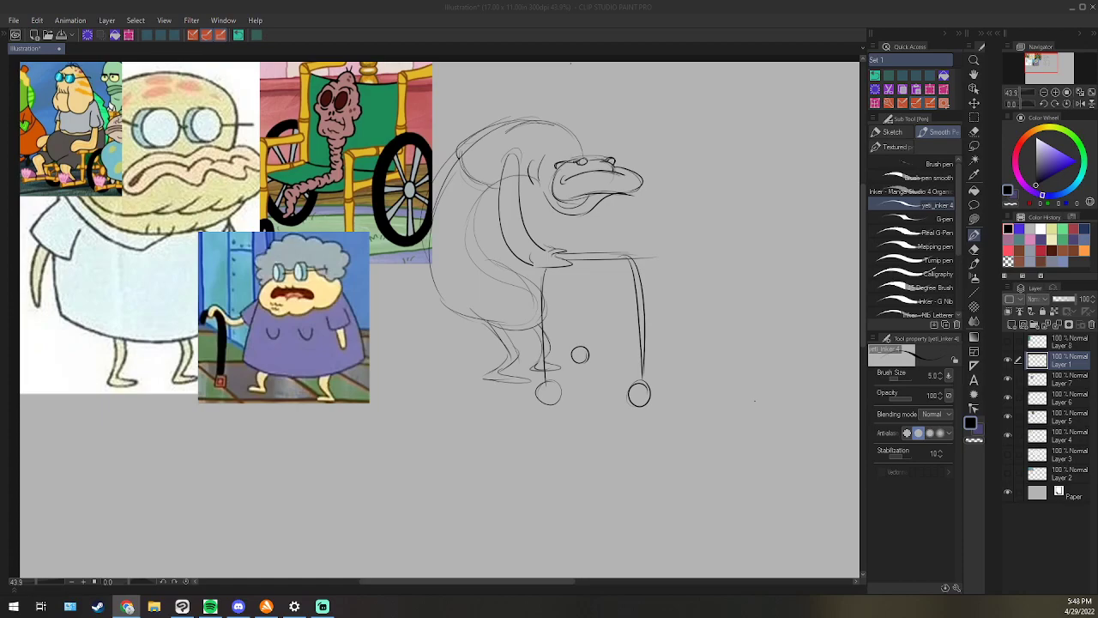
{"action": "left_click", "coordinate": [639, 392]}
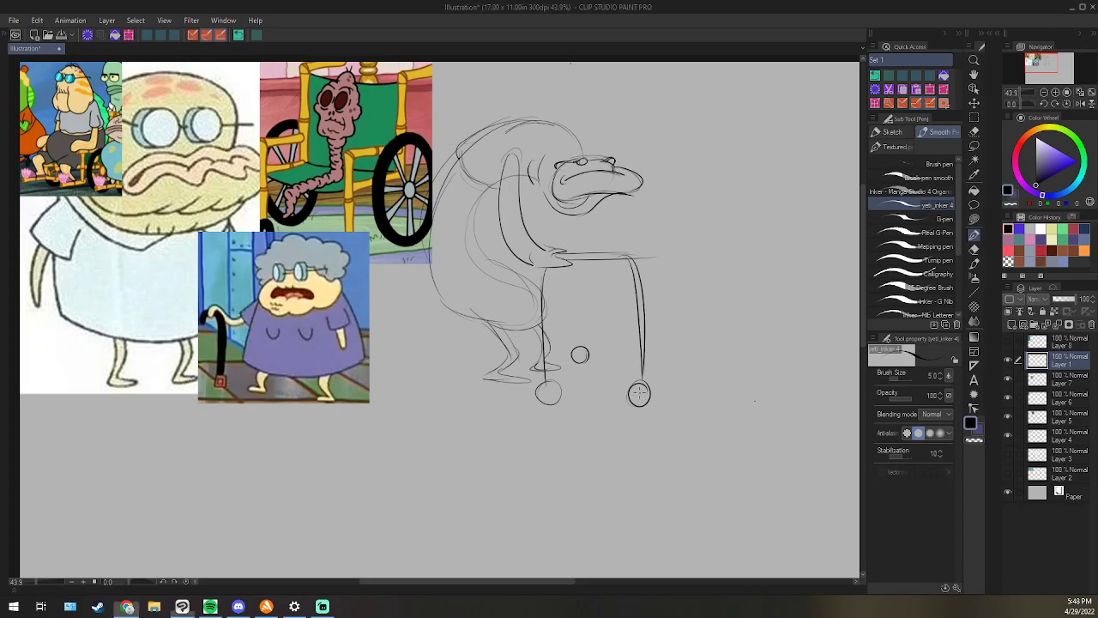
{"action": "left_click_drag", "start_coordinate": [640, 392], "coordinate": [636, 396]}
{"action": "left_click_drag", "start_coordinate": [548, 384], "coordinate": [551, 396]}
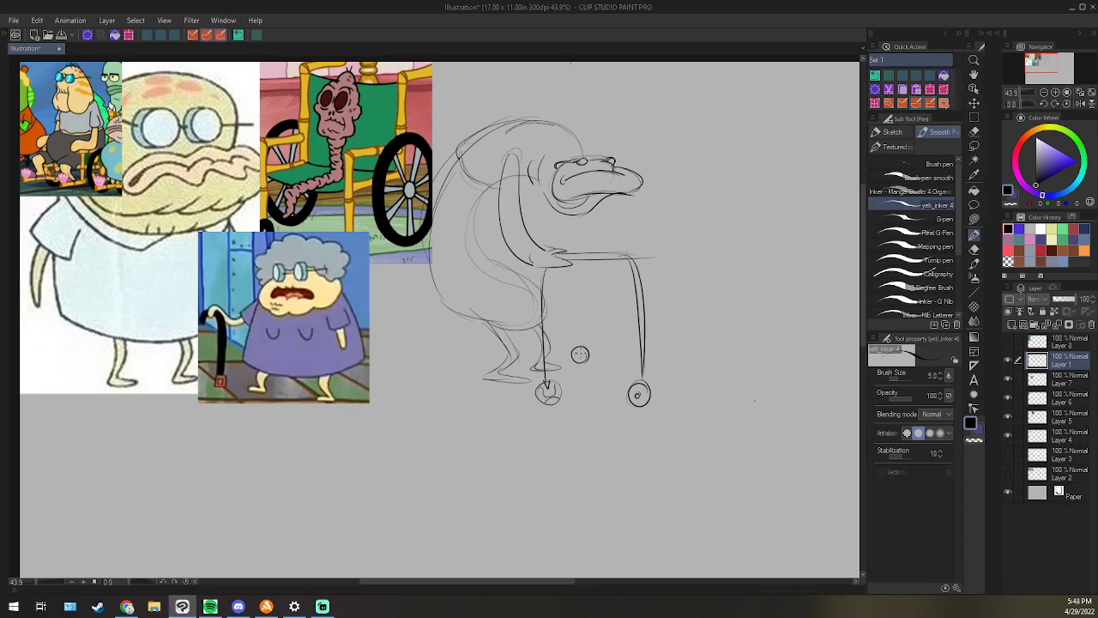
{"action": "left_click_drag", "start_coordinate": [574, 353], "coordinate": [587, 350]}
{"action": "left_click_drag", "start_coordinate": [578, 362], "coordinate": [587, 358]}
Draw the walker's far front leg with its round foot, and add the second top bar joining the front.
{"action": "mouse_move", "coordinate": [640, 260]}
{"action": "left_mouse_down"}
{"action": "mouse_move", "coordinate": [690, 254]}
{"action": "mouse_move", "coordinate": [667, 258]}
{"action": "mouse_move", "coordinate": [668, 375]}
{"action": "left_mouse_up"}
{"action": "key", "text": "e"}
{"action": "key", "text": "p"}
{"action": "mouse_move", "coordinate": [570, 244]}
{"action": "left_mouse_down"}
{"action": "mouse_move", "coordinate": [656, 247]}
{"action": "mouse_move", "coordinate": [666, 268]}
{"action": "mouse_move", "coordinate": [658, 250]}
{"action": "left_mouse_up"}
{"action": "left_click_drag", "start_coordinate": [641, 259], "coordinate": [658, 252]}
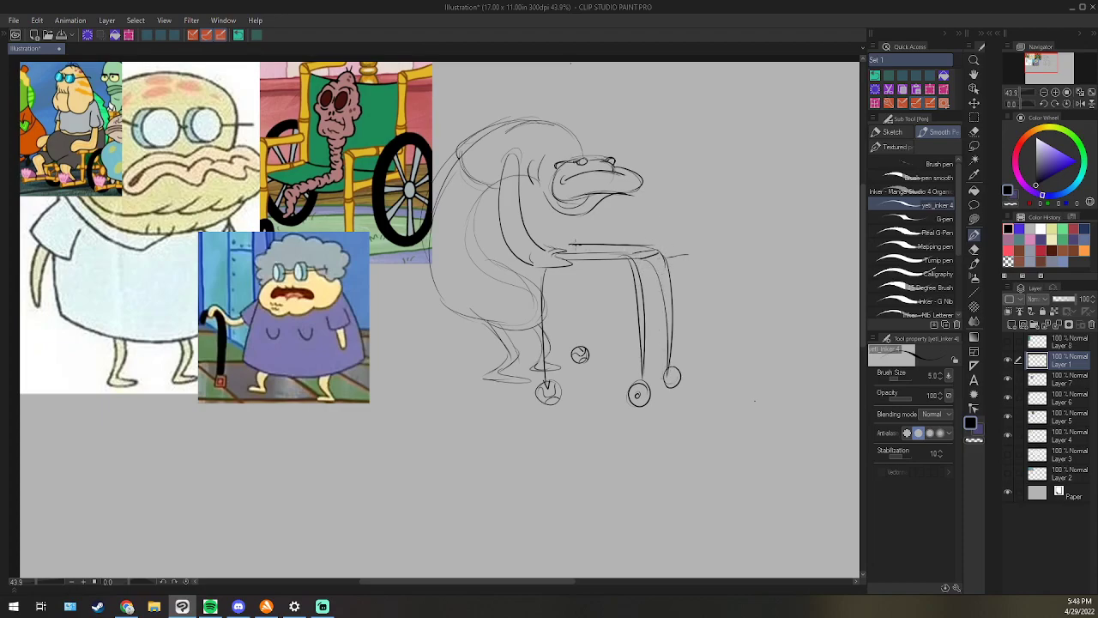
Draw the far hand gripping the walker's top bar and redraw the walker's far rear leg down to its round foot.
{"action": "left_click_drag", "start_coordinate": [573, 246], "coordinate": [598, 245]}
{"action": "left_click_drag", "start_coordinate": [567, 255], "coordinate": [574, 351]}
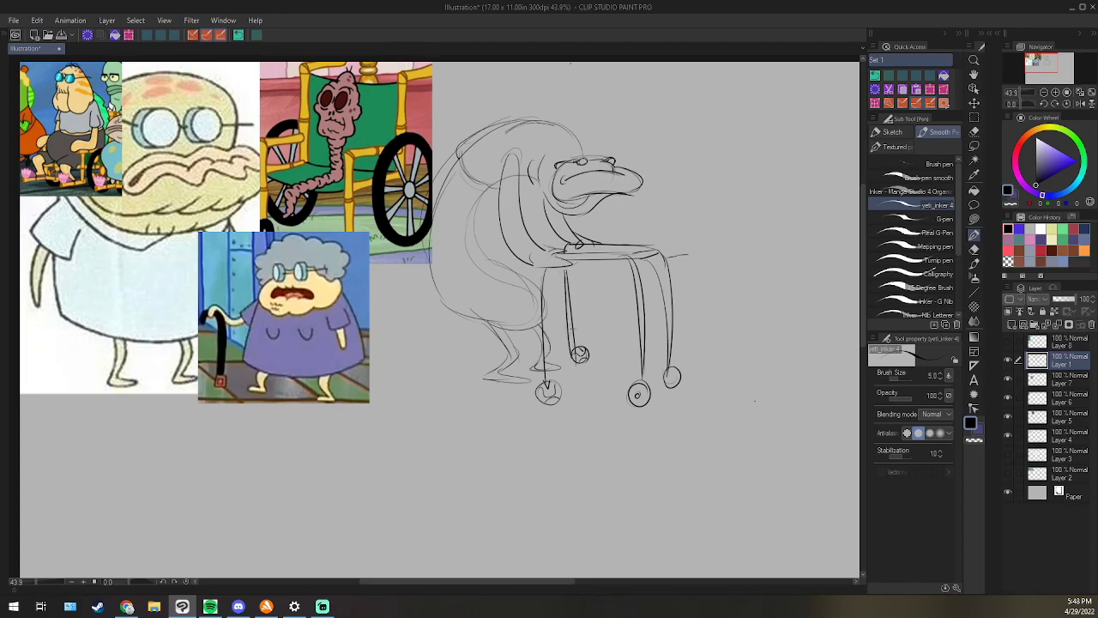
{"action": "key", "text": "e"}
{"action": "left_click_drag", "start_coordinate": [566, 271], "coordinate": [579, 359]}
{"action": "key", "text": "p"}
{"action": "mouse_move", "coordinate": [564, 267]}
{"action": "left_mouse_down"}
{"action": "mouse_move", "coordinate": [568, 359]}
{"action": "mouse_move", "coordinate": [568, 326]}
{"action": "mouse_move", "coordinate": [575, 347]}
{"action": "mouse_move", "coordinate": [566, 356]}
{"action": "left_mouse_up"}
Try erasing the upper parts of the walker's front legs, and undo the recent leg edits.
{"action": "key", "text": "e"}
{"action": "mouse_move", "coordinate": [674, 256]}
{"action": "left_mouse_down"}
{"action": "mouse_move", "coordinate": [694, 254]}
{"action": "mouse_move", "coordinate": [669, 328]}
{"action": "left_mouse_up"}
{"action": "key", "text": "p"}
{"action": "key", "text": "e"}
{"action": "left_click_drag", "start_coordinate": [633, 257], "coordinate": [638, 311]}
{"action": "key", "text": "p"}
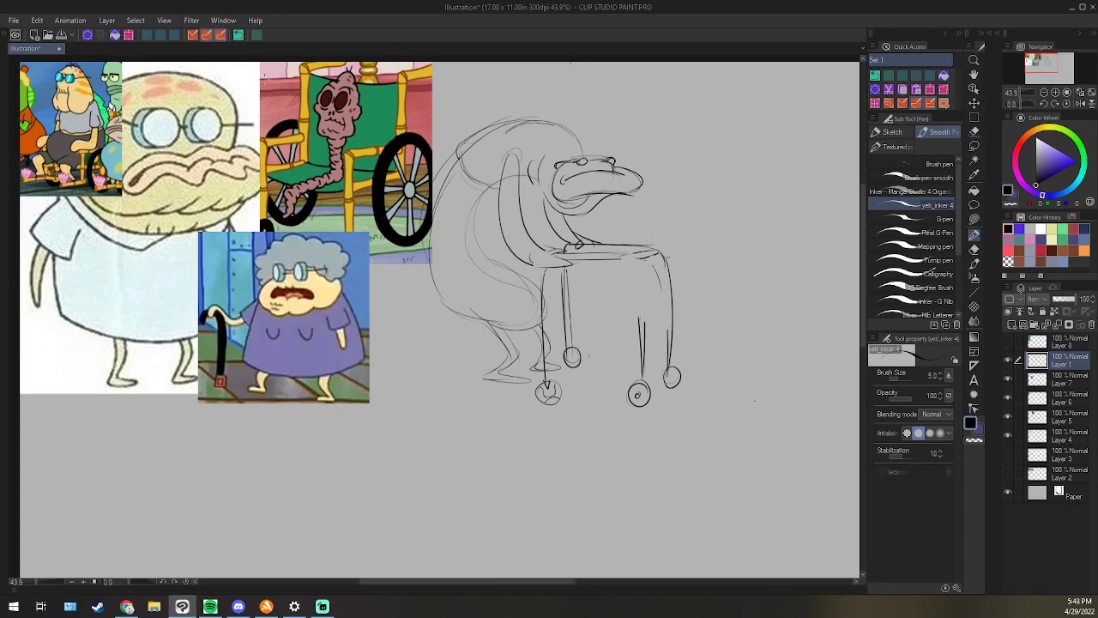
{"action": "left_click", "coordinate": [239, 36]}
{"action": "left_click", "coordinate": [238, 36]}
{"action": "left_click", "coordinate": [239, 36]}
{"action": "left_click", "coordinate": [239, 36]}
{"action": "left_click", "coordinate": [238, 36]}
{"action": "left_click", "coordinate": [239, 36]}
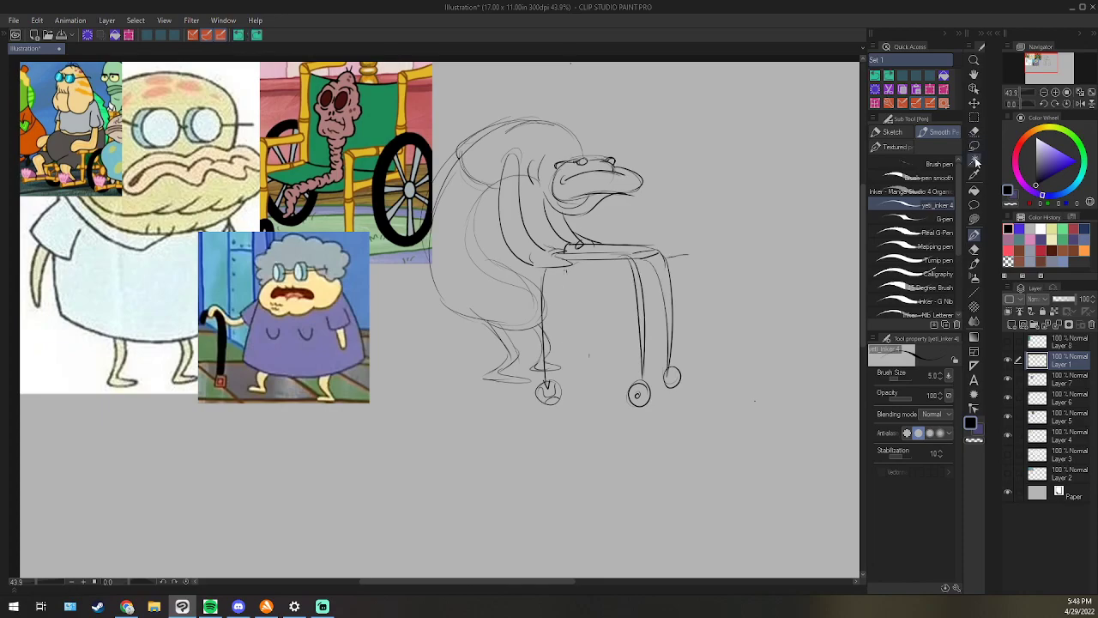
Erase the whole walker with Lasso fill 2 and sketch a flat box-like walker top extending forward from the hands.
{"action": "left_click", "coordinate": [974, 205]}
{"action": "mouse_move", "coordinate": [542, 273]}
{"action": "left_mouse_down"}
{"action": "mouse_move", "coordinate": [576, 343]}
{"action": "mouse_move", "coordinate": [556, 371]}
{"action": "mouse_move", "coordinate": [713, 283]}
{"action": "mouse_move", "coordinate": [657, 243]}
{"action": "left_mouse_up"}
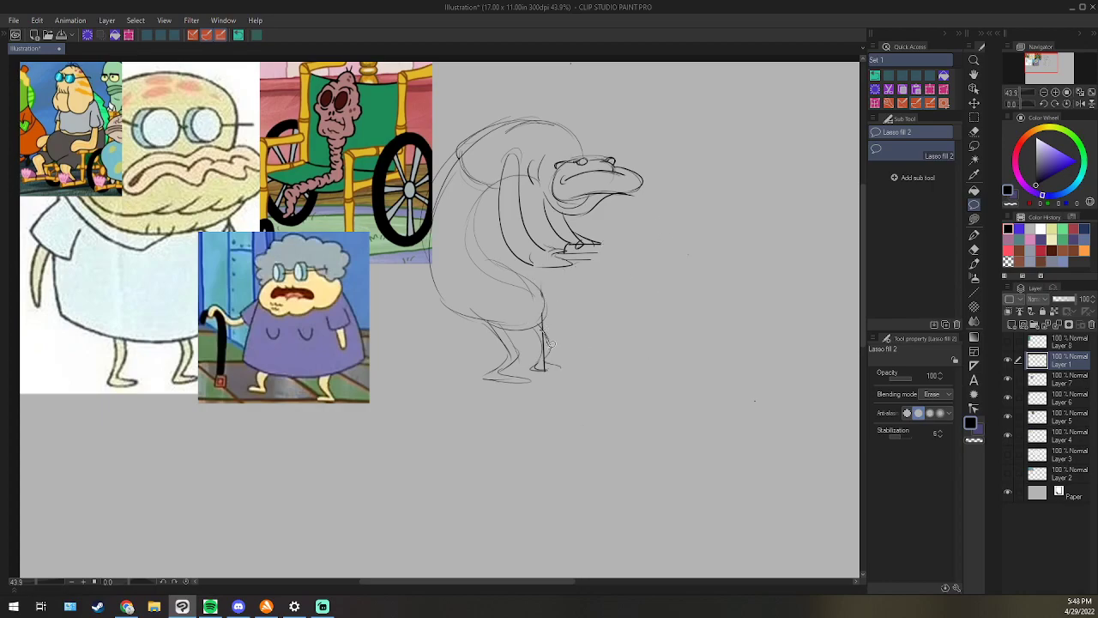
{"action": "left_click", "coordinate": [975, 235]}
{"action": "mouse_move", "coordinate": [537, 256]}
{"action": "left_mouse_down"}
{"action": "mouse_move", "coordinate": [664, 246]}
{"action": "mouse_move", "coordinate": [647, 260]}
{"action": "mouse_move", "coordinate": [553, 269]}
{"action": "mouse_move", "coordinate": [625, 267]}
{"action": "left_mouse_up"}
Try straight vertical legs under the walker's flat top, and undo them.
{"action": "left_click_drag", "start_coordinate": [629, 343], "coordinate": [629, 378]}
{"action": "left_click_drag", "start_coordinate": [662, 247], "coordinate": [660, 362]}
{"action": "left_click_drag", "start_coordinate": [659, 266], "coordinate": [659, 343]}
{"action": "mouse_move", "coordinate": [541, 268]}
{"action": "left_mouse_down"}
{"action": "mouse_move", "coordinate": [541, 336]}
{"action": "mouse_move", "coordinate": [543, 292]}
{"action": "left_mouse_up"}
{"action": "left_click_drag", "start_coordinate": [544, 331], "coordinate": [545, 360]}
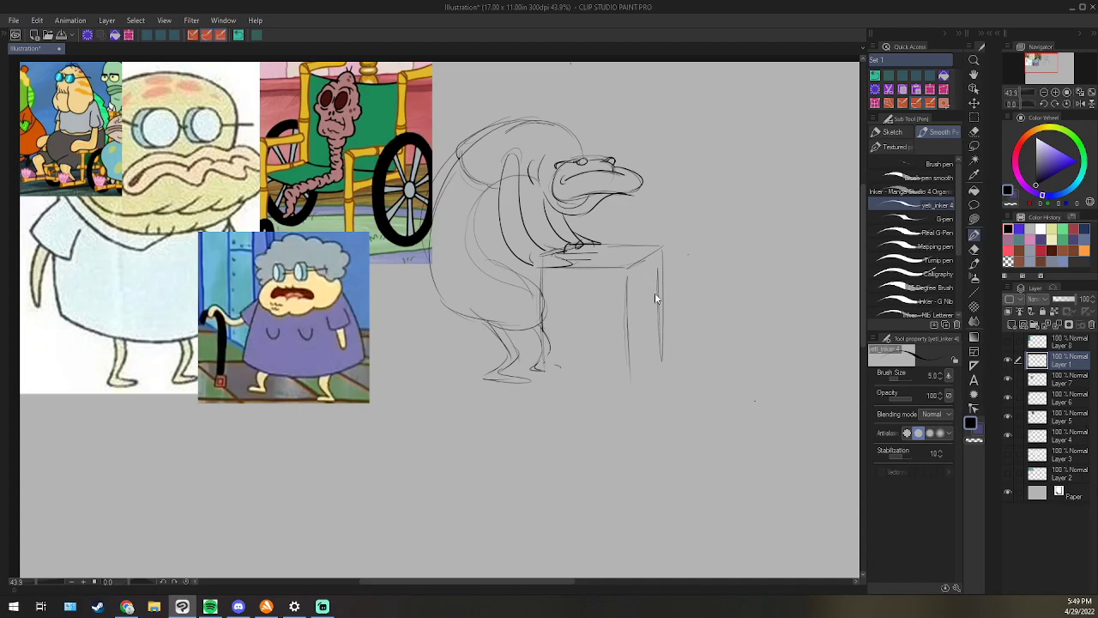
{"action": "key", "text": "ctrl+z"}
{"action": "key", "text": "ctrl+z"}
{"action": "key", "text": "ctrl+z"}
{"action": "key", "text": "ctrl+z"}
{"action": "key", "text": "ctrl+z"}
{"action": "key", "text": "ctrl+z"}
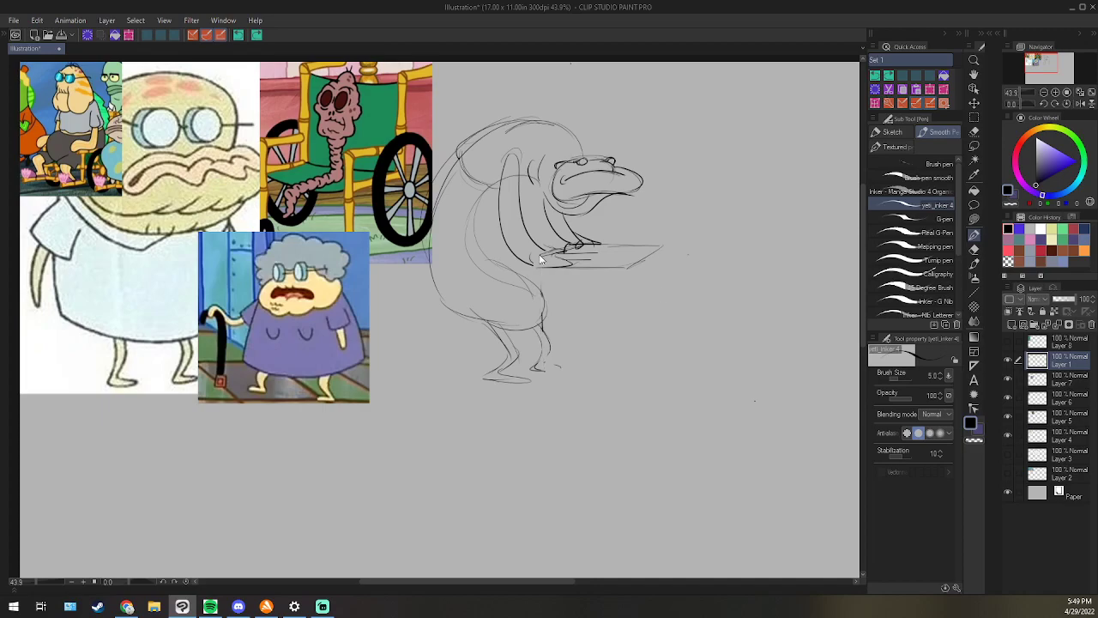
Draw the walker's near rear leg with a round foot, and its near front leg slanting forward from the hands.
{"action": "left_click_drag", "start_coordinate": [512, 270], "coordinate": [514, 362]}
{"action": "left_click_drag", "start_coordinate": [512, 322], "coordinate": [526, 394]}
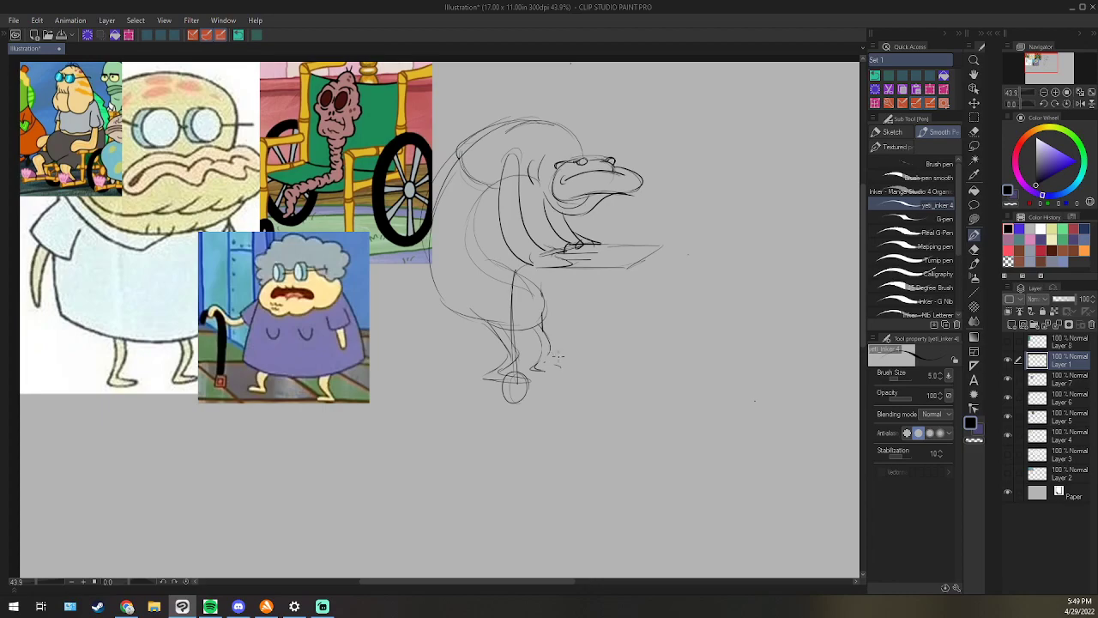
{"action": "left_click_drag", "start_coordinate": [555, 346], "coordinate": [558, 367]}
{"action": "left_click_drag", "start_coordinate": [576, 266], "coordinate": [605, 383]}
{"action": "left_click_drag", "start_coordinate": [580, 292], "coordinate": [601, 374]}
Erase the overhanging front of the walker's top and draw the far front leg parallel to the near one.
{"action": "key", "text": "e"}
{"action": "mouse_move", "coordinate": [630, 242]}
{"action": "left_mouse_down"}
{"action": "mouse_move", "coordinate": [609, 268]}
{"action": "mouse_move", "coordinate": [625, 345]}
{"action": "left_mouse_up"}
{"action": "key", "text": "p"}
{"action": "left_click_drag", "start_coordinate": [604, 262], "coordinate": [630, 375]}
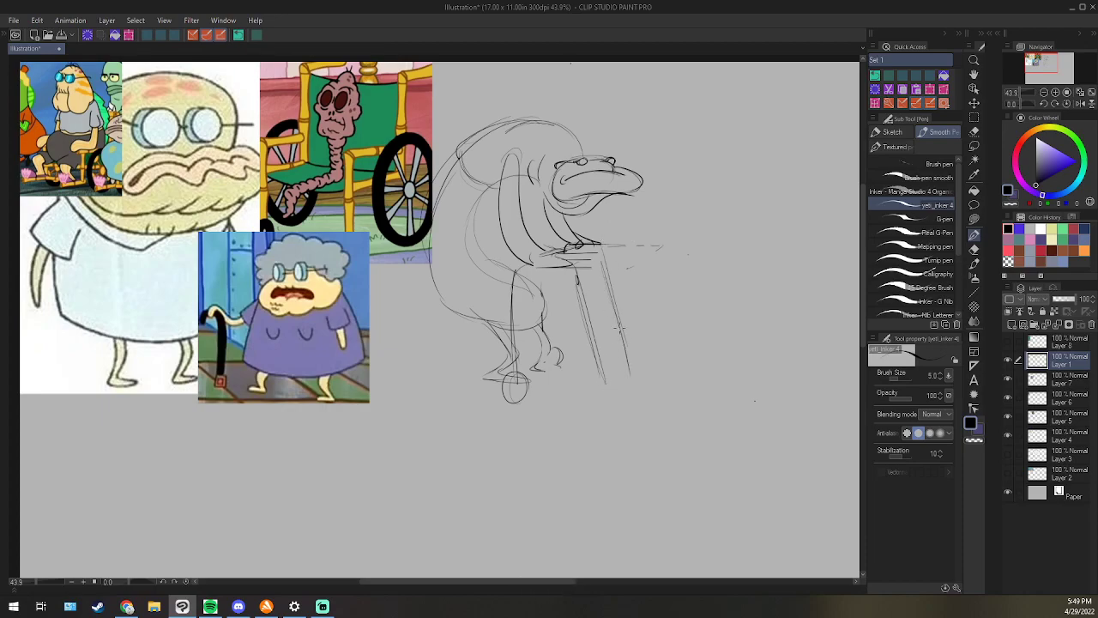
Add round wheels to both front legs and crossbars joining the walker's legs.
{"action": "mouse_move", "coordinate": [601, 271]}
{"action": "left_mouse_down"}
{"action": "mouse_move", "coordinate": [579, 281]}
{"action": "mouse_move", "coordinate": [611, 294]}
{"action": "left_mouse_up"}
{"action": "mouse_move", "coordinate": [613, 391]}
{"action": "left_mouse_down"}
{"action": "mouse_move", "coordinate": [601, 405]}
{"action": "mouse_move", "coordinate": [621, 381]}
{"action": "left_mouse_up"}
{"action": "mouse_move", "coordinate": [628, 372]}
{"action": "left_mouse_down"}
{"action": "mouse_move", "coordinate": [630, 383]}
{"action": "mouse_move", "coordinate": [620, 359]}
{"action": "mouse_move", "coordinate": [523, 351]}
{"action": "mouse_move", "coordinate": [586, 351]}
{"action": "left_mouse_up"}
{"action": "key", "text": "e"}
{"action": "key", "text": "p"}
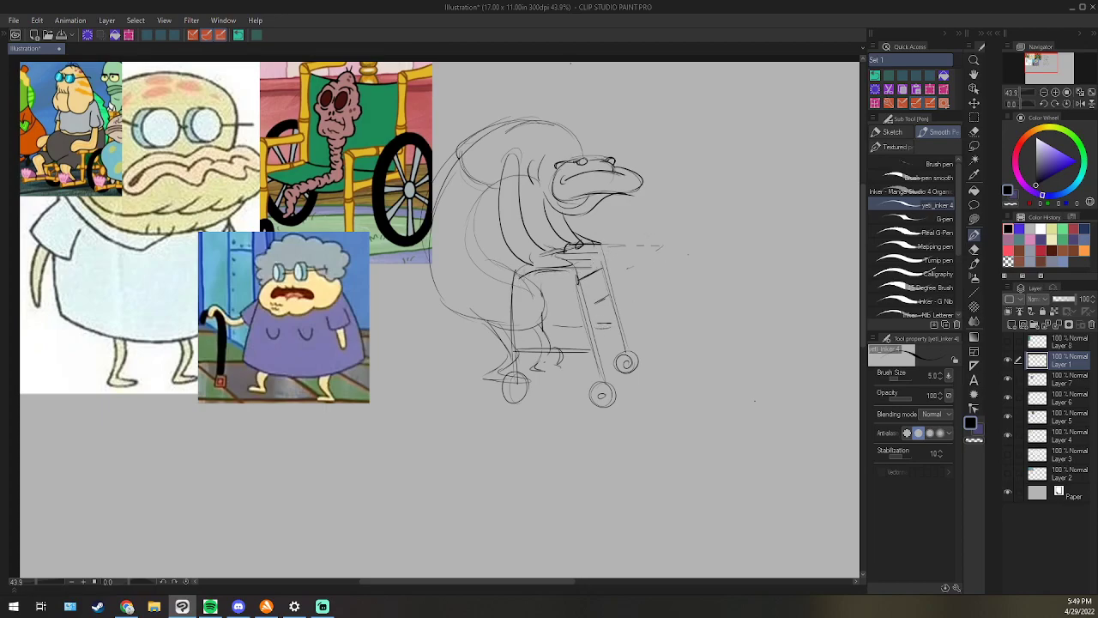
Firm up the eye line and the near sleeve's cuff above the hand.
{"action": "key", "text": "e"}
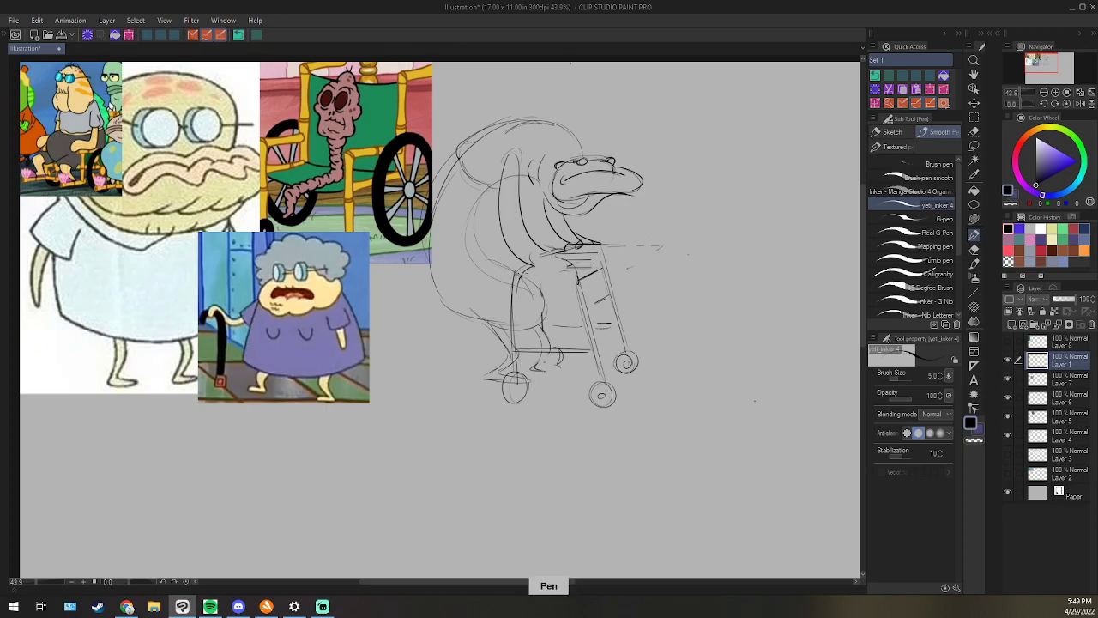
{"action": "key", "text": "alt+Tab"}
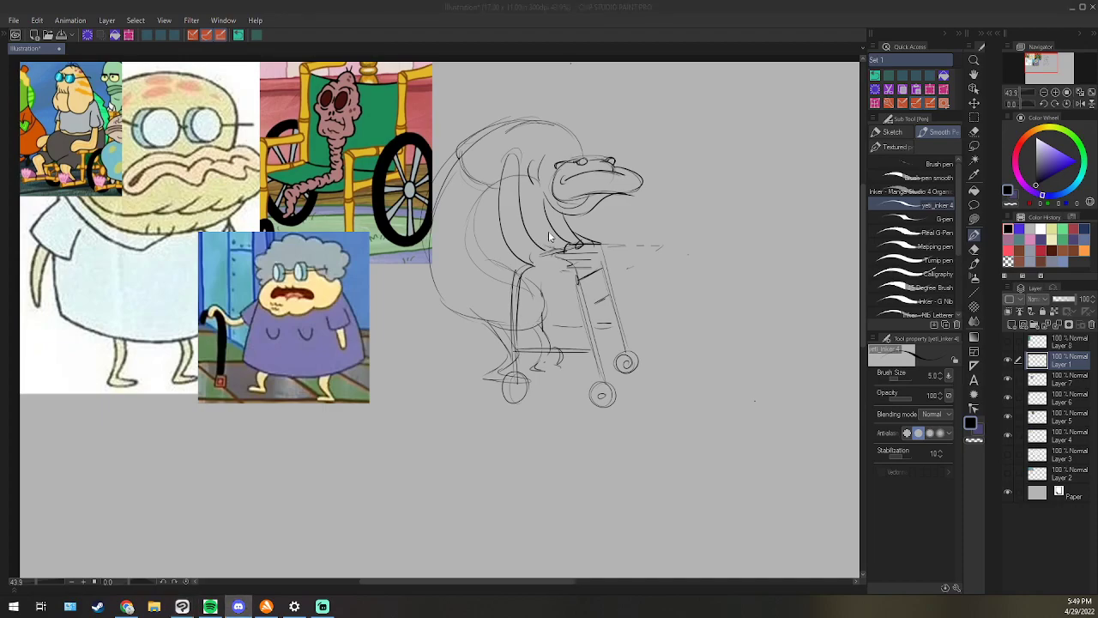
{"action": "key", "text": "alt+Tab"}
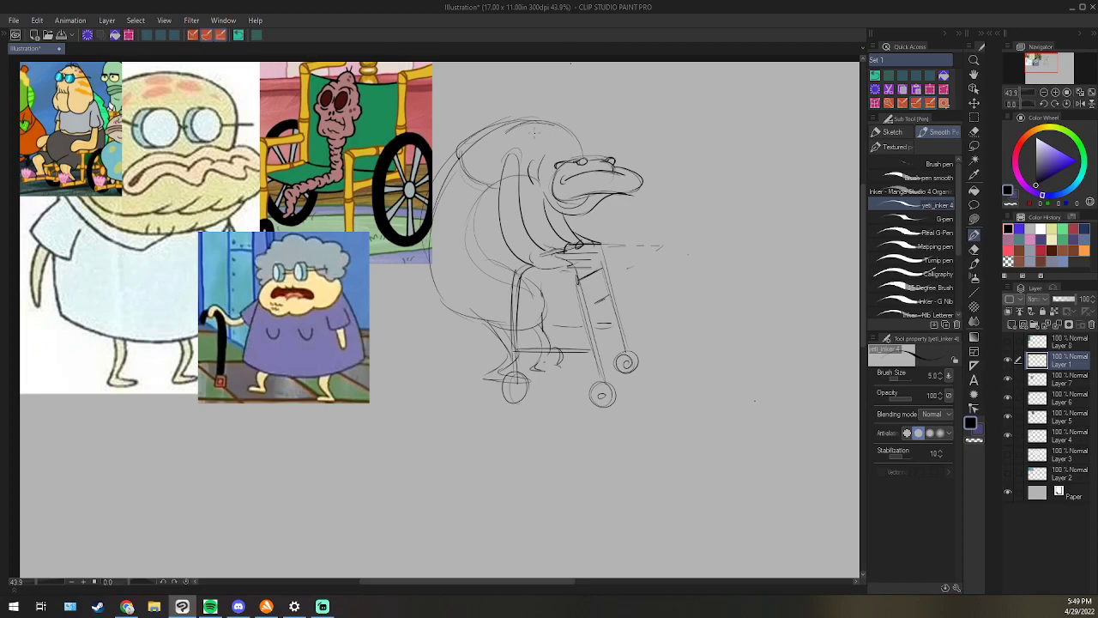
{"action": "left_click_drag", "start_coordinate": [577, 157], "coordinate": [603, 158]}
{"action": "left_click_drag", "start_coordinate": [551, 245], "coordinate": [520, 261]}
{"action": "key", "text": "e"}
{"action": "key", "text": "p"}
Flip the canvas view horizontally and draw the shirt collar curving around the back of the head.
{"action": "left_click", "coordinate": [1079, 104]}
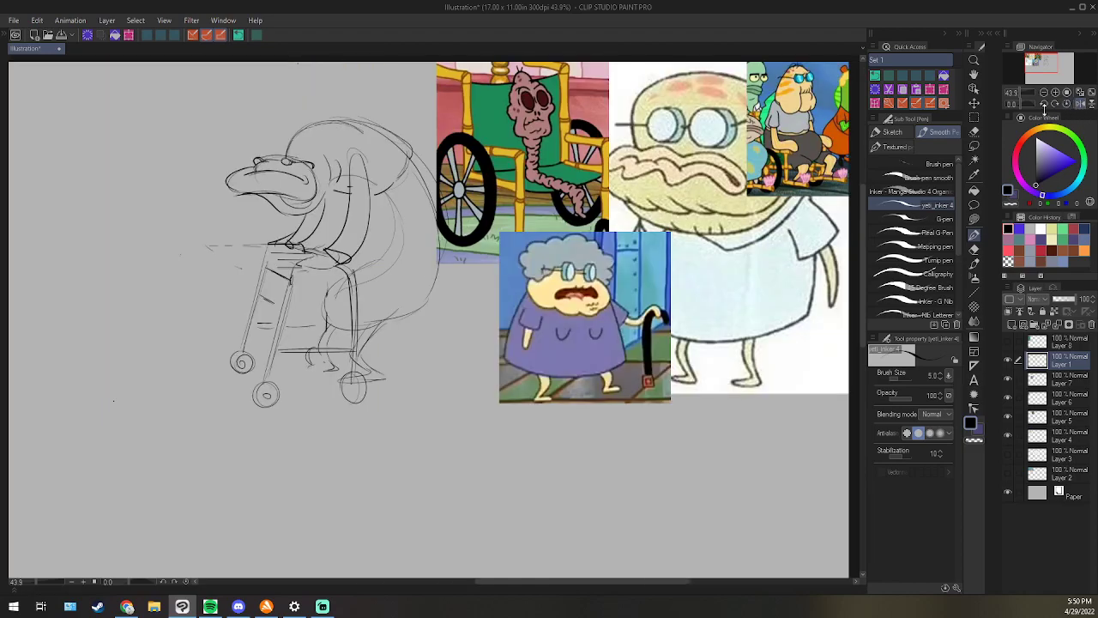
{"action": "key", "text": "e"}
{"action": "key", "text": "p"}
{"action": "key", "text": "e"}
{"action": "key", "text": "p"}
{"action": "key", "text": "e"}
{"action": "key", "text": "p"}
{"action": "left_click_drag", "start_coordinate": [290, 136], "coordinate": [333, 184]}
{"action": "mouse_move", "coordinate": [289, 139]}
{"action": "left_mouse_down"}
{"action": "mouse_move", "coordinate": [321, 128]}
{"action": "mouse_move", "coordinate": [348, 181]}
{"action": "left_mouse_up"}
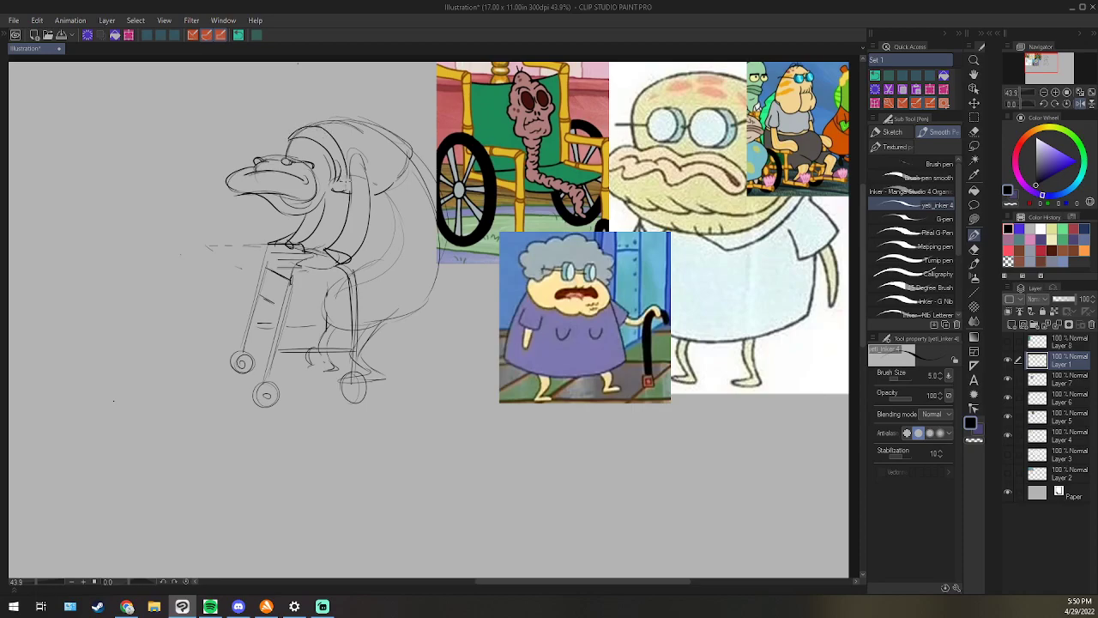
{"action": "key", "text": "e"}
{"action": "key", "text": "p"}
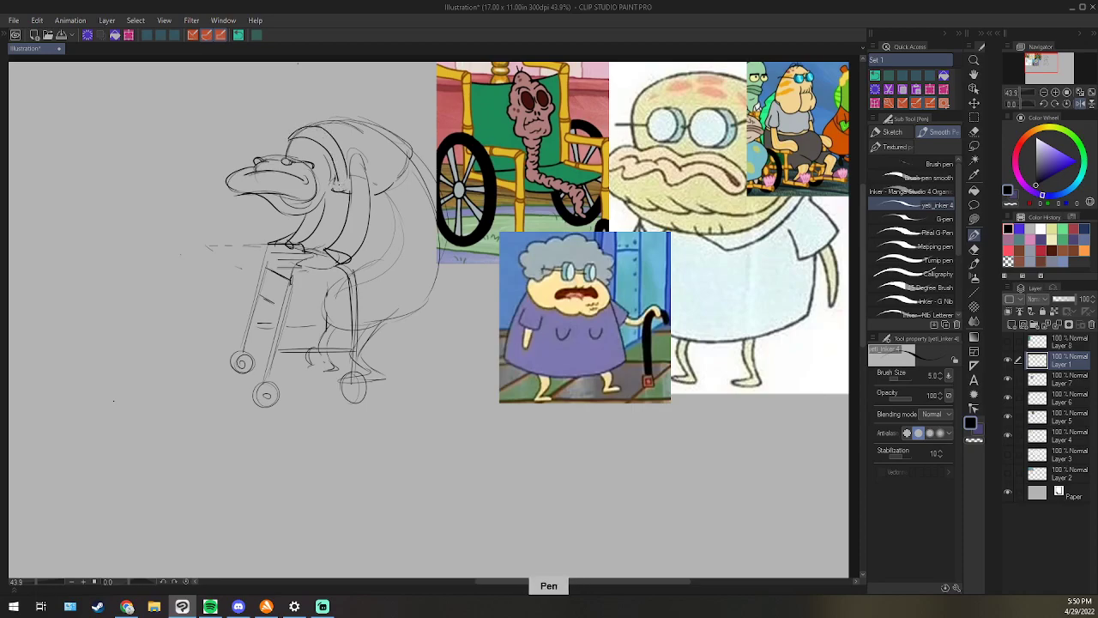
Firm up the shirt's hem around the hunched back and restore the unflipped canvas view.
{"action": "mouse_move", "coordinate": [348, 168]}
{"action": "left_mouse_down"}
{"action": "mouse_move", "coordinate": [314, 209]}
{"action": "mouse_move", "coordinate": [345, 192]}
{"action": "left_mouse_up"}
{"action": "key", "text": "ctrl+z"}
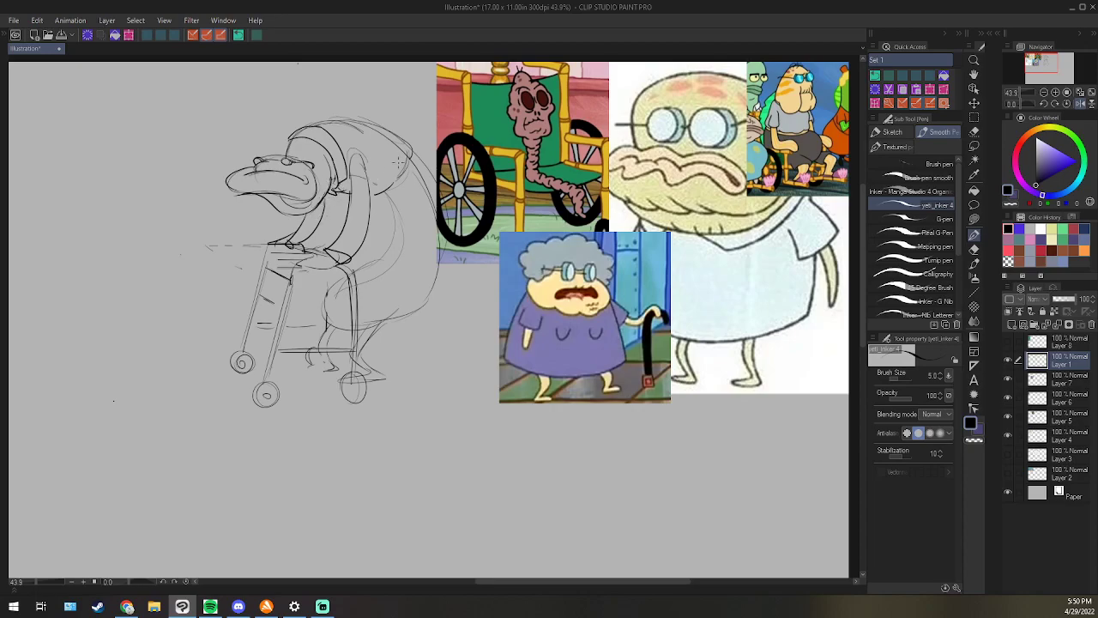
{"action": "mouse_move", "coordinate": [408, 158]}
{"action": "left_mouse_down"}
{"action": "mouse_move", "coordinate": [372, 196]}
{"action": "mouse_move", "coordinate": [400, 187]}
{"action": "mouse_move", "coordinate": [415, 155]}
{"action": "left_mouse_up"}
{"action": "left_click", "coordinate": [1083, 104]}
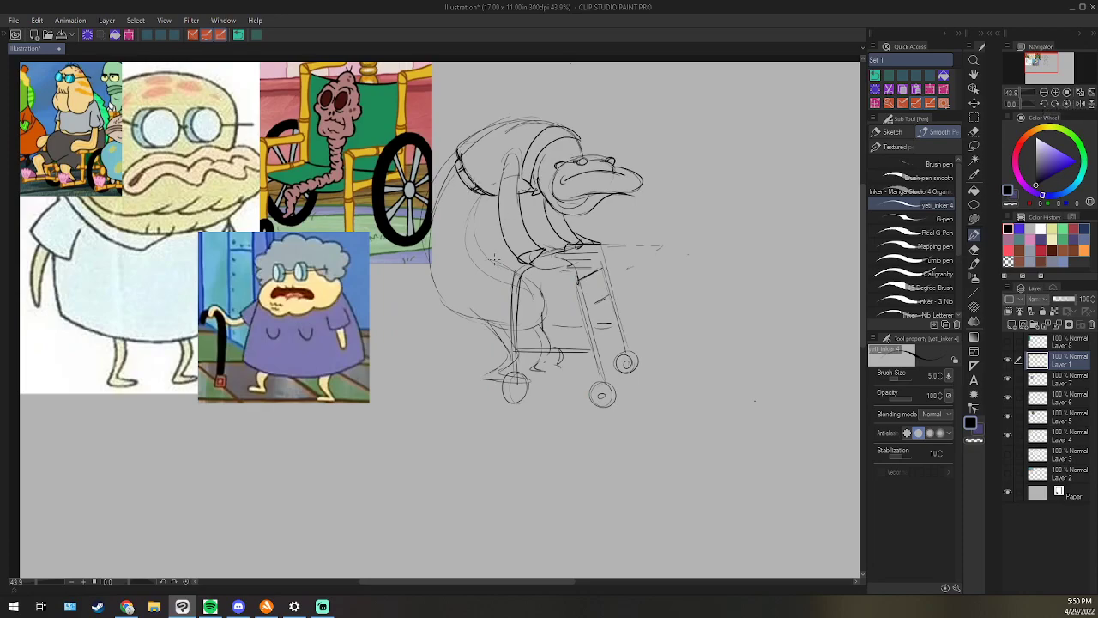
Darken the rounded outline of the back and rear down to the near leg, and the inner torso contour.
{"action": "key", "text": "e"}
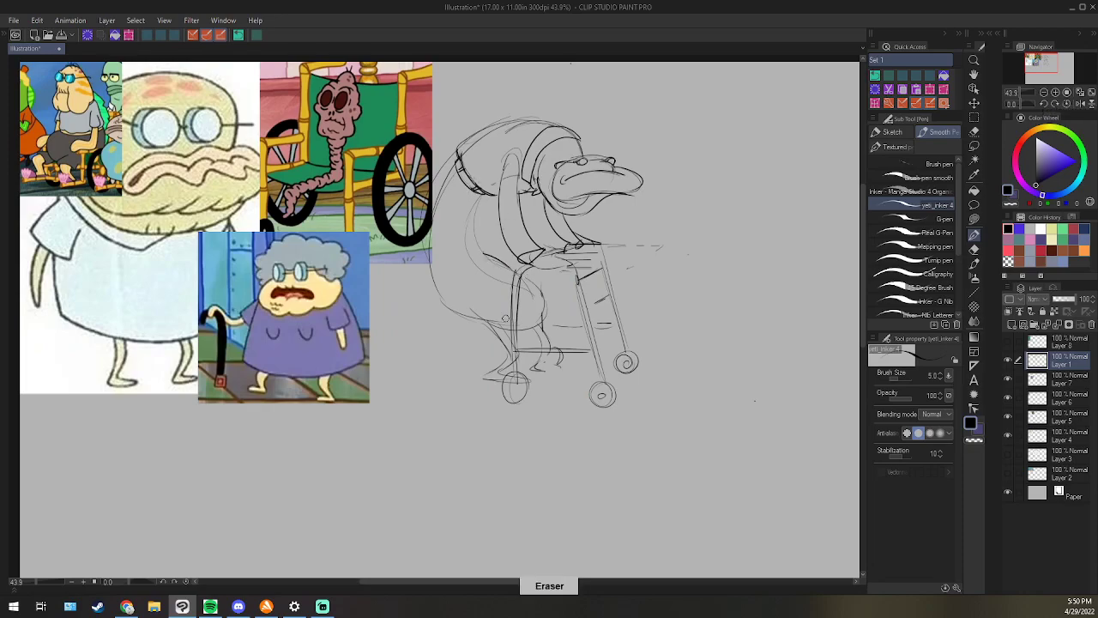
{"action": "key", "text": "p"}
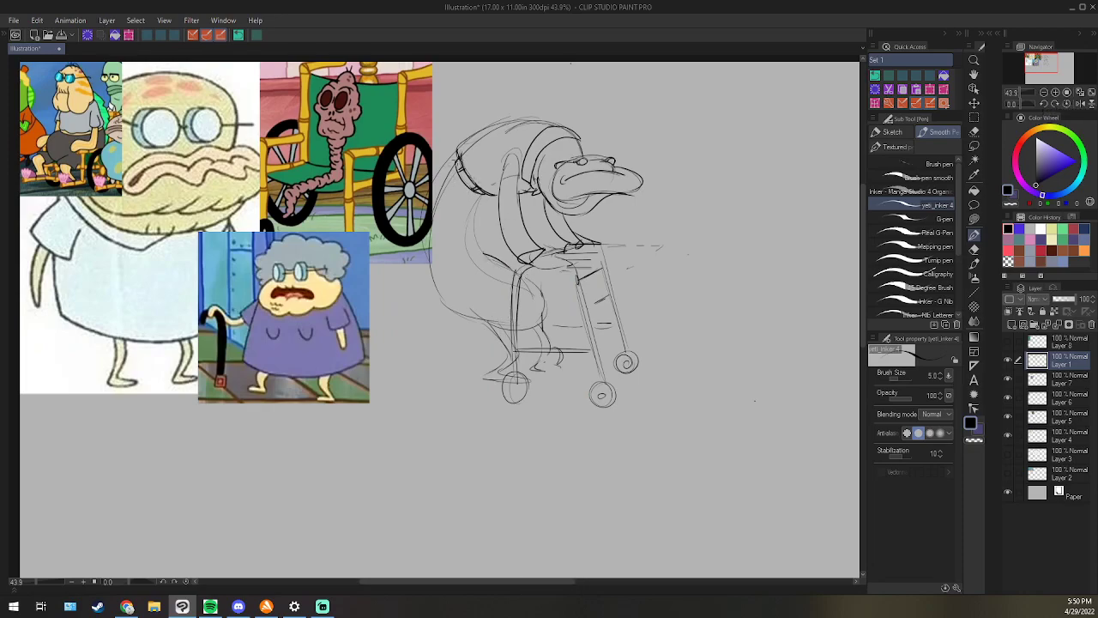
{"action": "left_click_drag", "start_coordinate": [427, 232], "coordinate": [436, 288]}
{"action": "mouse_move", "coordinate": [427, 233]}
{"action": "left_mouse_down"}
{"action": "mouse_move", "coordinate": [427, 263]}
{"action": "mouse_move", "coordinate": [456, 308]}
{"action": "mouse_move", "coordinate": [504, 330]}
{"action": "left_mouse_up"}
{"action": "mouse_move", "coordinate": [480, 200]}
{"action": "left_mouse_down"}
{"action": "mouse_move", "coordinate": [482, 251]}
{"action": "mouse_move", "coordinate": [470, 264]}
{"action": "left_mouse_up"}
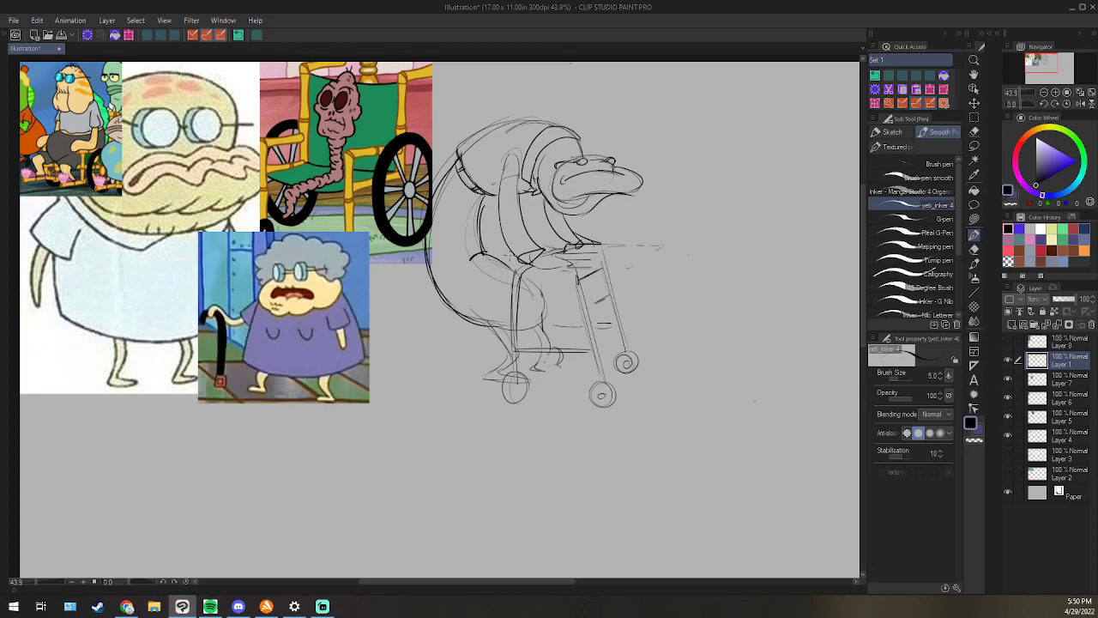
Darken the front curve of the lower body and redraw the near leg down to the ankle.
{"action": "left_click_drag", "start_coordinate": [532, 283], "coordinate": [537, 319]}
{"action": "left_click_drag", "start_coordinate": [510, 362], "coordinate": [492, 373]}
{"action": "mouse_move", "coordinate": [490, 327]}
{"action": "left_mouse_down"}
{"action": "mouse_move", "coordinate": [506, 359]}
{"action": "mouse_move", "coordinate": [486, 337]}
{"action": "mouse_move", "coordinate": [505, 353]}
{"action": "mouse_move", "coordinate": [495, 370]}
{"action": "left_mouse_up"}
{"action": "key", "text": "e"}
{"action": "key", "text": "p"}
{"action": "mouse_move", "coordinate": [496, 364]}
{"action": "left_mouse_down"}
{"action": "mouse_move", "coordinate": [503, 370]}
{"action": "mouse_move", "coordinate": [491, 373]}
{"action": "left_mouse_up"}
{"action": "left_click_drag", "start_coordinate": [515, 360], "coordinate": [504, 369]}
Add a fold line to the character's protruding lips.
{"action": "left_click", "coordinate": [609, 177]}
{"action": "mouse_move", "coordinate": [624, 171]}
{"action": "left_mouse_down"}
{"action": "mouse_move", "coordinate": [637, 186]}
{"action": "mouse_move", "coordinate": [622, 195]}
{"action": "left_mouse_up"}
{"action": "key", "text": "e"}
{"action": "key", "text": "p"}
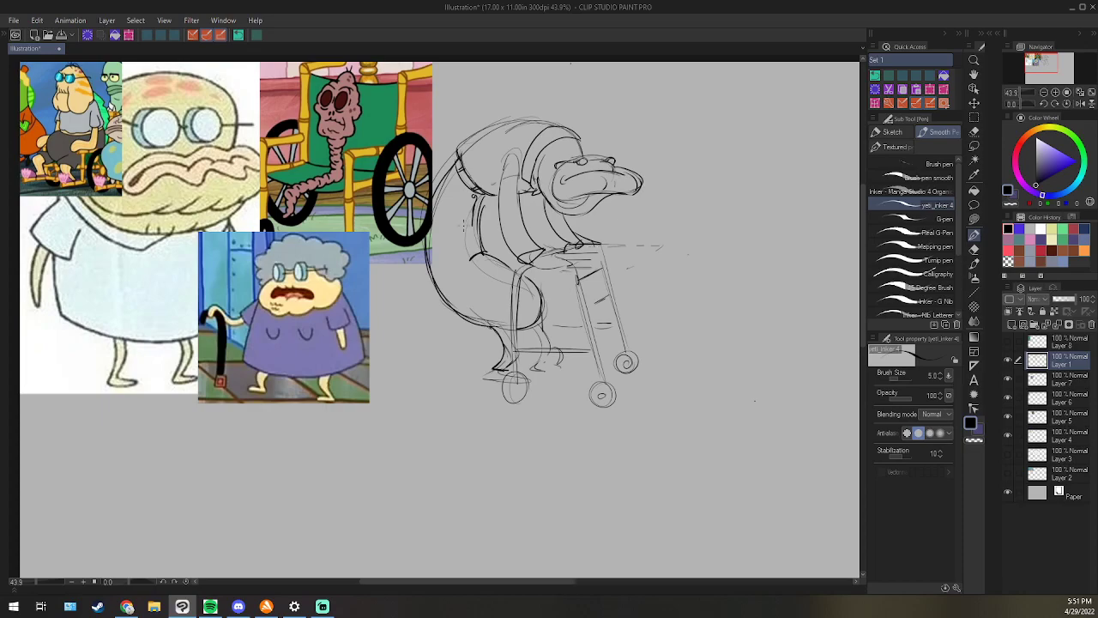
Move the character sketch slightly away from the reference pictures with the Move layer tool.
{"action": "left_click", "coordinate": [974, 102]}
{"action": "left_click_drag", "start_coordinate": [558, 258], "coordinate": [608, 249]}
{"action": "left_click", "coordinate": [974, 234]}
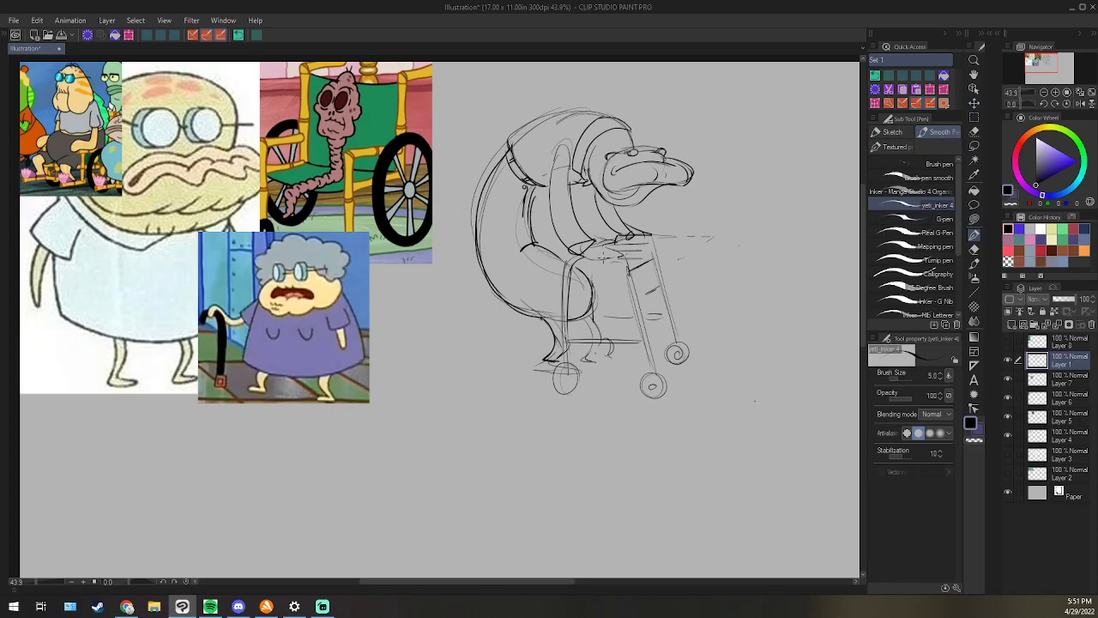
Redraw both hands gripping the walker and firm up the tops of its front legs.
{"action": "left_click_drag", "start_coordinate": [618, 258], "coordinate": [633, 309]}
{"action": "left_click_drag", "start_coordinate": [618, 240], "coordinate": [581, 261]}
{"action": "key", "text": "e"}
{"action": "key", "text": "p"}
{"action": "left_click_drag", "start_coordinate": [650, 235], "coordinate": [663, 248]}
Erase the walker's far front leg and redraw it with darker double lines down to the wheel.
{"action": "key", "text": "e"}
{"action": "mouse_move", "coordinate": [656, 241]}
{"action": "left_mouse_down"}
{"action": "mouse_move", "coordinate": [678, 336]}
{"action": "mouse_move", "coordinate": [673, 322]}
{"action": "left_mouse_up"}
{"action": "key", "text": "p"}
{"action": "left_click_drag", "start_coordinate": [660, 237], "coordinate": [679, 332]}
{"action": "left_click_drag", "start_coordinate": [657, 250], "coordinate": [678, 331]}
{"action": "left_click_drag", "start_coordinate": [659, 270], "coordinate": [675, 347]}
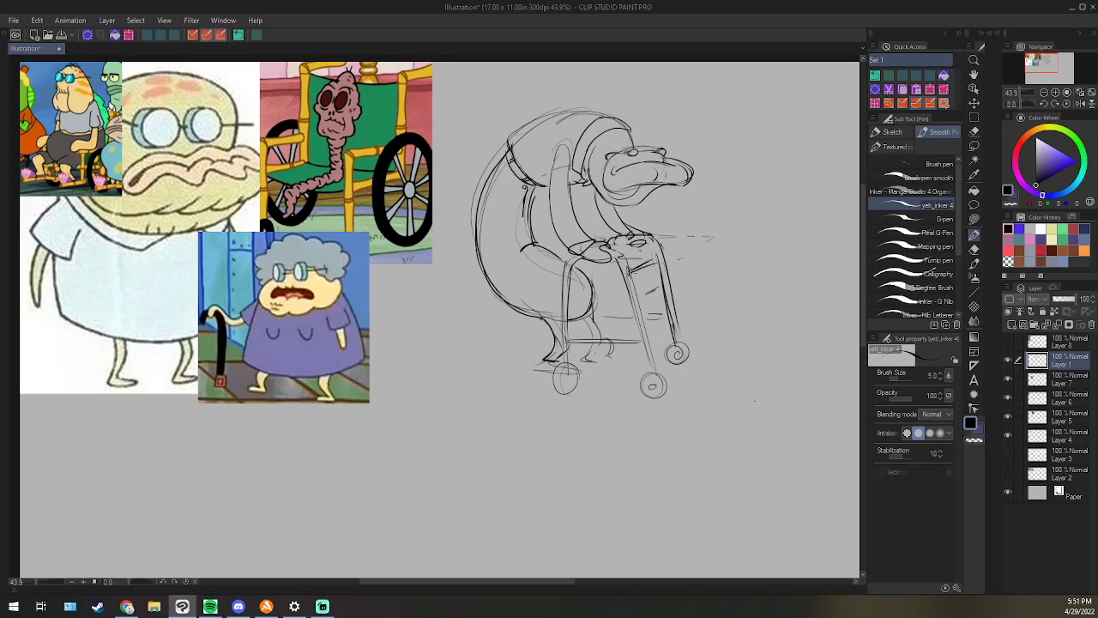
{"action": "key", "text": "e"}
{"action": "key", "text": "p"}
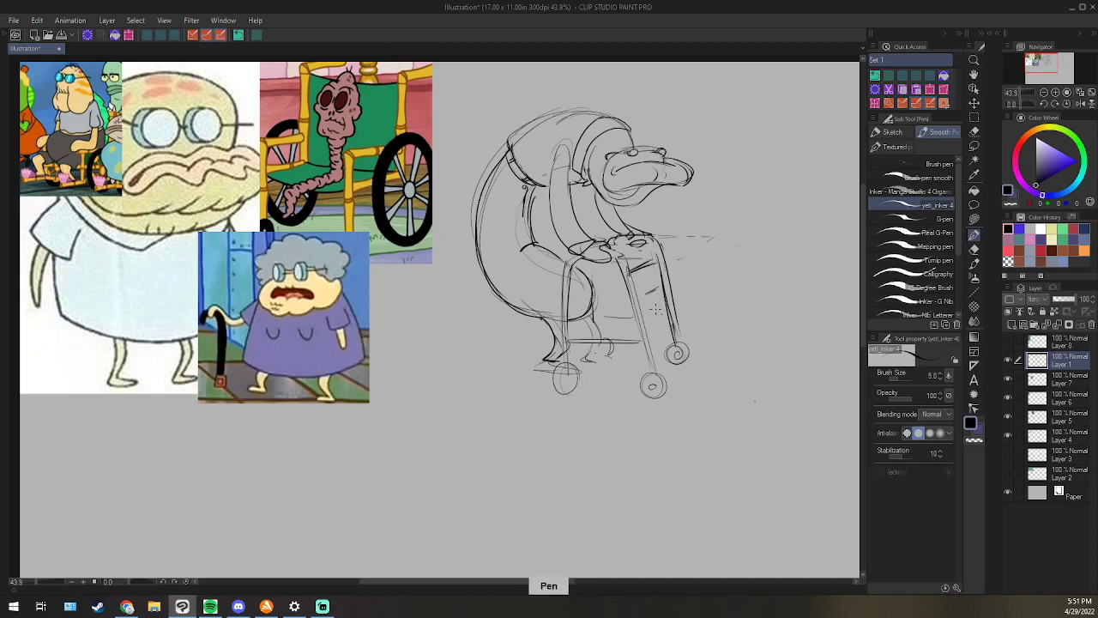
Redraw the crossbar lines between the walker's two front legs.
{"action": "left_click", "coordinate": [240, 37]}
{"action": "key", "text": "e"}
{"action": "key", "text": "p"}
{"action": "left_click_drag", "start_coordinate": [654, 289], "coordinate": [638, 294]}
{"action": "left_click_drag", "start_coordinate": [658, 290], "coordinate": [643, 299]}
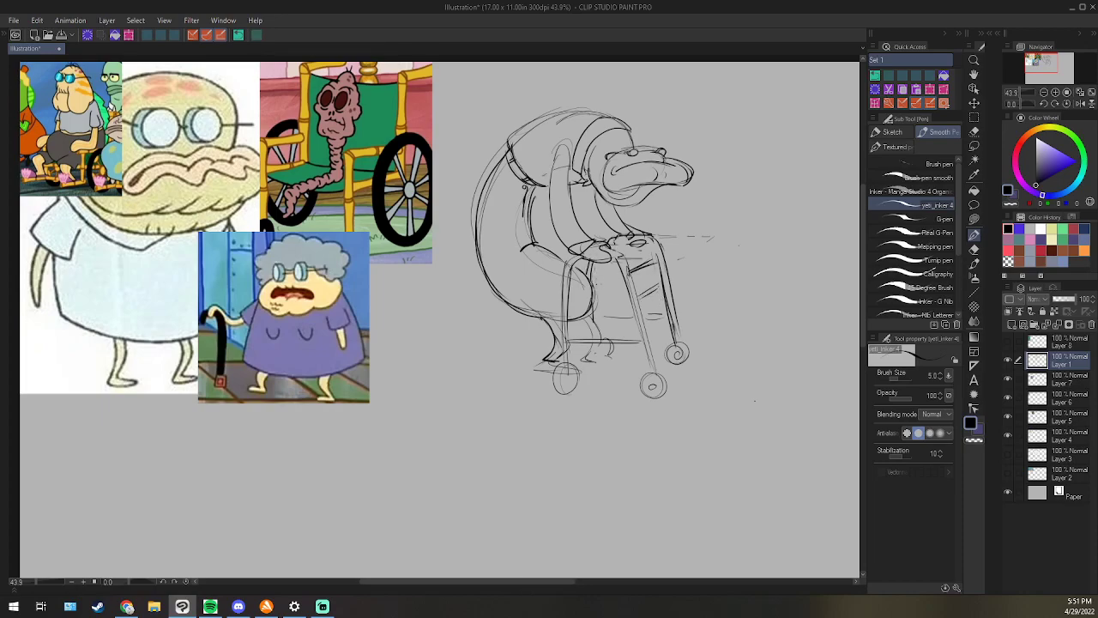
Clean up the character's far leg, and darken the top of the hunched back and the near sleeve.
{"action": "key", "text": "e"}
{"action": "mouse_move", "coordinate": [608, 339]}
{"action": "left_mouse_down"}
{"action": "mouse_move", "coordinate": [610, 350]}
{"action": "mouse_move", "coordinate": [591, 337]}
{"action": "mouse_move", "coordinate": [600, 354]}
{"action": "mouse_move", "coordinate": [600, 343]}
{"action": "left_mouse_up"}
{"action": "key", "text": "p"}
{"action": "mouse_move", "coordinate": [511, 144]}
{"action": "left_mouse_down"}
{"action": "mouse_move", "coordinate": [561, 112]}
{"action": "mouse_move", "coordinate": [608, 115]}
{"action": "left_mouse_up"}
{"action": "left_click_drag", "start_coordinate": [559, 153], "coordinate": [551, 206]}
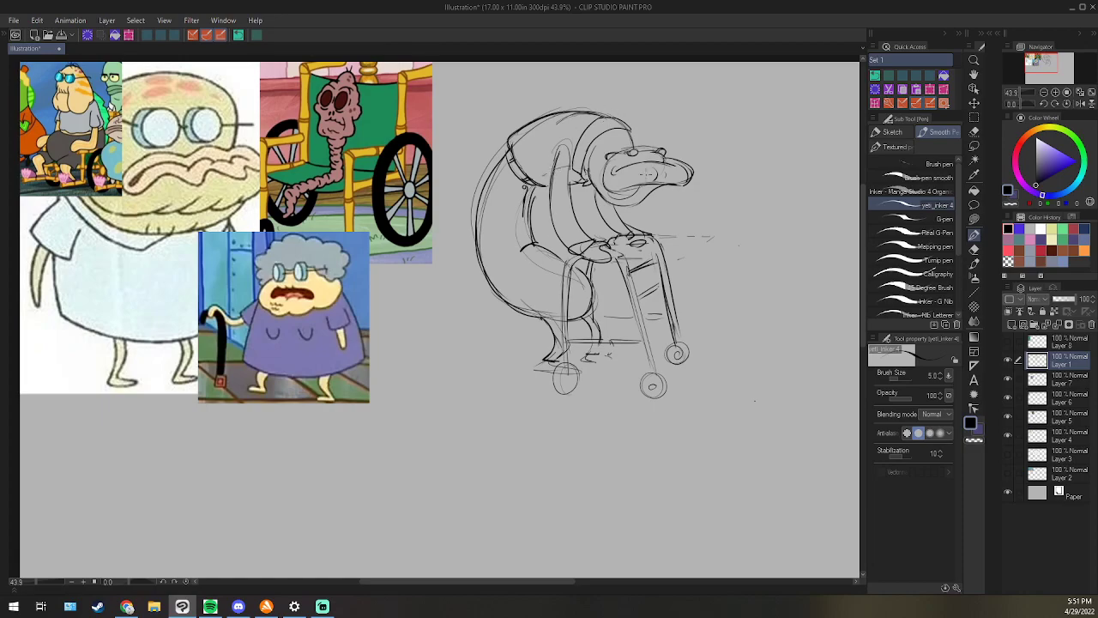
{"action": "key", "text": "e"}
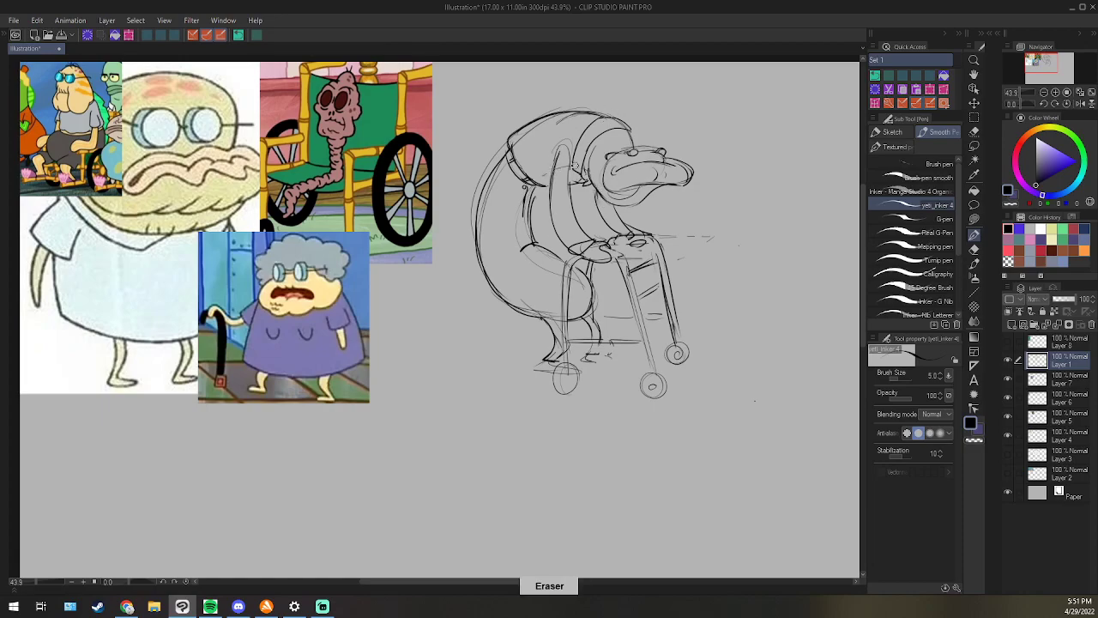
{"action": "key", "text": "p"}
{"action": "key", "text": "e"}
{"action": "key", "text": "p"}
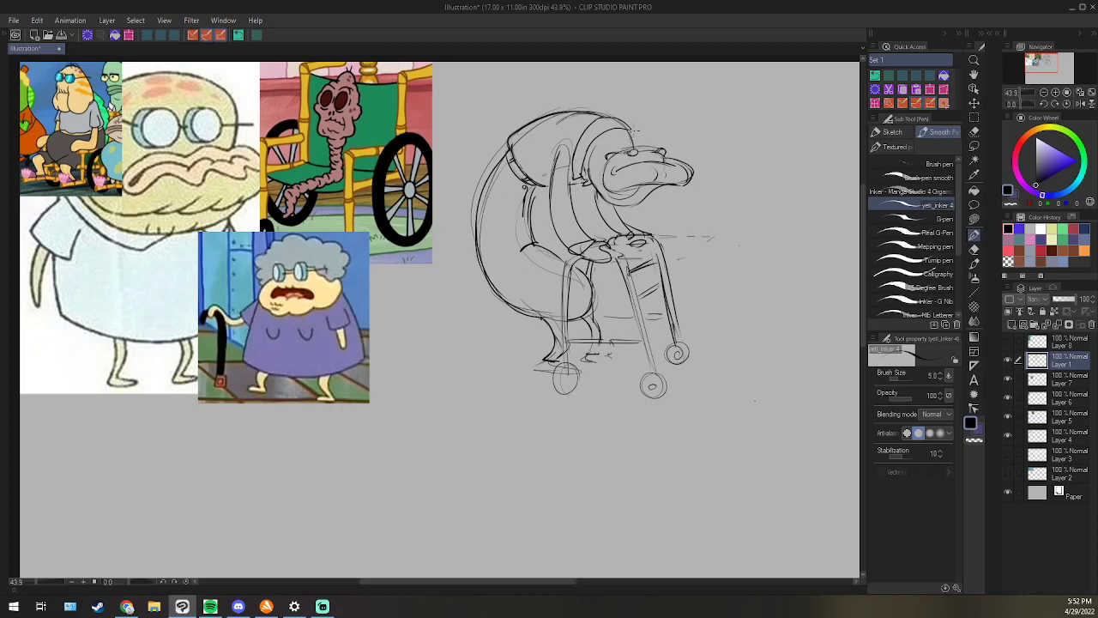
{"action": "key", "text": "e"}
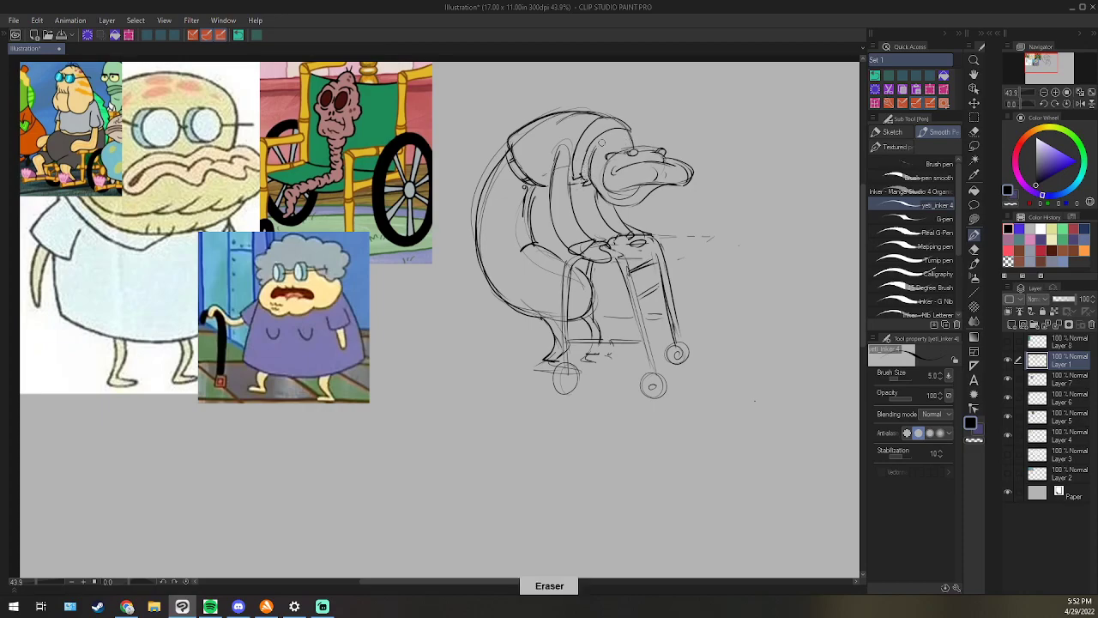
{"action": "key", "text": "p"}
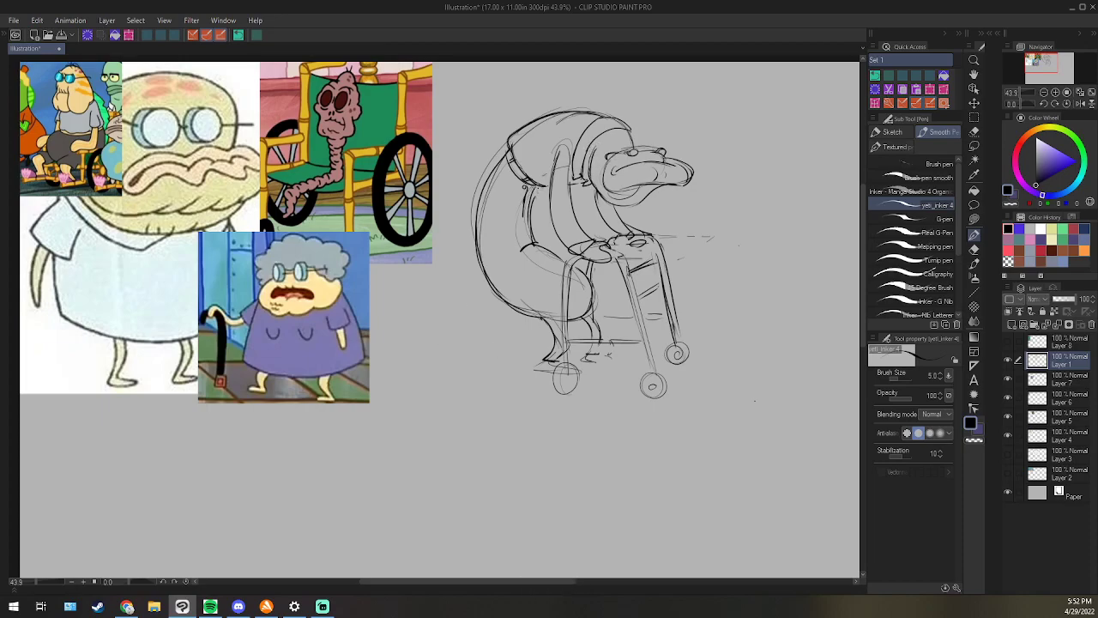
Hide the reference pictures on Layers 7, 6, 5 and 4, and move the character sketch to the canvas's upper-left area.
{"action": "left_click", "coordinate": [974, 102]}
{"action": "left_click", "coordinate": [1008, 360]}
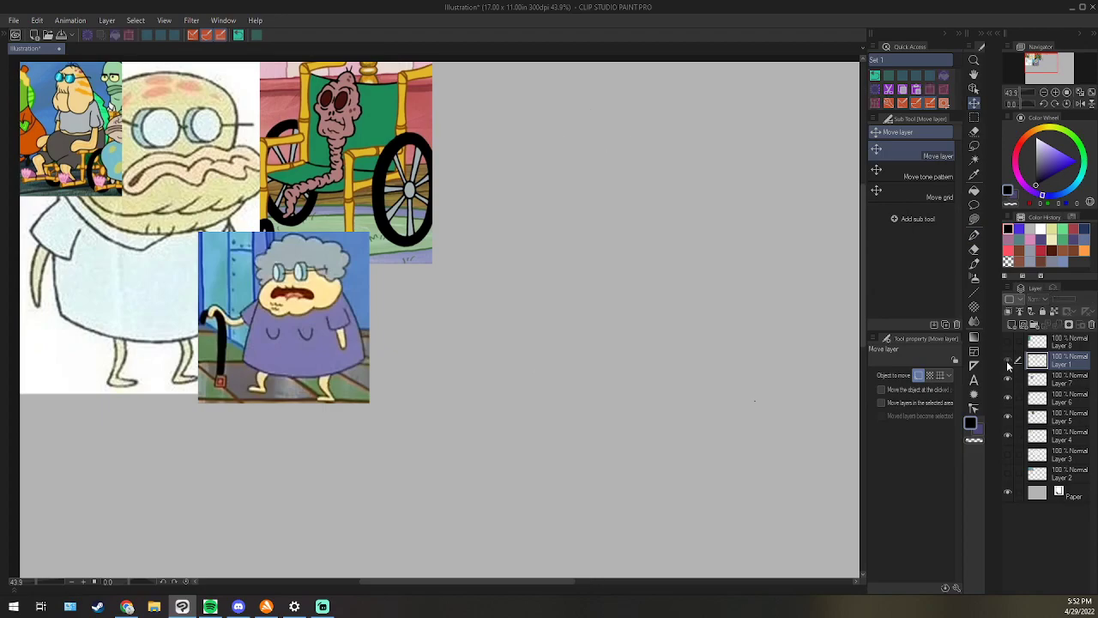
{"action": "left_click", "coordinate": [1009, 360]}
{"action": "left_click", "coordinate": [1009, 378]}
{"action": "left_click", "coordinate": [1008, 397]}
{"action": "left_click", "coordinate": [1008, 419]}
{"action": "left_click", "coordinate": [1009, 435]}
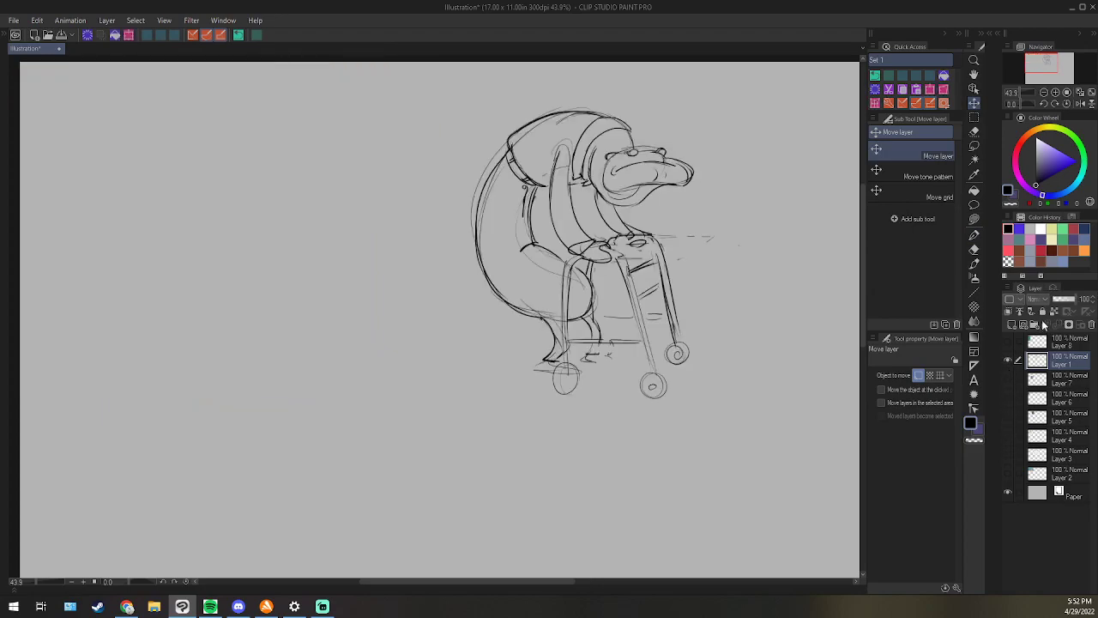
{"action": "mouse_move", "coordinate": [628, 307]}
{"action": "left_mouse_down"}
{"action": "mouse_move", "coordinate": [584, 331]}
{"action": "mouse_move", "coordinate": [365, 354]}
{"action": "mouse_move", "coordinate": [347, 368]}
{"action": "left_mouse_up"}
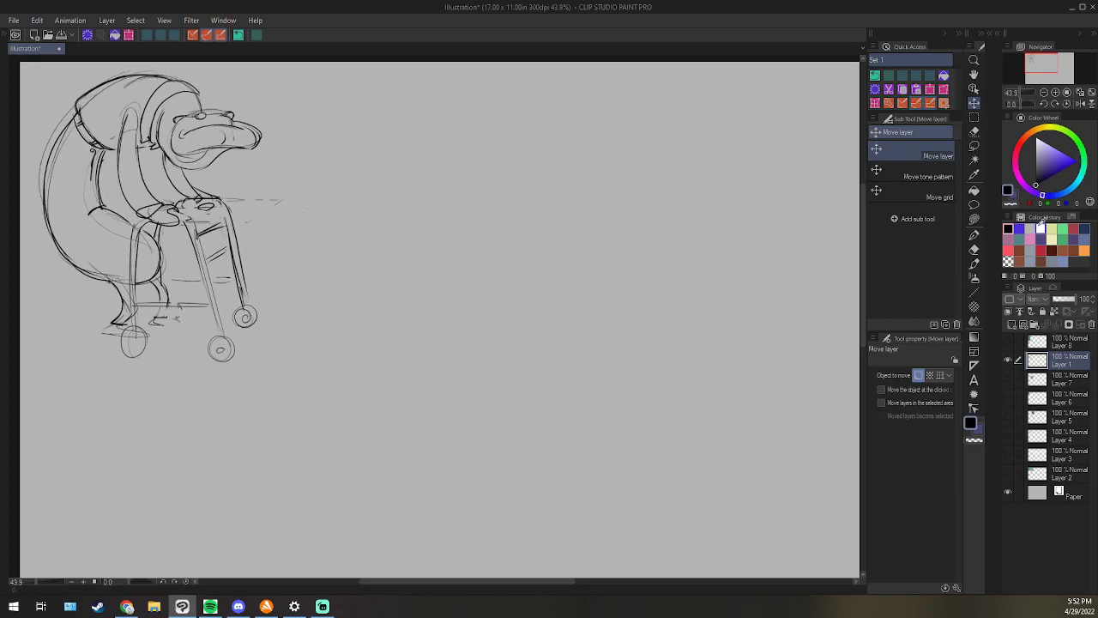
Add small details above the lips, draw both feet and darken the walker's rear wheel.
{"action": "left_click", "coordinate": [974, 233]}
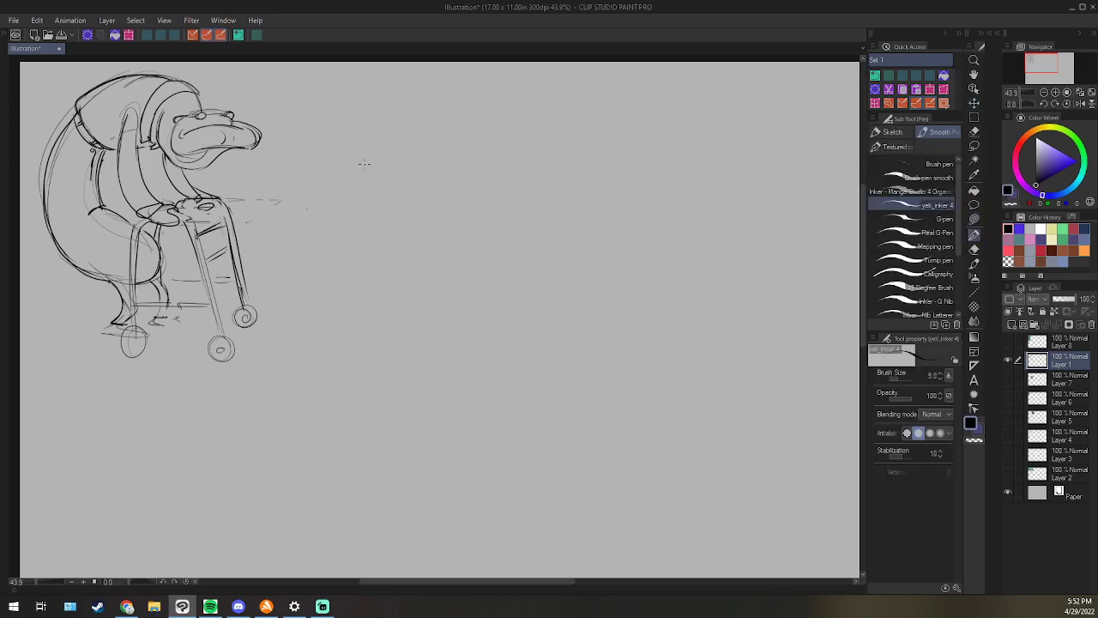
{"action": "left_click_drag", "start_coordinate": [136, 146], "coordinate": [141, 178]}
{"action": "left_click_drag", "start_coordinate": [187, 133], "coordinate": [209, 128]}
{"action": "mouse_move", "coordinate": [112, 323]}
{"action": "left_mouse_down"}
{"action": "mouse_move", "coordinate": [103, 333]}
{"action": "mouse_move", "coordinate": [132, 347]}
{"action": "mouse_move", "coordinate": [144, 345]}
{"action": "mouse_move", "coordinate": [129, 329]}
{"action": "mouse_move", "coordinate": [187, 326]}
{"action": "mouse_move", "coordinate": [151, 324]}
{"action": "mouse_move", "coordinate": [174, 322]}
{"action": "left_mouse_up"}
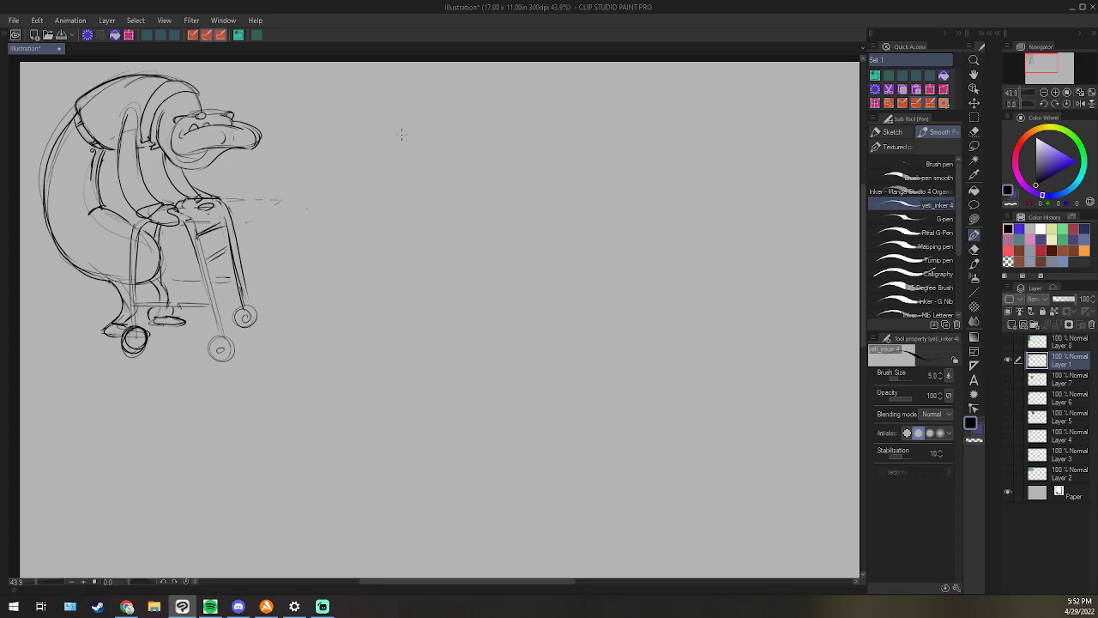
Sketch the arched top of a domed head for a second character, to the right of the walker character.
{"action": "mouse_move", "coordinate": [400, 154]}
{"action": "left_mouse_down"}
{"action": "mouse_move", "coordinate": [482, 155]}
{"action": "mouse_move", "coordinate": [482, 189]}
{"action": "left_mouse_up"}
{"action": "left_click_drag", "start_coordinate": [461, 136], "coordinate": [484, 191]}
{"action": "left_click_drag", "start_coordinate": [427, 129], "coordinate": [390, 156]}
{"action": "left_click_drag", "start_coordinate": [462, 136], "coordinate": [480, 162]}
{"action": "left_click_drag", "start_coordinate": [470, 151], "coordinate": [426, 131]}
Paste the red-headed fish reference picture, scale it up to 402 and place it over the walker character's lower part.
{"action": "key", "text": "alt+Tab"}
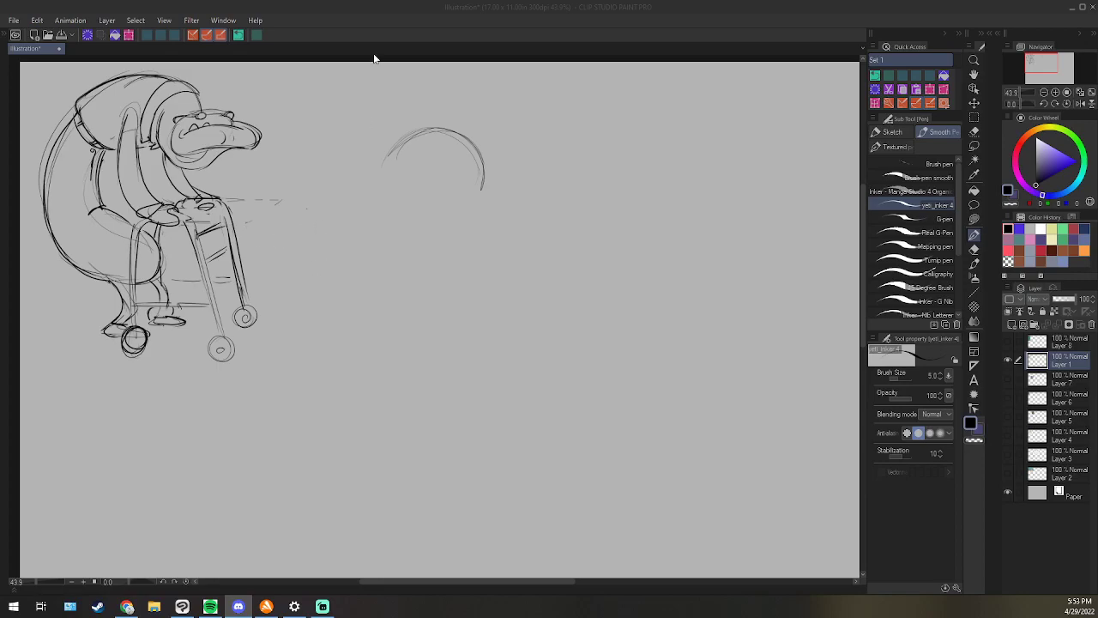
{"action": "left_click", "coordinate": [373, 16]}
{"action": "key", "text": "ctrl+v"}
{"action": "key", "text": "ctrl+t"}
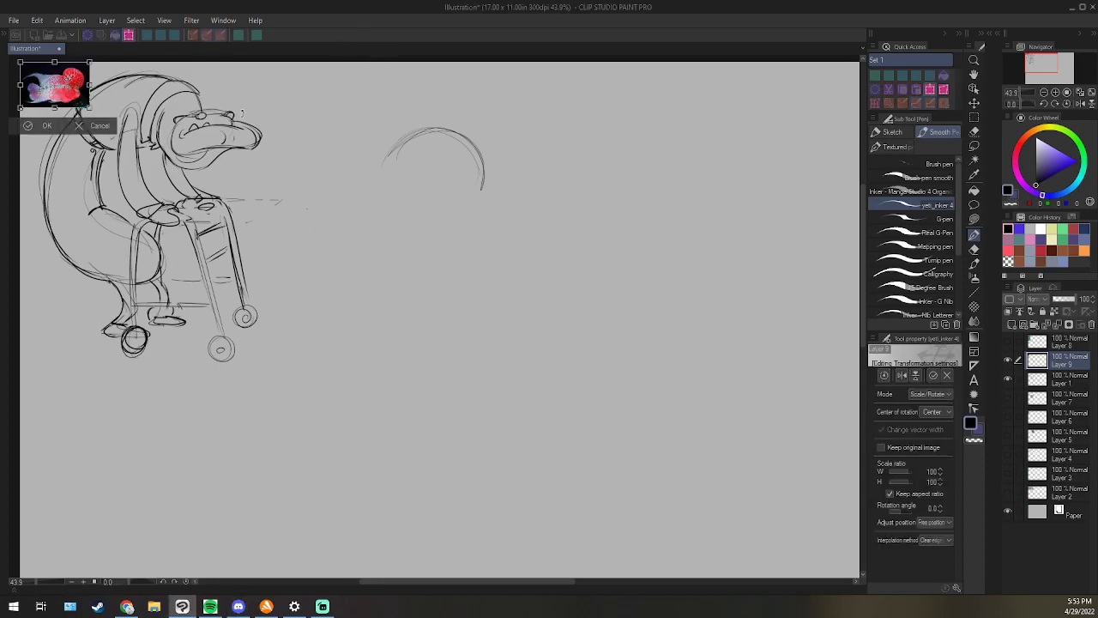
{"action": "left_click_drag", "start_coordinate": [86, 109], "coordinate": [299, 247]}
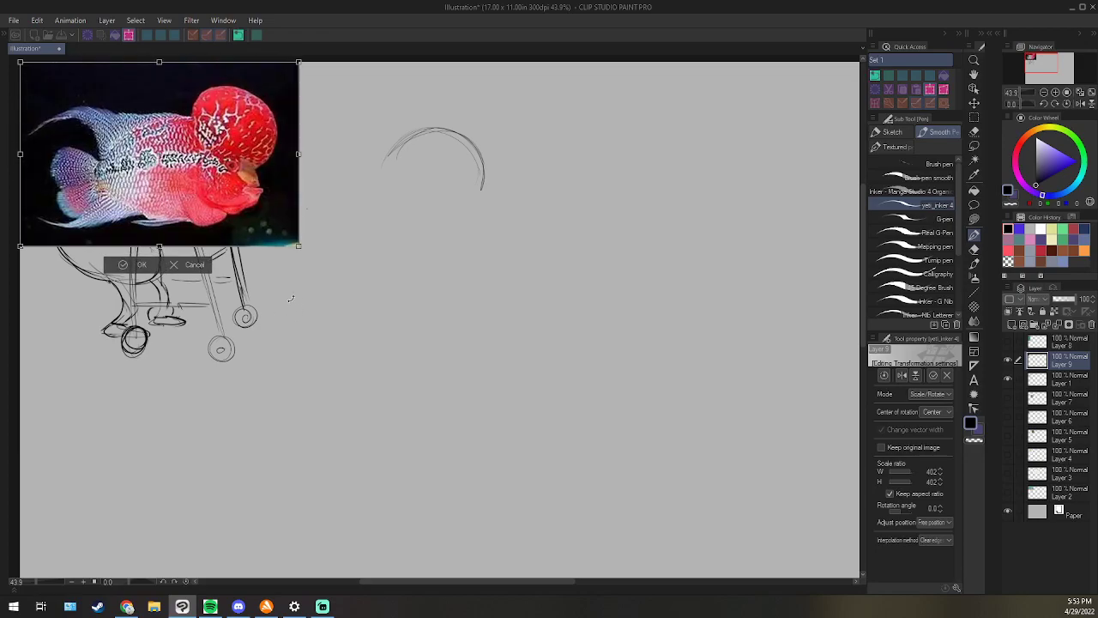
{"action": "left_click", "coordinate": [135, 265]}
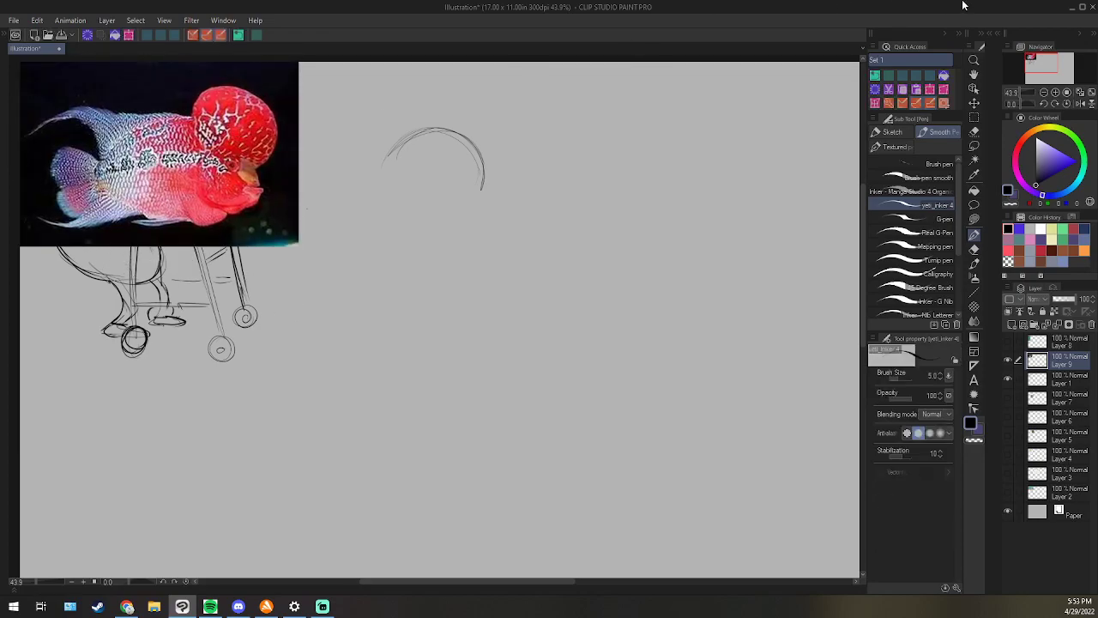
{"action": "left_click", "coordinate": [974, 103]}
{"action": "mouse_move", "coordinate": [259, 181]}
{"action": "left_mouse_down"}
{"action": "mouse_move", "coordinate": [272, 235]}
{"action": "mouse_move", "coordinate": [471, 438]}
{"action": "mouse_move", "coordinate": [261, 462]}
{"action": "mouse_move", "coordinate": [266, 395]}
{"action": "left_mouse_up"}
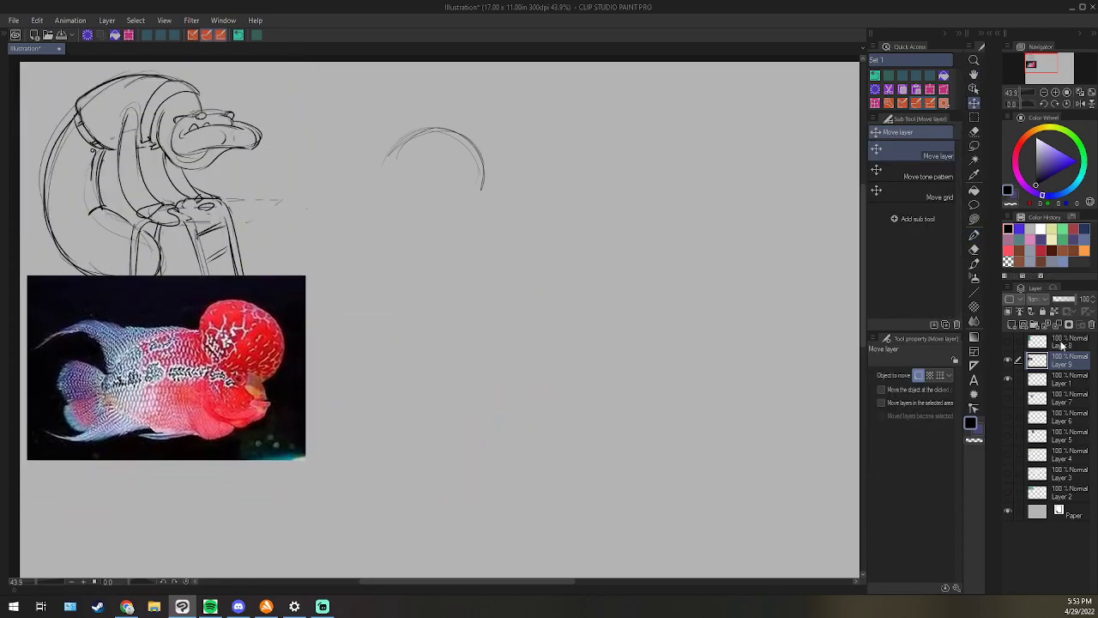
On Layer 1, lasso the arched head outline, move it farther right and clear the selection.
{"action": "left_click", "coordinate": [1053, 378]}
{"action": "left_click", "coordinate": [974, 146]}
{"action": "mouse_move", "coordinate": [461, 103]}
{"action": "left_mouse_down"}
{"action": "mouse_move", "coordinate": [440, 254]}
{"action": "mouse_move", "coordinate": [457, 103]}
{"action": "left_mouse_up"}
{"action": "left_click", "coordinate": [974, 103]}
{"action": "left_click_drag", "start_coordinate": [307, 178], "coordinate": [411, 162]}
{"action": "left_click", "coordinate": [146, 34]}
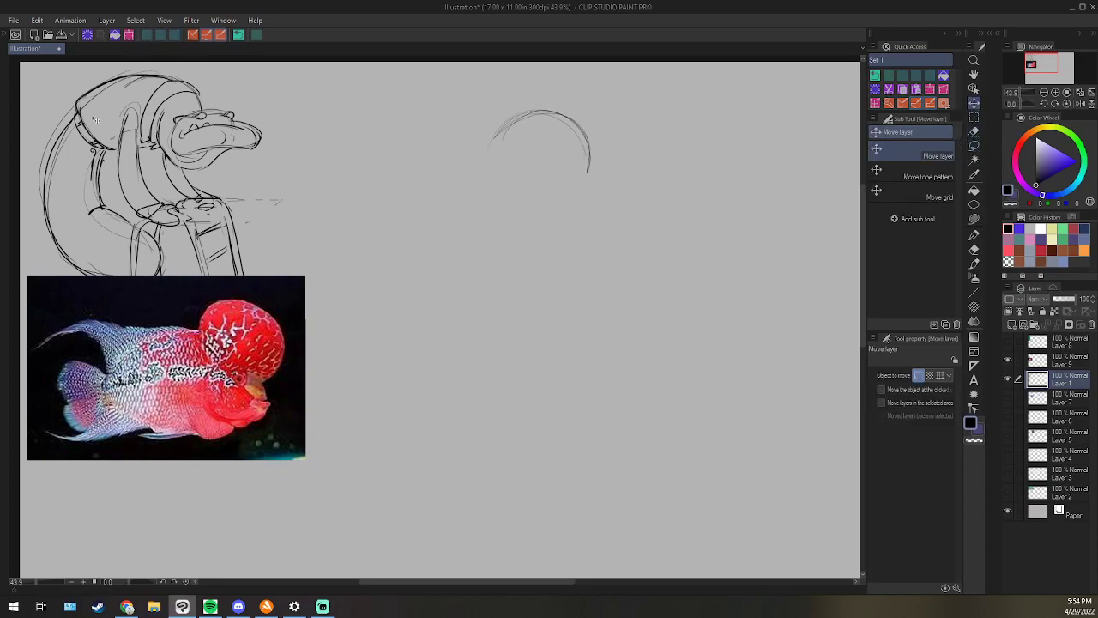
Sketch the first strokes of the eye, snout and curved mouth below the domed head.
{"action": "left_click", "coordinate": [973, 231]}
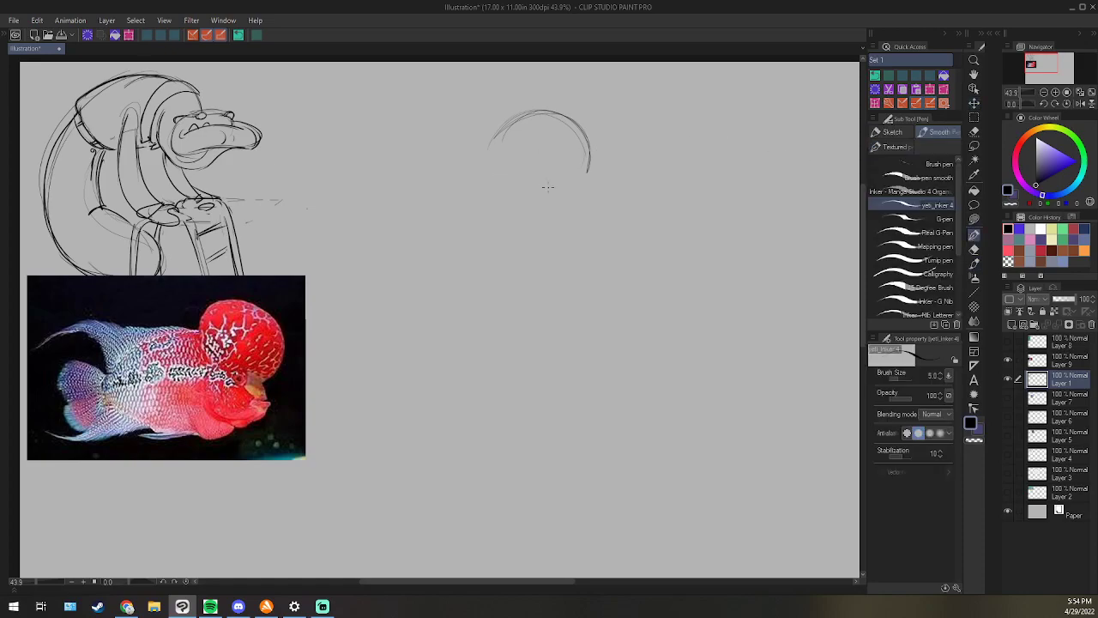
{"action": "left_click_drag", "start_coordinate": [523, 199], "coordinate": [533, 200]}
{"action": "mouse_move", "coordinate": [565, 195]}
{"action": "left_mouse_down"}
{"action": "mouse_move", "coordinate": [585, 202]}
{"action": "mouse_move", "coordinate": [586, 221]}
{"action": "left_mouse_up"}
{"action": "left_click_drag", "start_coordinate": [535, 201], "coordinate": [566, 196]}
{"action": "left_click_drag", "start_coordinate": [569, 225], "coordinate": [585, 215]}
Sketch the back line sloping from the head, and reinforce the dome with a darker brow edge and larger outer outline.
{"action": "left_click_drag", "start_coordinate": [486, 139], "coordinate": [446, 198]}
{"action": "key", "text": "e"}
{"action": "mouse_move", "coordinate": [481, 140]}
{"action": "left_mouse_down"}
{"action": "mouse_move", "coordinate": [451, 193]}
{"action": "mouse_move", "coordinate": [513, 233]}
{"action": "mouse_move", "coordinate": [543, 230]}
{"action": "mouse_move", "coordinate": [513, 230]}
{"action": "left_mouse_up"}
{"action": "key", "text": "p"}
{"action": "key", "text": "e"}
{"action": "key", "text": "p"}
{"action": "mouse_move", "coordinate": [494, 176]}
{"action": "left_mouse_down"}
{"action": "mouse_move", "coordinate": [456, 241]}
{"action": "mouse_move", "coordinate": [457, 209]}
{"action": "mouse_move", "coordinate": [442, 232]}
{"action": "left_mouse_up"}
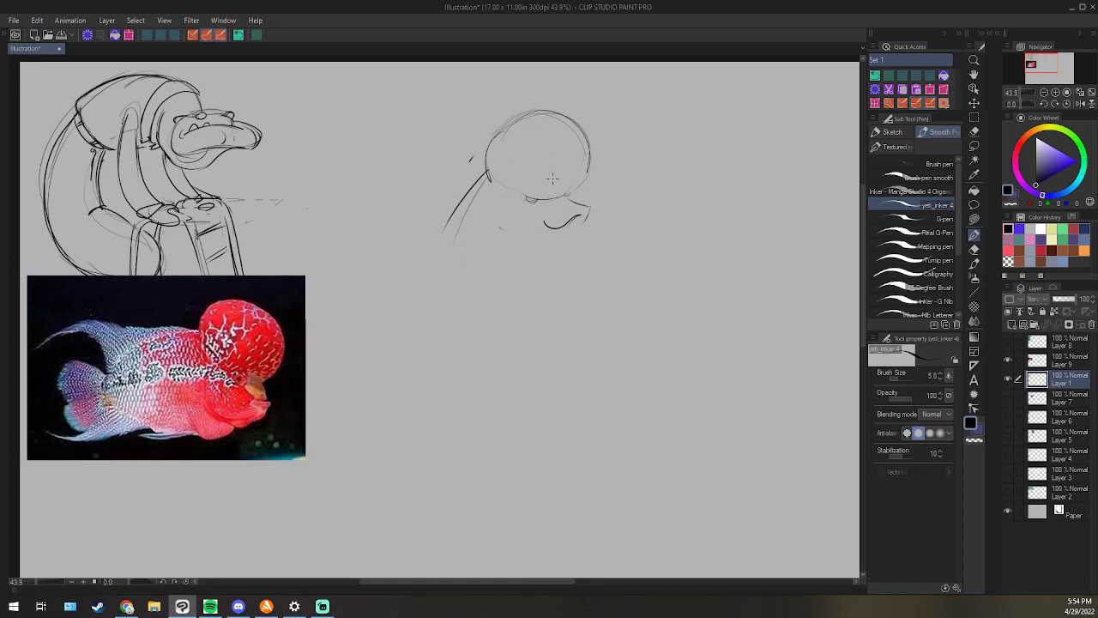
{"action": "mouse_move", "coordinate": [486, 184]}
{"action": "left_mouse_down"}
{"action": "mouse_move", "coordinate": [488, 105]}
{"action": "mouse_move", "coordinate": [608, 161]}
{"action": "mouse_move", "coordinate": [532, 196]}
{"action": "left_mouse_up"}
{"action": "left_click_drag", "start_coordinate": [508, 192], "coordinate": [570, 195]}
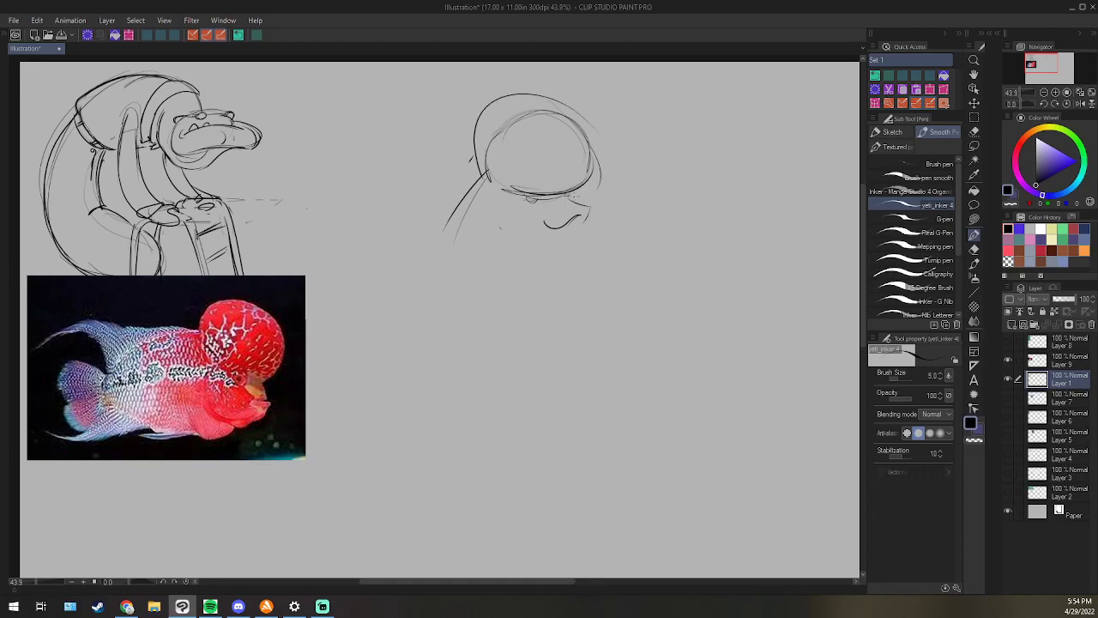
Draw the cheek and chin line, both eyes and the protruding lips beneath the dome.
{"action": "mouse_move", "coordinate": [498, 218]}
{"action": "left_mouse_down"}
{"action": "mouse_move", "coordinate": [546, 224]}
{"action": "mouse_move", "coordinate": [539, 232]}
{"action": "left_mouse_up"}
{"action": "key", "text": "e"}
{"action": "key", "text": "p"}
{"action": "mouse_move", "coordinate": [543, 236]}
{"action": "left_mouse_down"}
{"action": "mouse_move", "coordinate": [585, 216]}
{"action": "mouse_move", "coordinate": [569, 236]}
{"action": "mouse_move", "coordinate": [576, 214]}
{"action": "mouse_move", "coordinate": [566, 236]}
{"action": "mouse_move", "coordinate": [527, 243]}
{"action": "mouse_move", "coordinate": [568, 243]}
{"action": "left_mouse_up"}
{"action": "mouse_move", "coordinate": [562, 194]}
{"action": "left_mouse_down"}
{"action": "mouse_move", "coordinate": [581, 205]}
{"action": "mouse_move", "coordinate": [531, 204]}
{"action": "mouse_move", "coordinate": [584, 201]}
{"action": "left_mouse_up"}
{"action": "key", "text": "e"}
{"action": "key", "text": "p"}
{"action": "key", "text": "e"}
{"action": "key", "text": "p"}
{"action": "left_click_drag", "start_coordinate": [574, 195], "coordinate": [592, 207]}
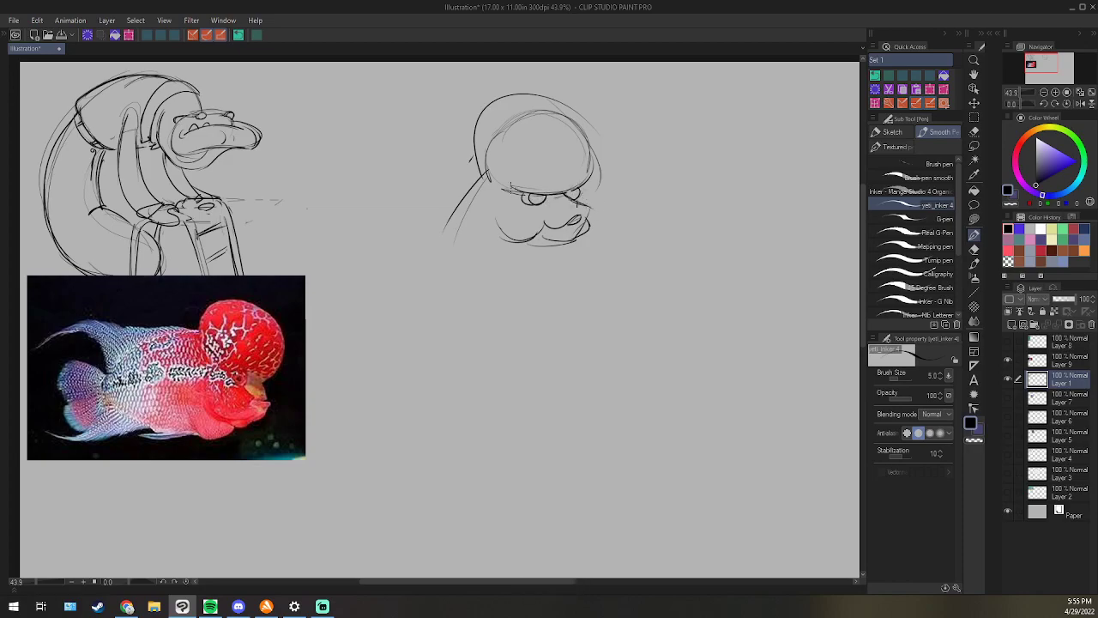
Add a curved line beside the near eye, and erase the dome's upper outlines and the upper back line.
{"action": "left_click_drag", "start_coordinate": [486, 199], "coordinate": [507, 192]}
{"action": "key", "text": "e"}
{"action": "mouse_move", "coordinate": [470, 157]}
{"action": "left_mouse_down"}
{"action": "mouse_move", "coordinate": [495, 177]}
{"action": "mouse_move", "coordinate": [508, 114]}
{"action": "mouse_move", "coordinate": [493, 153]}
{"action": "mouse_move", "coordinate": [550, 114]}
{"action": "left_mouse_up"}
{"action": "mouse_move", "coordinate": [481, 173]}
{"action": "left_mouse_down"}
{"action": "mouse_move", "coordinate": [491, 101]}
{"action": "mouse_move", "coordinate": [482, 116]}
{"action": "mouse_move", "coordinate": [552, 104]}
{"action": "mouse_move", "coordinate": [577, 118]}
{"action": "mouse_move", "coordinate": [549, 97]}
{"action": "left_mouse_up"}
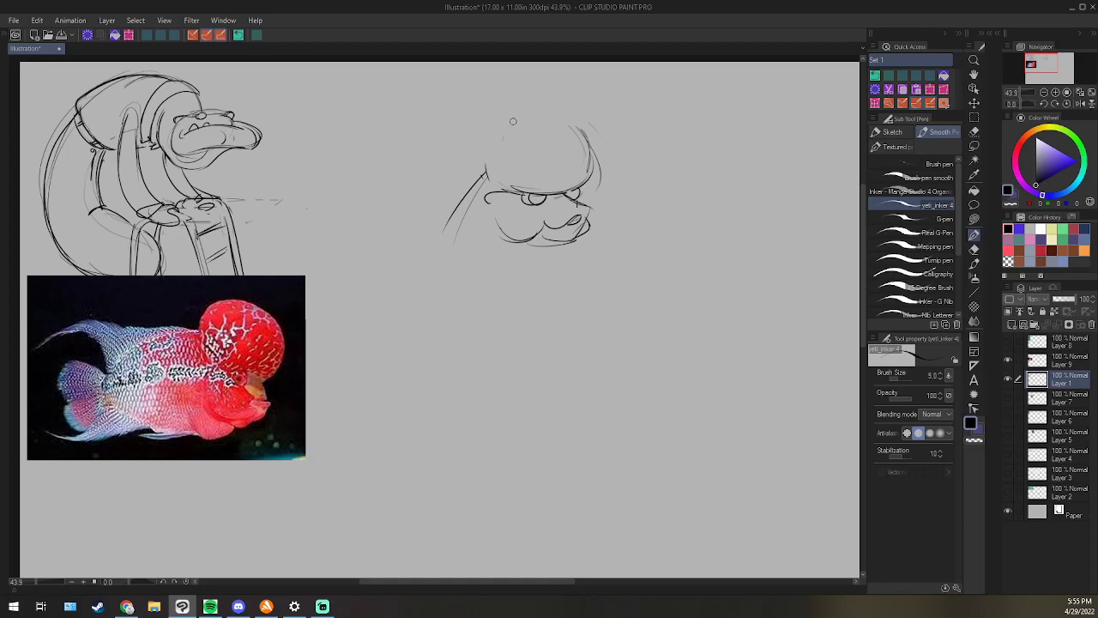
{"action": "key", "text": "p"}
{"action": "key", "text": "e"}
{"action": "left_click_drag", "start_coordinate": [478, 178], "coordinate": [454, 231]}
Redraw the dome wider and extend the back of the head down to the jaw.
{"action": "key", "text": "p"}
{"action": "mouse_move", "coordinate": [471, 146]}
{"action": "left_mouse_down"}
{"action": "mouse_move", "coordinate": [548, 113]}
{"action": "mouse_move", "coordinate": [574, 124]}
{"action": "left_mouse_up"}
{"action": "mouse_move", "coordinate": [491, 128]}
{"action": "left_mouse_down"}
{"action": "mouse_move", "coordinate": [540, 115]}
{"action": "mouse_move", "coordinate": [470, 159]}
{"action": "mouse_move", "coordinate": [496, 220]}
{"action": "left_mouse_up"}
{"action": "left_click_drag", "start_coordinate": [470, 163], "coordinate": [501, 232]}
{"action": "mouse_move", "coordinate": [490, 178]}
{"action": "left_mouse_down"}
{"action": "mouse_move", "coordinate": [484, 163]}
{"action": "mouse_move", "coordinate": [486, 172]}
{"action": "left_mouse_up"}
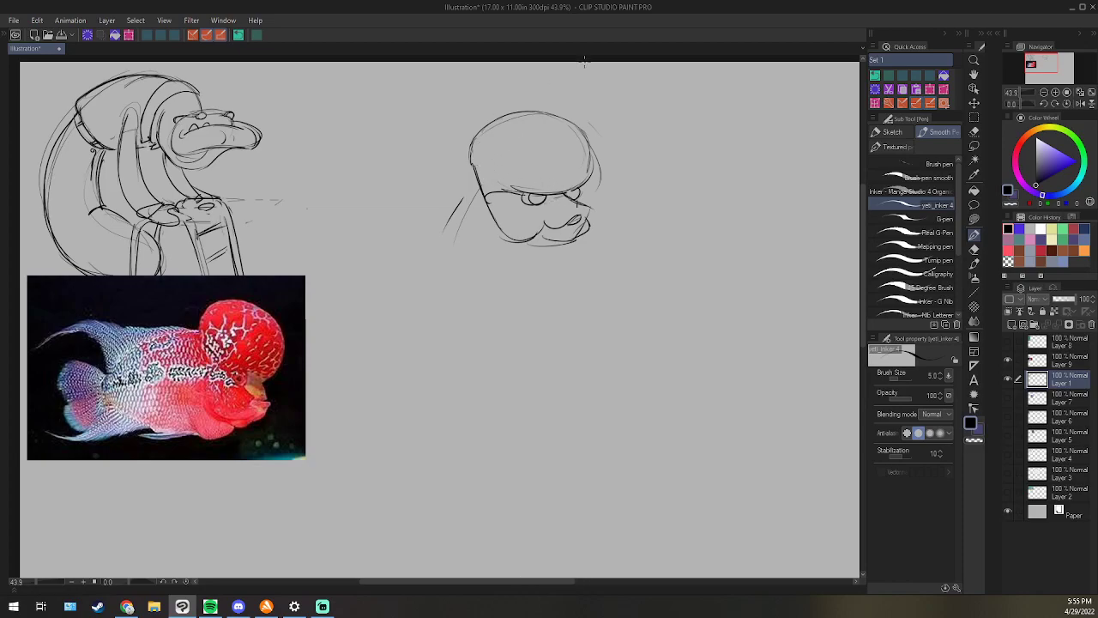
Erase the old sloping back lines behind the head and touch up the snout.
{"action": "mouse_move", "coordinate": [478, 191]}
{"action": "left_mouse_down"}
{"action": "mouse_move", "coordinate": [455, 249]}
{"action": "mouse_move", "coordinate": [437, 263]}
{"action": "left_mouse_up"}
{"action": "key", "text": "p"}
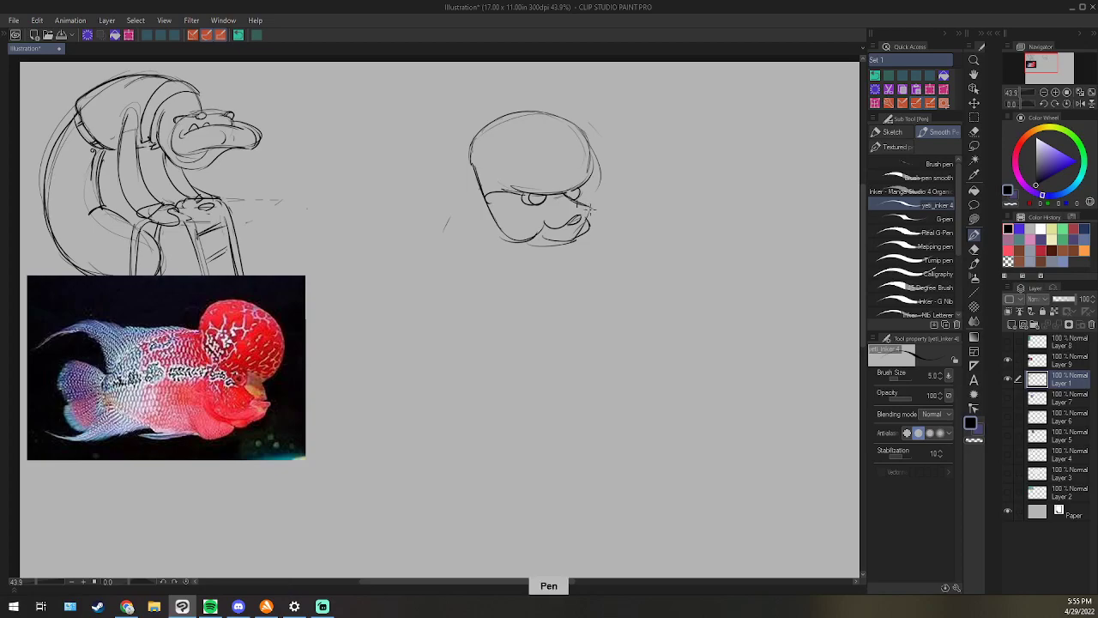
{"action": "left_click_drag", "start_coordinate": [590, 210], "coordinate": [584, 221]}
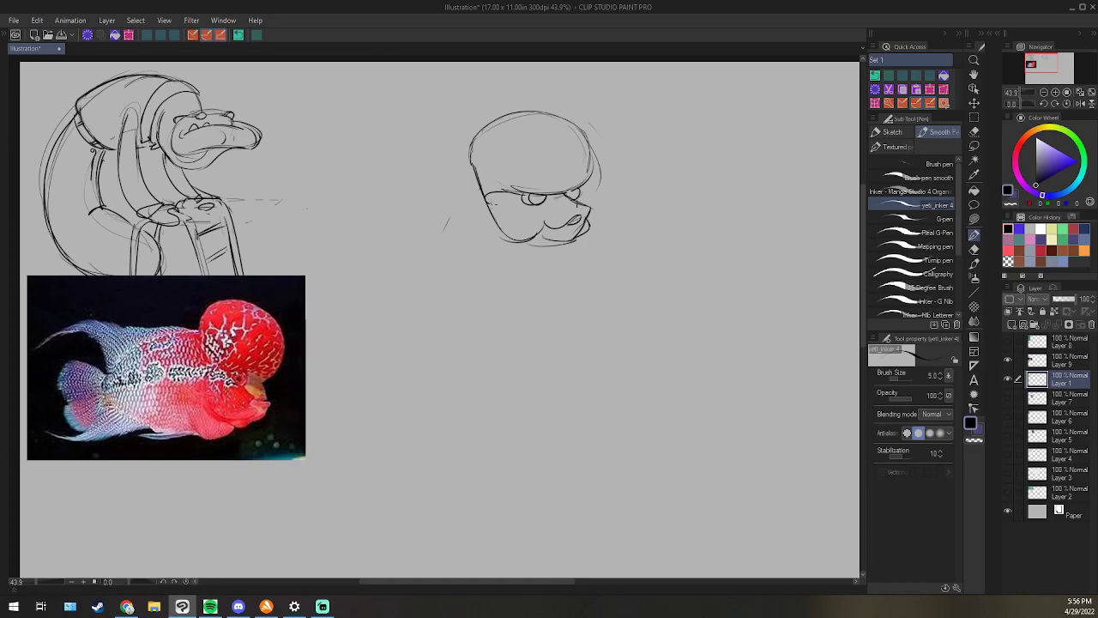
Erase the overlapping outlines on the dome's front side and redraw that edge as one curve.
{"action": "key", "text": "e"}
{"action": "key", "text": "p"}
{"action": "key", "text": "e"}
{"action": "mouse_move", "coordinate": [572, 133]}
{"action": "left_mouse_down"}
{"action": "mouse_move", "coordinate": [578, 177]}
{"action": "mouse_move", "coordinate": [600, 186]}
{"action": "left_mouse_up"}
{"action": "key", "text": "p"}
{"action": "key", "text": "e"}
{"action": "key", "text": "p"}
{"action": "left_click_drag", "start_coordinate": [587, 136], "coordinate": [594, 171]}
Sketch the shoulders and short sleeves, chest folds and a large round belly below the head.
{"action": "mouse_move", "coordinate": [474, 169]}
{"action": "left_mouse_down"}
{"action": "mouse_move", "coordinate": [431, 244]}
{"action": "mouse_move", "coordinate": [479, 266]}
{"action": "mouse_move", "coordinate": [468, 273]}
{"action": "mouse_move", "coordinate": [589, 255]}
{"action": "mouse_move", "coordinate": [573, 267]}
{"action": "mouse_move", "coordinate": [605, 264]}
{"action": "mouse_move", "coordinate": [595, 253]}
{"action": "left_mouse_up"}
{"action": "key", "text": "e"}
{"action": "key", "text": "p"}
{"action": "left_click_drag", "start_coordinate": [435, 255], "coordinate": [434, 292]}
{"action": "mouse_move", "coordinate": [602, 266]}
{"action": "left_mouse_down"}
{"action": "mouse_move", "coordinate": [612, 300]}
{"action": "mouse_move", "coordinate": [602, 332]}
{"action": "left_mouse_up"}
{"action": "left_click_drag", "start_coordinate": [496, 333], "coordinate": [597, 351]}
{"action": "left_click_drag", "start_coordinate": [445, 290], "coordinate": [604, 350]}
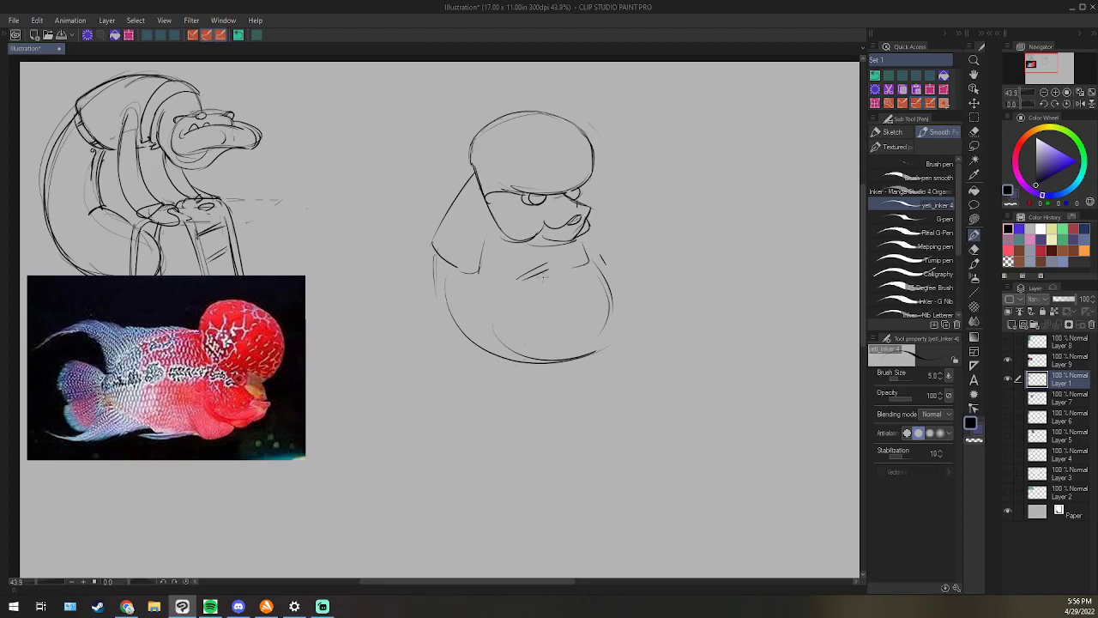
Draw the near shorts leg under the belly and a thin near leg below it.
{"action": "mouse_move", "coordinate": [468, 341]}
{"action": "left_mouse_down"}
{"action": "mouse_move", "coordinate": [507, 370]}
{"action": "mouse_move", "coordinate": [586, 366]}
{"action": "left_mouse_up"}
{"action": "left_click_drag", "start_coordinate": [504, 371], "coordinate": [506, 406]}
{"action": "mouse_move", "coordinate": [490, 371]}
{"action": "left_mouse_down"}
{"action": "mouse_move", "coordinate": [481, 420]}
{"action": "mouse_move", "coordinate": [500, 422]}
{"action": "left_mouse_up"}
{"action": "left_click_drag", "start_coordinate": [521, 365], "coordinate": [502, 371]}
{"action": "mouse_move", "coordinate": [465, 339]}
{"action": "left_mouse_down"}
{"action": "mouse_move", "coordinate": [470, 369]}
{"action": "mouse_move", "coordinate": [513, 367]}
{"action": "left_mouse_up"}
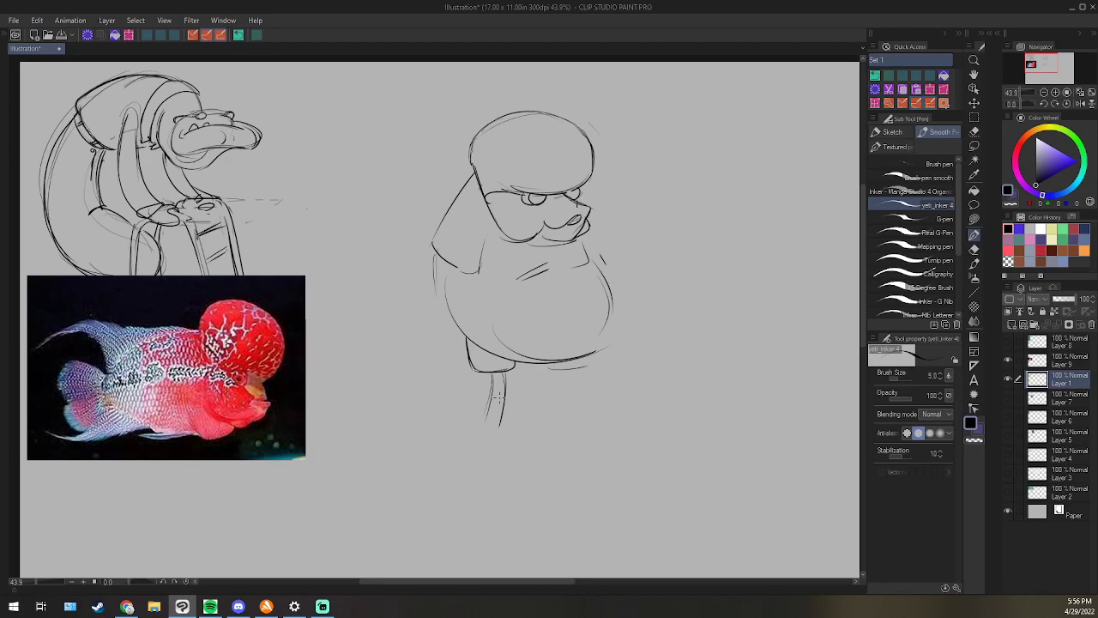
Erase stray lines around the belly and near sleeve, and draw the far shorts hem and the near knee.
{"action": "key", "text": "e"}
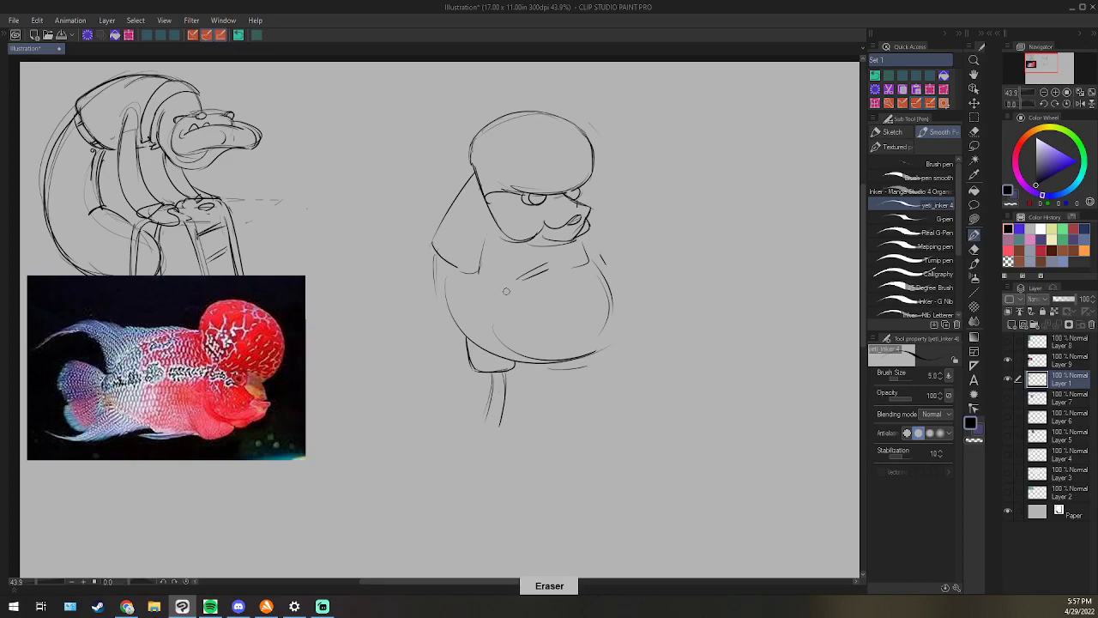
{"action": "mouse_move", "coordinate": [496, 327]}
{"action": "left_mouse_down"}
{"action": "mouse_move", "coordinate": [608, 367]}
{"action": "mouse_move", "coordinate": [560, 367]}
{"action": "mouse_move", "coordinate": [584, 362]}
{"action": "left_mouse_up"}
{"action": "key", "text": "p"}
{"action": "key", "text": "e"}
{"action": "key", "text": "p"}
{"action": "key", "text": "e"}
{"action": "key", "text": "p"}
{"action": "left_click_drag", "start_coordinate": [506, 395], "coordinate": [505, 414]}
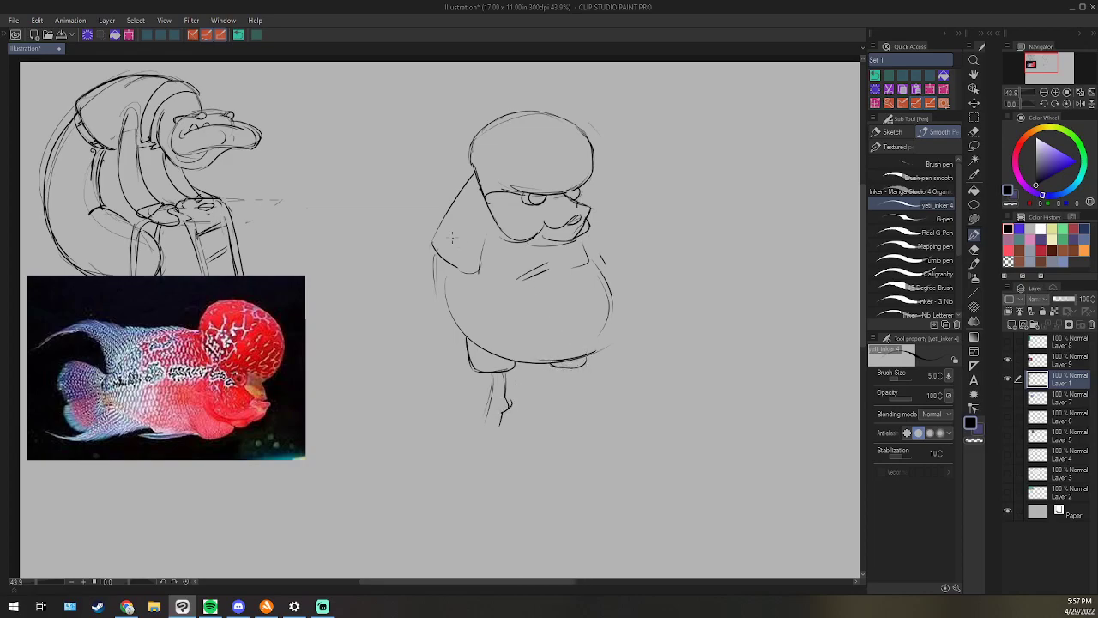
{"action": "key", "text": "e"}
{"action": "left_click_drag", "start_coordinate": [436, 255], "coordinate": [436, 292]}
{"action": "key", "text": "p"}
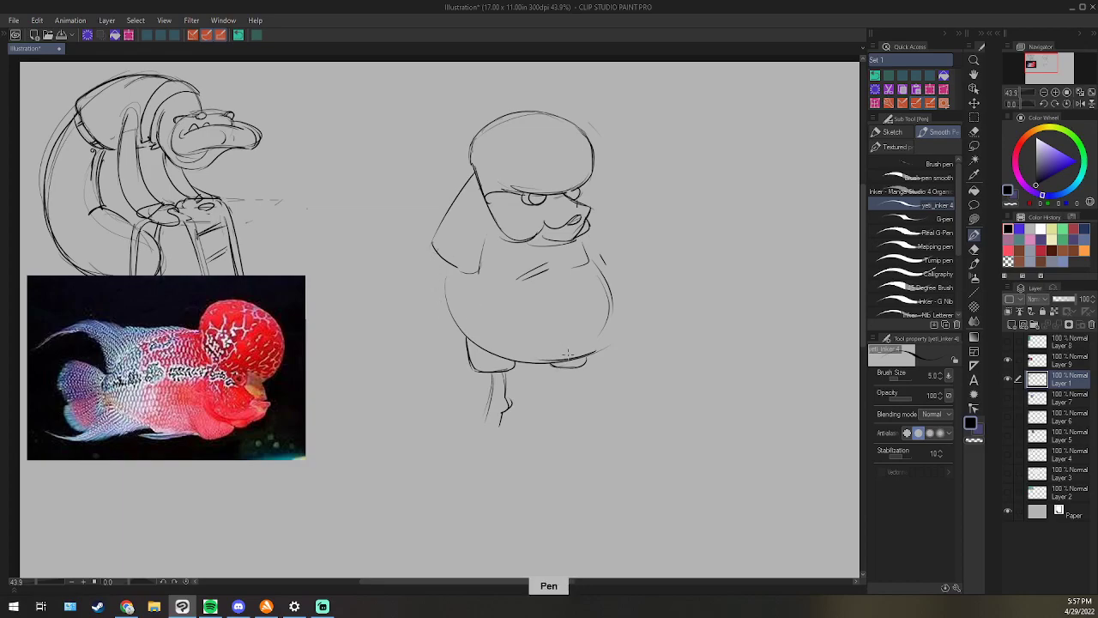
Sketch a small man with a round torso, long thin legs and a simple face in the empty area beside the fish character.
{"action": "mouse_move", "coordinate": [755, 106]}
{"action": "left_mouse_down"}
{"action": "mouse_move", "coordinate": [724, 124]}
{"action": "mouse_move", "coordinate": [764, 110]}
{"action": "mouse_move", "coordinate": [729, 150]}
{"action": "mouse_move", "coordinate": [721, 135]}
{"action": "mouse_move", "coordinate": [729, 182]}
{"action": "mouse_move", "coordinate": [770, 135]}
{"action": "left_mouse_up"}
{"action": "mouse_move", "coordinate": [729, 184]}
{"action": "left_mouse_down"}
{"action": "mouse_move", "coordinate": [725, 280]}
{"action": "mouse_move", "coordinate": [756, 240]}
{"action": "mouse_move", "coordinate": [776, 275]}
{"action": "left_mouse_up"}
{"action": "left_click_drag", "start_coordinate": [764, 273], "coordinate": [756, 183]}
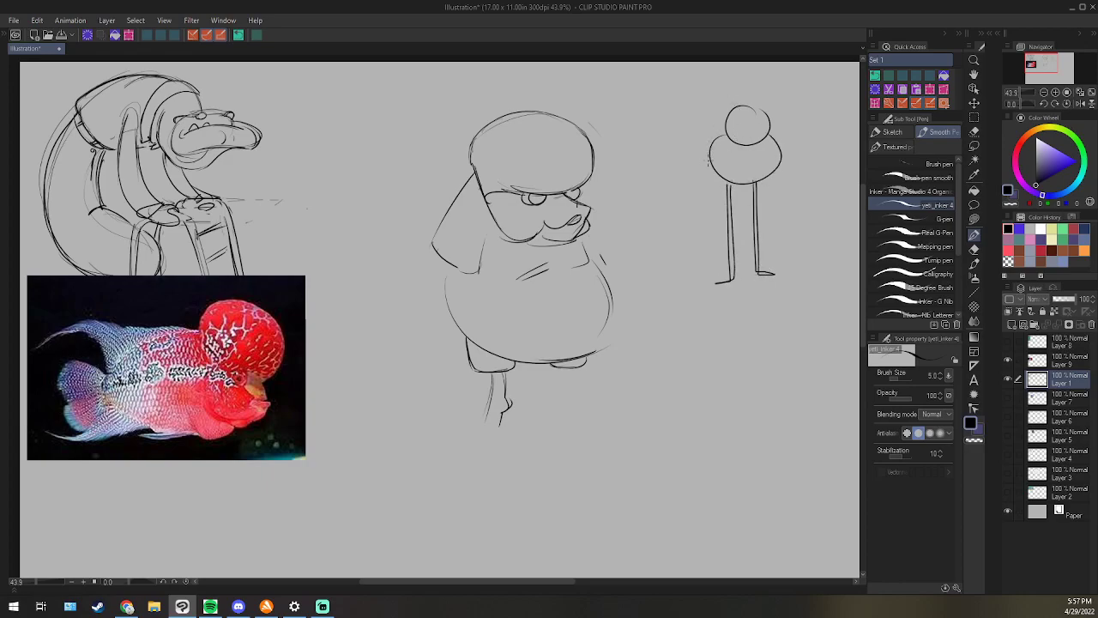
{"action": "left_click_drag", "start_coordinate": [712, 138], "coordinate": [706, 200]}
{"action": "left_click_drag", "start_coordinate": [781, 144], "coordinate": [782, 194]}
{"action": "mouse_move", "coordinate": [734, 125]}
{"action": "left_mouse_down"}
{"action": "mouse_move", "coordinate": [763, 123]}
{"action": "mouse_move", "coordinate": [744, 132]}
{"action": "mouse_move", "coordinate": [756, 138]}
{"action": "mouse_move", "coordinate": [726, 130]}
{"action": "mouse_move", "coordinate": [770, 131]}
{"action": "left_mouse_up"}
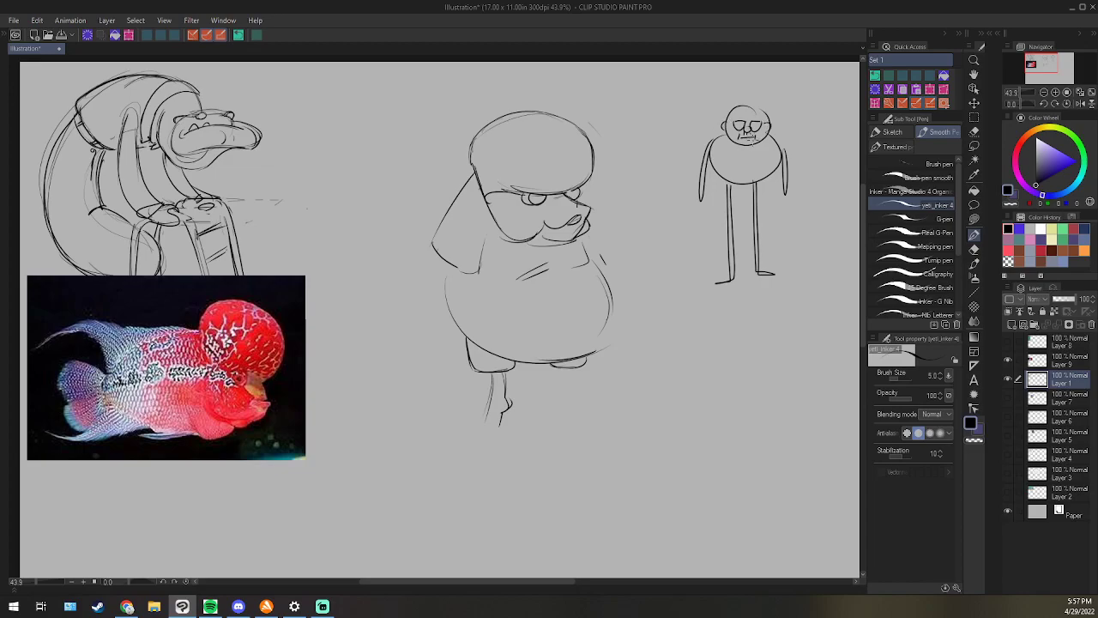
{"action": "mouse_move", "coordinate": [714, 160]}
{"action": "left_mouse_down"}
{"action": "mouse_move", "coordinate": [773, 161]}
{"action": "mouse_move", "coordinate": [770, 172]}
{"action": "left_mouse_up"}
{"action": "mouse_move", "coordinate": [736, 122]}
{"action": "left_mouse_down"}
{"action": "mouse_move", "coordinate": [758, 118]}
{"action": "mouse_move", "coordinate": [730, 109]}
{"action": "mouse_move", "coordinate": [720, 123]}
{"action": "mouse_move", "coordinate": [771, 128]}
{"action": "mouse_move", "coordinate": [765, 113]}
{"action": "left_mouse_up"}
Remove the small long-legged man from the canvas.
{"action": "key", "text": "e"}
{"action": "key", "text": "p"}
{"action": "left_click", "coordinate": [974, 204]}
{"action": "mouse_move", "coordinate": [797, 86]}
{"action": "left_mouse_down"}
{"action": "mouse_move", "coordinate": [834, 260]}
{"action": "mouse_move", "coordinate": [828, 224]}
{"action": "left_mouse_up"}
{"action": "left_click", "coordinate": [974, 233]}
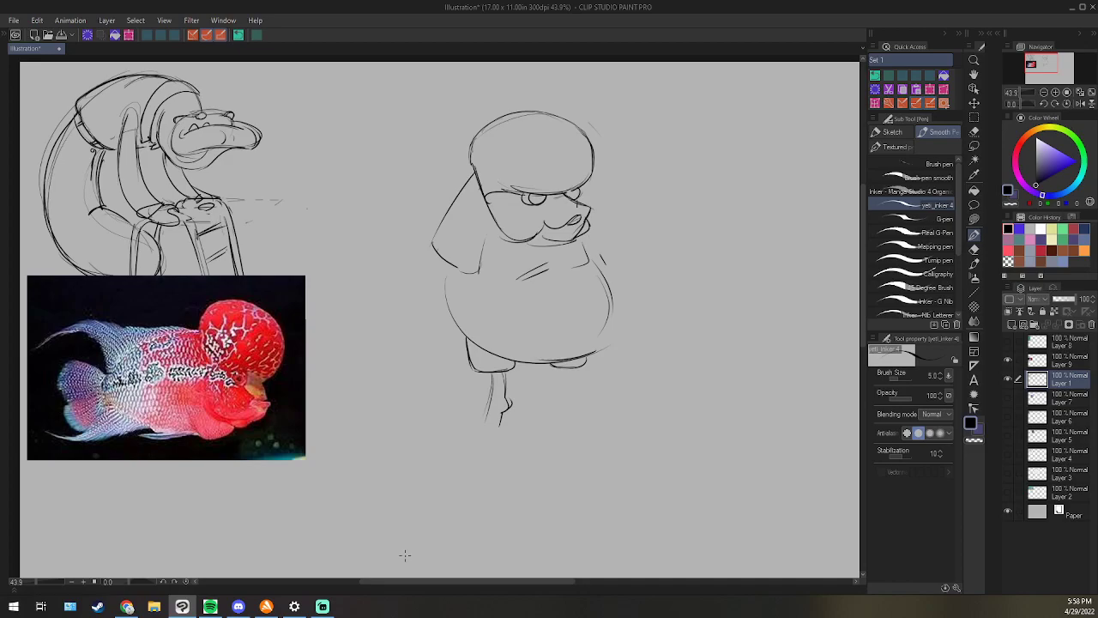
Clean up the far sleeve's edge, then draw the near arm hanging from its sleeve and the far arm's visible part.
{"action": "key", "text": "e"}
{"action": "left_click_drag", "start_coordinate": [583, 246], "coordinate": [577, 269]}
{"action": "key", "text": "p"}
{"action": "mouse_move", "coordinate": [437, 254]}
{"action": "left_mouse_down"}
{"action": "mouse_move", "coordinate": [439, 306]}
{"action": "mouse_move", "coordinate": [467, 322]}
{"action": "left_mouse_up"}
{"action": "left_click_drag", "start_coordinate": [465, 273], "coordinate": [468, 309]}
{"action": "left_click_drag", "start_coordinate": [583, 234], "coordinate": [596, 256]}
Add round spots to the domed forehead, and redraw the back of the head with a curled brow line at the temple.
{"action": "mouse_move", "coordinate": [503, 130]}
{"action": "left_mouse_down"}
{"action": "mouse_move", "coordinate": [515, 122]}
{"action": "mouse_move", "coordinate": [499, 151]}
{"action": "mouse_move", "coordinate": [486, 130]}
{"action": "mouse_move", "coordinate": [529, 134]}
{"action": "mouse_move", "coordinate": [501, 171]}
{"action": "mouse_move", "coordinate": [490, 160]}
{"action": "left_mouse_up"}
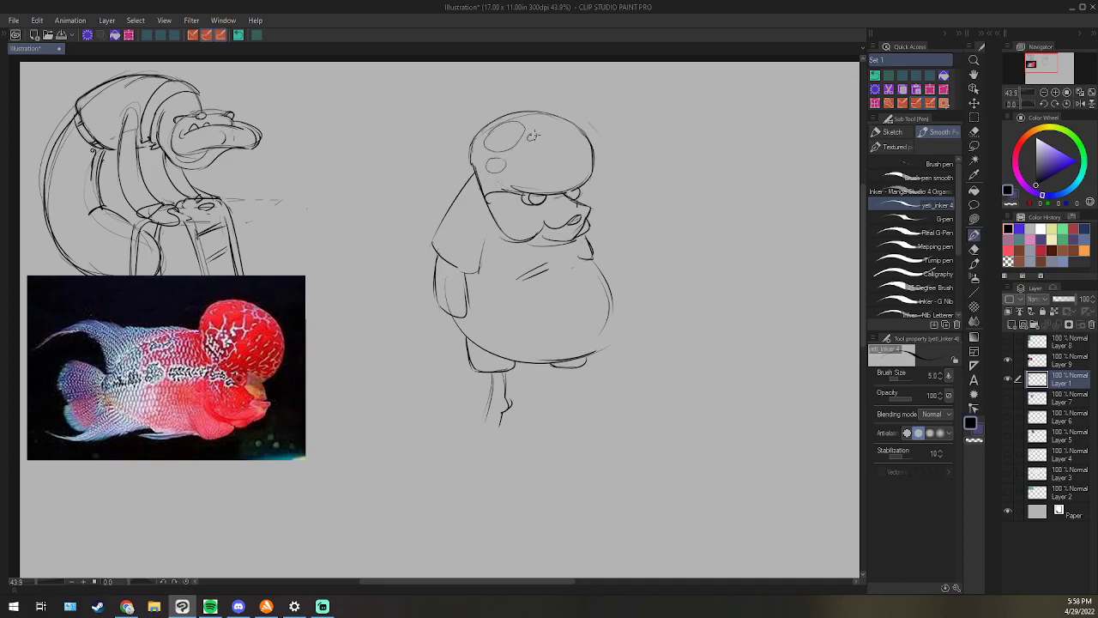
{"action": "key", "text": "e"}
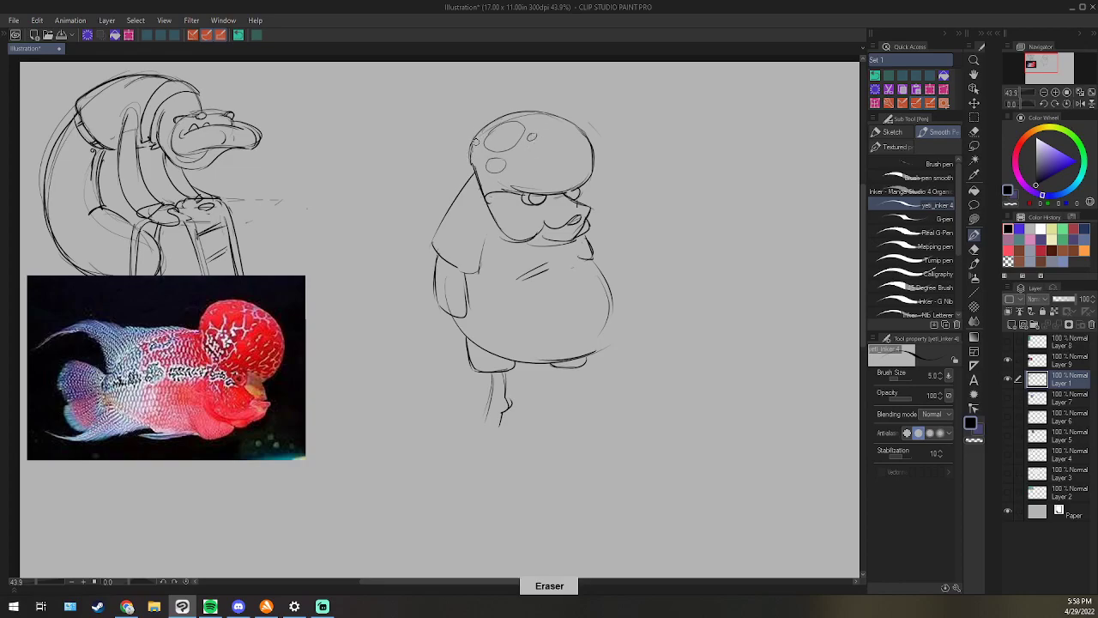
{"action": "mouse_move", "coordinate": [484, 184]}
{"action": "left_mouse_down"}
{"action": "mouse_move", "coordinate": [474, 154]}
{"action": "mouse_move", "coordinate": [481, 190]}
{"action": "left_mouse_up"}
{"action": "key", "text": "p"}
{"action": "left_click_drag", "start_coordinate": [470, 149], "coordinate": [474, 177]}
{"action": "key", "text": "e"}
{"action": "key", "text": "p"}
{"action": "left_click_drag", "start_coordinate": [474, 197], "coordinate": [517, 189]}
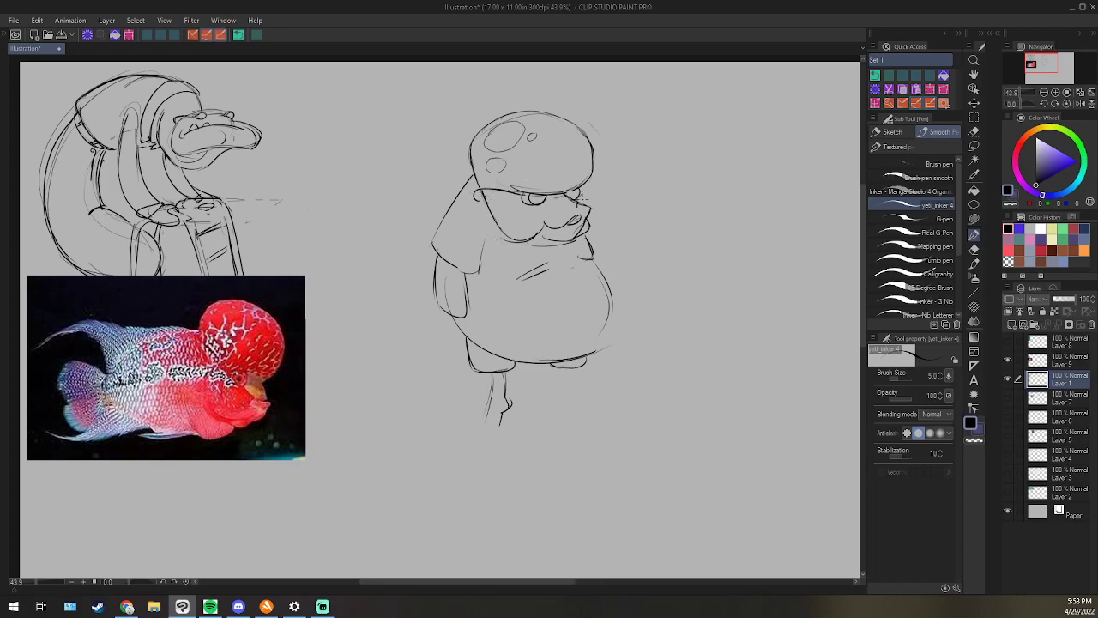
Erase the inner mouth lines and redraw the character's lips larger and fuller.
{"action": "key", "text": "e"}
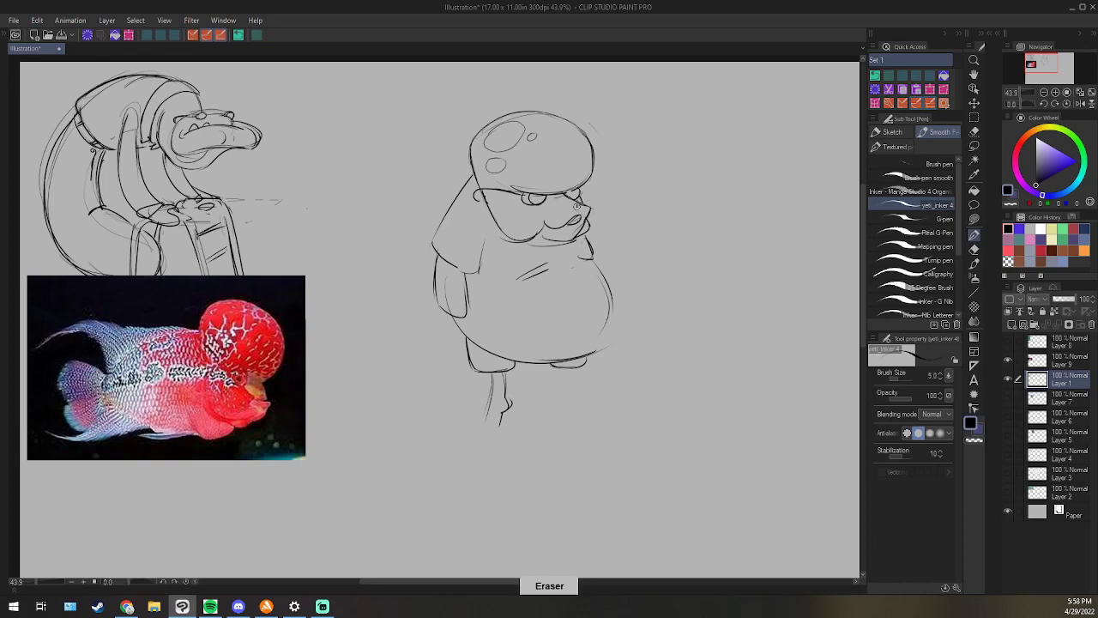
{"action": "left_click_drag", "start_coordinate": [575, 215], "coordinate": [558, 222]}
{"action": "key", "text": "p"}
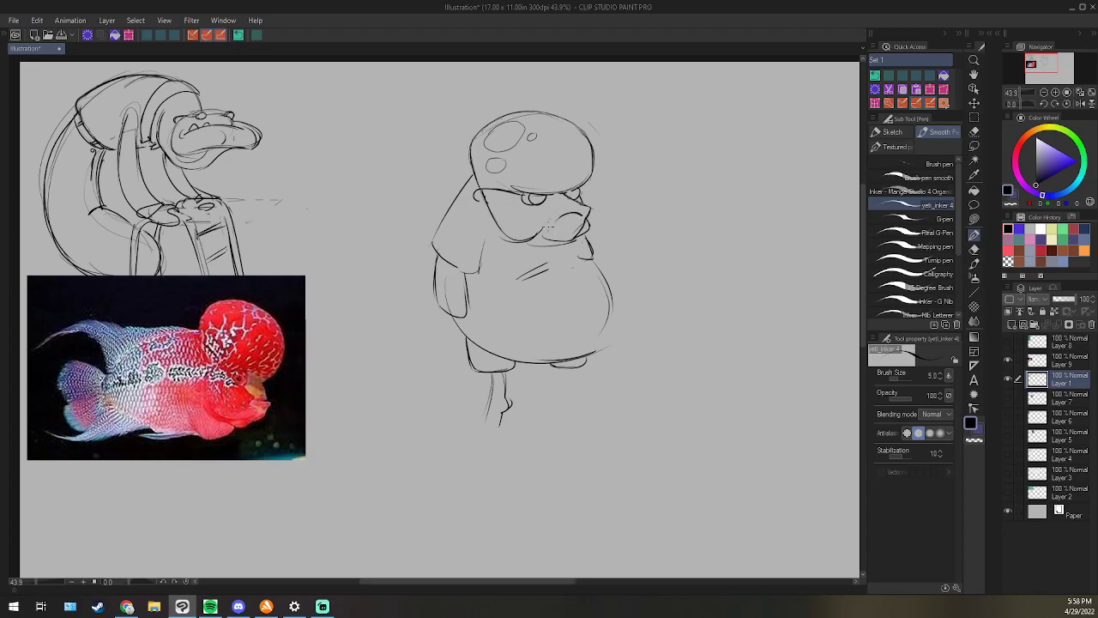
{"action": "mouse_move", "coordinate": [560, 218]}
{"action": "left_mouse_down"}
{"action": "mouse_move", "coordinate": [539, 233]}
{"action": "mouse_move", "coordinate": [586, 212]}
{"action": "left_mouse_up"}
Draw both lower legs with socks and shoes, and darken the belly's front curve.
{"action": "mouse_move", "coordinate": [491, 406]}
{"action": "left_mouse_down"}
{"action": "mouse_move", "coordinate": [476, 441]}
{"action": "mouse_move", "coordinate": [501, 426]}
{"action": "mouse_move", "coordinate": [534, 441]}
{"action": "mouse_move", "coordinate": [512, 426]}
{"action": "mouse_move", "coordinate": [483, 441]}
{"action": "left_mouse_up"}
{"action": "left_click_drag", "start_coordinate": [558, 369], "coordinate": [551, 431]}
{"action": "mouse_move", "coordinate": [573, 391]}
{"action": "left_mouse_down"}
{"action": "mouse_move", "coordinate": [572, 401]}
{"action": "mouse_move", "coordinate": [572, 381]}
{"action": "mouse_move", "coordinate": [559, 409]}
{"action": "mouse_move", "coordinate": [566, 427]}
{"action": "left_mouse_up"}
{"action": "key", "text": "ctrl+z"}
{"action": "key", "text": "ctrl+z"}
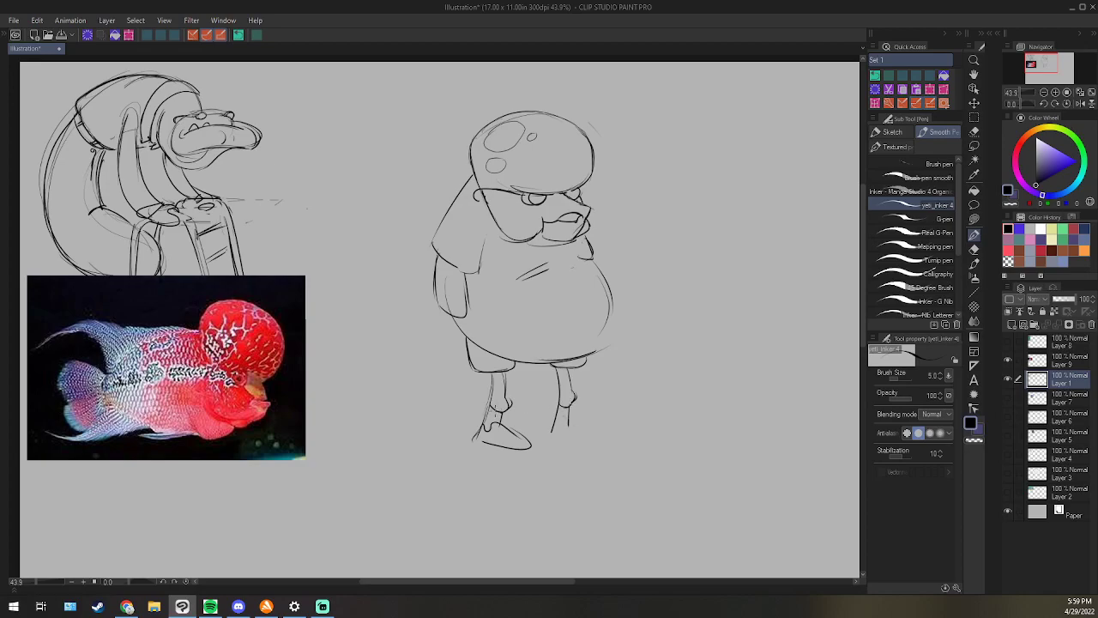
{"action": "mouse_move", "coordinate": [485, 412]}
{"action": "left_mouse_down"}
{"action": "mouse_move", "coordinate": [570, 403]}
{"action": "mouse_move", "coordinate": [549, 434]}
{"action": "mouse_move", "coordinate": [572, 427]}
{"action": "mouse_move", "coordinate": [604, 443]}
{"action": "left_mouse_up"}
{"action": "left_click_drag", "start_coordinate": [609, 307], "coordinate": [578, 354]}
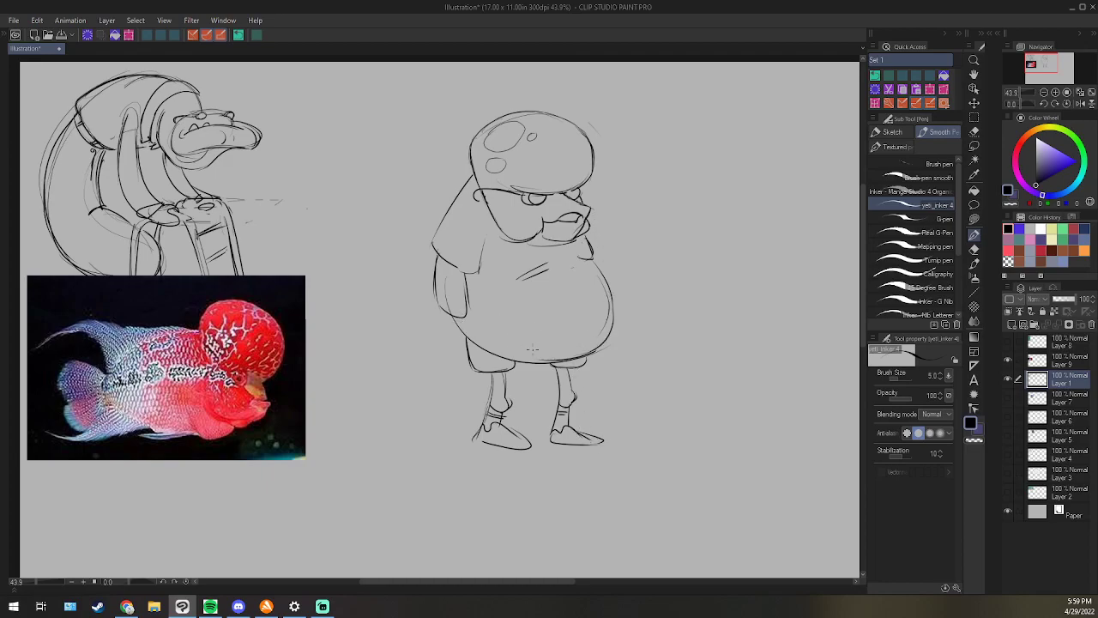
Refine the near arm and hand with finger lines, and touch up the line under the chin.
{"action": "key", "text": "e"}
{"action": "key", "text": "p"}
{"action": "left_click_drag", "start_coordinate": [445, 279], "coordinate": [446, 312]}
{"action": "left_click_drag", "start_coordinate": [467, 264], "coordinate": [448, 319]}
{"action": "left_click_drag", "start_coordinate": [525, 245], "coordinate": [562, 237]}
Lasso the second character, scale it down to 74 and move it closer to the walker character.
{"action": "left_click", "coordinate": [974, 146]}
{"action": "mouse_move", "coordinate": [592, 100]}
{"action": "left_mouse_down"}
{"action": "mouse_move", "coordinate": [601, 549]}
{"action": "mouse_move", "coordinate": [648, 78]}
{"action": "left_mouse_up"}
{"action": "key", "text": "k"}
{"action": "mouse_move", "coordinate": [422, 169]}
{"action": "left_mouse_down"}
{"action": "mouse_move", "coordinate": [325, 152]}
{"action": "mouse_move", "coordinate": [319, 140]}
{"action": "mouse_move", "coordinate": [488, 145]}
{"action": "left_mouse_up"}
{"action": "left_click", "coordinate": [129, 35]}
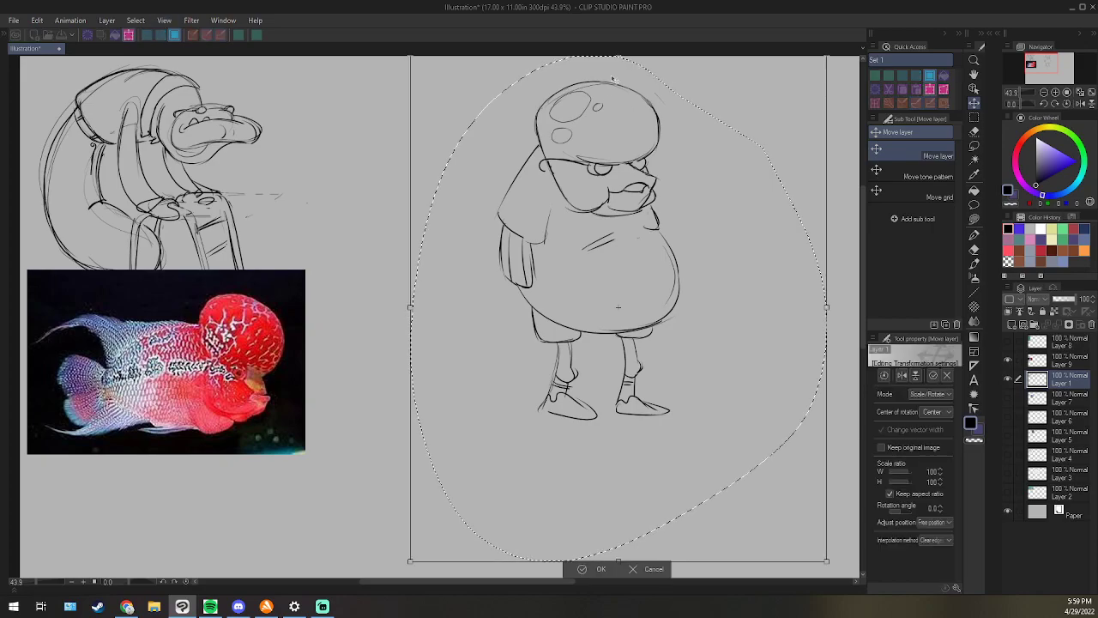
{"action": "left_click_drag", "start_coordinate": [618, 55], "coordinate": [618, 155]}
{"action": "left_click_drag", "start_coordinate": [611, 206], "coordinate": [434, 130]}
{"action": "left_click_drag", "start_coordinate": [441, 81], "coordinate": [441, 109]}
{"action": "left_click_drag", "start_coordinate": [451, 163], "coordinate": [422, 149]}
{"action": "left_click_drag", "start_coordinate": [412, 94], "coordinate": [412, 97]}
{"action": "left_click_drag", "start_coordinate": [423, 192], "coordinate": [400, 180]}
Apply the transformation and hide the fish reference picture on Layer 9.
{"action": "left_click", "coordinate": [1012, 365]}
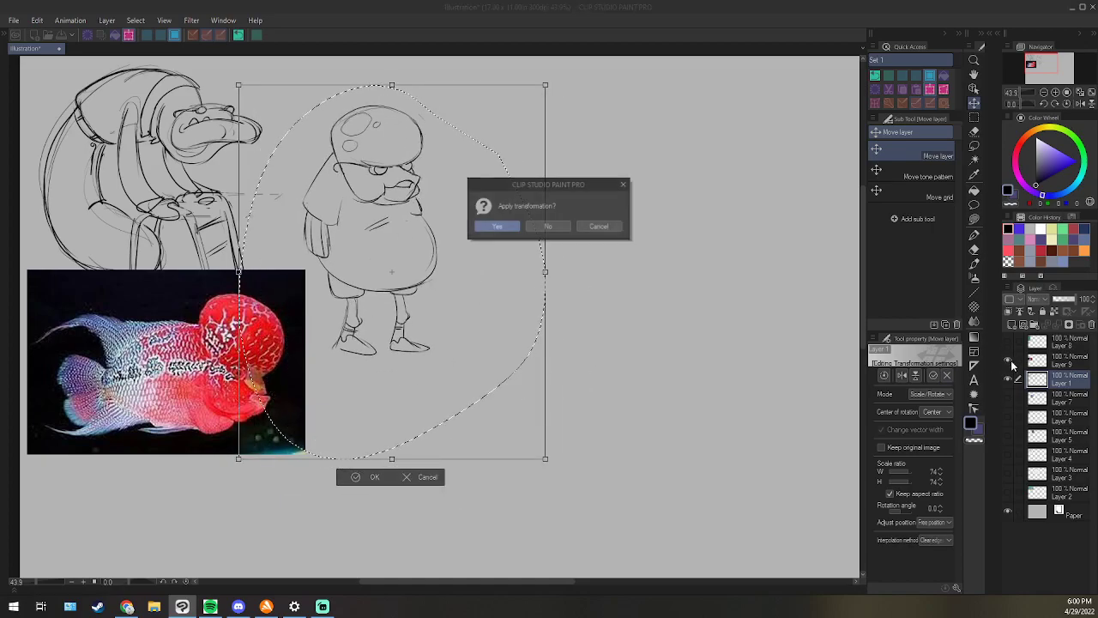
{"action": "left_click", "coordinate": [501, 226]}
{"action": "left_click", "coordinate": [1007, 362]}
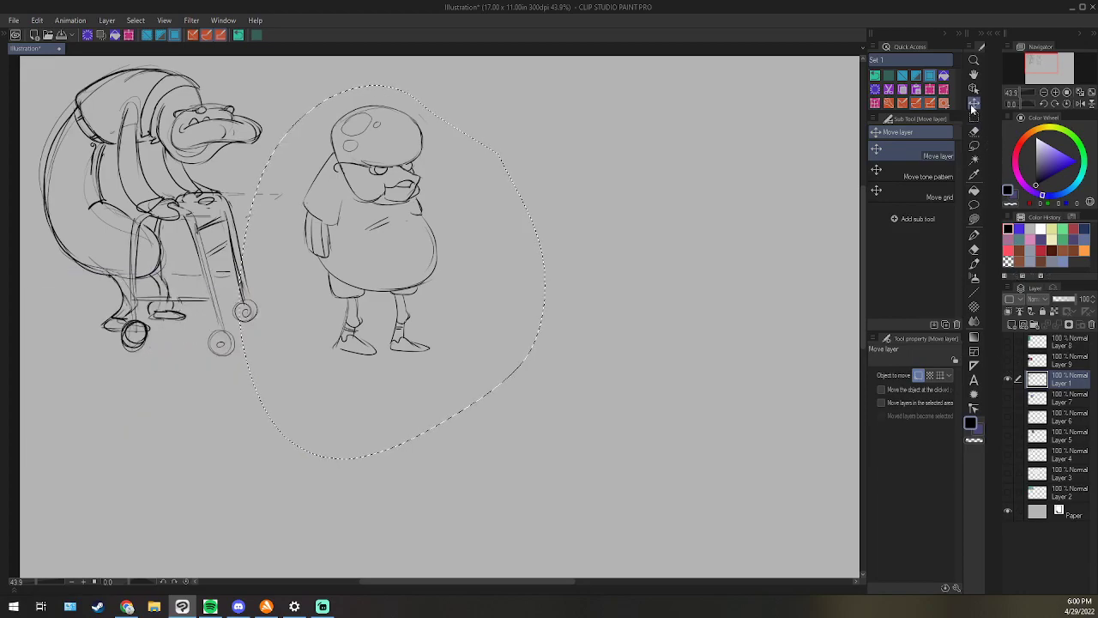
Lasso the second character again, move it up beside the walker character, clear the selection and return to the Pen tool.
{"action": "left_click_drag", "start_coordinate": [434, 297], "coordinate": [429, 282]}
{"action": "left_click", "coordinate": [238, 35]}
{"action": "left_click", "coordinate": [974, 146]}
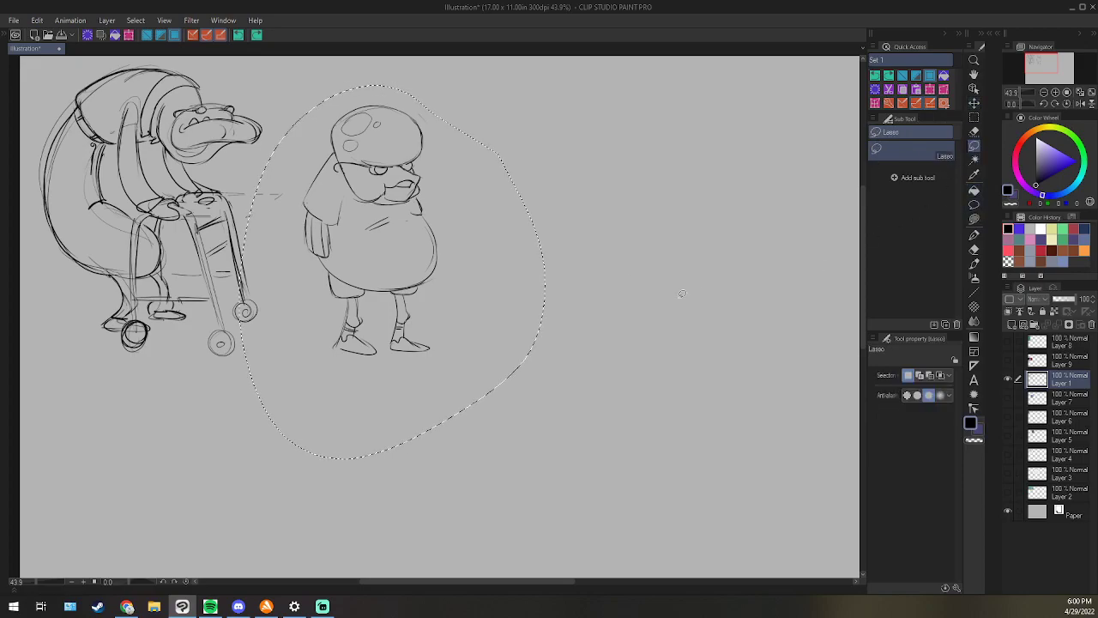
{"action": "mouse_move", "coordinate": [298, 105]}
{"action": "left_mouse_down"}
{"action": "mouse_move", "coordinate": [267, 473]}
{"action": "mouse_move", "coordinate": [249, 120]}
{"action": "left_mouse_up"}
{"action": "left_click_drag", "start_coordinate": [294, 373], "coordinate": [287, 468]}
{"action": "mouse_move", "coordinate": [442, 86]}
{"action": "left_mouse_down"}
{"action": "mouse_move", "coordinate": [533, 431]}
{"action": "mouse_move", "coordinate": [562, 111]}
{"action": "left_mouse_up"}
{"action": "left_click", "coordinate": [974, 103]}
{"action": "mouse_move", "coordinate": [385, 306]}
{"action": "left_mouse_down"}
{"action": "mouse_move", "coordinate": [345, 281]}
{"action": "mouse_move", "coordinate": [360, 276]}
{"action": "left_mouse_up"}
{"action": "key", "text": "ctrl+d"}
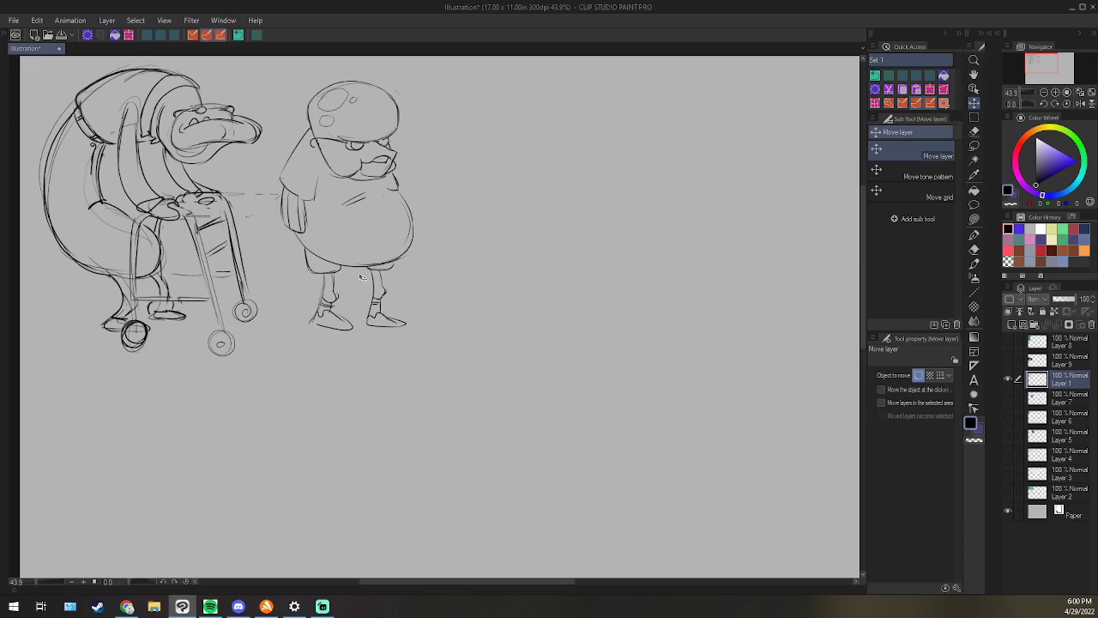
{"action": "left_click", "coordinate": [974, 233]}
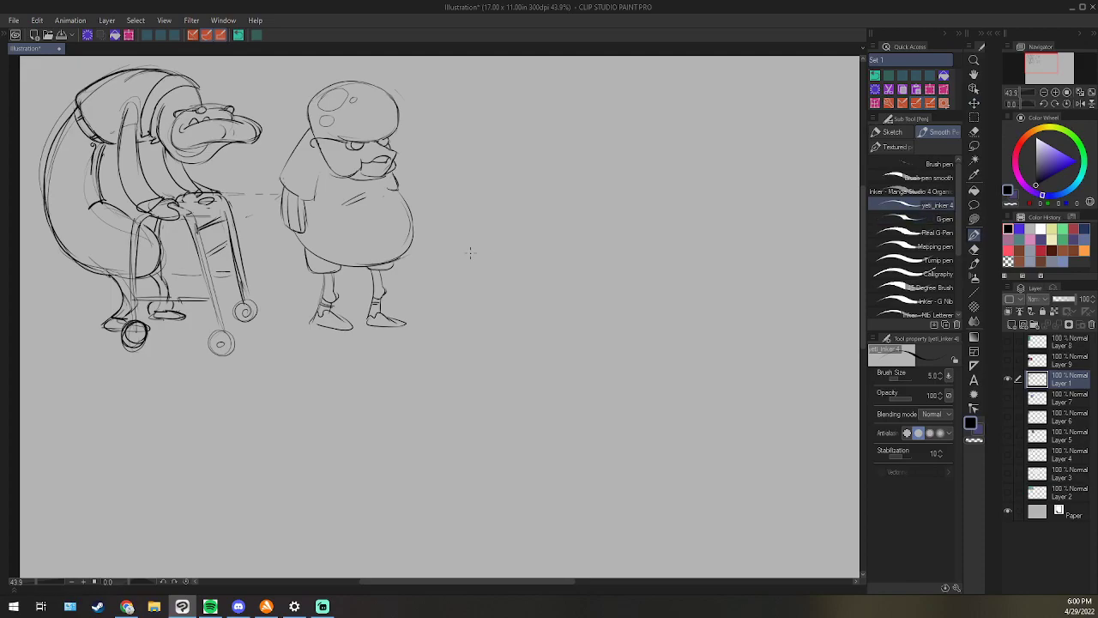
Erase the old shoes from both feet of the dome-headed character.
{"action": "scroll", "coordinate": [480, 294], "scroll_direction": "up", "scroll_amount": 3}
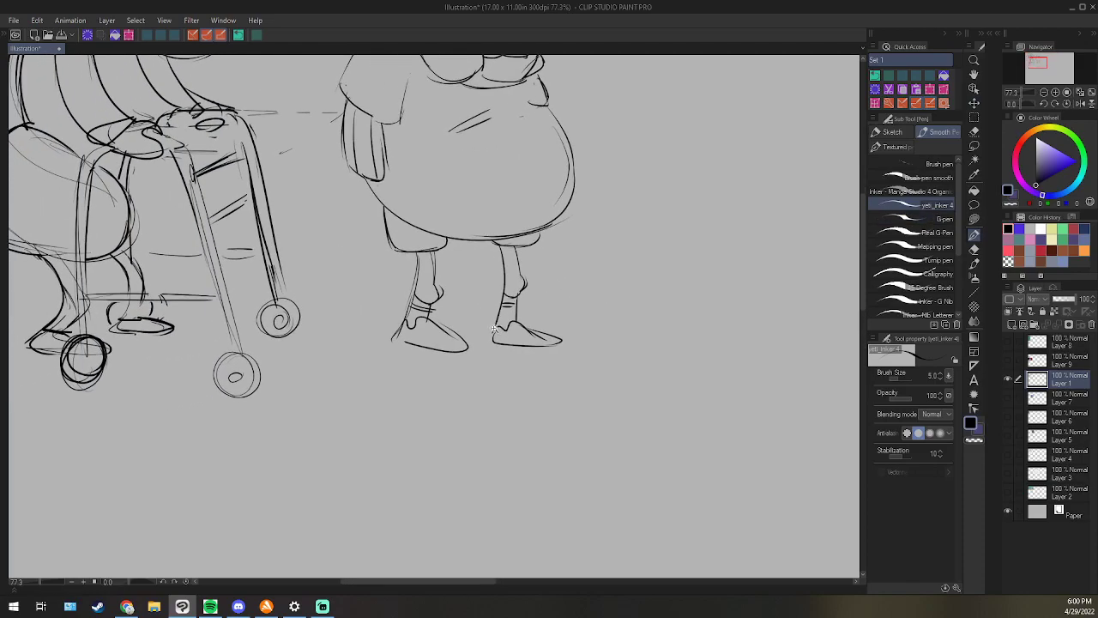
{"action": "scroll", "coordinate": [601, 297], "scroll_direction": "up", "scroll_amount": 2}
{"action": "left_click_drag", "start_coordinate": [503, 340], "coordinate": [603, 369]}
{"action": "mouse_move", "coordinate": [479, 325]}
{"action": "left_mouse_down"}
{"action": "mouse_move", "coordinate": [483, 343]}
{"action": "mouse_move", "coordinate": [530, 357]}
{"action": "left_mouse_up"}
{"action": "mouse_move", "coordinate": [641, 356]}
{"action": "left_mouse_down"}
{"action": "mouse_move", "coordinate": [635, 349]}
{"action": "mouse_move", "coordinate": [689, 358]}
{"action": "left_mouse_up"}
{"action": "mouse_move", "coordinate": [463, 341]}
{"action": "left_mouse_down"}
{"action": "mouse_move", "coordinate": [452, 349]}
{"action": "mouse_move", "coordinate": [495, 380]}
{"action": "mouse_move", "coordinate": [450, 372]}
{"action": "left_mouse_up"}
{"action": "key", "text": "p"}
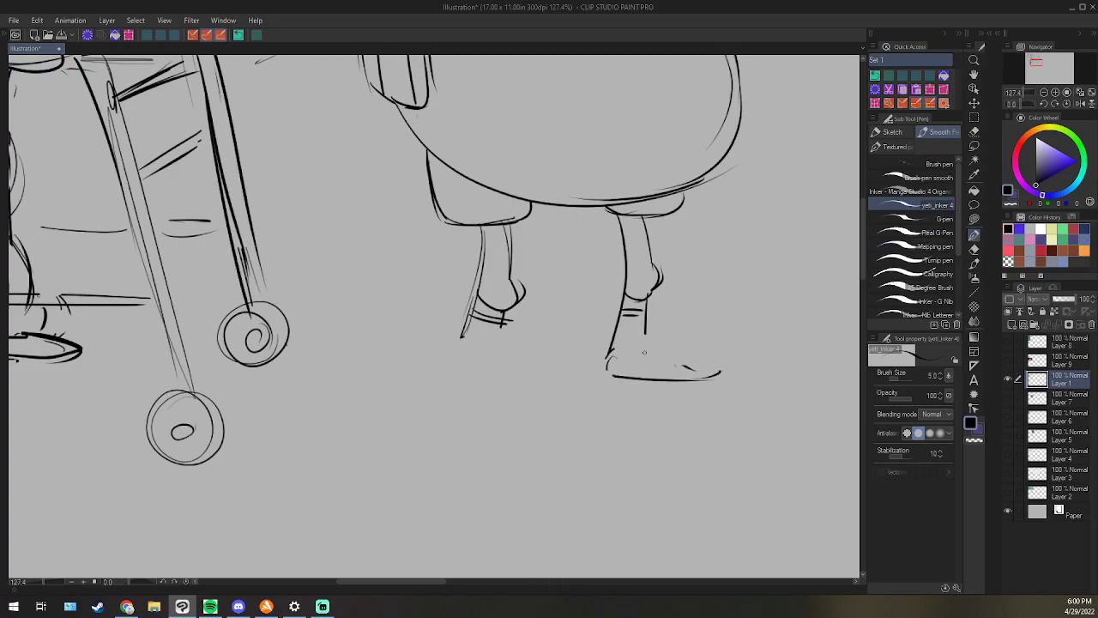
Draw a rounded slipper with a sole and toe cap on the dome-headed character's front foot, cleaning up stray lines.
{"action": "mouse_move", "coordinate": [645, 366]}
{"action": "left_mouse_down"}
{"action": "mouse_move", "coordinate": [673, 355]}
{"action": "mouse_move", "coordinate": [715, 370]}
{"action": "mouse_move", "coordinate": [683, 369]}
{"action": "mouse_move", "coordinate": [697, 356]}
{"action": "mouse_move", "coordinate": [686, 376]}
{"action": "mouse_move", "coordinate": [723, 367]}
{"action": "mouse_move", "coordinate": [686, 357]}
{"action": "left_mouse_up"}
{"action": "key", "text": "e"}
{"action": "key", "text": "p"}
{"action": "key", "text": "e"}
{"action": "key", "text": "p"}
{"action": "key", "text": "e"}
{"action": "key", "text": "p"}
{"action": "left_click_drag", "start_coordinate": [614, 357], "coordinate": [608, 365]}
{"action": "mouse_move", "coordinate": [647, 334]}
{"action": "left_mouse_down"}
{"action": "mouse_move", "coordinate": [661, 355]}
{"action": "mouse_move", "coordinate": [638, 377]}
{"action": "left_mouse_up"}
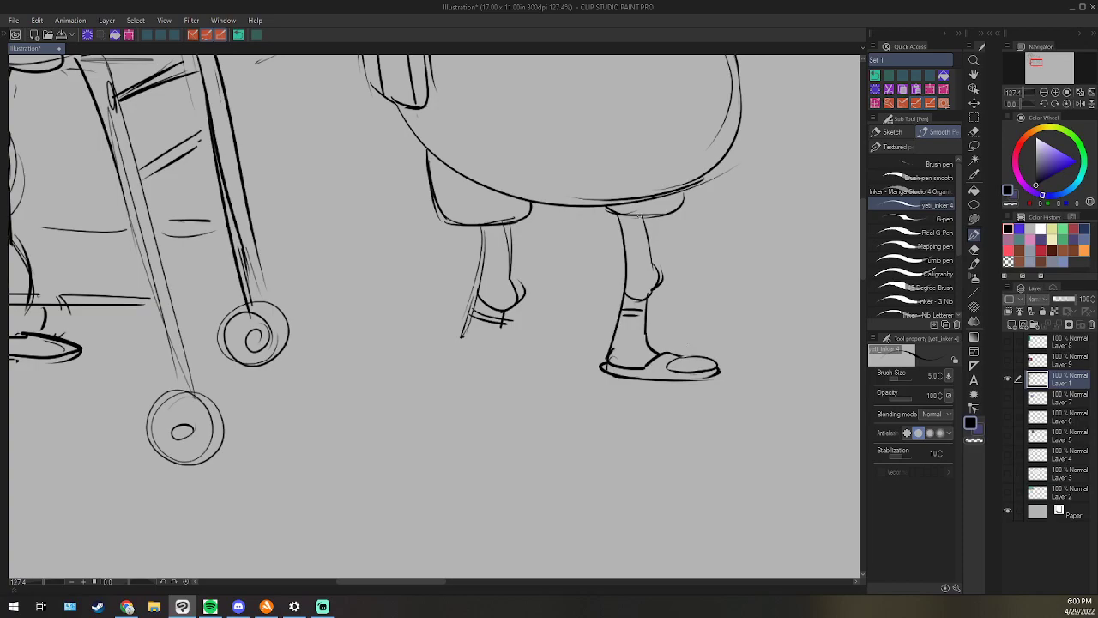
Rework both knees of the dome-headed character with short crease lines and close the top of the front leg under the shorts.
{"action": "left_click_drag", "start_coordinate": [620, 217], "coordinate": [640, 218]}
{"action": "key", "text": "e"}
{"action": "mouse_move", "coordinate": [640, 293]}
{"action": "left_mouse_down"}
{"action": "mouse_move", "coordinate": [630, 299]}
{"action": "mouse_move", "coordinate": [638, 304]}
{"action": "left_mouse_up"}
{"action": "key", "text": "p"}
{"action": "left_click_drag", "start_coordinate": [635, 278], "coordinate": [638, 285]}
{"action": "key", "text": "e"}
{"action": "key", "text": "p"}
{"action": "mouse_move", "coordinate": [515, 285]}
{"action": "left_mouse_down"}
{"action": "mouse_move", "coordinate": [502, 305]}
{"action": "mouse_move", "coordinate": [502, 296]}
{"action": "mouse_move", "coordinate": [504, 317]}
{"action": "left_mouse_up"}
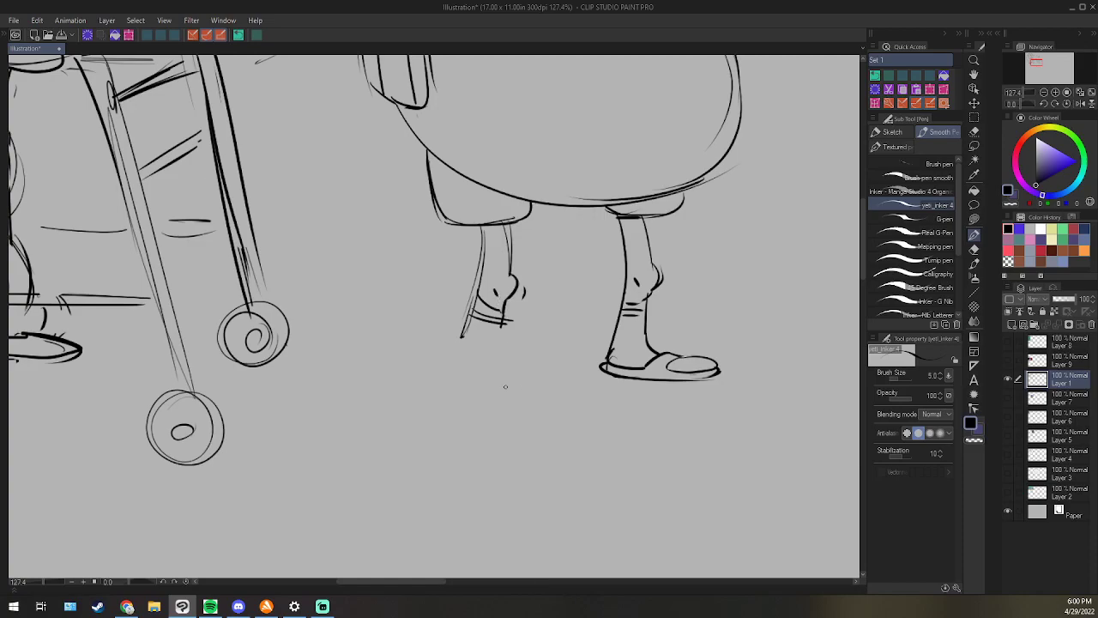
Draw a matching slipper with sole and toe cap on the dome-headed character's rear foot and tidy its ankle lines.
{"action": "mouse_move", "coordinate": [483, 376]}
{"action": "left_mouse_down"}
{"action": "mouse_move", "coordinate": [506, 388]}
{"action": "mouse_move", "coordinate": [543, 370]}
{"action": "left_mouse_up"}
{"action": "key", "text": "e"}
{"action": "key", "text": "p"}
{"action": "mouse_move", "coordinate": [466, 330]}
{"action": "left_mouse_down"}
{"action": "mouse_move", "coordinate": [456, 355]}
{"action": "mouse_move", "coordinate": [541, 368]}
{"action": "mouse_move", "coordinate": [535, 378]}
{"action": "mouse_move", "coordinate": [456, 369]}
{"action": "mouse_move", "coordinate": [519, 382]}
{"action": "left_mouse_up"}
{"action": "left_click_drag", "start_coordinate": [480, 372], "coordinate": [556, 384]}
{"action": "mouse_move", "coordinate": [502, 350]}
{"action": "left_mouse_down"}
{"action": "mouse_move", "coordinate": [560, 370]}
{"action": "mouse_move", "coordinate": [539, 383]}
{"action": "mouse_move", "coordinate": [564, 373]}
{"action": "left_mouse_up"}
{"action": "left_click_drag", "start_coordinate": [496, 366], "coordinate": [531, 361]}
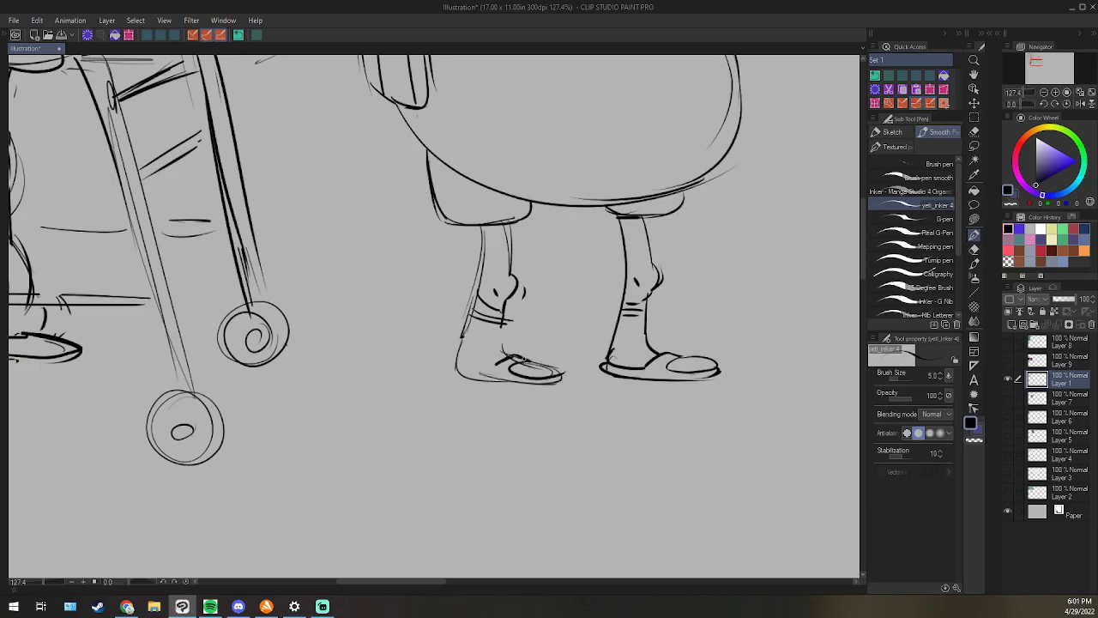
{"action": "mouse_move", "coordinate": [459, 365]}
{"action": "left_mouse_down"}
{"action": "mouse_move", "coordinate": [565, 386]}
{"action": "mouse_move", "coordinate": [461, 368]}
{"action": "mouse_move", "coordinate": [492, 374]}
{"action": "mouse_move", "coordinate": [501, 363]}
{"action": "left_mouse_up"}
{"action": "key", "text": "e"}
{"action": "key", "text": "p"}
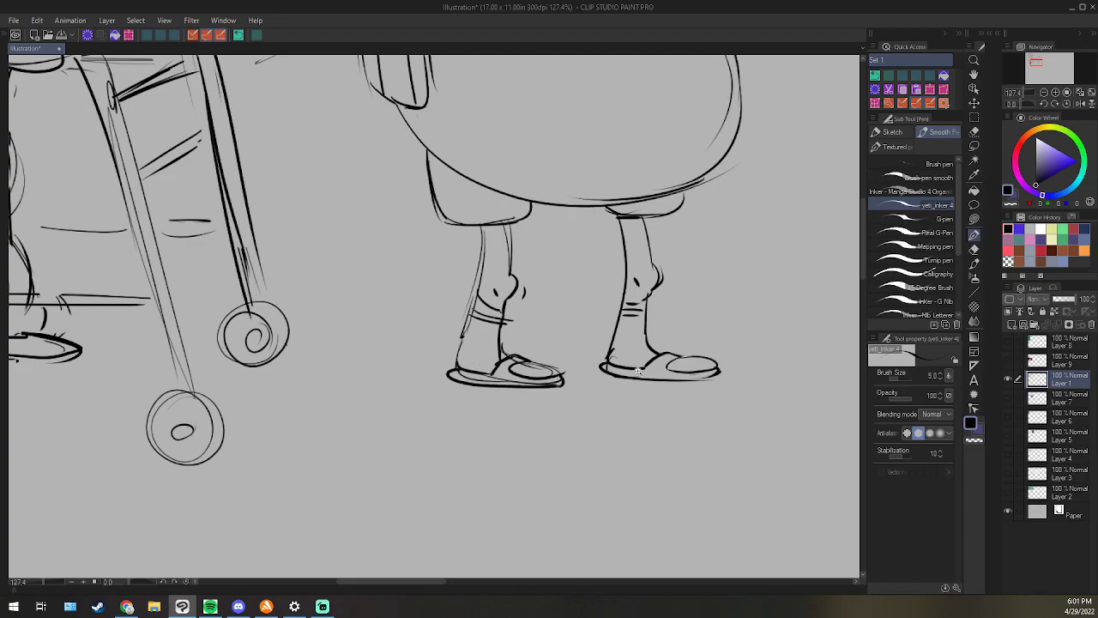
{"action": "scroll", "coordinate": [501, 350], "scroll_direction": "down", "scroll_amount": 3}
{"action": "scroll", "coordinate": [613, 403], "scroll_direction": "down", "scroll_amount": 2}
{"action": "left_click_drag", "start_coordinate": [612, 404], "coordinate": [532, 417]}
{"action": "scroll", "coordinate": [630, 427], "scroll_direction": "down", "scroll_amount": 2}
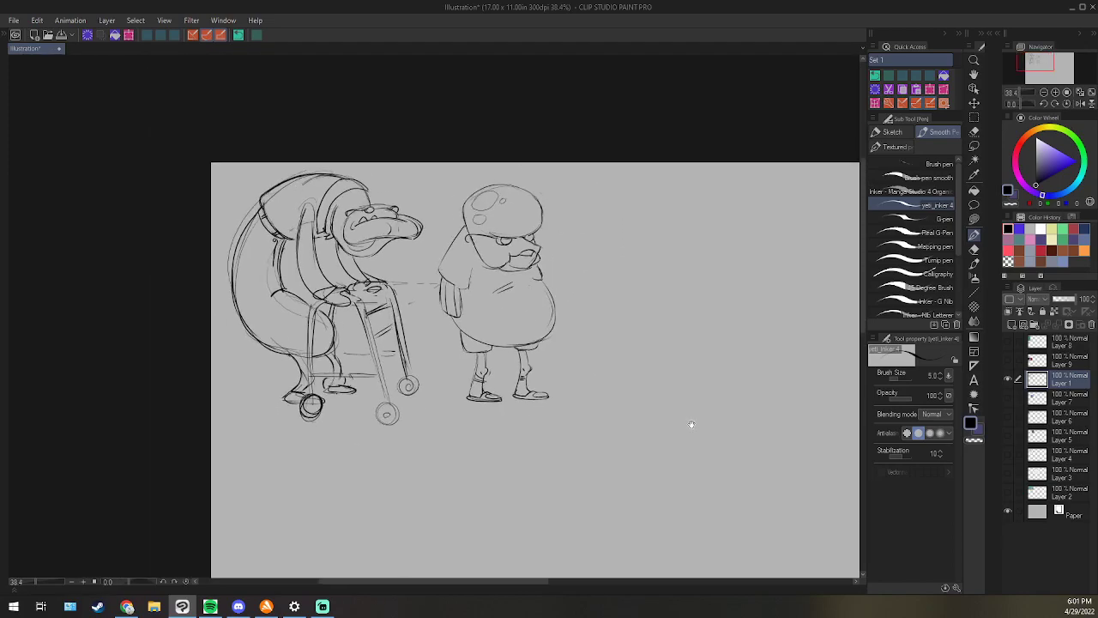
{"action": "left_click_drag", "start_coordinate": [692, 426], "coordinate": [520, 344]}
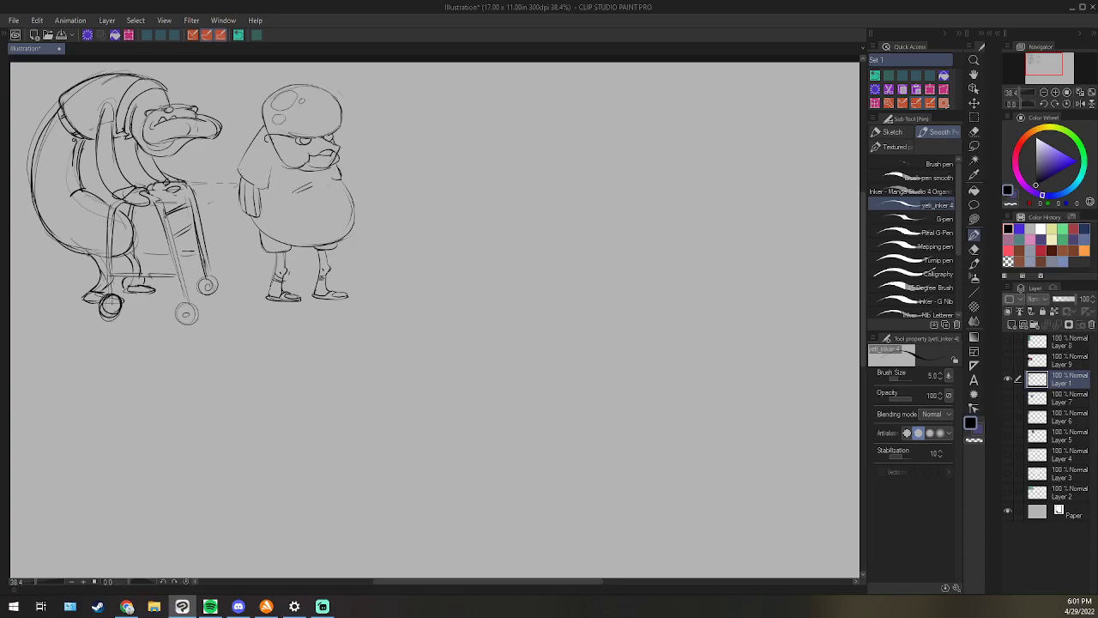
{"action": "left_click", "coordinate": [1055, 92]}
{"action": "left_click_drag", "start_coordinate": [1047, 68], "coordinate": [1045, 64]}
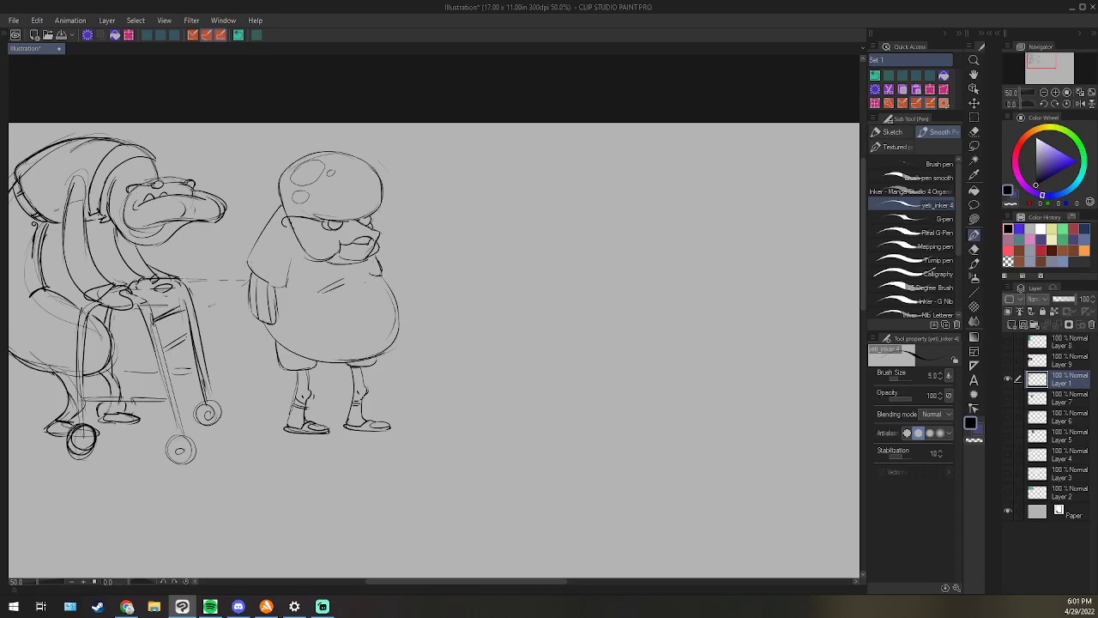
{"action": "key", "text": "alt+Tab"}
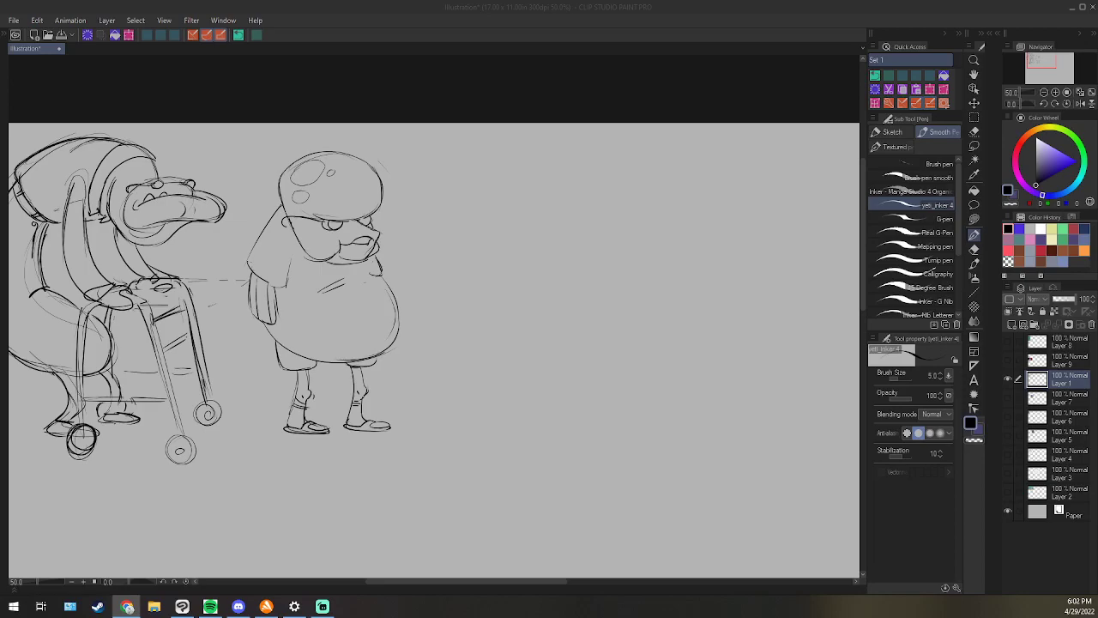
{"action": "left_click", "coordinate": [471, 33]}
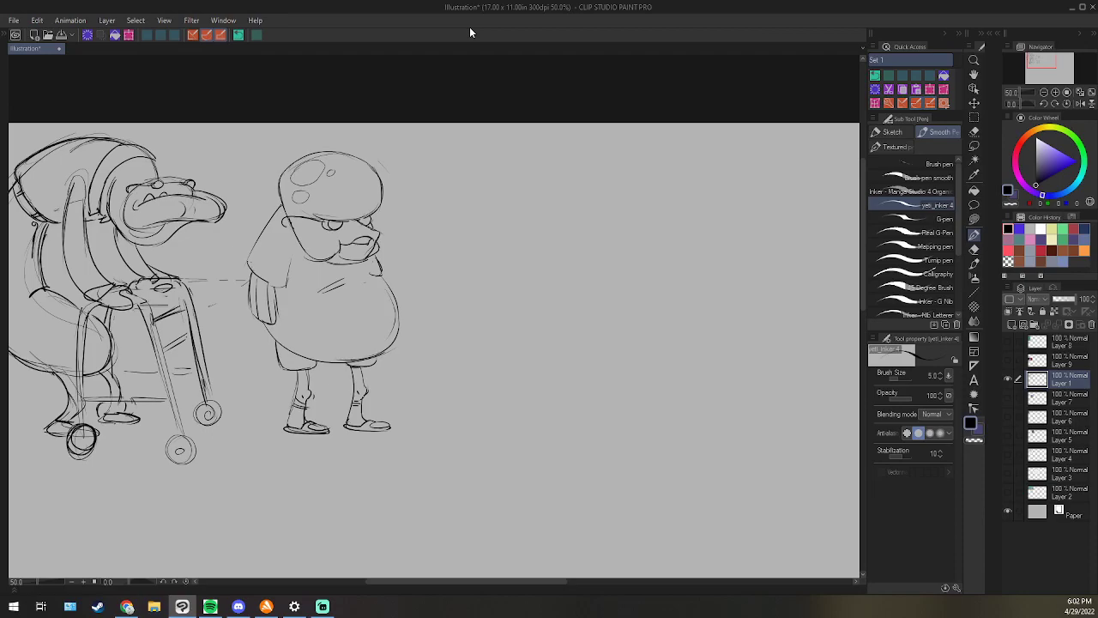
{"action": "key", "text": "ctrl+v"}
{"action": "scroll", "coordinate": [472, 249], "scroll_direction": "down", "scroll_amount": 2}
{"action": "left_click_drag", "start_coordinate": [446, 375], "coordinate": [430, 245]}
{"action": "scroll", "coordinate": [429, 245], "scroll_direction": "down", "scroll_amount": 1}
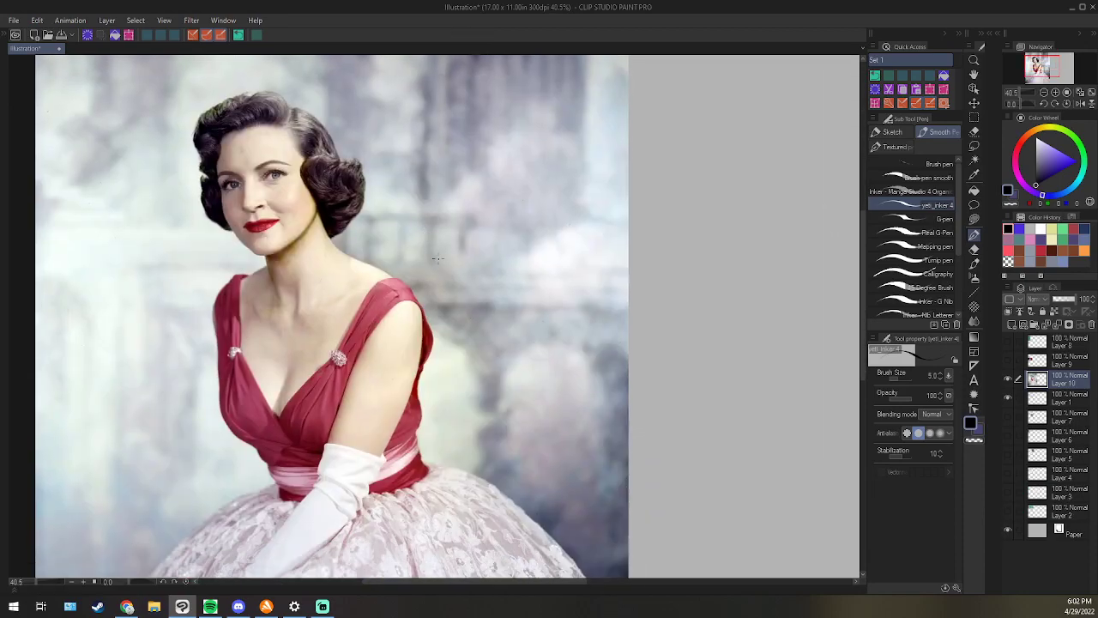
{"action": "scroll", "coordinate": [437, 257], "scroll_direction": "down", "scroll_amount": 2}
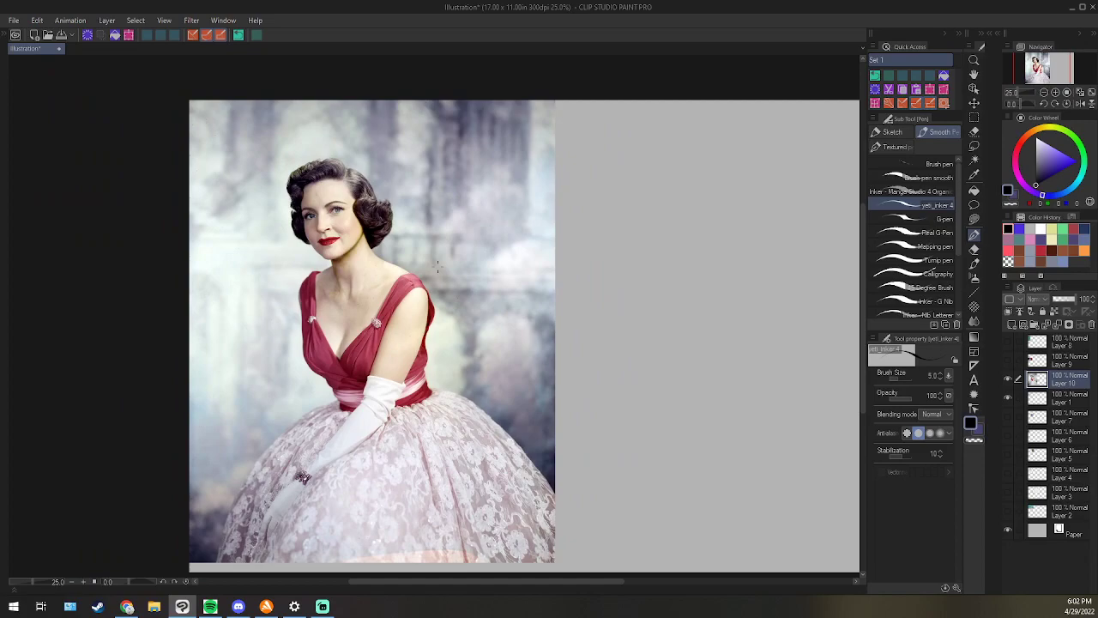
{"action": "scroll", "coordinate": [437, 267], "scroll_direction": "down", "scroll_amount": 1}
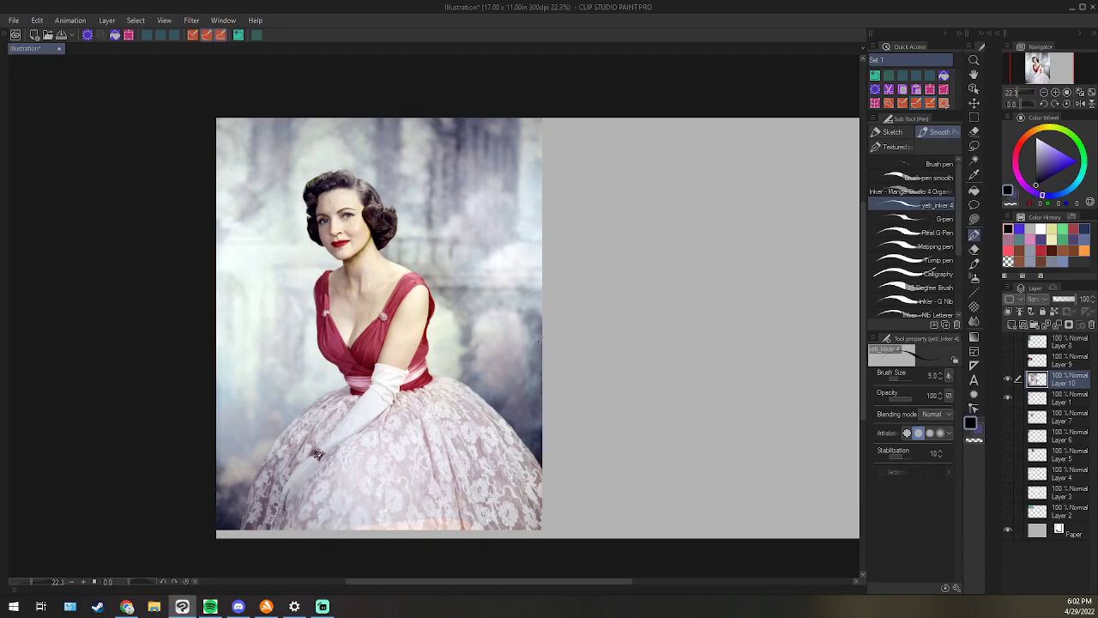
{"action": "left_click", "coordinate": [1091, 325]}
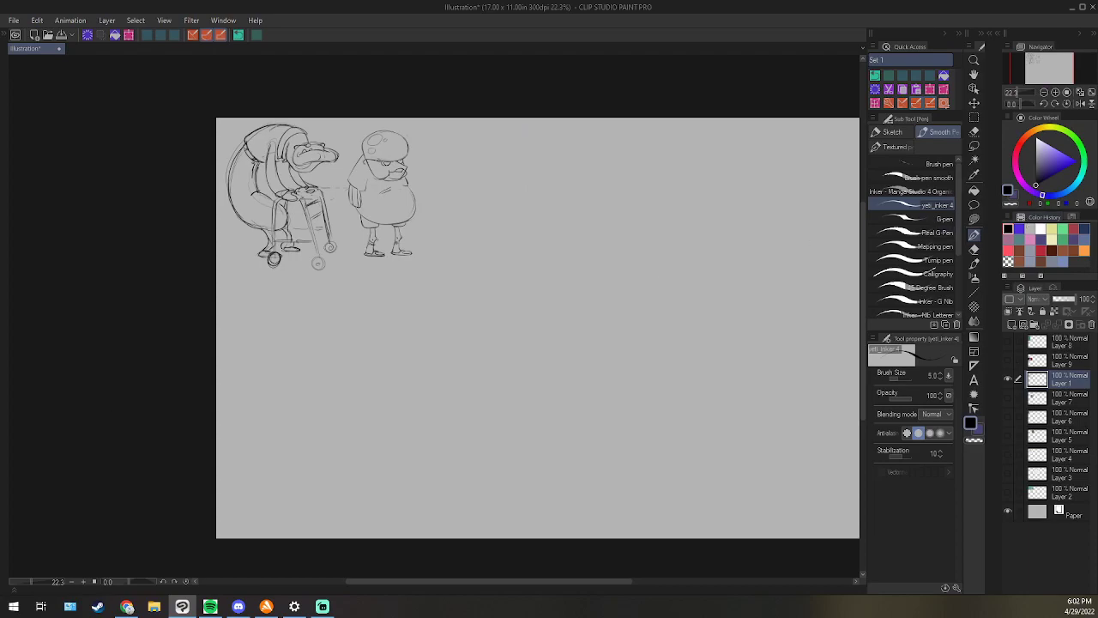
Paste the smiling white-haired woman's portrait from the browser, scale it to 82 and place it below the walker character.
{"action": "left_click", "coordinate": [127, 607]}
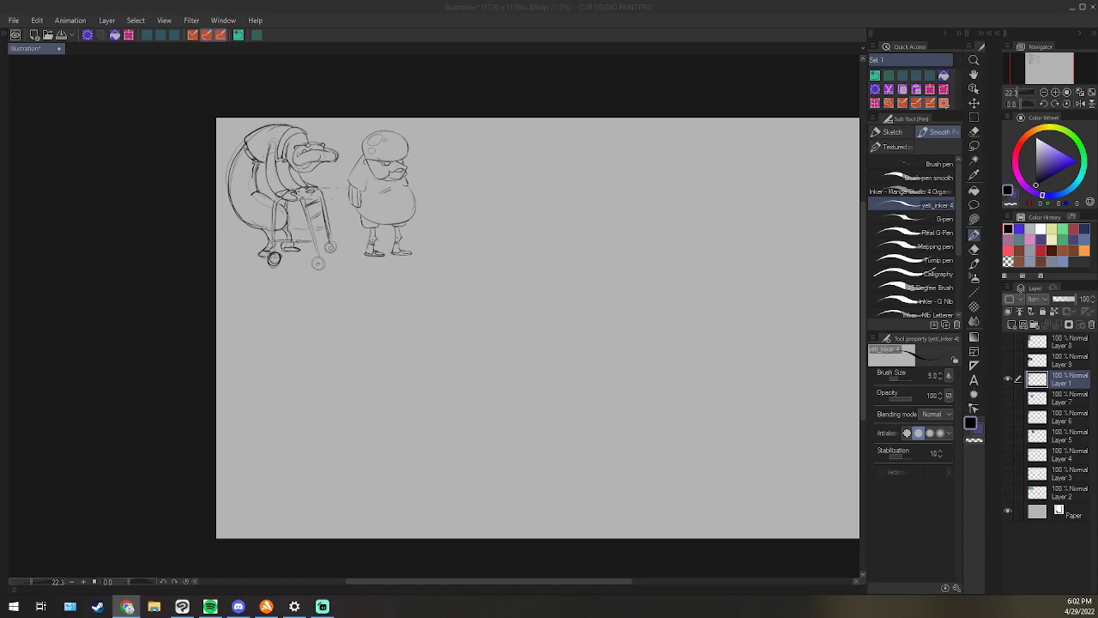
{"action": "left_click", "coordinate": [525, 34]}
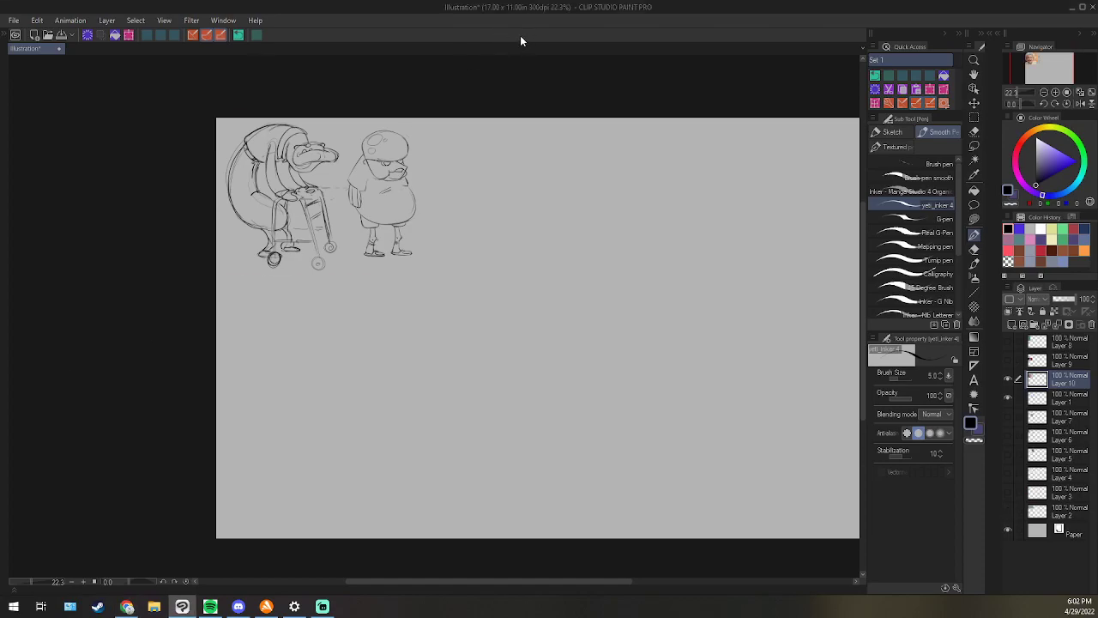
{"action": "key", "text": "ctrl+v"}
{"action": "key", "text": "ctrl+t"}
{"action": "mouse_move", "coordinate": [313, 179]}
{"action": "left_mouse_down"}
{"action": "mouse_move", "coordinate": [350, 324]}
{"action": "mouse_move", "coordinate": [335, 343]}
{"action": "mouse_move", "coordinate": [367, 353]}
{"action": "mouse_move", "coordinate": [337, 334]}
{"action": "left_mouse_up"}
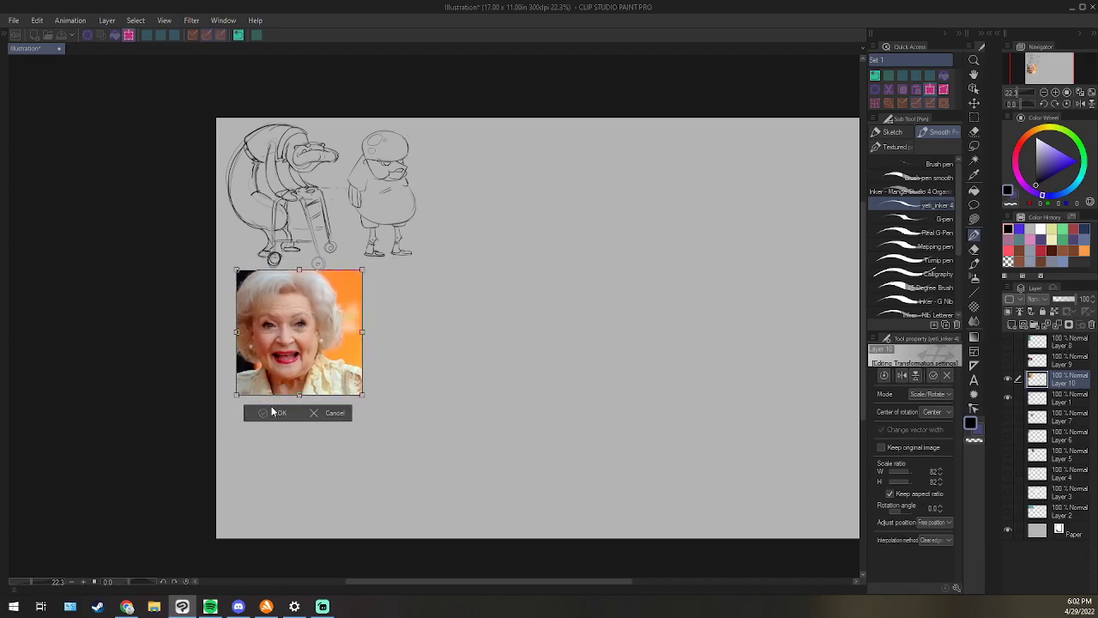
{"action": "left_click", "coordinate": [273, 412]}
{"action": "scroll", "coordinate": [348, 294], "scroll_direction": "up", "scroll_amount": 4}
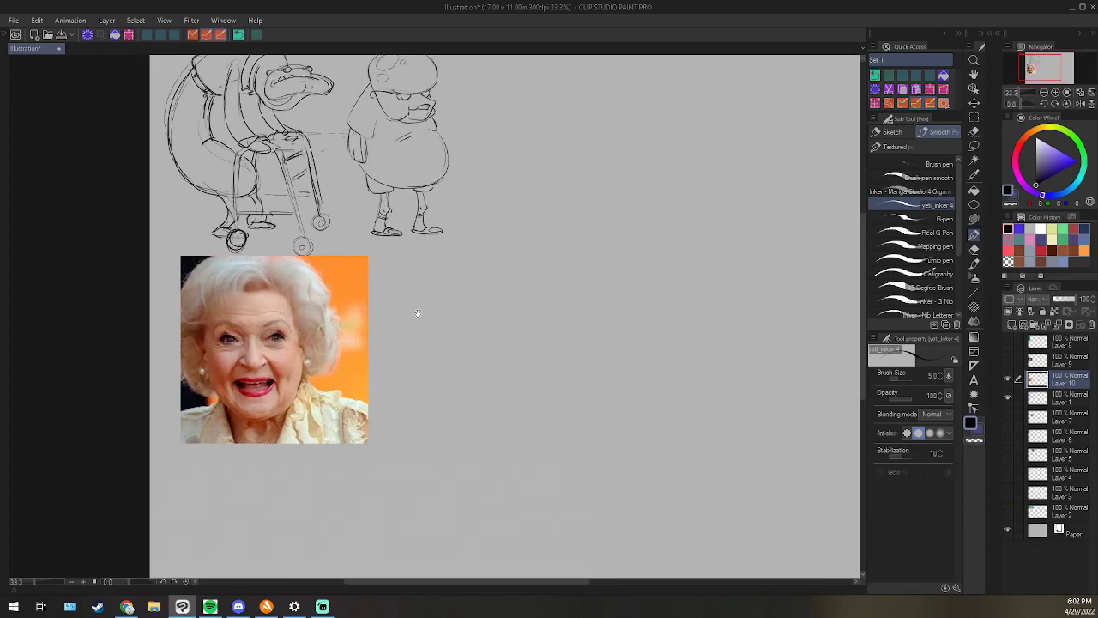
{"action": "left_click_drag", "start_coordinate": [419, 317], "coordinate": [380, 290]}
{"action": "scroll", "coordinate": [380, 289], "scroll_direction": "up", "scroll_amount": 1}
{"action": "left_click_drag", "start_coordinate": [464, 251], "coordinate": [460, 267]}
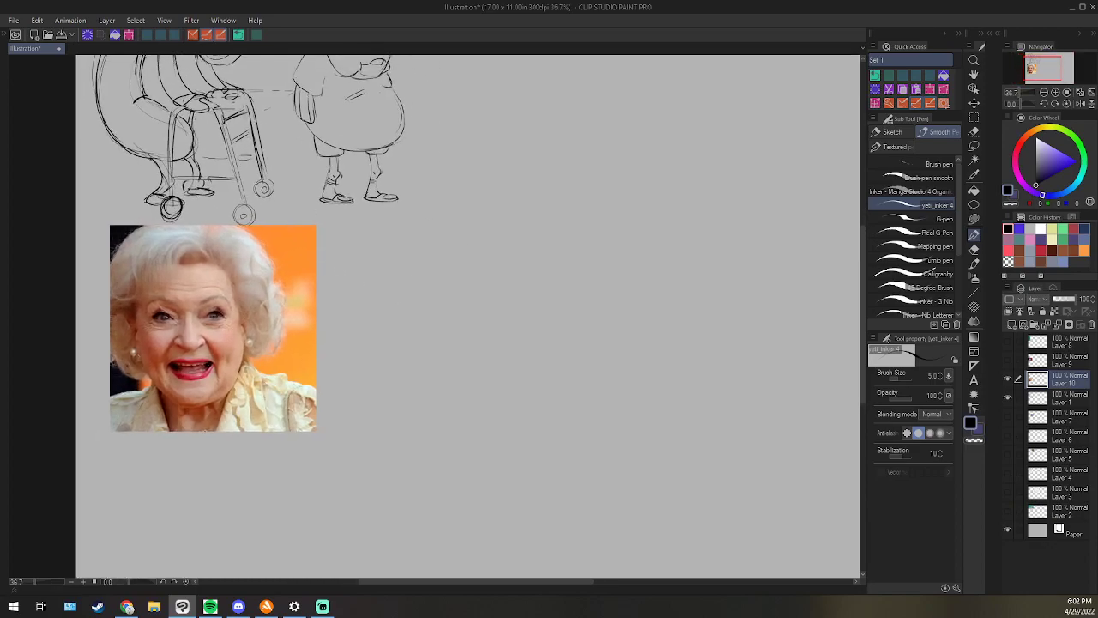
Paste the talk-show photo of the woman in red from the browser and move it down over the portrait.
{"action": "key", "text": "alt+Tab"}
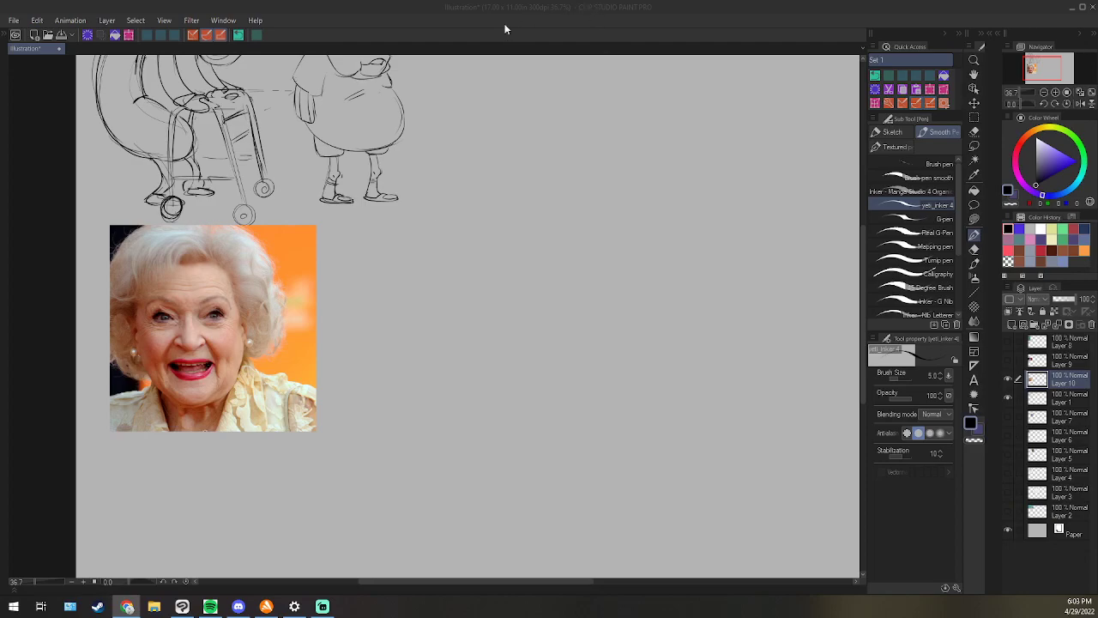
{"action": "left_click", "coordinate": [481, 37]}
{"action": "key", "text": "ctrl+v"}
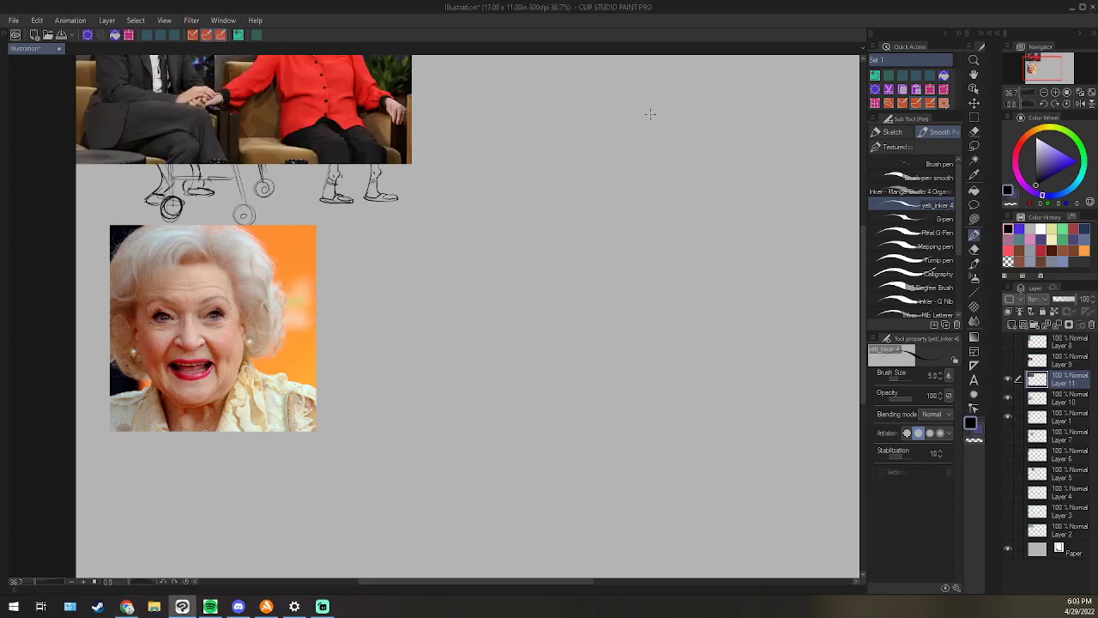
{"action": "left_click", "coordinate": [974, 103]}
{"action": "left_click_drag", "start_coordinate": [591, 121], "coordinate": [613, 294]}
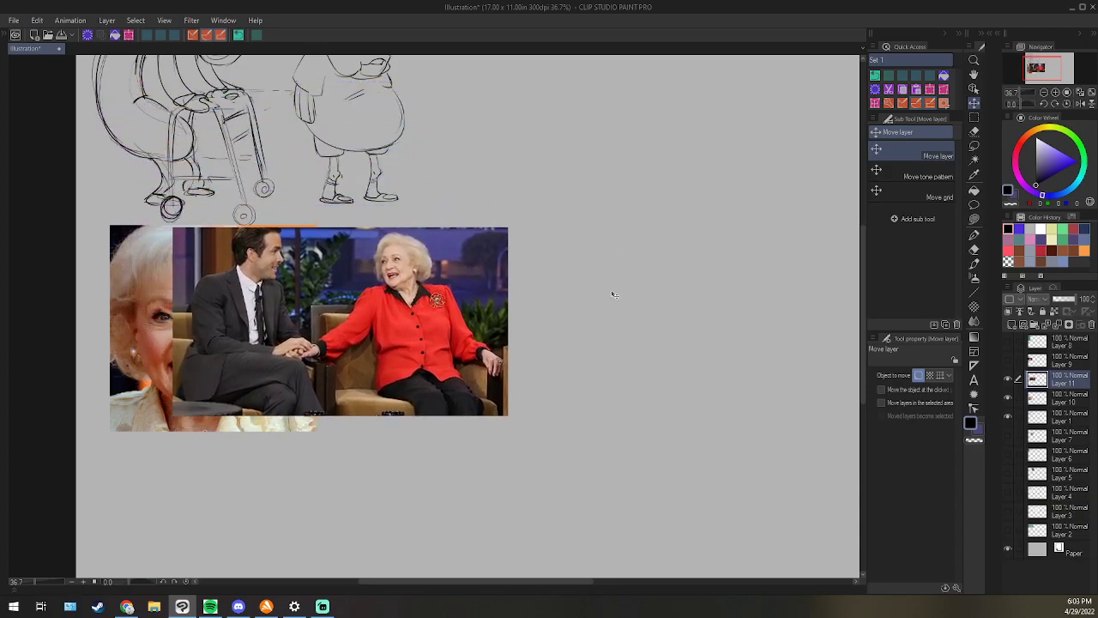
Erase the man in the suit from the talk-show photo with Lasso fill and move the rest up against the portrait.
{"action": "left_click", "coordinate": [974, 204]}
{"action": "mouse_move", "coordinate": [333, 212]}
{"action": "left_mouse_down"}
{"action": "mouse_move", "coordinate": [337, 300]}
{"action": "mouse_move", "coordinate": [159, 179]}
{"action": "mouse_move", "coordinate": [283, 210]}
{"action": "left_mouse_up"}
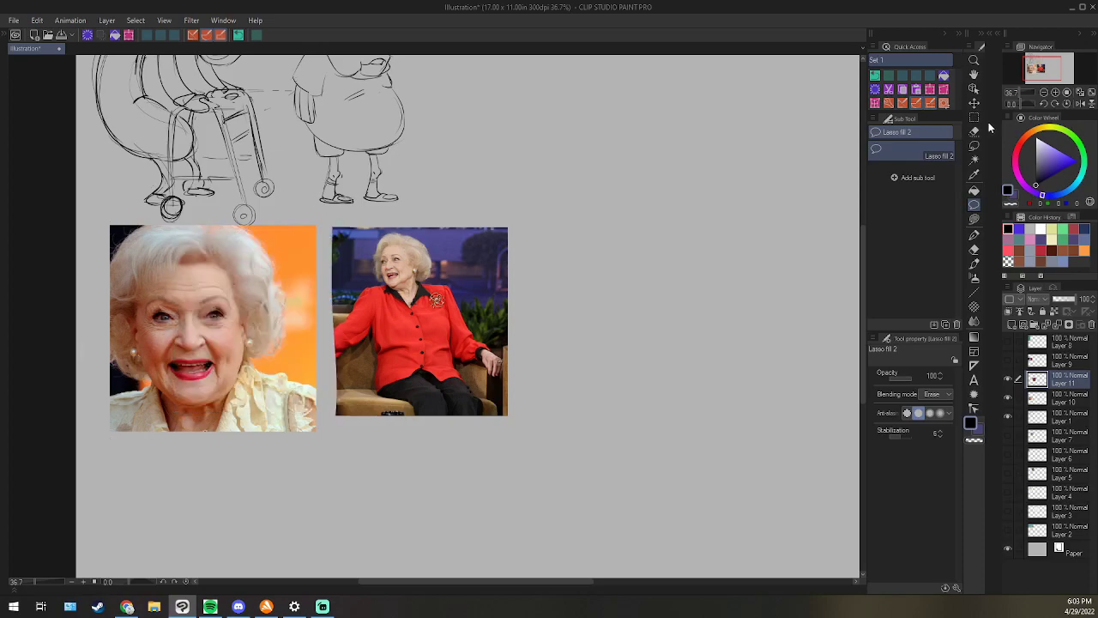
{"action": "left_click", "coordinate": [974, 100]}
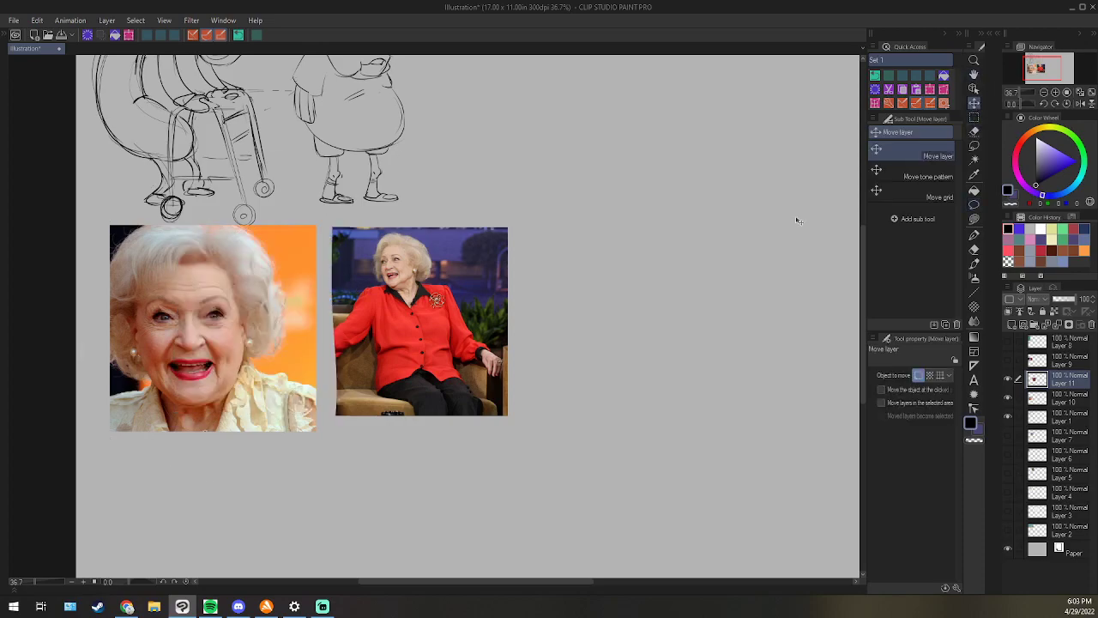
{"action": "left_click_drag", "start_coordinate": [684, 277], "coordinate": [658, 289]}
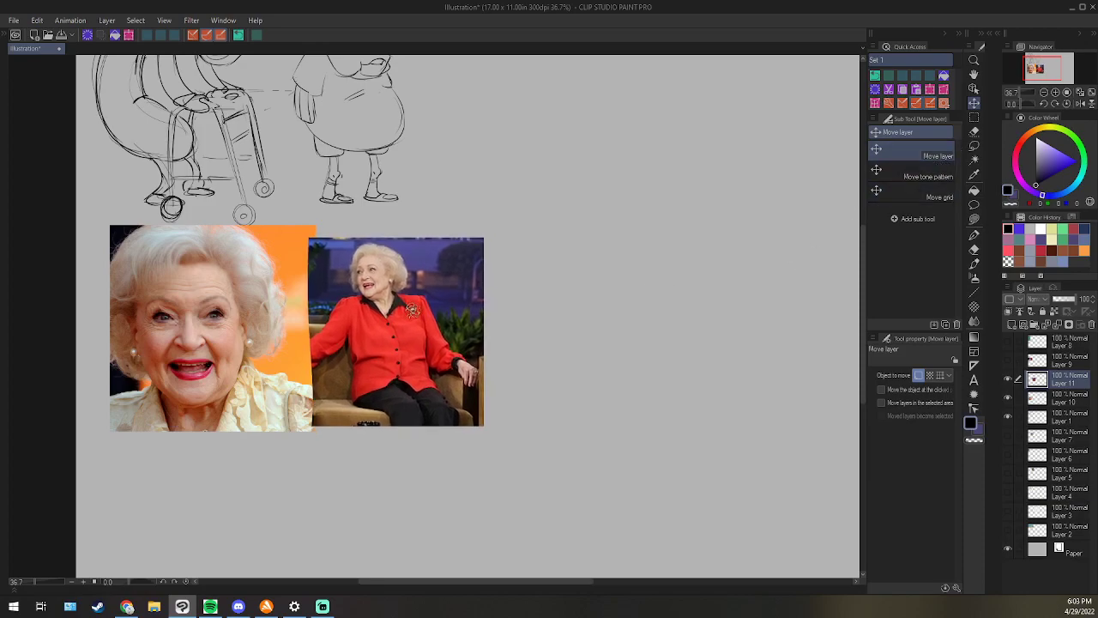
With the Pen tool, sketch a round head with side ears, a chin guideline and arched closed eyes beside the photos on Layer 11.
{"action": "key", "text": "alt+Tab"}
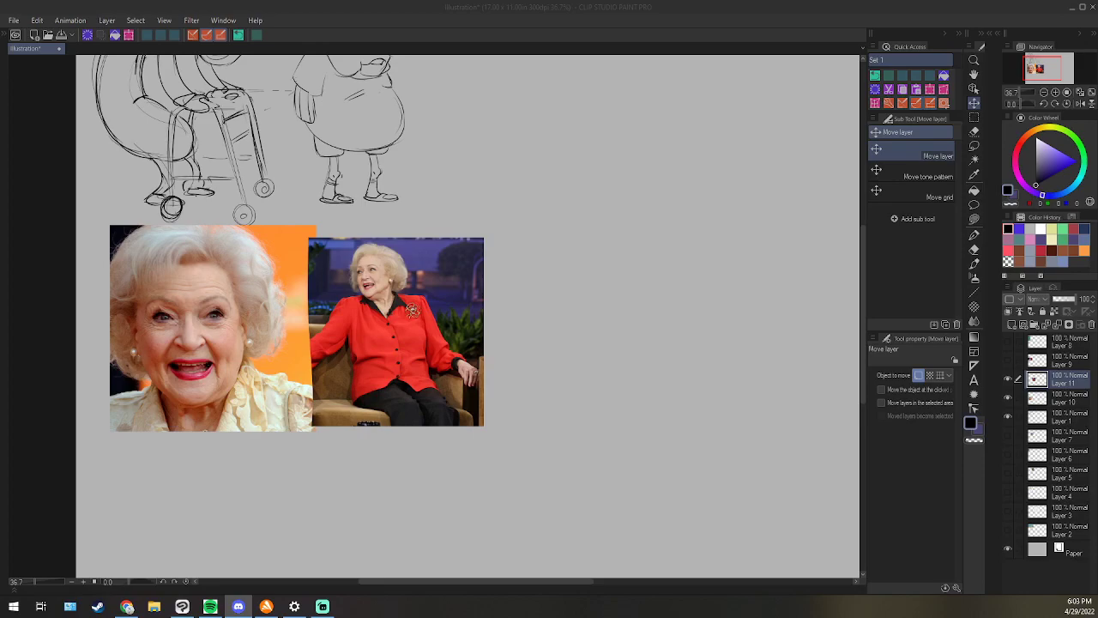
{"action": "left_click", "coordinate": [974, 234]}
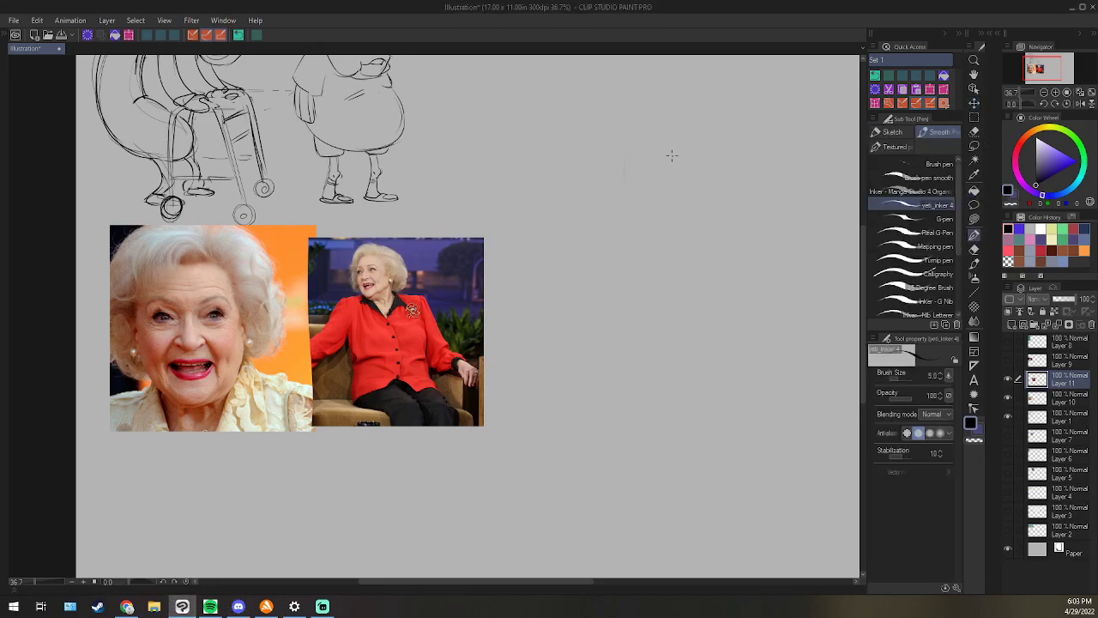
{"action": "mouse_move", "coordinate": [617, 182]}
{"action": "left_mouse_down"}
{"action": "mouse_move", "coordinate": [627, 123]}
{"action": "mouse_move", "coordinate": [652, 210]}
{"action": "left_mouse_up"}
{"action": "left_click_drag", "start_coordinate": [681, 194], "coordinate": [601, 198]}
{"action": "left_click_drag", "start_coordinate": [609, 171], "coordinate": [617, 178]}
{"action": "left_click_drag", "start_coordinate": [696, 175], "coordinate": [692, 175]}
{"action": "left_click_drag", "start_coordinate": [629, 168], "coordinate": [667, 156]}
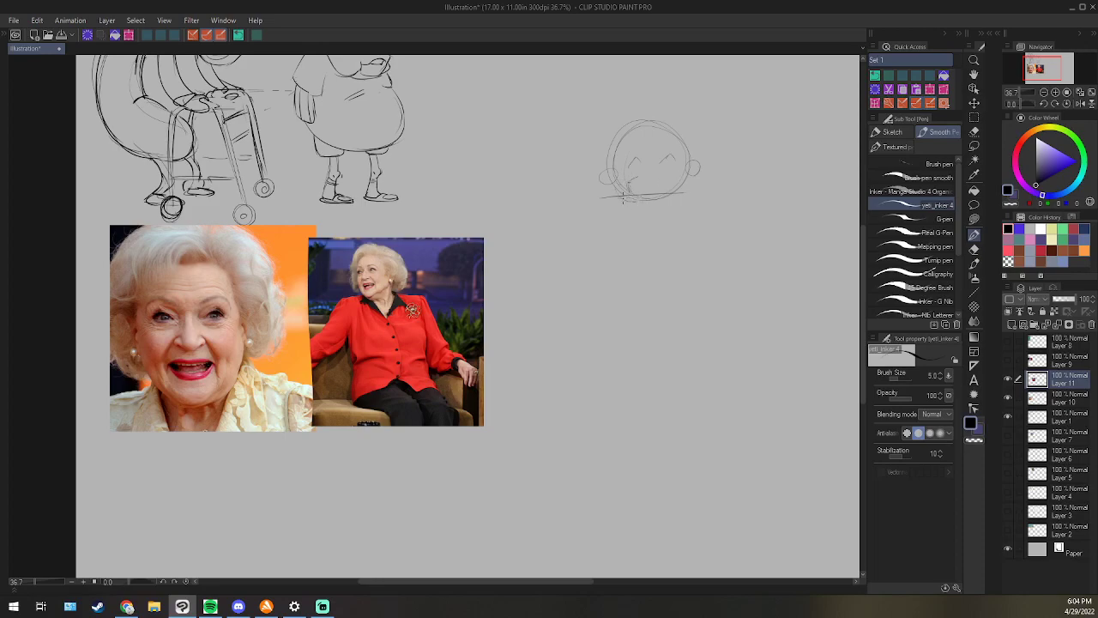
Add a wide smile and cheeks to the round head, then erase and redraw the closed eyes.
{"action": "left_click_drag", "start_coordinate": [686, 192], "coordinate": [672, 181]}
{"action": "key", "text": "e"}
{"action": "key", "text": "p"}
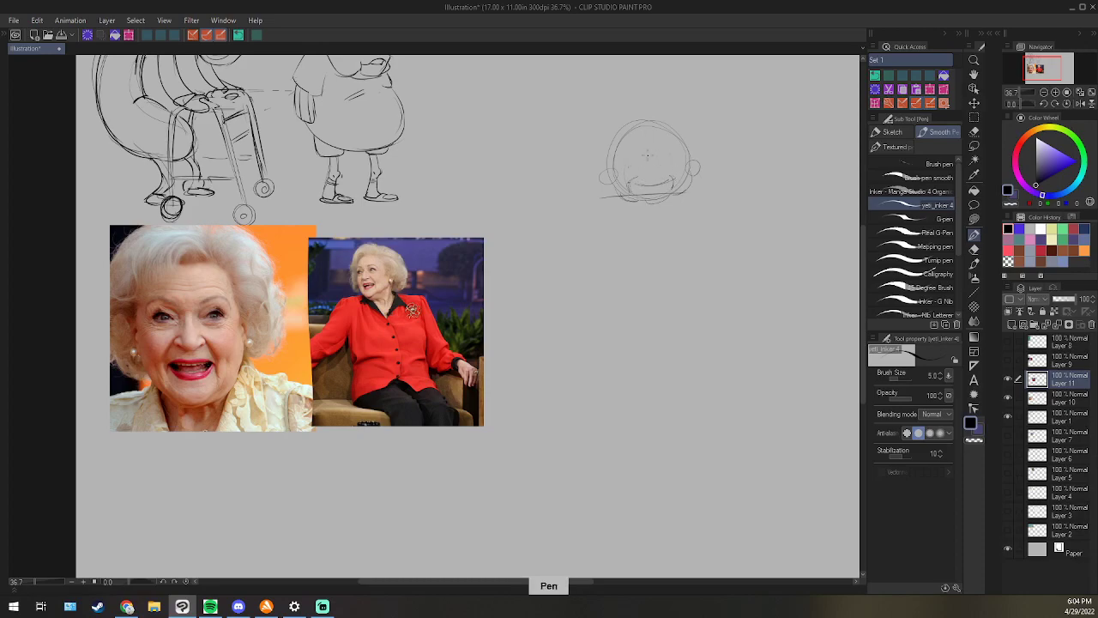
{"action": "left_click_drag", "start_coordinate": [630, 165], "coordinate": [671, 160]}
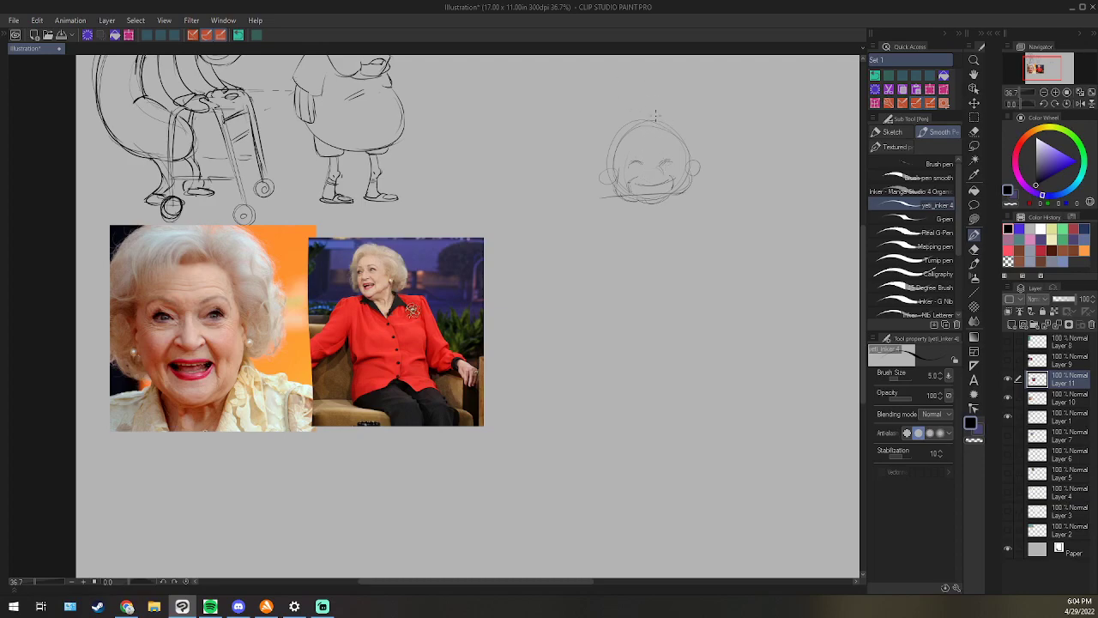
Sketch loose puffy curls around the top and side of the head, and erase the smile.
{"action": "left_click_drag", "start_coordinate": [684, 131], "coordinate": [700, 153]}
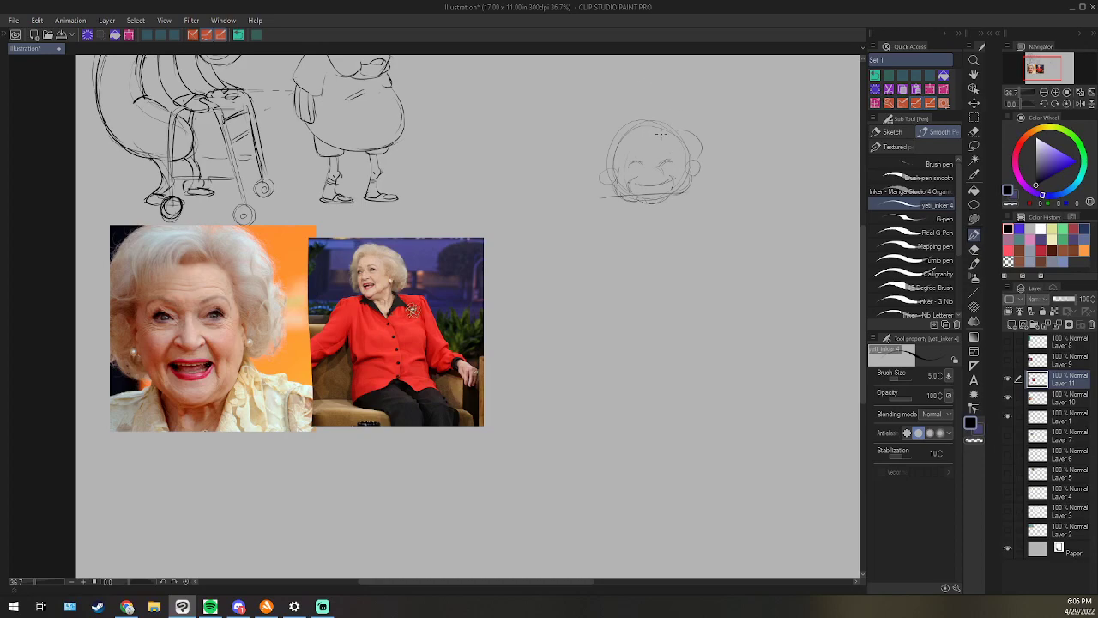
{"action": "mouse_move", "coordinate": [619, 114]}
{"action": "left_mouse_down"}
{"action": "mouse_move", "coordinate": [643, 100]}
{"action": "mouse_move", "coordinate": [672, 129]}
{"action": "left_mouse_up"}
{"action": "left_click_drag", "start_coordinate": [606, 165], "coordinate": [647, 152]}
{"action": "mouse_move", "coordinate": [662, 162]}
{"action": "left_mouse_down"}
{"action": "mouse_move", "coordinate": [673, 182]}
{"action": "mouse_move", "coordinate": [628, 184]}
{"action": "left_mouse_up"}
{"action": "key", "text": "p"}
Check the hidden reference pictures on Layers 8, 9 and 7, and leave the Layer 6 picture shown.
{"action": "left_click", "coordinate": [1010, 343]}
{"action": "left_click", "coordinate": [1010, 346]}
{"action": "left_click", "coordinate": [1009, 367]}
{"action": "left_click", "coordinate": [1008, 367]}
{"action": "left_click", "coordinate": [1009, 444]}
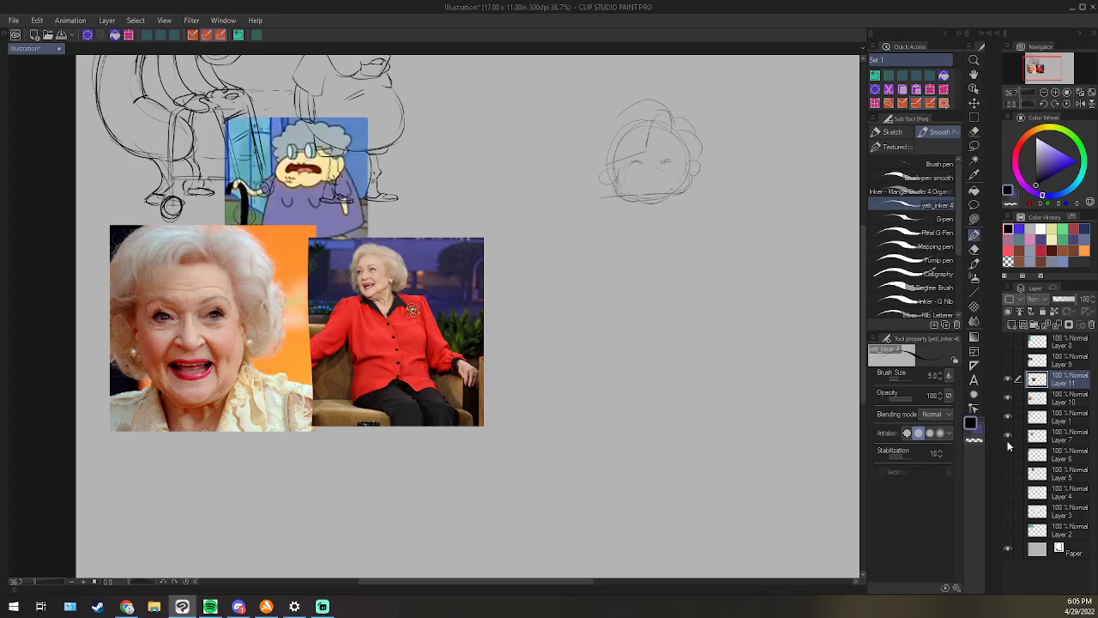
{"action": "left_click", "coordinate": [1008, 437]}
{"action": "left_click", "coordinate": [1008, 453]}
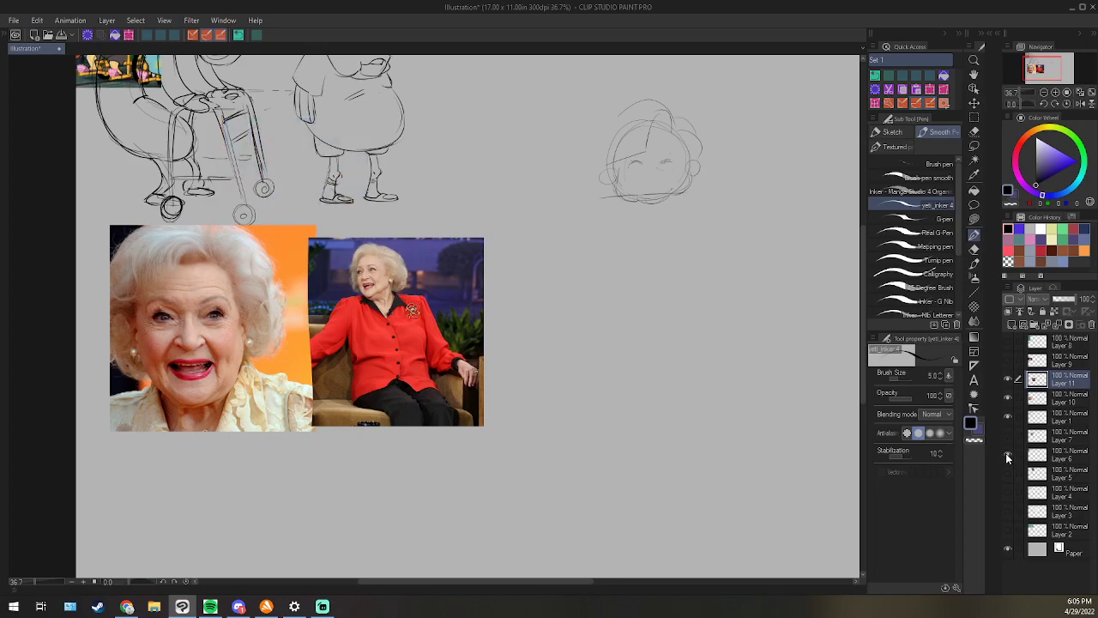
Move the Layer 6 cartoon picture beside the second character sketch, just above the reference photos.
{"action": "left_click", "coordinate": [975, 101]}
{"action": "left_click_drag", "start_coordinate": [699, 270], "coordinate": [687, 321]}
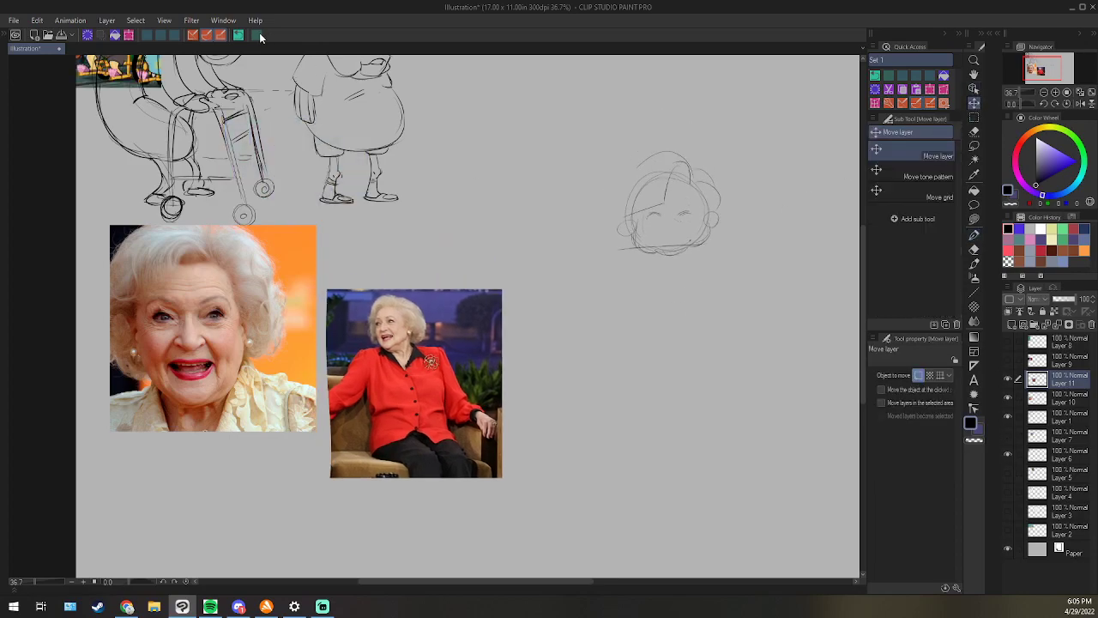
{"action": "key", "text": "ctrl+z"}
{"action": "left_click", "coordinate": [1065, 456]}
{"action": "left_click_drag", "start_coordinate": [536, 285], "coordinate": [764, 386]}
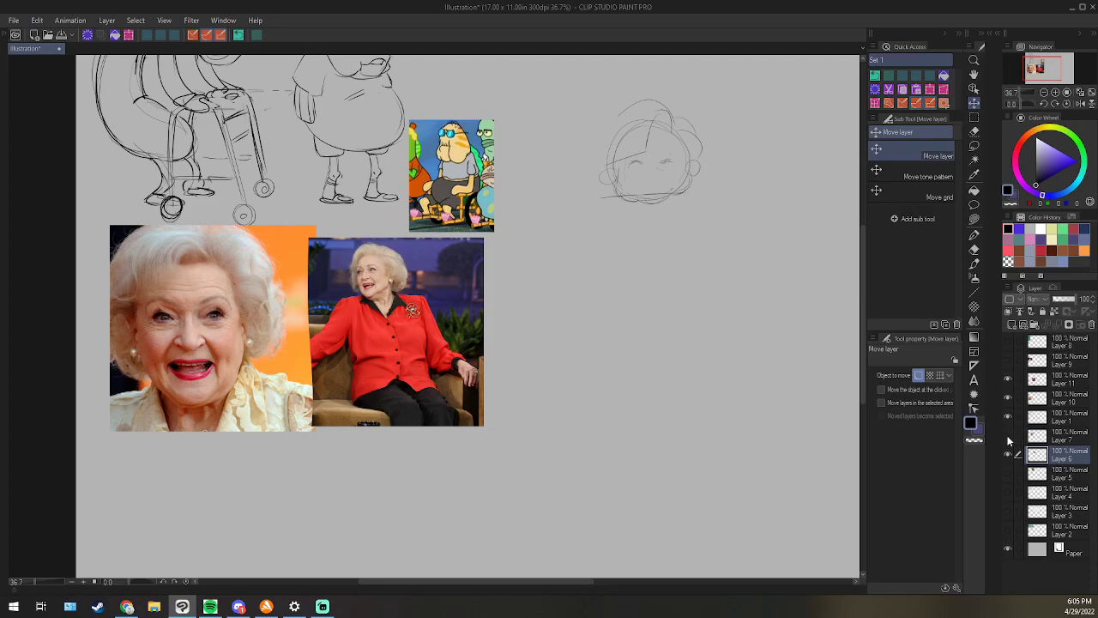
Show the Layer 7 picture of the purple-dressed old lady and move it beside the seated photo.
{"action": "left_click", "coordinate": [1007, 468]}
{"action": "left_click", "coordinate": [1009, 471]}
{"action": "left_click", "coordinate": [1007, 436]}
{"action": "left_click", "coordinate": [1057, 440]}
{"action": "left_click_drag", "start_coordinate": [635, 375], "coordinate": [738, 504]}
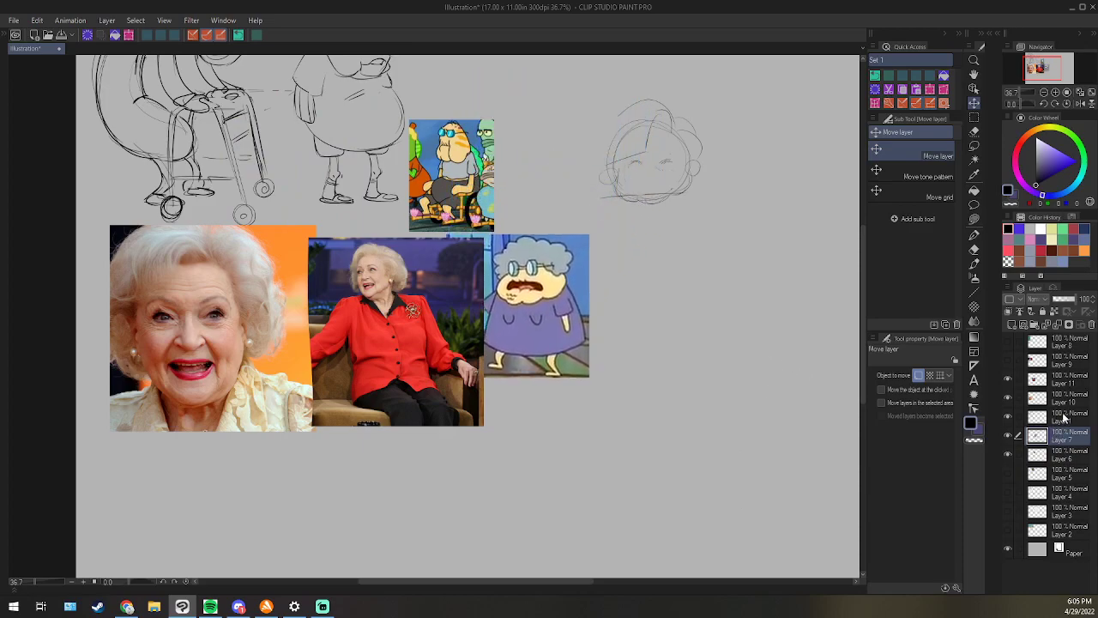
Toggle the visibility of Layers 1, 9 and 11 to find which layer holds the curly head sketch.
{"action": "left_click", "coordinate": [1062, 418]}
{"action": "left_click", "coordinate": [1008, 416]}
{"action": "left_click", "coordinate": [1009, 416]}
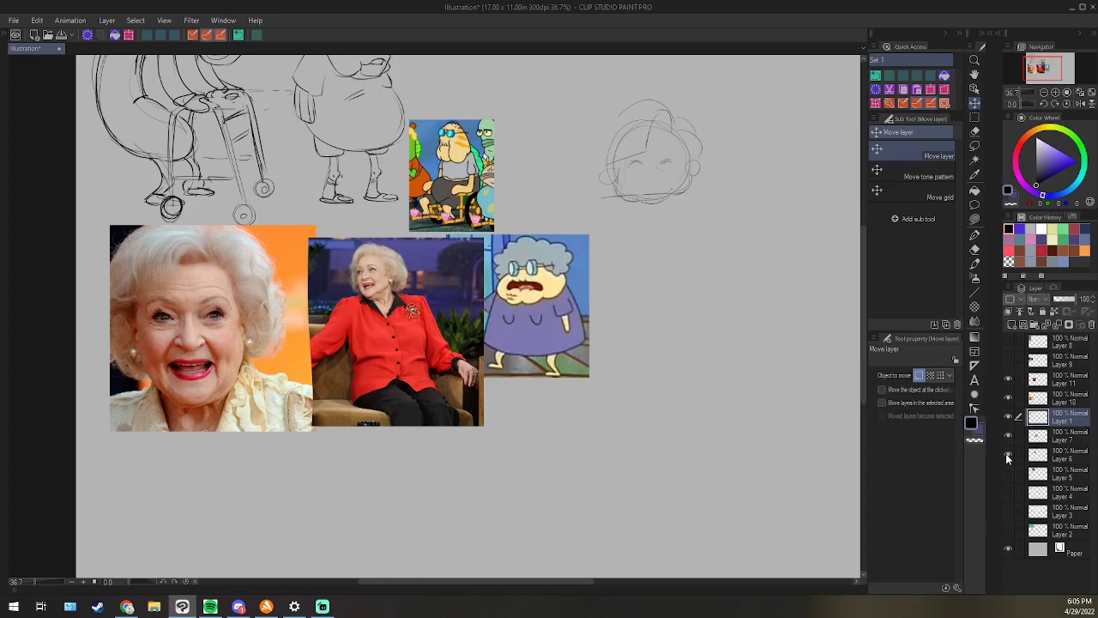
{"action": "left_click", "coordinate": [1011, 359]}
{"action": "left_click", "coordinate": [1010, 359]}
{"action": "left_click", "coordinate": [1009, 379]}
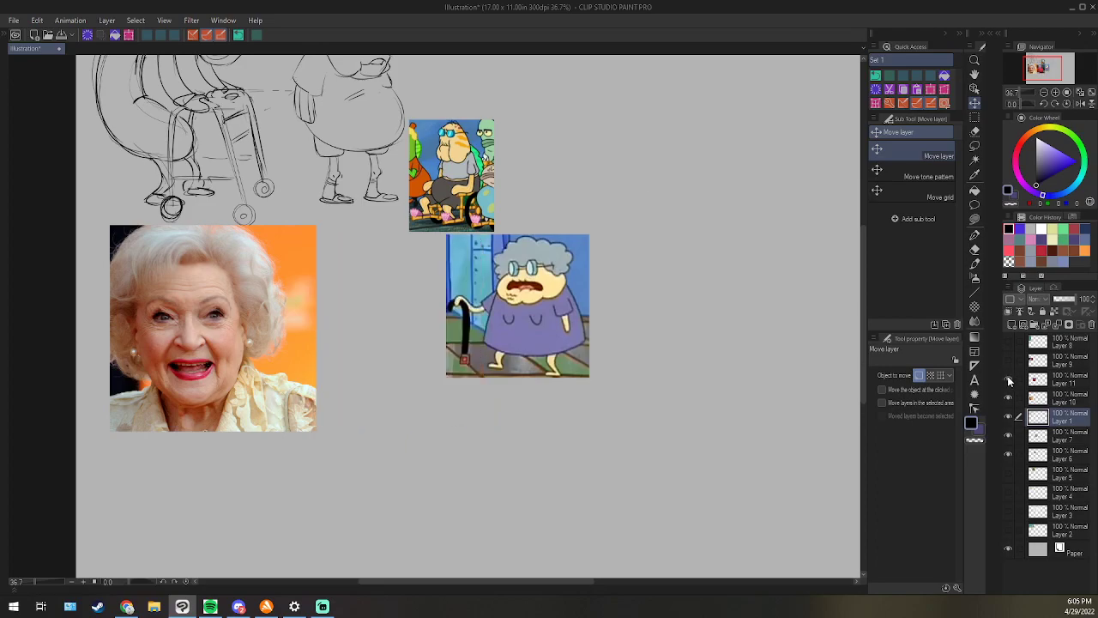
{"action": "left_click", "coordinate": [1008, 378]}
Erase the curly head sketch from Layer 11 with the erasing Lasso fill, keeping the photo on that layer.
{"action": "left_click", "coordinate": [1055, 379]}
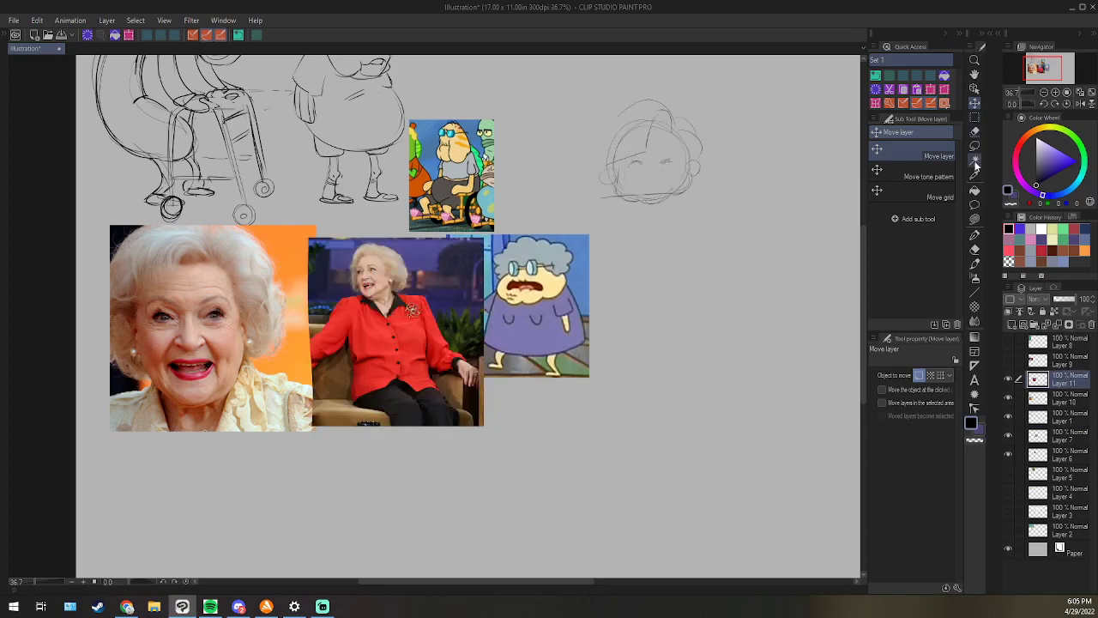
{"action": "left_click", "coordinate": [975, 205]}
{"action": "mouse_move", "coordinate": [697, 82]}
{"action": "left_mouse_down"}
{"action": "mouse_move", "coordinate": [649, 266]}
{"action": "mouse_move", "coordinate": [726, 93]}
{"action": "left_mouse_up"}
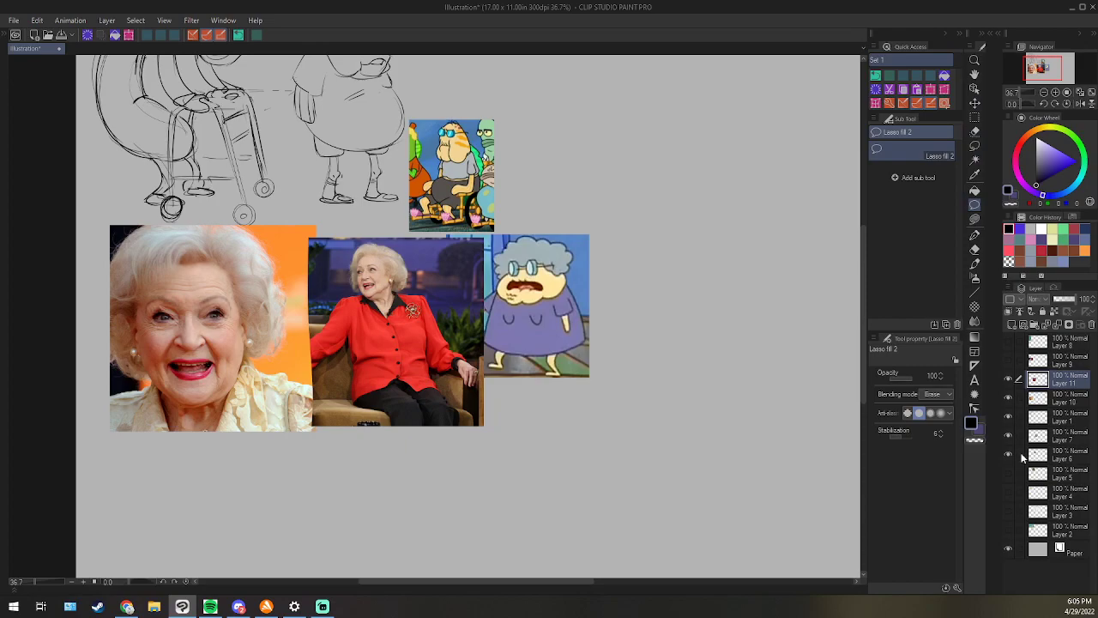
Rename Layer 1, which holds the character sketches, as "drawings" and shift its sketches slightly.
{"action": "left_click", "coordinate": [1008, 493]}
{"action": "left_click", "coordinate": [1009, 495]}
{"action": "left_click", "coordinate": [1010, 417]}
{"action": "left_click", "coordinate": [1010, 417]}
{"action": "left_click", "coordinate": [1065, 421]}
{"action": "double_click", "coordinate": [1065, 421]}
{"action": "type", "text": "Frawings"}
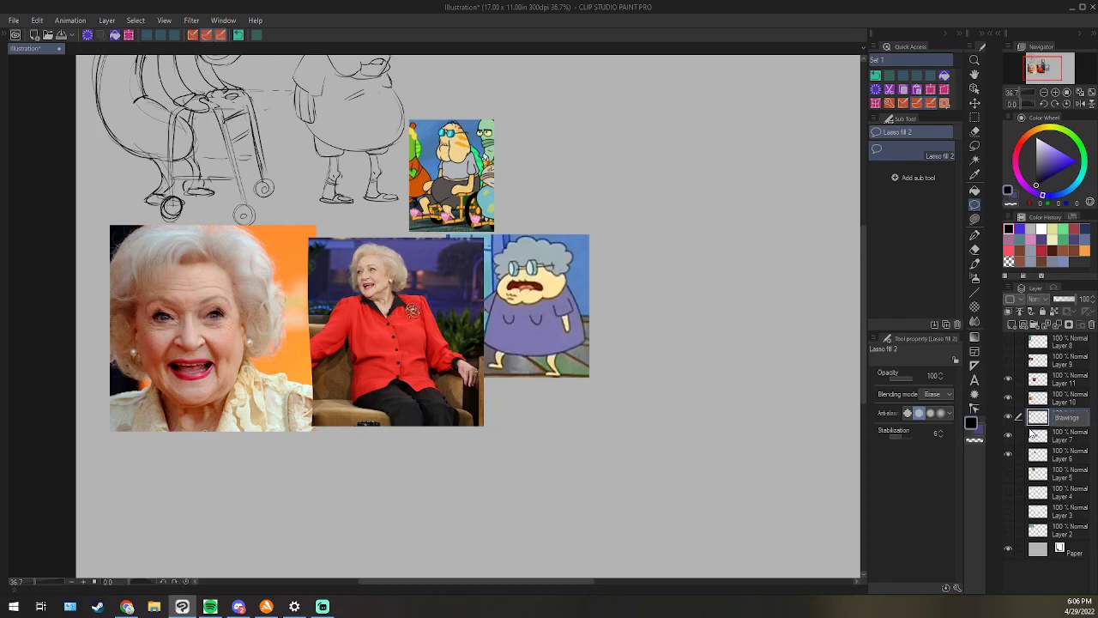
{"action": "key", "text": "Return"}
{"action": "left_click", "coordinate": [975, 103]}
{"action": "mouse_move", "coordinate": [699, 352]}
{"action": "left_mouse_down"}
{"action": "mouse_move", "coordinate": [742, 360]}
{"action": "mouse_move", "coordinate": [711, 359]}
{"action": "left_mouse_up"}
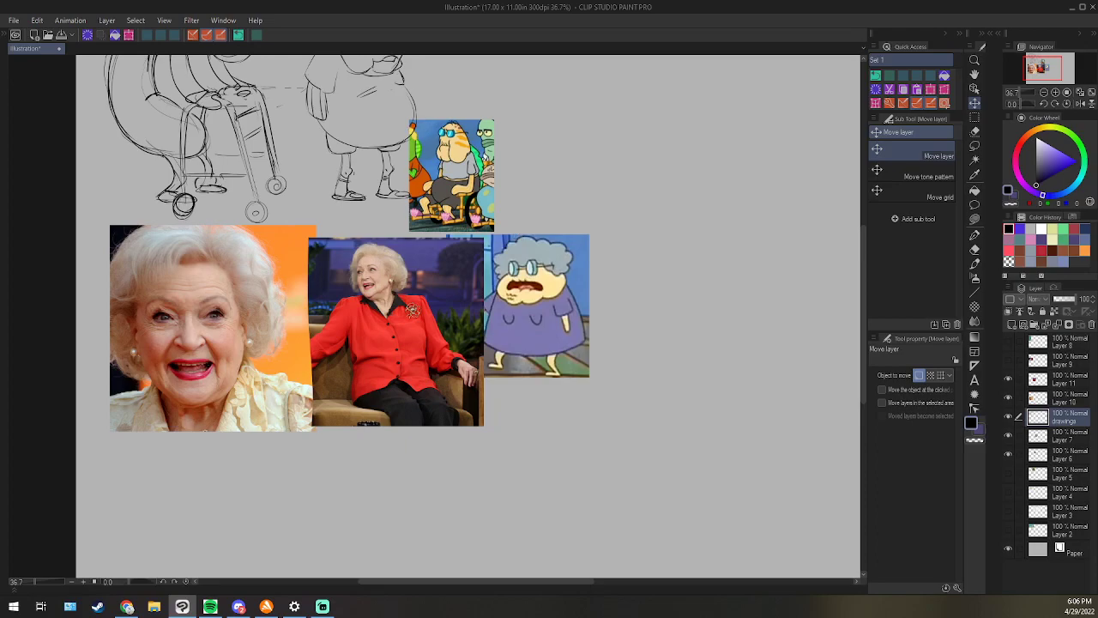
Paste the cartoon picture of the elderly sponge lady and place it beside the seated cartoon reference.
{"action": "key", "text": "alt+Tab"}
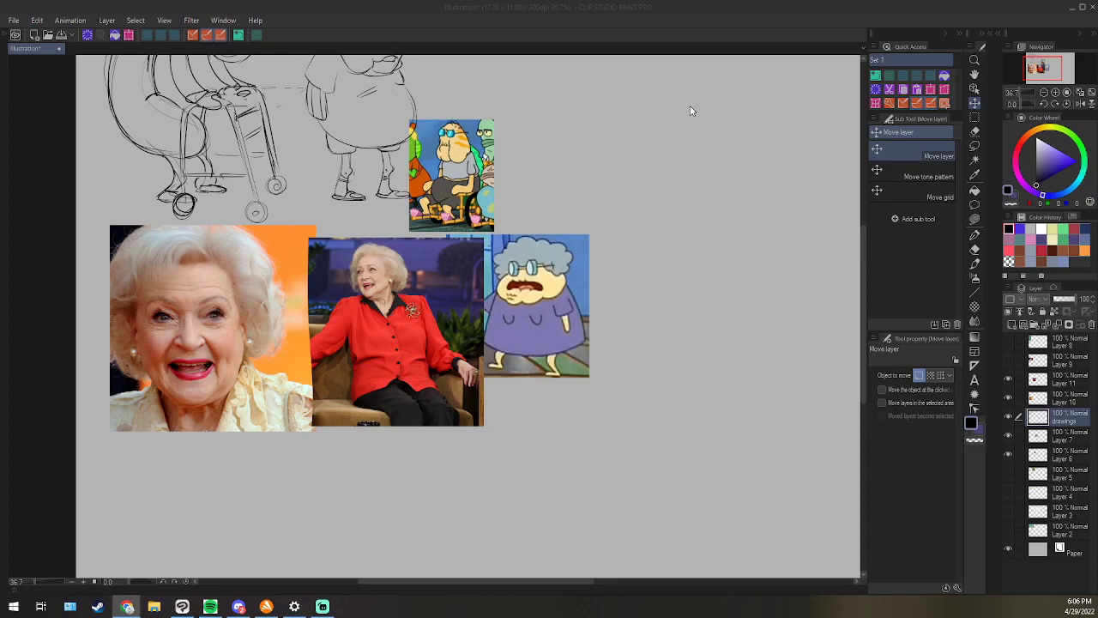
{"action": "left_click", "coordinate": [655, 10]}
{"action": "key", "text": "ctrl+v"}
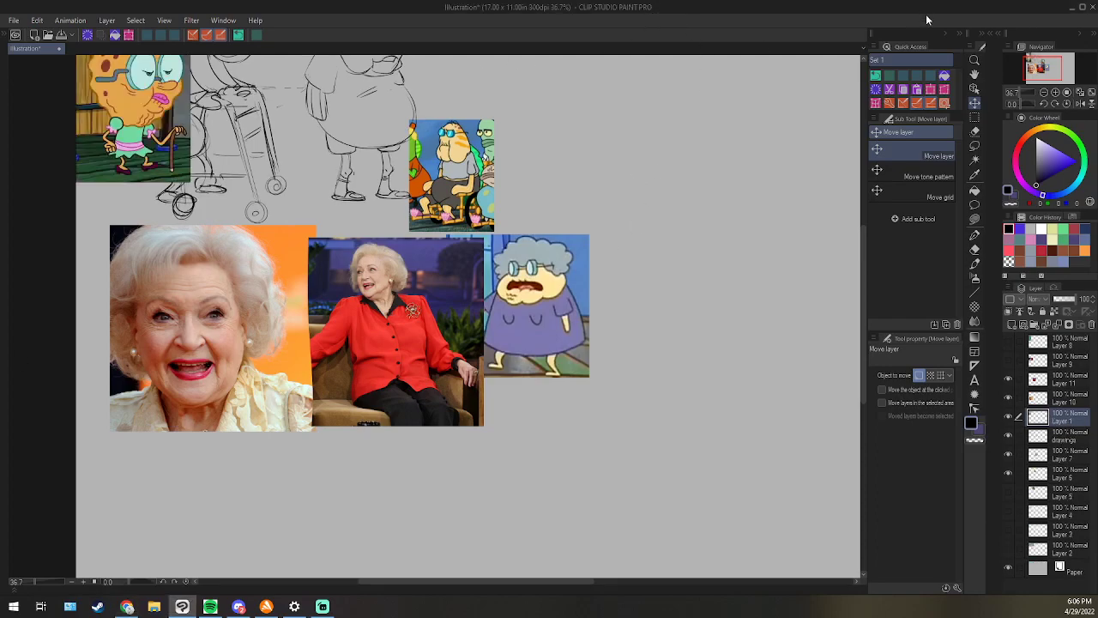
{"action": "left_click_drag", "start_coordinate": [340, 153], "coordinate": [584, 182]}
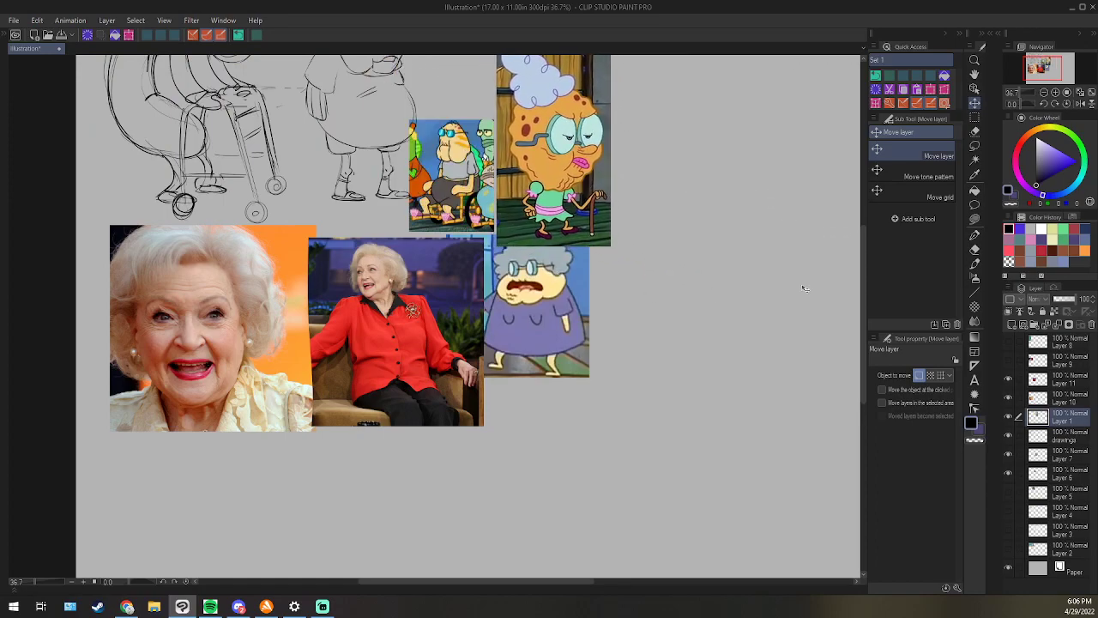
Move the drawings layer below Layer 6 and sketch a round head on it in the empty area beside the references.
{"action": "left_click", "coordinate": [975, 234]}
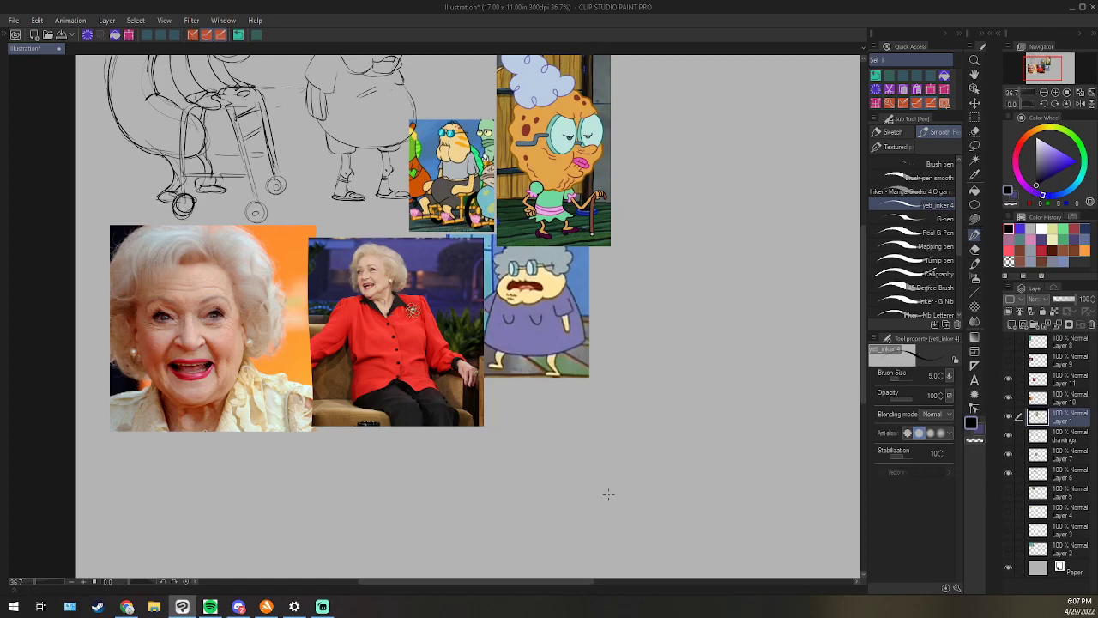
{"action": "left_click_drag", "start_coordinate": [1062, 438], "coordinate": [1068, 486]}
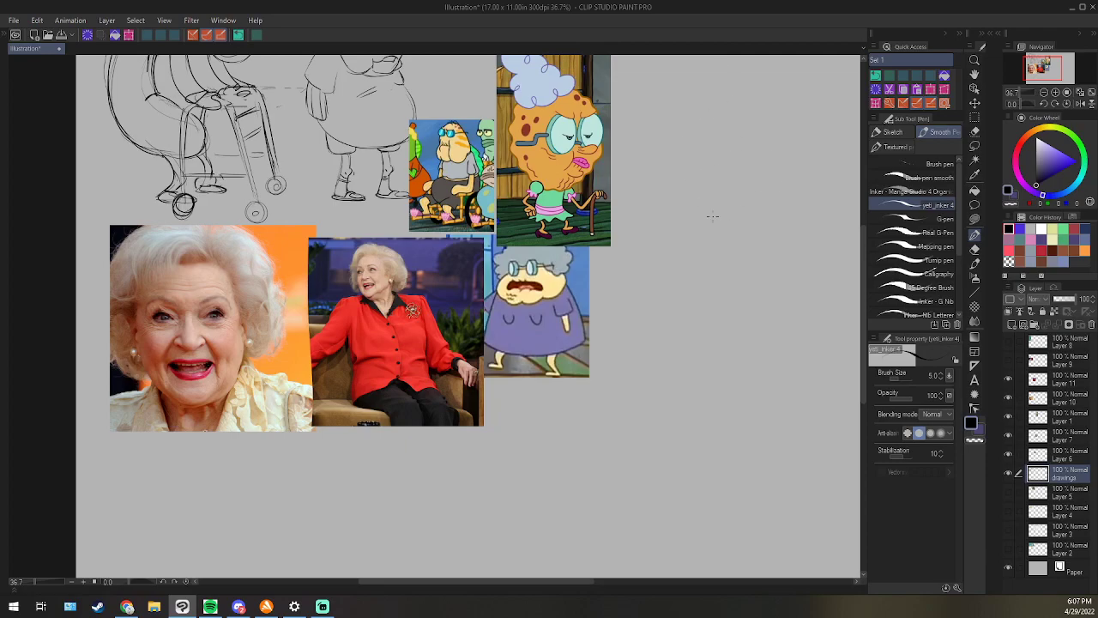
{"action": "mouse_move", "coordinate": [726, 214]}
{"action": "left_mouse_down"}
{"action": "mouse_move", "coordinate": [771, 177]}
{"action": "mouse_move", "coordinate": [715, 148]}
{"action": "mouse_move", "coordinate": [757, 197]}
{"action": "mouse_move", "coordinate": [701, 217]}
{"action": "mouse_move", "coordinate": [781, 198]}
{"action": "mouse_move", "coordinate": [711, 128]}
{"action": "mouse_move", "coordinate": [735, 222]}
{"action": "mouse_move", "coordinate": [763, 135]}
{"action": "left_mouse_up"}
{"action": "key", "text": "ctrl+z"}
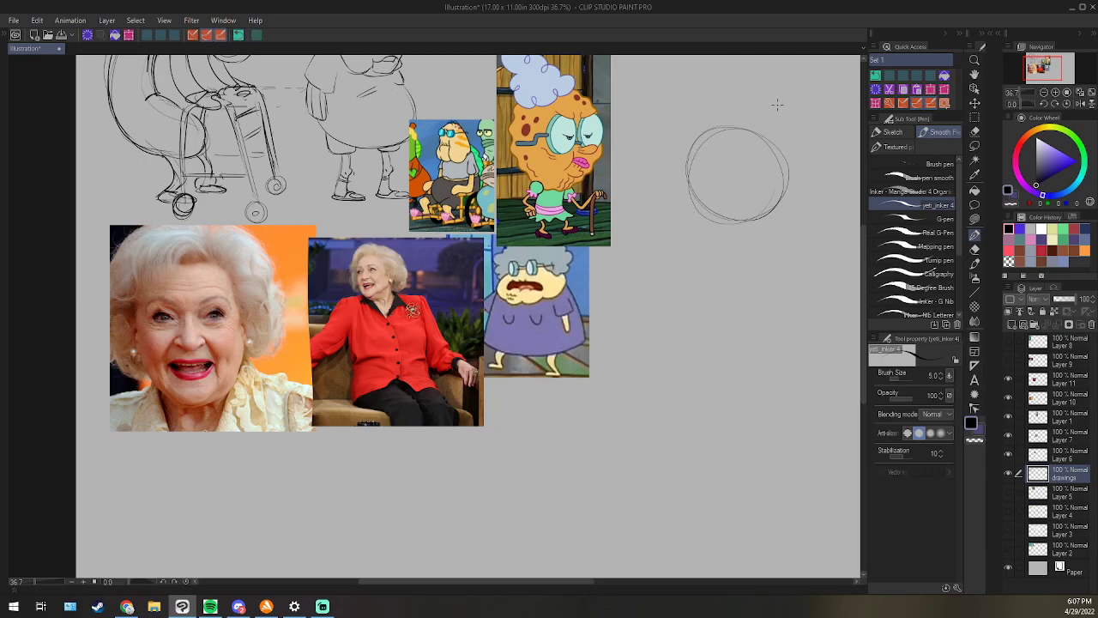
Add face guidelines, an ear, a smile and puffy curls around both sides of the round head.
{"action": "left_click_drag", "start_coordinate": [691, 200], "coordinate": [689, 206]}
{"action": "left_click_drag", "start_coordinate": [794, 199], "coordinate": [786, 202]}
{"action": "mouse_move", "coordinate": [729, 160]}
{"action": "left_mouse_down"}
{"action": "mouse_move", "coordinate": [766, 135]}
{"action": "mouse_move", "coordinate": [747, 143]}
{"action": "mouse_move", "coordinate": [696, 116]}
{"action": "mouse_move", "coordinate": [753, 122]}
{"action": "left_mouse_up"}
{"action": "mouse_move", "coordinate": [676, 138]}
{"action": "left_mouse_down"}
{"action": "mouse_move", "coordinate": [659, 215]}
{"action": "mouse_move", "coordinate": [702, 227]}
{"action": "left_mouse_up"}
{"action": "mouse_move", "coordinate": [758, 121]}
{"action": "left_mouse_down"}
{"action": "mouse_move", "coordinate": [792, 127]}
{"action": "mouse_move", "coordinate": [798, 178]}
{"action": "left_mouse_up"}
{"action": "left_click_drag", "start_coordinate": [717, 185], "coordinate": [731, 183]}
{"action": "mouse_move", "coordinate": [734, 217]}
{"action": "left_mouse_down"}
{"action": "mouse_move", "coordinate": [720, 228]}
{"action": "mouse_move", "coordinate": [775, 188]}
{"action": "mouse_move", "coordinate": [750, 215]}
{"action": "left_mouse_up"}
{"action": "left_click_drag", "start_coordinate": [788, 174], "coordinate": [778, 213]}
{"action": "left_click_drag", "start_coordinate": [718, 229], "coordinate": [772, 215]}
{"action": "mouse_move", "coordinate": [696, 225]}
{"action": "left_mouse_down"}
{"action": "mouse_move", "coordinate": [774, 217]}
{"action": "mouse_move", "coordinate": [759, 218]}
{"action": "mouse_move", "coordinate": [782, 192]}
{"action": "mouse_move", "coordinate": [770, 222]}
{"action": "mouse_move", "coordinate": [697, 226]}
{"action": "left_mouse_up"}
{"action": "key", "text": "e"}
{"action": "key", "text": "p"}
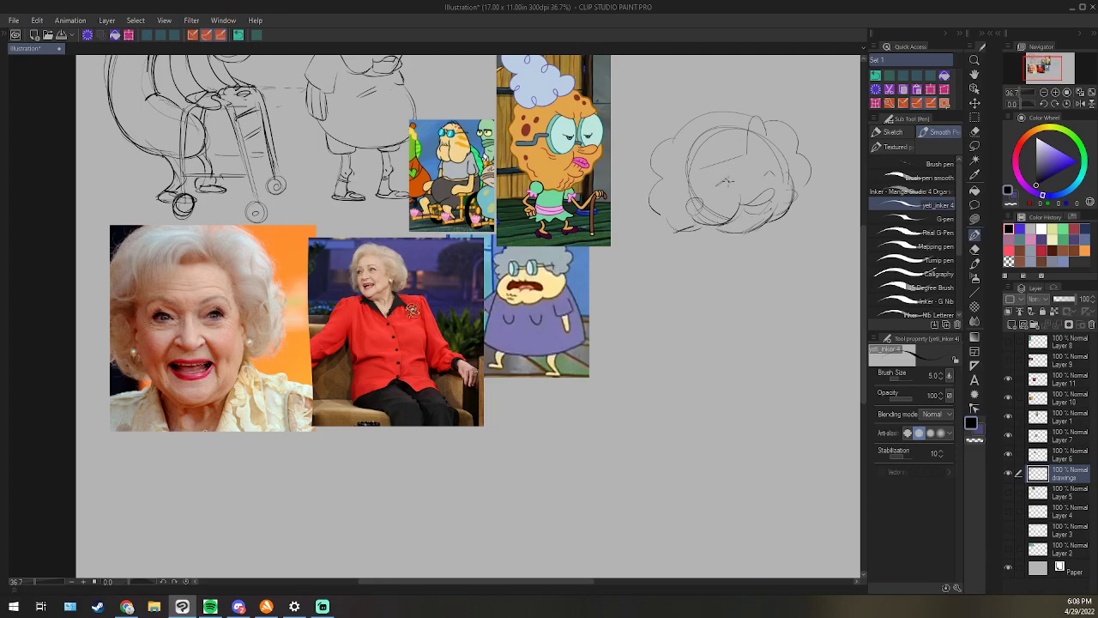
Sketch arched closed eyes and rework the smile, cheek and jaw on the curly-haired head.
{"action": "left_click_drag", "start_coordinate": [718, 186], "coordinate": [771, 179]}
{"action": "left_click_drag", "start_coordinate": [774, 197], "coordinate": [760, 214]}
{"action": "mouse_move", "coordinate": [750, 129]}
{"action": "left_mouse_down"}
{"action": "mouse_move", "coordinate": [794, 190]}
{"action": "mouse_move", "coordinate": [781, 216]}
{"action": "left_mouse_up"}
{"action": "key", "text": "e"}
{"action": "key", "text": "p"}
{"action": "mouse_move", "coordinate": [697, 211]}
{"action": "left_mouse_down"}
{"action": "mouse_move", "coordinate": [723, 226]}
{"action": "mouse_move", "coordinate": [739, 218]}
{"action": "left_mouse_up"}
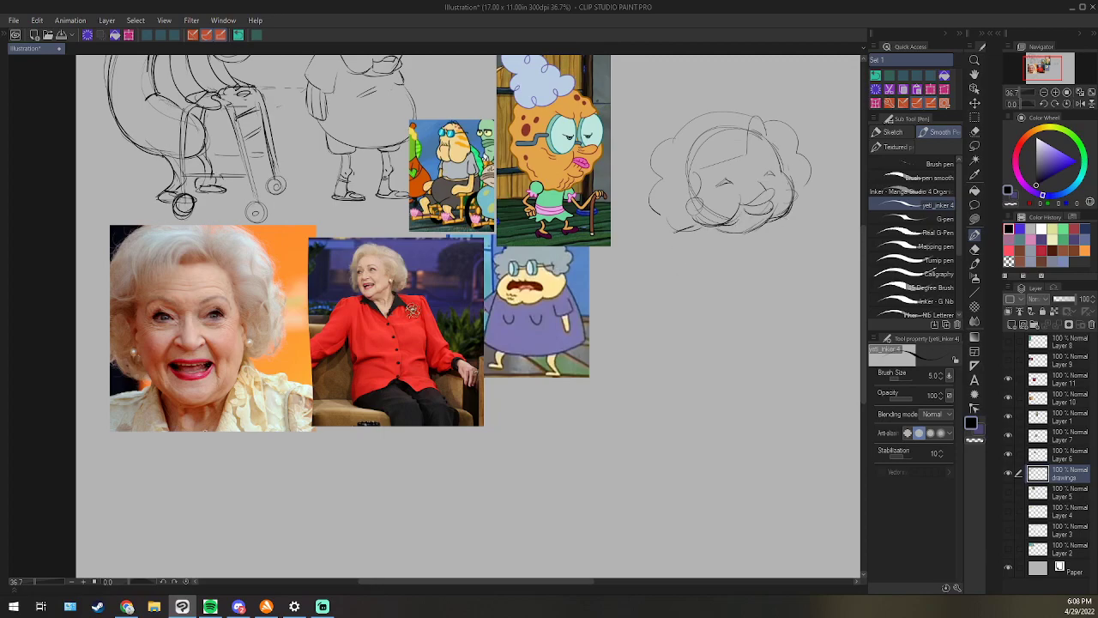
{"action": "key", "text": "alt+Tab"}
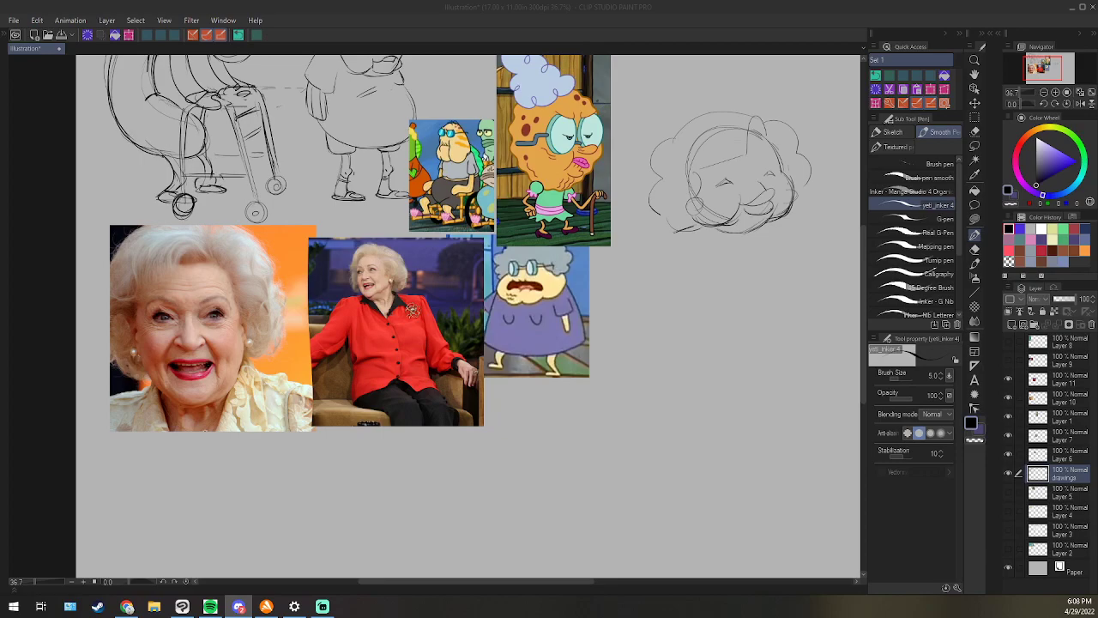
{"action": "left_click", "coordinate": [704, 29]}
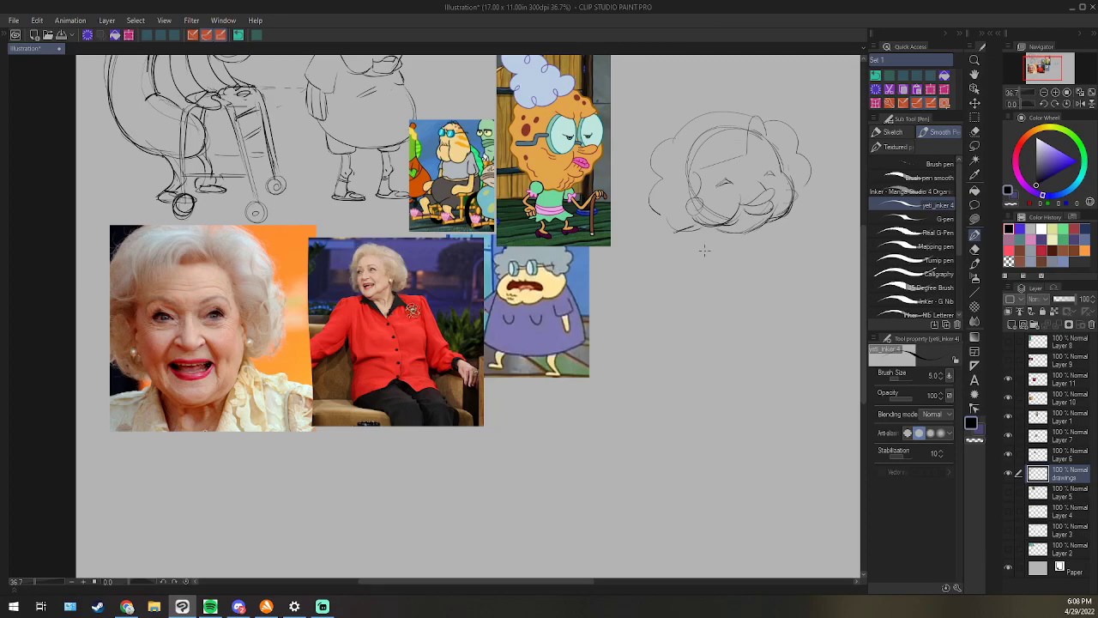
Sketch the lady's sloping shoulders and pointed shirt collar below the head, erasing and redrawing stray lines.
{"action": "left_click_drag", "start_coordinate": [668, 235], "coordinate": [648, 268]}
{"action": "mouse_move", "coordinate": [747, 260]}
{"action": "left_mouse_down"}
{"action": "mouse_move", "coordinate": [713, 257]}
{"action": "mouse_move", "coordinate": [752, 246]}
{"action": "mouse_move", "coordinate": [740, 256]}
{"action": "mouse_move", "coordinate": [707, 250]}
{"action": "mouse_move", "coordinate": [742, 255]}
{"action": "mouse_move", "coordinate": [752, 243]}
{"action": "left_mouse_up"}
{"action": "key", "text": "e"}
{"action": "key", "text": "p"}
{"action": "key", "text": "e"}
{"action": "key", "text": "p"}
{"action": "key", "text": "e"}
{"action": "mouse_move", "coordinate": [670, 232]}
{"action": "left_mouse_down"}
{"action": "mouse_move", "coordinate": [649, 264]}
{"action": "mouse_move", "coordinate": [669, 234]}
{"action": "mouse_move", "coordinate": [657, 282]}
{"action": "left_mouse_up"}
{"action": "key", "text": "p"}
{"action": "key", "text": "e"}
{"action": "key", "text": "p"}
Sketch the lady's rounded torso with a low bust line, an open shirt hem and the first leg.
{"action": "left_click_drag", "start_coordinate": [772, 232], "coordinate": [773, 249]}
{"action": "left_click_drag", "start_coordinate": [673, 224], "coordinate": [652, 331]}
{"action": "mouse_move", "coordinate": [667, 249]}
{"action": "left_mouse_down"}
{"action": "mouse_move", "coordinate": [653, 340]}
{"action": "mouse_move", "coordinate": [743, 343]}
{"action": "left_mouse_up"}
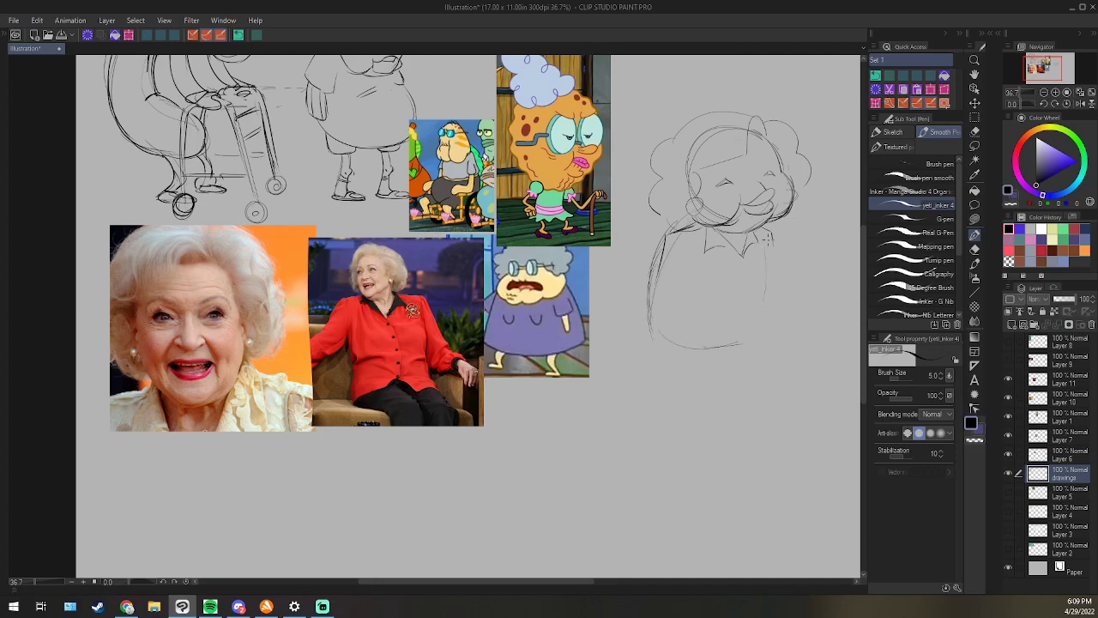
{"action": "mouse_move", "coordinate": [765, 266]}
{"action": "left_mouse_down"}
{"action": "mouse_move", "coordinate": [741, 293]}
{"action": "mouse_move", "coordinate": [756, 292]}
{"action": "mouse_move", "coordinate": [686, 282]}
{"action": "mouse_move", "coordinate": [727, 293]}
{"action": "mouse_move", "coordinate": [707, 313]}
{"action": "mouse_move", "coordinate": [757, 307]}
{"action": "mouse_move", "coordinate": [755, 338]}
{"action": "mouse_move", "coordinate": [688, 326]}
{"action": "mouse_move", "coordinate": [724, 338]}
{"action": "mouse_move", "coordinate": [724, 352]}
{"action": "mouse_move", "coordinate": [650, 337]}
{"action": "left_mouse_up"}
{"action": "mouse_move", "coordinate": [762, 307]}
{"action": "left_mouse_down"}
{"action": "mouse_move", "coordinate": [764, 343]}
{"action": "mouse_move", "coordinate": [739, 342]}
{"action": "mouse_move", "coordinate": [674, 394]}
{"action": "mouse_move", "coordinate": [706, 397]}
{"action": "left_mouse_up"}
Erase and redraw the near shoulder line more cleanly, and add the far arm and second leg.
{"action": "key", "text": "e"}
{"action": "left_click_drag", "start_coordinate": [689, 224], "coordinate": [660, 277]}
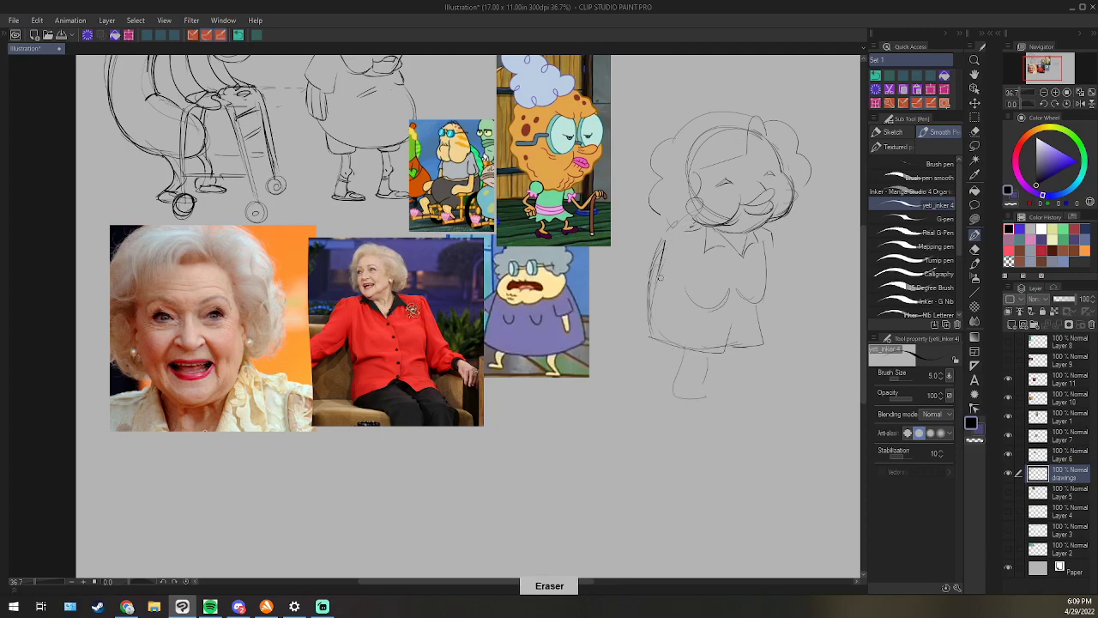
{"action": "key", "text": "p"}
{"action": "left_click_drag", "start_coordinate": [689, 217], "coordinate": [662, 243]}
{"action": "key", "text": "e"}
{"action": "left_click_drag", "start_coordinate": [747, 351], "coordinate": [746, 386]}
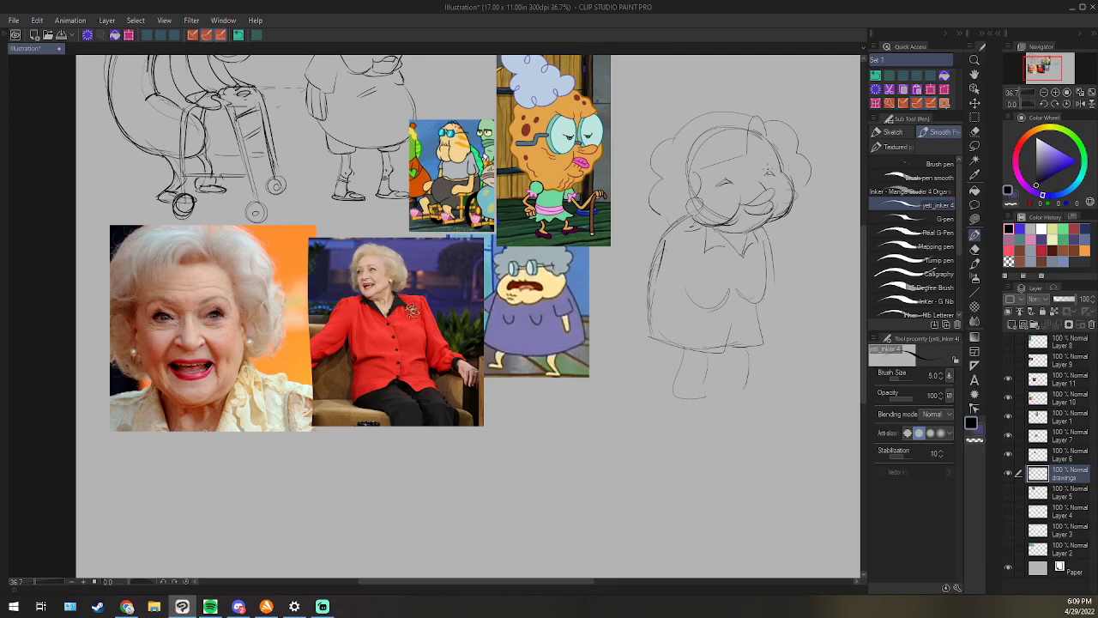
Clean up the head circle over the face and draw a bolder swept hairline across the forehead.
{"action": "mouse_move", "coordinate": [735, 163]}
{"action": "left_mouse_down"}
{"action": "mouse_move", "coordinate": [717, 172]}
{"action": "mouse_move", "coordinate": [770, 175]}
{"action": "mouse_move", "coordinate": [778, 220]}
{"action": "mouse_move", "coordinate": [727, 217]}
{"action": "mouse_move", "coordinate": [743, 216]}
{"action": "left_mouse_up"}
{"action": "mouse_move", "coordinate": [690, 188]}
{"action": "left_mouse_down"}
{"action": "mouse_move", "coordinate": [701, 144]}
{"action": "mouse_move", "coordinate": [743, 135]}
{"action": "mouse_move", "coordinate": [726, 169]}
{"action": "mouse_move", "coordinate": [694, 174]}
{"action": "left_mouse_up"}
{"action": "key", "text": "p"}
{"action": "key", "text": "e"}
{"action": "key", "text": "p"}
{"action": "mouse_move", "coordinate": [749, 131]}
{"action": "left_mouse_down"}
{"action": "mouse_move", "coordinate": [693, 172]}
{"action": "mouse_move", "coordinate": [670, 174]}
{"action": "mouse_move", "coordinate": [696, 194]}
{"action": "left_mouse_up"}
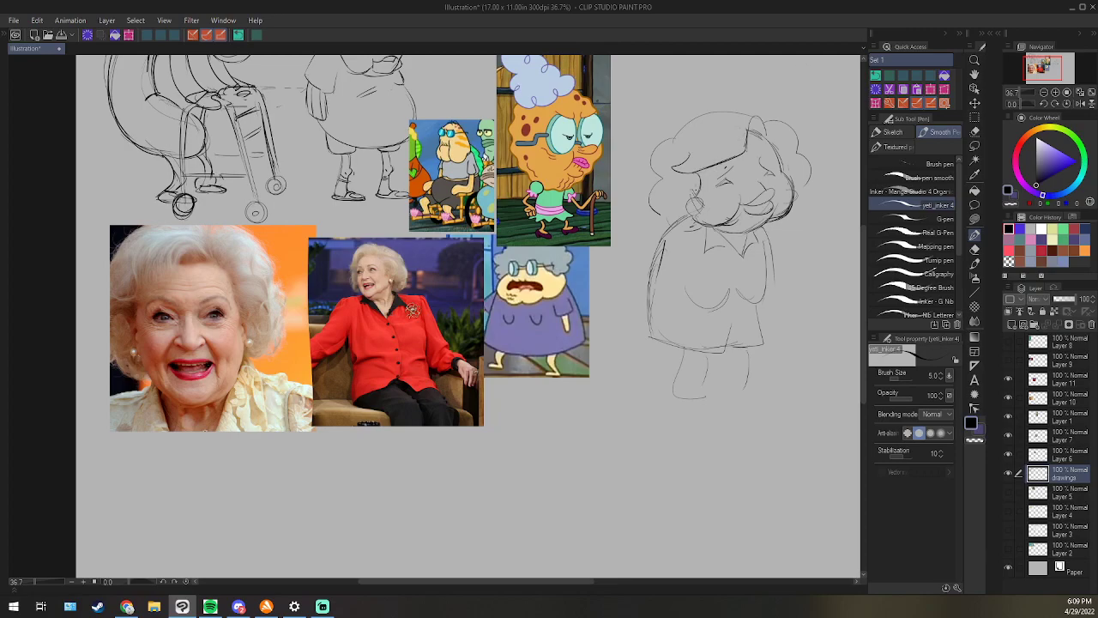
Redraw the squinting eyes with crease lines and refine the mouth and chin of the lady's face.
{"action": "key", "text": "e"}
{"action": "key", "text": "p"}
{"action": "key", "text": "e"}
{"action": "key", "text": "p"}
{"action": "left_click_drag", "start_coordinate": [709, 191], "coordinate": [727, 185]}
{"action": "left_click_drag", "start_coordinate": [737, 205], "coordinate": [789, 203]}
{"action": "key", "text": "e"}
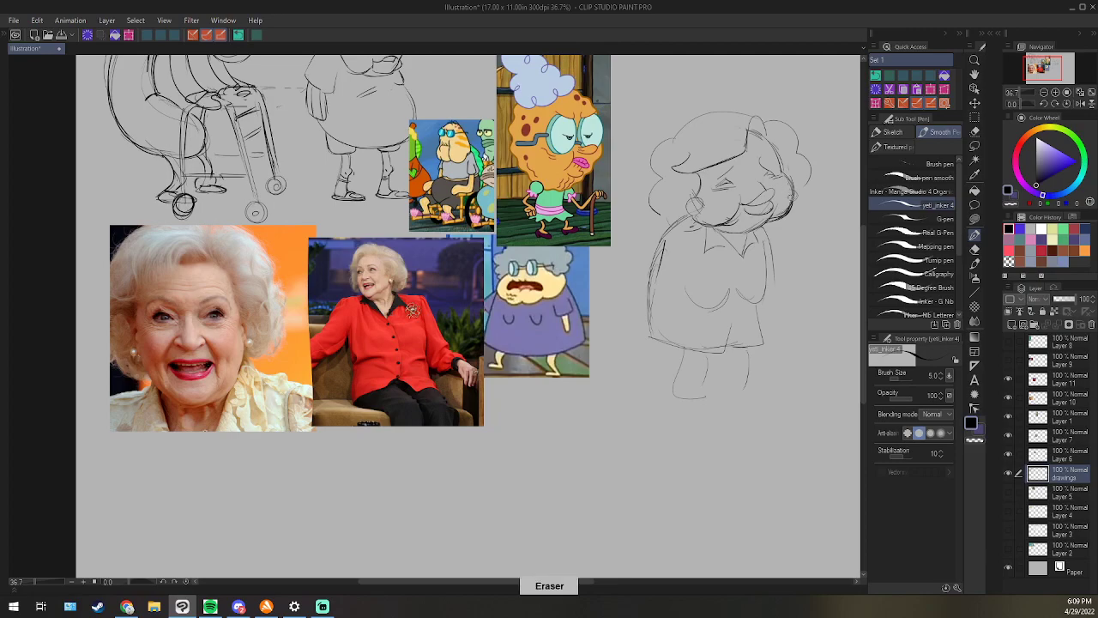
{"action": "key", "text": "p"}
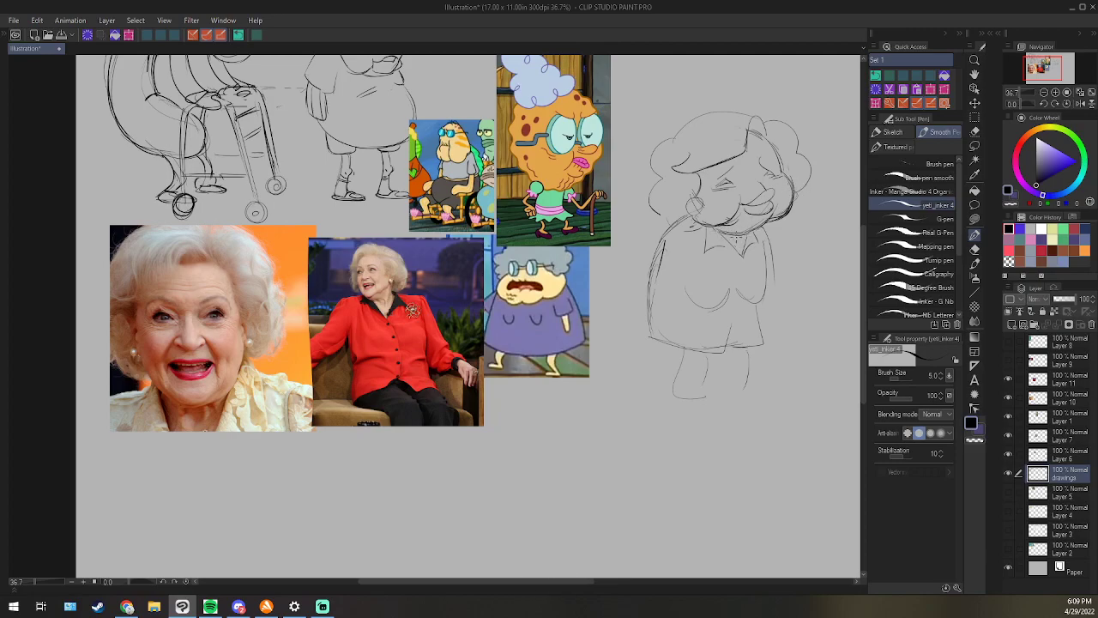
Redraw both of the lady's legs as short straight shapes with flat feet.
{"action": "key", "text": "e"}
{"action": "key", "text": "p"}
{"action": "left_click_drag", "start_coordinate": [711, 397], "coordinate": [674, 390]}
{"action": "left_click_drag", "start_coordinate": [683, 354], "coordinate": [675, 392]}
{"action": "left_click_drag", "start_coordinate": [703, 348], "coordinate": [697, 389]}
{"action": "key", "text": "e"}
{"action": "key", "text": "p"}
{"action": "mouse_move", "coordinate": [745, 393]}
{"action": "left_mouse_down"}
{"action": "mouse_move", "coordinate": [766, 394]}
{"action": "mouse_move", "coordinate": [731, 393]}
{"action": "mouse_move", "coordinate": [726, 351]}
{"action": "mouse_move", "coordinate": [722, 390]}
{"action": "left_mouse_up"}
{"action": "mouse_move", "coordinate": [743, 346]}
{"action": "left_mouse_down"}
{"action": "mouse_move", "coordinate": [745, 387]}
{"action": "mouse_move", "coordinate": [735, 393]}
{"action": "mouse_move", "coordinate": [760, 393]}
{"action": "left_mouse_up"}
{"action": "key", "text": "e"}
{"action": "key", "text": "p"}
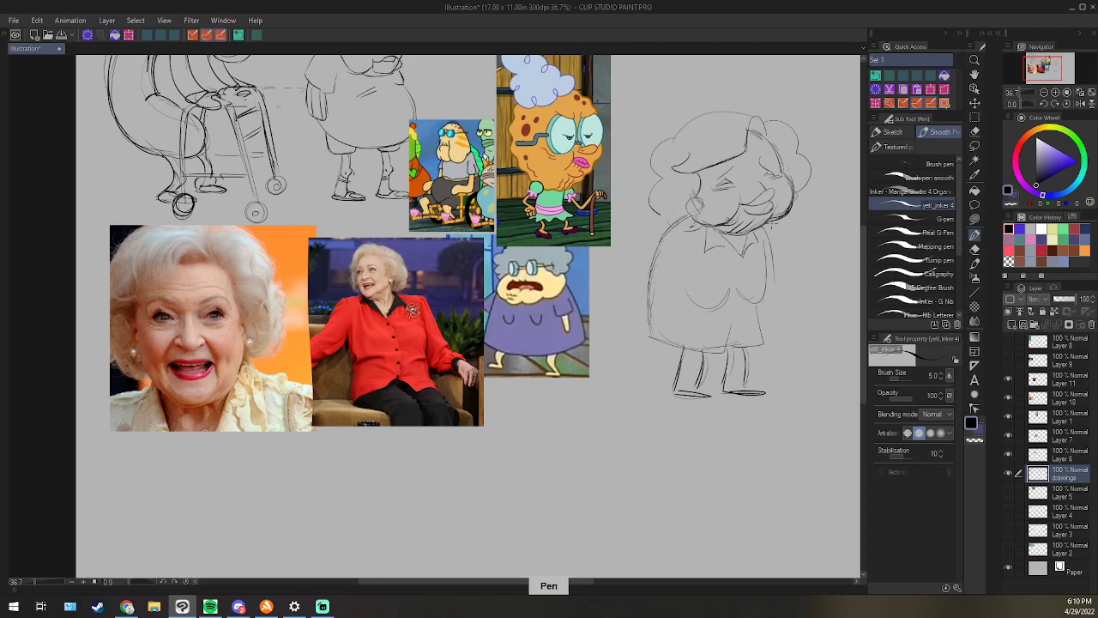
Draw the near arm hanging at the lady's side, with a sleeve cuff and a small hand.
{"action": "left_click_drag", "start_coordinate": [663, 315], "coordinate": [690, 318]}
{"action": "left_click_drag", "start_coordinate": [672, 232], "coordinate": [655, 306]}
{"action": "left_click_drag", "start_coordinate": [655, 305], "coordinate": [676, 316]}
{"action": "mouse_move", "coordinate": [698, 257]}
{"action": "left_mouse_down"}
{"action": "mouse_move", "coordinate": [689, 314]}
{"action": "mouse_move", "coordinate": [670, 313]}
{"action": "mouse_move", "coordinate": [691, 321]}
{"action": "left_mouse_up"}
{"action": "key", "text": "e"}
{"action": "key", "text": "p"}
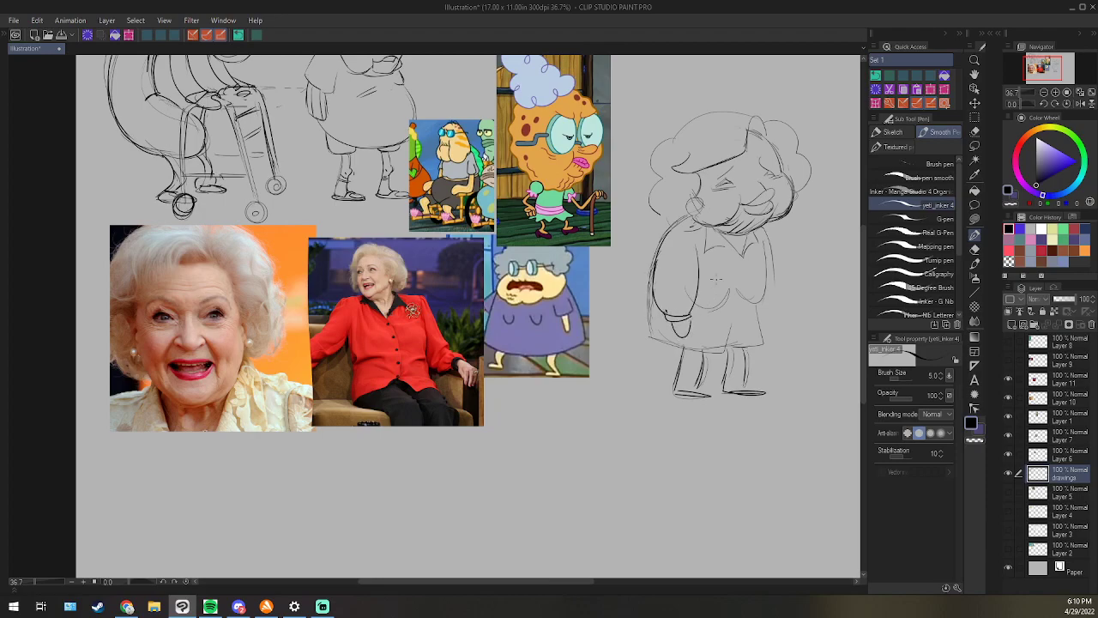
Redraw the shirt's back outline and hem in darker lines, and define the far arm.
{"action": "key", "text": "e"}
{"action": "mouse_move", "coordinate": [653, 326]}
{"action": "left_mouse_down"}
{"action": "mouse_move", "coordinate": [653, 246]}
{"action": "mouse_move", "coordinate": [647, 299]}
{"action": "left_mouse_up"}
{"action": "key", "text": "p"}
{"action": "mouse_move", "coordinate": [652, 261]}
{"action": "left_mouse_down"}
{"action": "mouse_move", "coordinate": [647, 331]}
{"action": "mouse_move", "coordinate": [642, 313]}
{"action": "mouse_move", "coordinate": [709, 352]}
{"action": "left_mouse_up"}
{"action": "mouse_move", "coordinate": [647, 331]}
{"action": "left_mouse_down"}
{"action": "mouse_move", "coordinate": [720, 353]}
{"action": "mouse_move", "coordinate": [764, 347]}
{"action": "mouse_move", "coordinate": [724, 357]}
{"action": "left_mouse_up"}
{"action": "mouse_move", "coordinate": [760, 246]}
{"action": "left_mouse_down"}
{"action": "mouse_move", "coordinate": [764, 297]}
{"action": "mouse_move", "coordinate": [740, 271]}
{"action": "mouse_move", "coordinate": [729, 284]}
{"action": "mouse_move", "coordinate": [758, 334]}
{"action": "left_mouse_up"}
{"action": "mouse_move", "coordinate": [769, 237]}
{"action": "left_mouse_down"}
{"action": "mouse_move", "coordinate": [773, 304]}
{"action": "mouse_move", "coordinate": [760, 318]}
{"action": "left_mouse_up"}
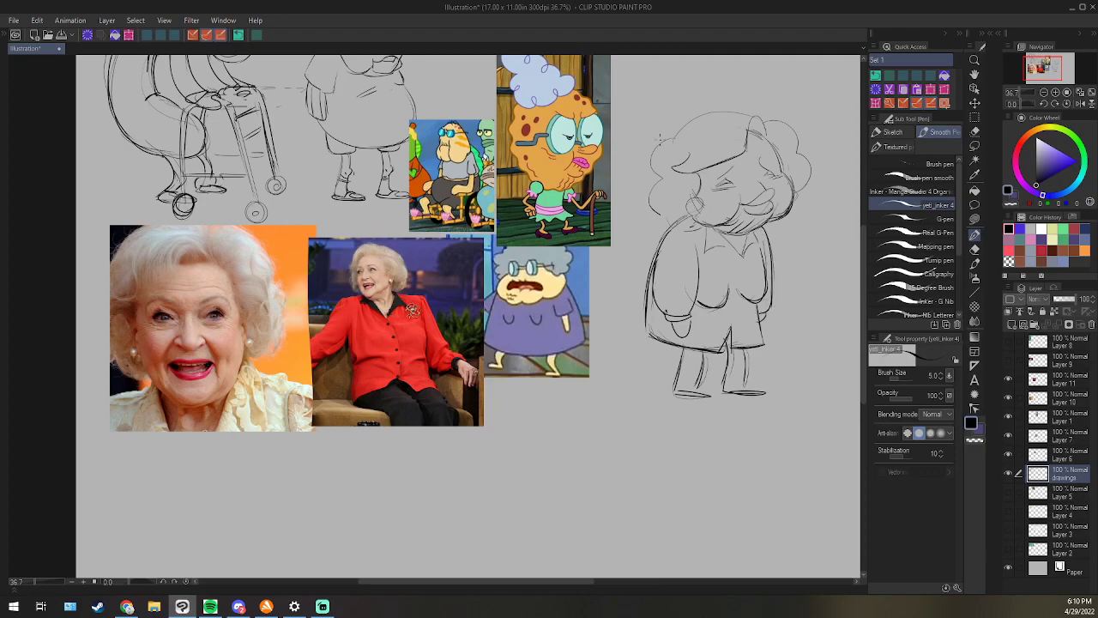
Redraw the curly hair outline darker around the back and top of the head, up to the parting.
{"action": "left_click_drag", "start_coordinate": [668, 217], "coordinate": [703, 226]}
{"action": "left_click_drag", "start_coordinate": [664, 180], "coordinate": [667, 217]}
{"action": "left_click_drag", "start_coordinate": [660, 180], "coordinate": [668, 142]}
{"action": "mouse_move", "coordinate": [672, 140]}
{"action": "left_mouse_down"}
{"action": "mouse_move", "coordinate": [653, 159]}
{"action": "mouse_move", "coordinate": [660, 178]}
{"action": "left_mouse_up"}
{"action": "mouse_move", "coordinate": [675, 144]}
{"action": "left_mouse_down"}
{"action": "mouse_move", "coordinate": [734, 109]}
{"action": "mouse_move", "coordinate": [753, 117]}
{"action": "left_mouse_up"}
{"action": "key", "text": "e"}
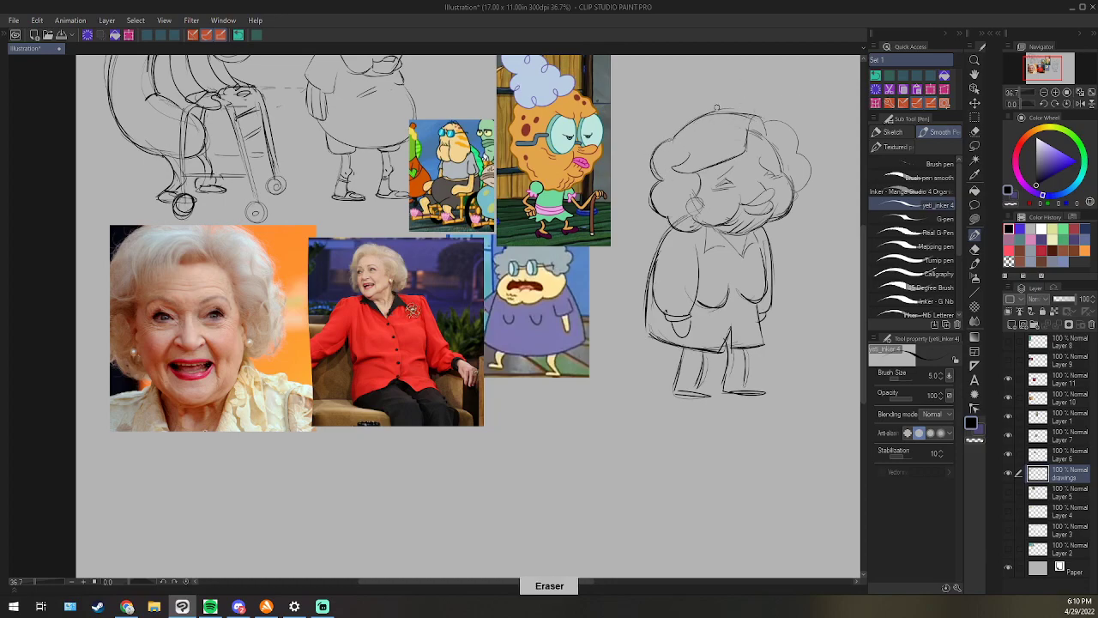
{"action": "key", "text": "p"}
{"action": "left_click_drag", "start_coordinate": [755, 117], "coordinate": [735, 158]}
{"action": "key", "text": "e"}
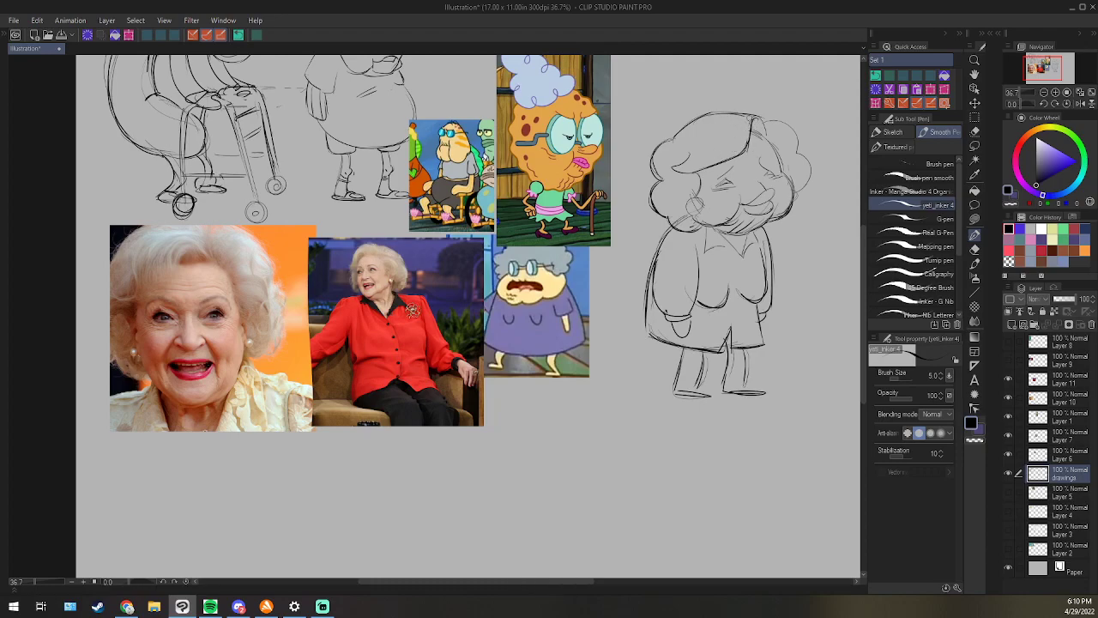
{"action": "key", "text": "p"}
Erase the faint curls on the front side of the head and redraw them darker, touching up the smile.
{"action": "key", "text": "e"}
{"action": "key", "text": "p"}
{"action": "mouse_move", "coordinate": [766, 119]}
{"action": "left_mouse_down"}
{"action": "mouse_move", "coordinate": [759, 131]}
{"action": "mouse_move", "coordinate": [779, 125]}
{"action": "mouse_move", "coordinate": [777, 148]}
{"action": "mouse_move", "coordinate": [771, 140]}
{"action": "mouse_move", "coordinate": [784, 177]}
{"action": "left_mouse_up"}
{"action": "key", "text": "e"}
{"action": "key", "text": "p"}
{"action": "key", "text": "e"}
{"action": "key", "text": "p"}
{"action": "key", "text": "e"}
{"action": "left_click_drag", "start_coordinate": [762, 160], "coordinate": [771, 164]}
{"action": "key", "text": "p"}
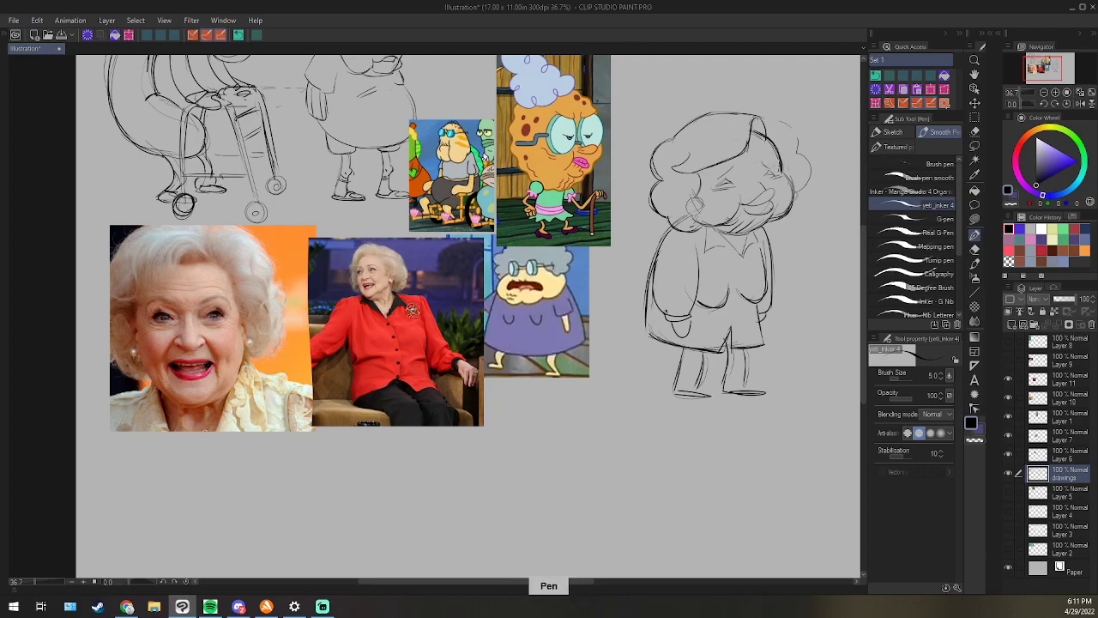
{"action": "left_click_drag", "start_coordinate": [740, 200], "coordinate": [736, 213]}
{"action": "mouse_move", "coordinate": [768, 125]}
{"action": "left_mouse_down"}
{"action": "mouse_move", "coordinate": [787, 131]}
{"action": "mouse_move", "coordinate": [793, 194]}
{"action": "left_mouse_up"}
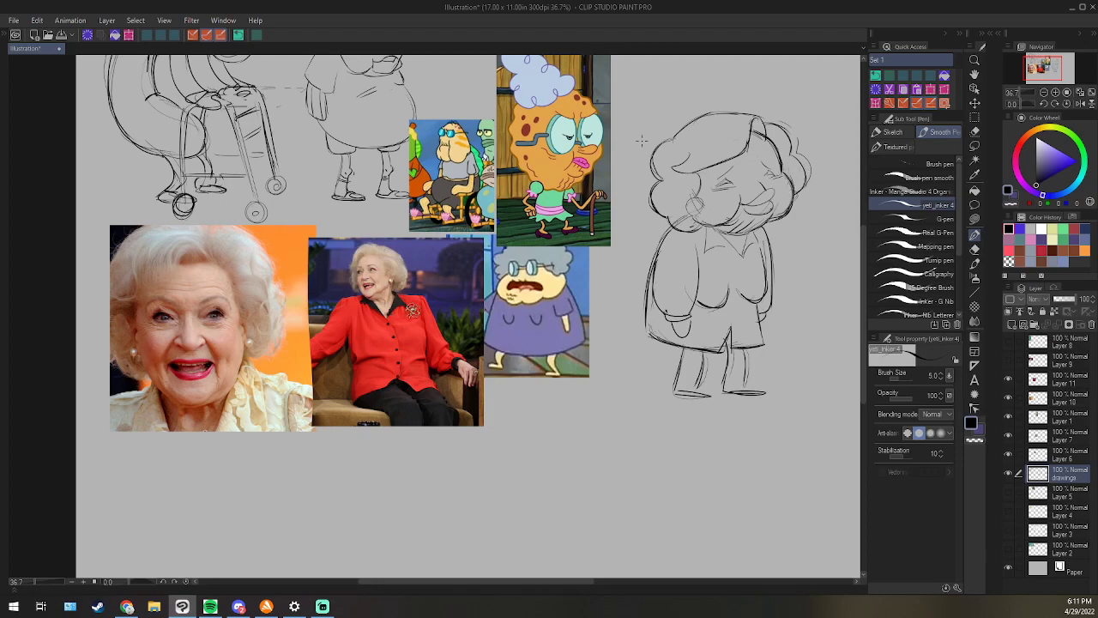
Strengthen the lines of the lady's shirt hem, collar and near foot.
{"action": "left_click_drag", "start_coordinate": [646, 328], "coordinate": [665, 341]}
{"action": "mouse_move", "coordinate": [747, 248]}
{"action": "left_mouse_down"}
{"action": "mouse_move", "coordinate": [741, 258]}
{"action": "mouse_move", "coordinate": [704, 244]}
{"action": "mouse_move", "coordinate": [740, 256]}
{"action": "mouse_move", "coordinate": [763, 247]}
{"action": "left_mouse_up"}
{"action": "left_click_drag", "start_coordinate": [676, 391], "coordinate": [698, 394]}
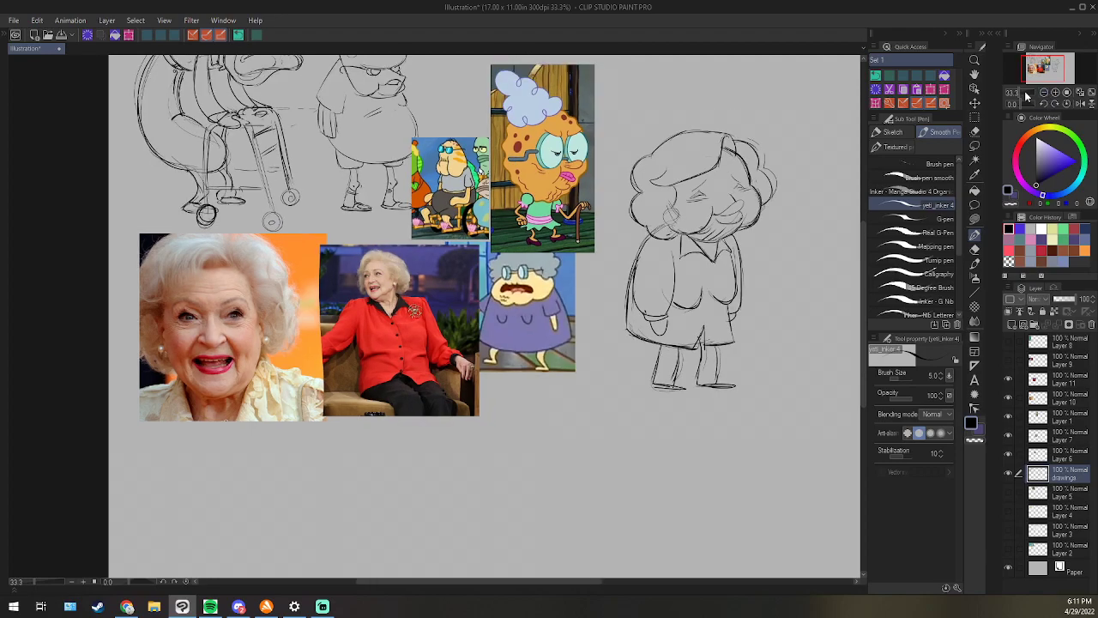
Hide the reference pictures on Layers 11, 10, 1, 7 and 6, leaving the drawings layer shown.
{"action": "left_click_drag", "start_coordinate": [1052, 67], "coordinate": [1053, 61]}
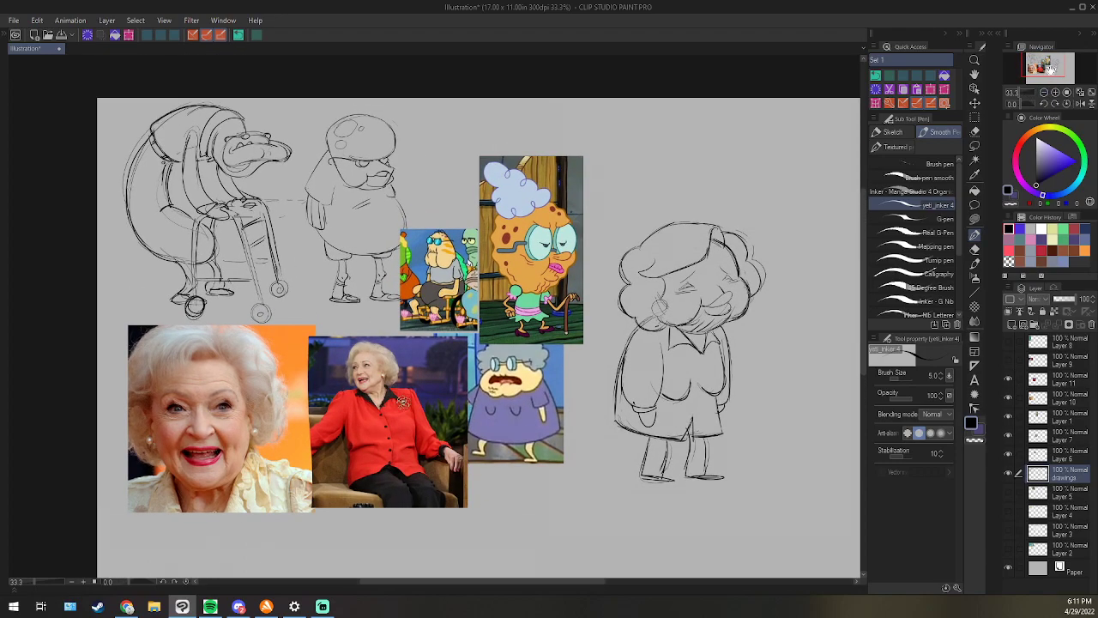
{"action": "left_click", "coordinate": [1011, 453]}
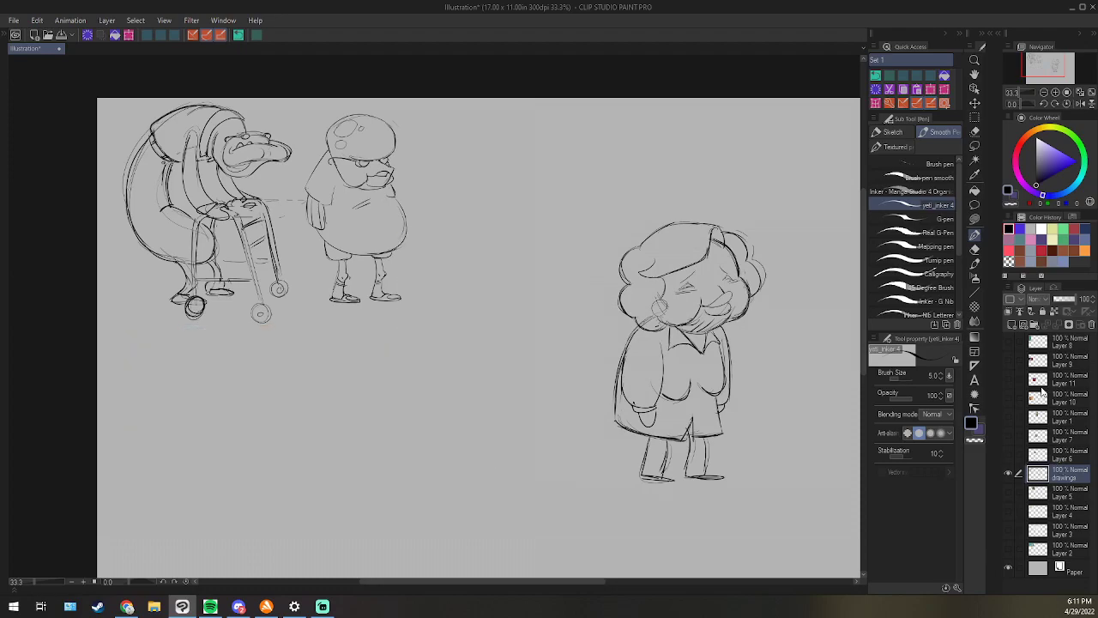
Lasso the curly-haired lady, scale her down to 69%, place her beside the bald character and clear the selection.
{"action": "key", "text": "m"}
{"action": "mouse_move", "coordinate": [720, 180]}
{"action": "left_mouse_down"}
{"action": "mouse_move", "coordinate": [578, 313]}
{"action": "mouse_move", "coordinate": [738, 173]}
{"action": "mouse_move", "coordinate": [725, 179]}
{"action": "left_mouse_up"}
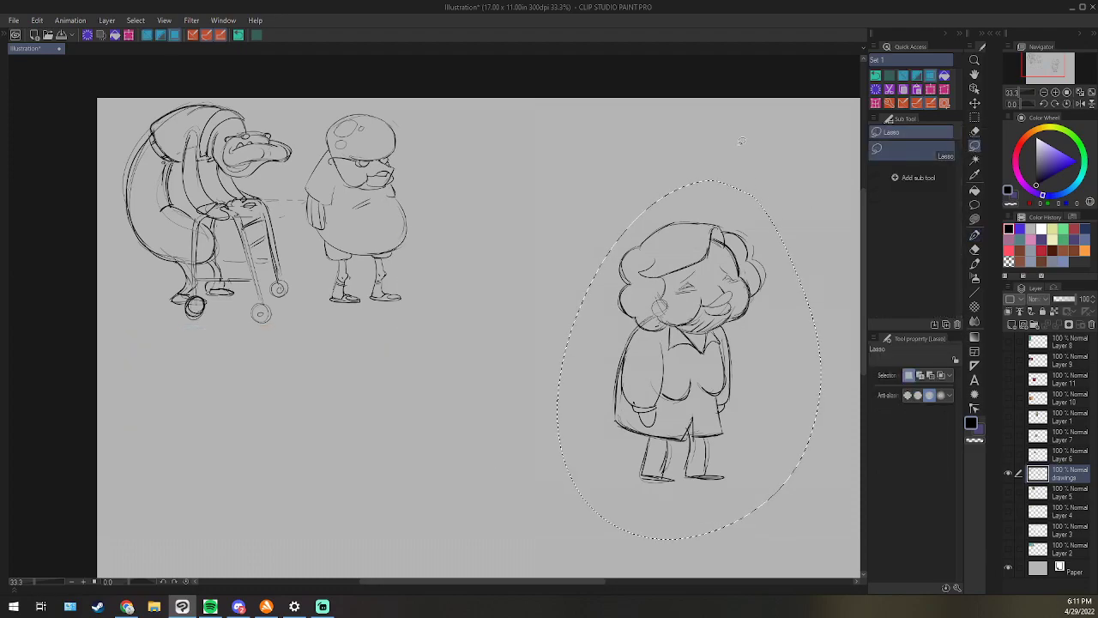
{"action": "left_click", "coordinate": [975, 103]}
{"action": "left_click_drag", "start_coordinate": [712, 482], "coordinate": [619, 465]}
{"action": "left_click", "coordinate": [128, 34]}
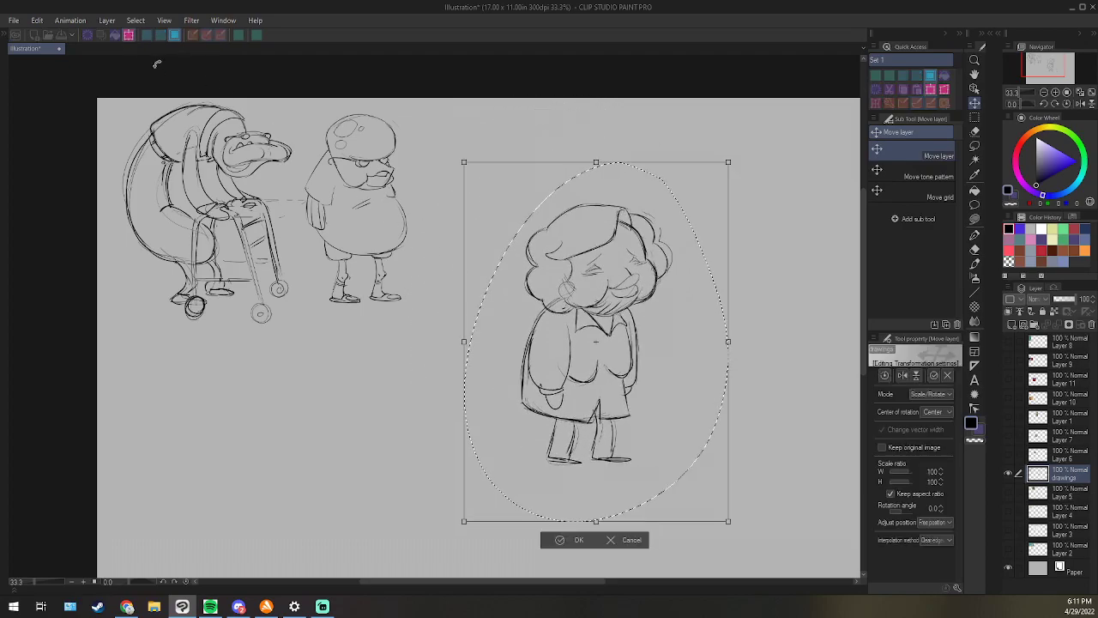
{"action": "left_click_drag", "start_coordinate": [598, 162], "coordinate": [596, 267]}
{"action": "left_click_drag", "start_coordinate": [621, 429], "coordinate": [522, 314]}
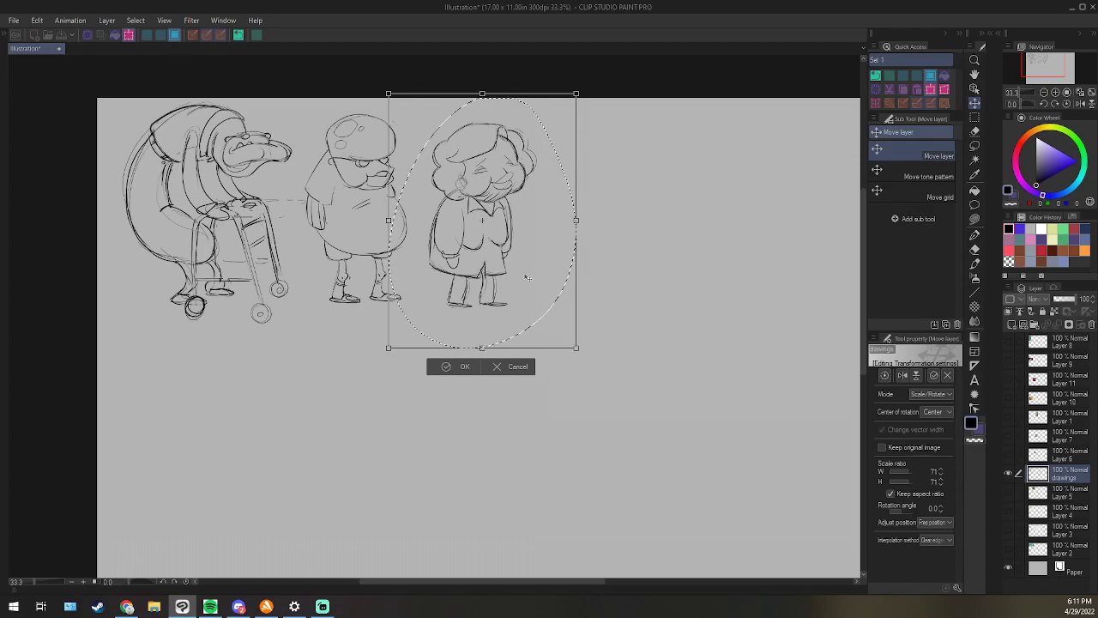
{"action": "left_click_drag", "start_coordinate": [482, 94], "coordinate": [482, 101]}
{"action": "left_click_drag", "start_coordinate": [502, 233], "coordinate": [498, 228]}
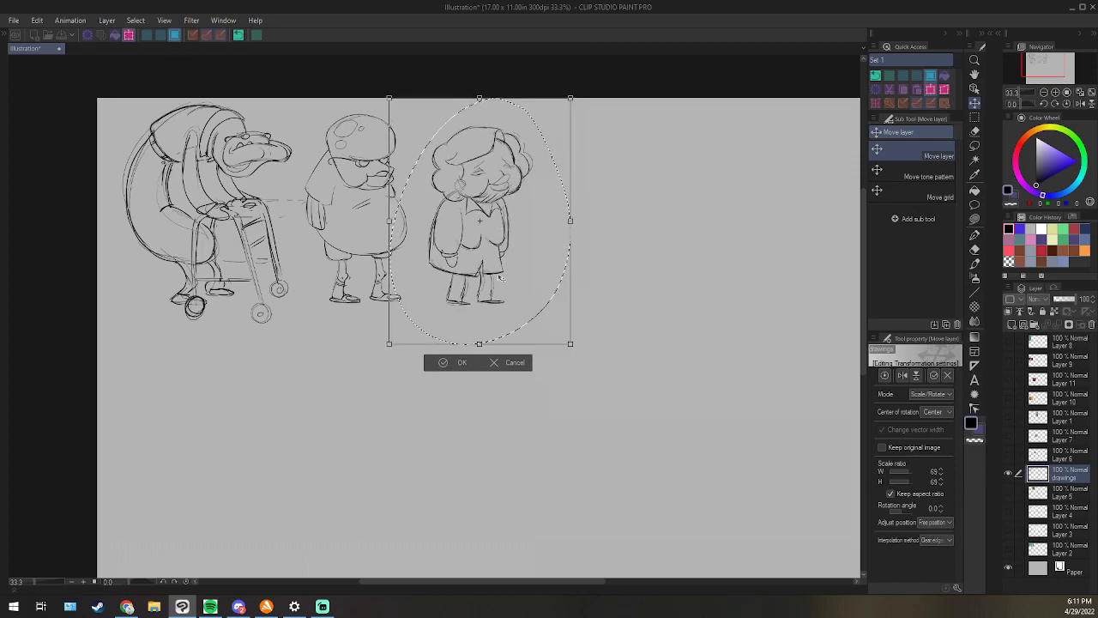
{"action": "left_click", "coordinate": [455, 362]}
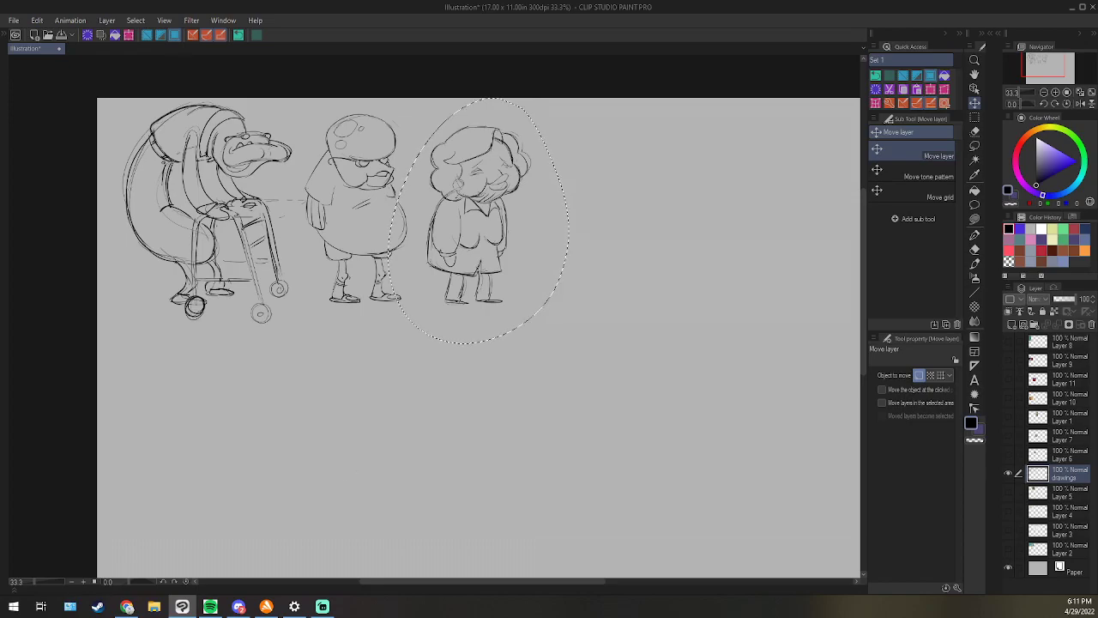
{"action": "key", "text": "alt+Tab"}
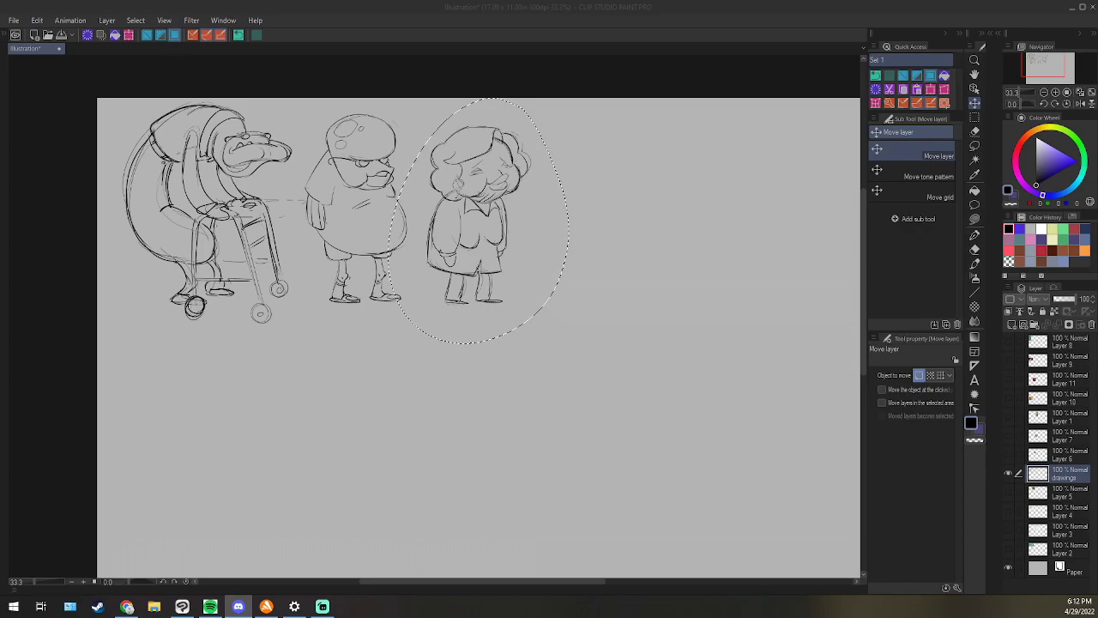
{"action": "left_click", "coordinate": [147, 36]}
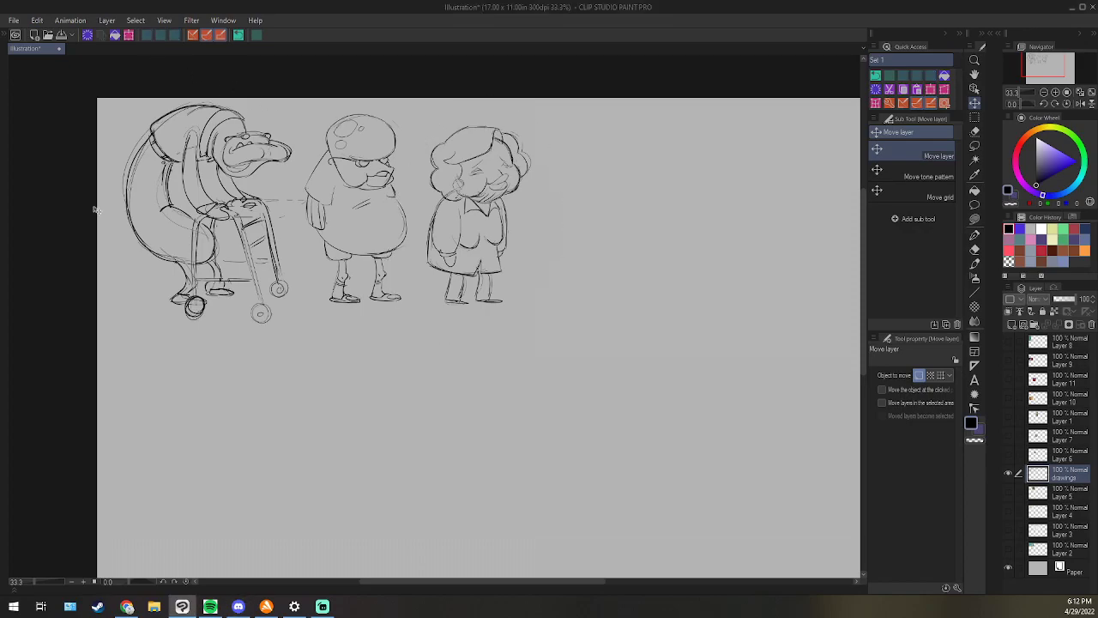
Redraw the lady's earring as a darker circle and clean up the lines around it.
{"action": "key", "text": "e"}
{"action": "left_click", "coordinate": [975, 234]}
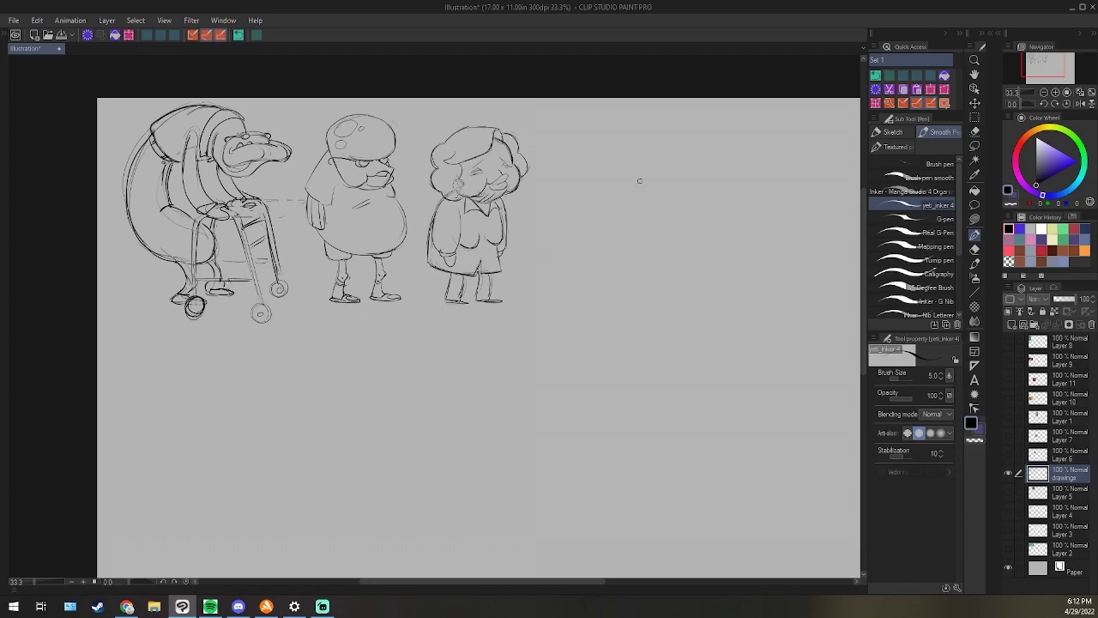
{"action": "key", "text": "p"}
{"action": "key", "text": "e"}
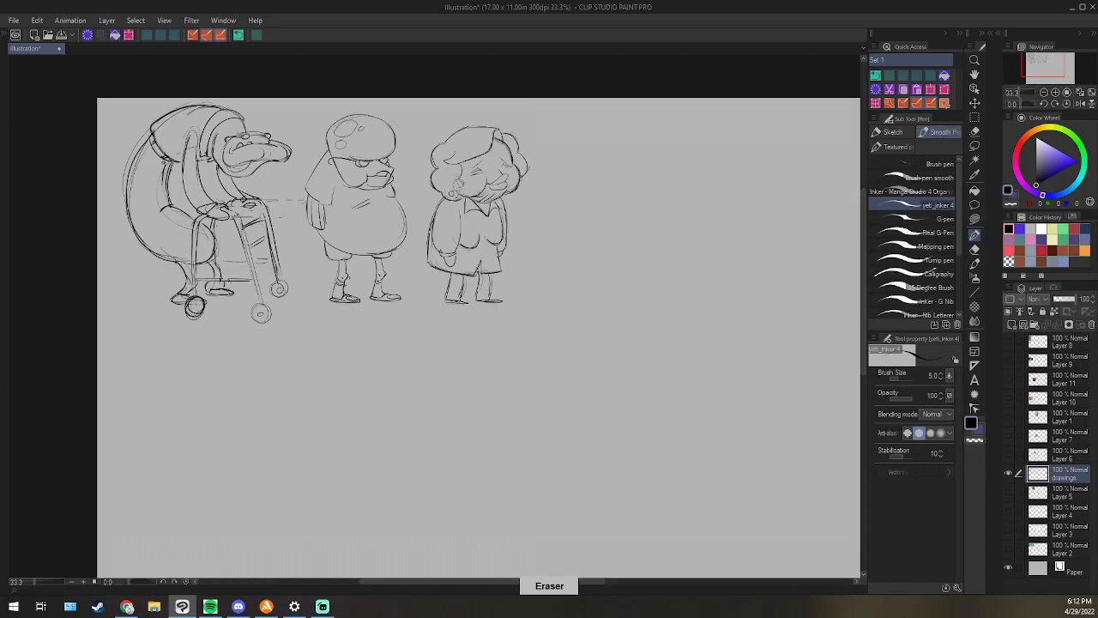
{"action": "key", "text": "p"}
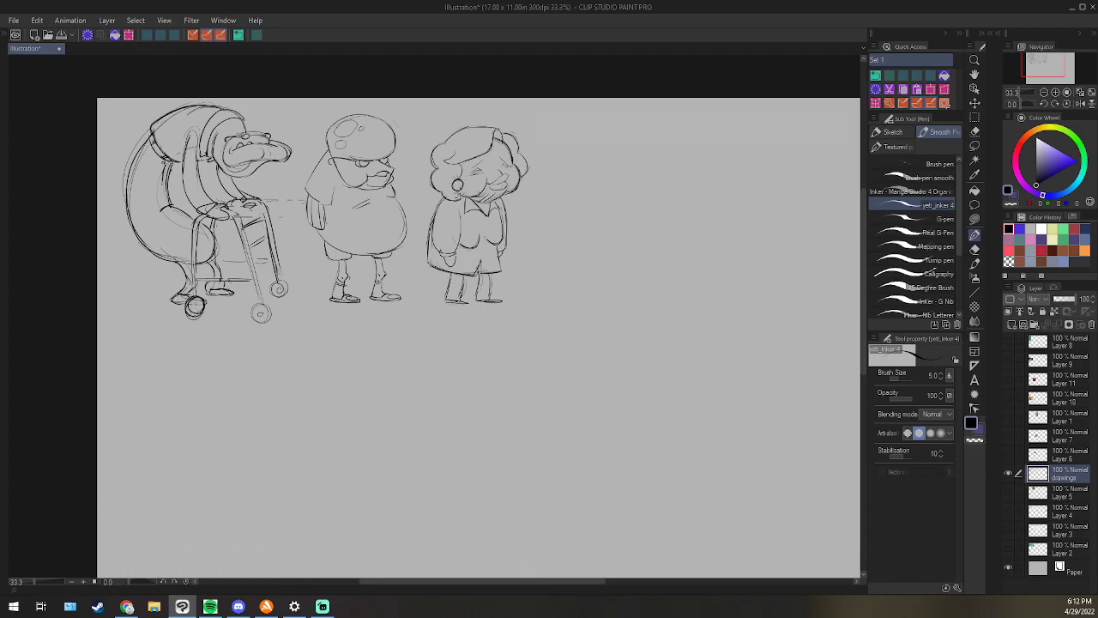
{"action": "key", "text": "e"}
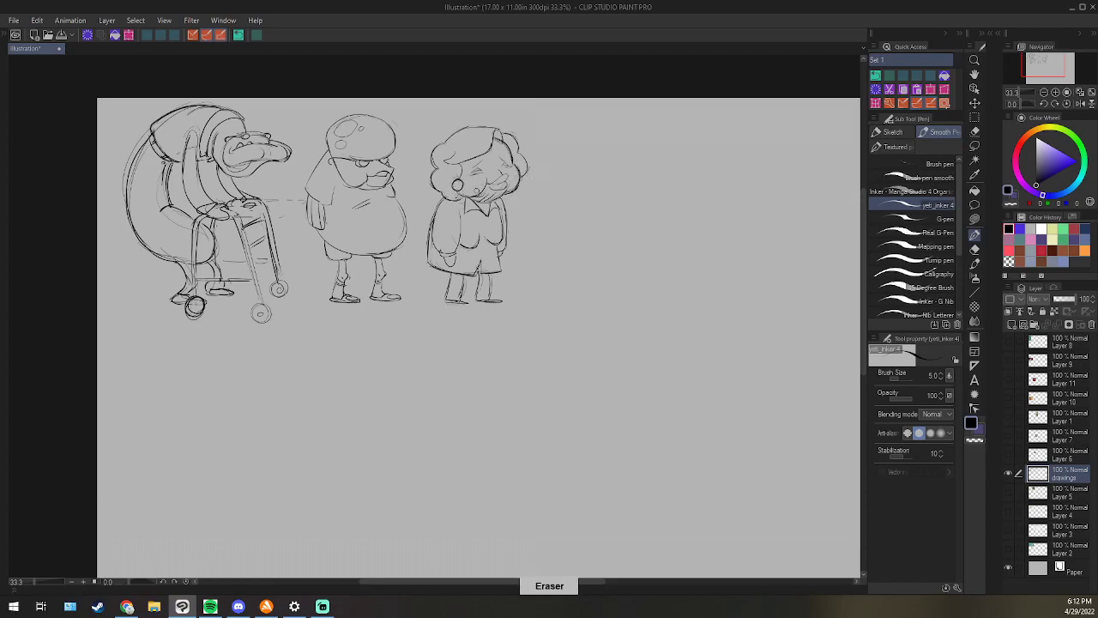
{"action": "key", "text": "p"}
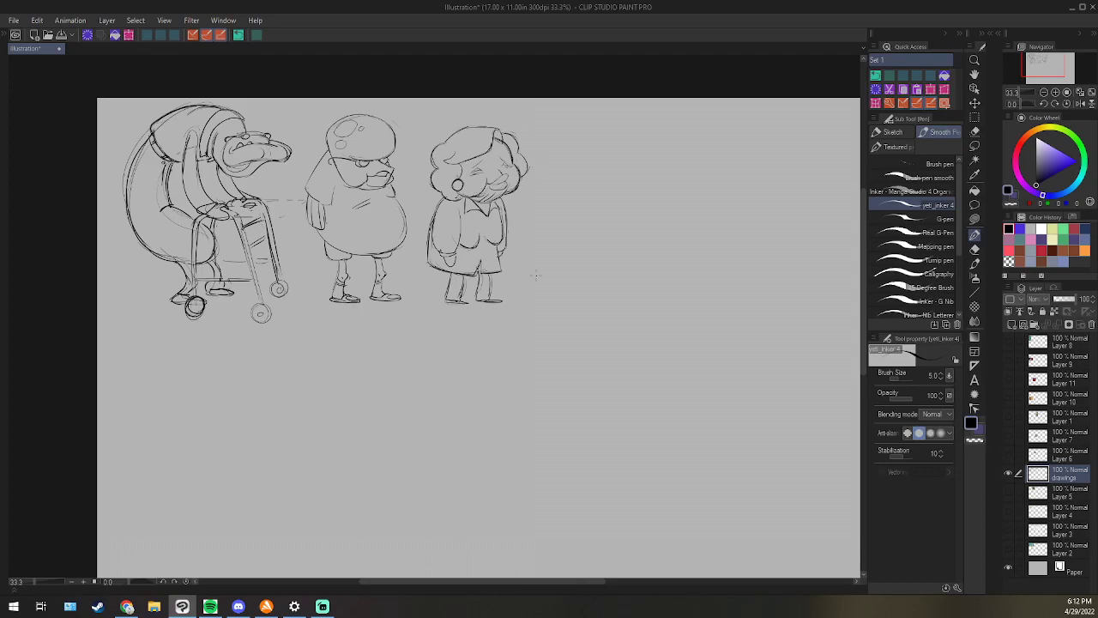
{"action": "key", "text": "e"}
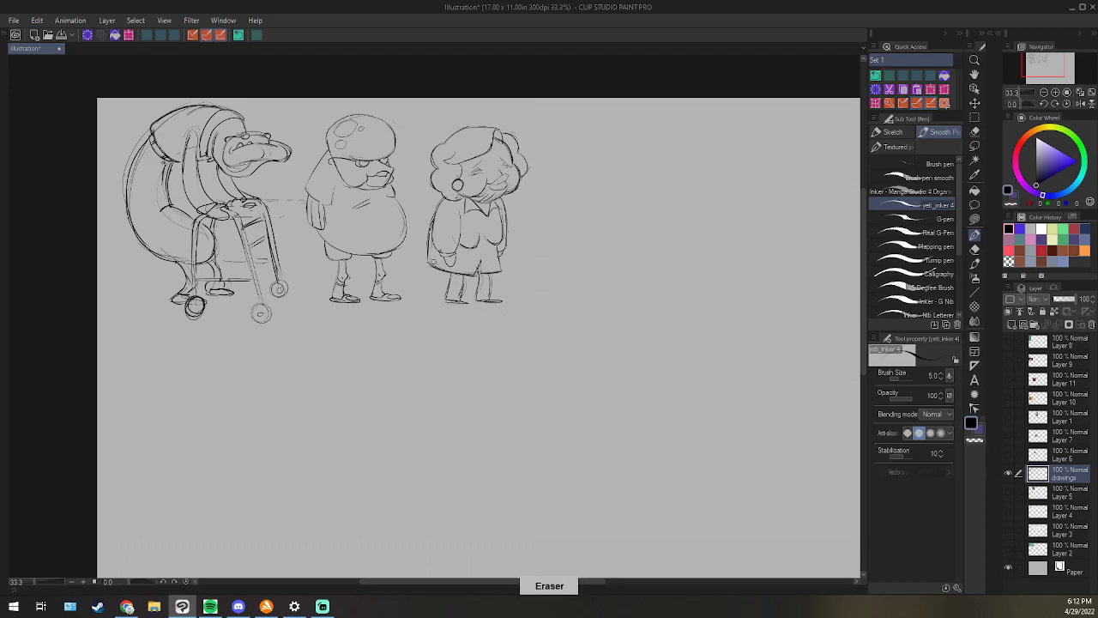
Clean up the lady's hem and redraw the back edge of her coat as a darker, fuller curve.
{"action": "left_click_drag", "start_coordinate": [478, 267], "coordinate": [472, 273]}
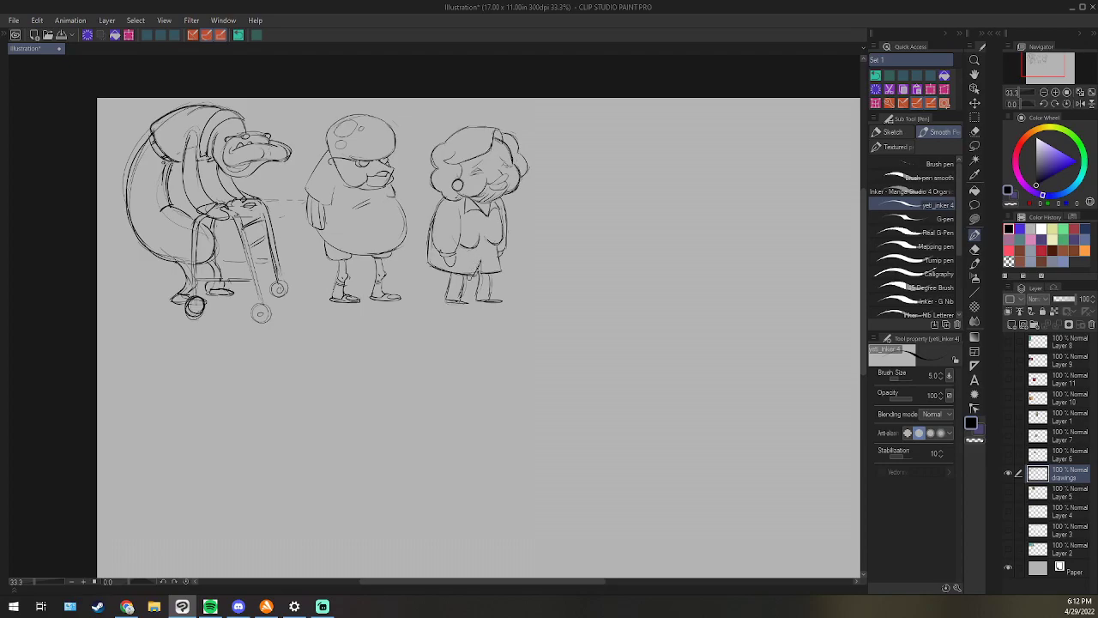
{"action": "left_click_drag", "start_coordinate": [435, 207], "coordinate": [428, 263]}
{"action": "key", "text": "p"}
{"action": "mouse_move", "coordinate": [439, 200]}
{"action": "left_mouse_down"}
{"action": "mouse_move", "coordinate": [432, 209]}
{"action": "mouse_move", "coordinate": [429, 260]}
{"action": "left_mouse_up"}
{"action": "key", "text": "e"}
{"action": "left_click_drag", "start_coordinate": [431, 225], "coordinate": [428, 258]}
{"action": "key", "text": "p"}
{"action": "mouse_move", "coordinate": [438, 211]}
{"action": "left_mouse_down"}
{"action": "mouse_move", "coordinate": [426, 260]}
{"action": "mouse_move", "coordinate": [444, 270]}
{"action": "left_mouse_up"}
{"action": "key", "text": "alt+Tab"}
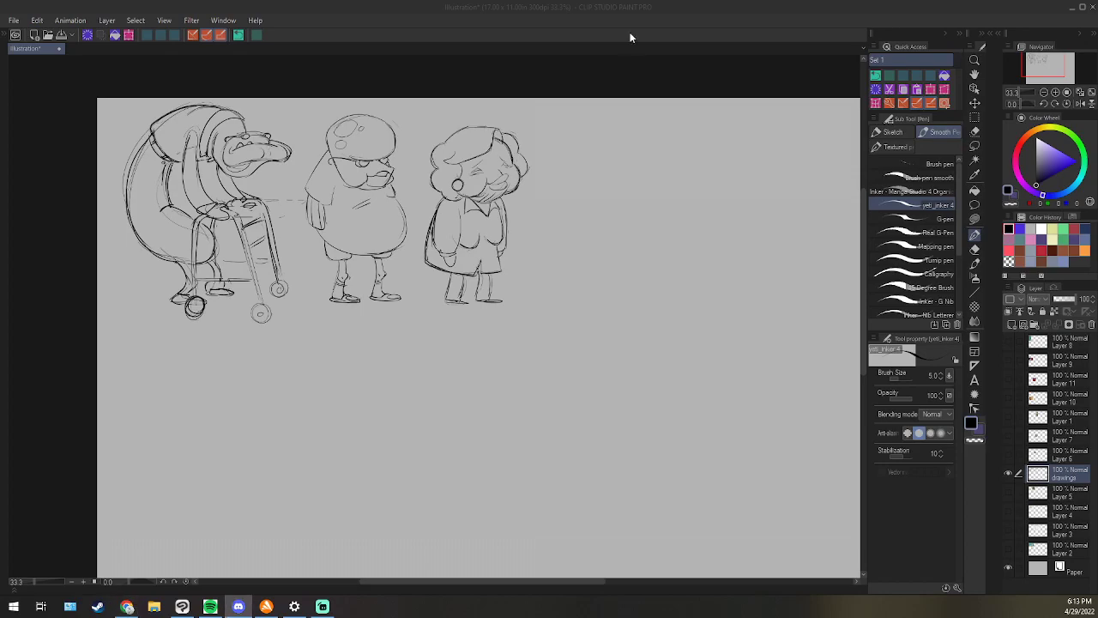
{"action": "left_click", "coordinate": [575, 75]}
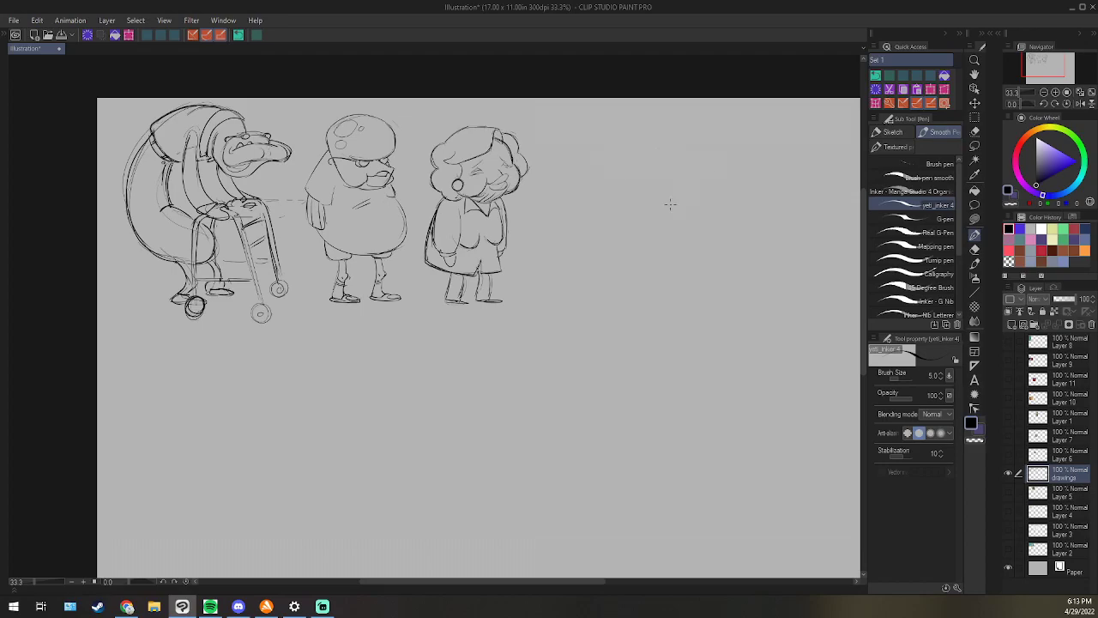
Sketch a fourth character with a drooping, frowning head, a limp arm and a round, slumped belly, spaced apart from the lady.
{"action": "mouse_move", "coordinate": [624, 224]}
{"action": "left_mouse_down"}
{"action": "mouse_move", "coordinate": [678, 209]}
{"action": "mouse_move", "coordinate": [674, 235]}
{"action": "left_mouse_up"}
{"action": "mouse_move", "coordinate": [710, 203]}
{"action": "left_mouse_down"}
{"action": "mouse_move", "coordinate": [713, 228]}
{"action": "mouse_move", "coordinate": [703, 206]}
{"action": "mouse_move", "coordinate": [681, 219]}
{"action": "mouse_move", "coordinate": [711, 221]}
{"action": "mouse_move", "coordinate": [688, 227]}
{"action": "left_mouse_up"}
{"action": "mouse_move", "coordinate": [695, 216]}
{"action": "left_mouse_down"}
{"action": "mouse_move", "coordinate": [678, 236]}
{"action": "mouse_move", "coordinate": [702, 221]}
{"action": "mouse_move", "coordinate": [709, 194]}
{"action": "left_mouse_up"}
{"action": "mouse_move", "coordinate": [638, 187]}
{"action": "left_mouse_down"}
{"action": "mouse_move", "coordinate": [695, 176]}
{"action": "mouse_move", "coordinate": [704, 187]}
{"action": "mouse_move", "coordinate": [669, 197]}
{"action": "mouse_move", "coordinate": [728, 275]}
{"action": "left_mouse_up"}
{"action": "left_click_drag", "start_coordinate": [632, 241], "coordinate": [678, 268]}
{"action": "left_click_drag", "start_coordinate": [610, 229], "coordinate": [680, 270]}
{"action": "mouse_move", "coordinate": [621, 194]}
{"action": "left_mouse_down"}
{"action": "mouse_move", "coordinate": [627, 229]}
{"action": "mouse_move", "coordinate": [617, 210]}
{"action": "mouse_move", "coordinate": [619, 220]}
{"action": "left_mouse_up"}
{"action": "left_click_drag", "start_coordinate": [684, 231], "coordinate": [655, 243]}
{"action": "left_click_drag", "start_coordinate": [712, 199], "coordinate": [673, 223]}
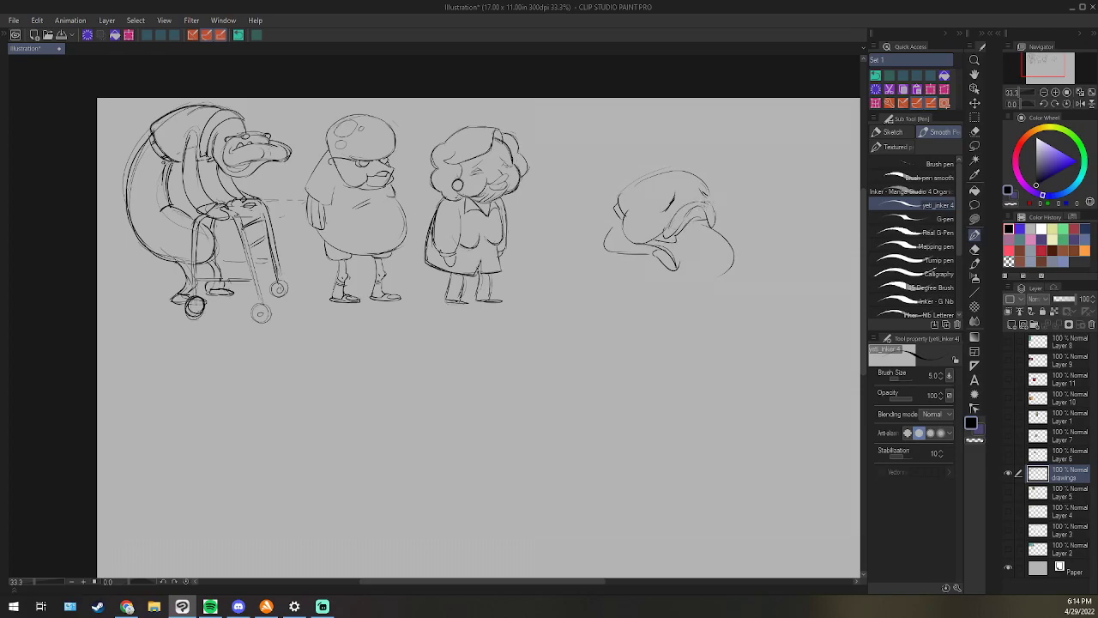
Add the slumped character's thin legs with pointed feet and a large round wheelchair wheel beneath the body.
{"action": "left_click_drag", "start_coordinate": [733, 269], "coordinate": [759, 297]}
{"action": "left_click_drag", "start_coordinate": [679, 284], "coordinate": [716, 313]}
{"action": "mouse_move", "coordinate": [670, 261]}
{"action": "left_mouse_down"}
{"action": "mouse_move", "coordinate": [602, 326]}
{"action": "mouse_move", "coordinate": [652, 259]}
{"action": "mouse_move", "coordinate": [676, 311]}
{"action": "left_mouse_up"}
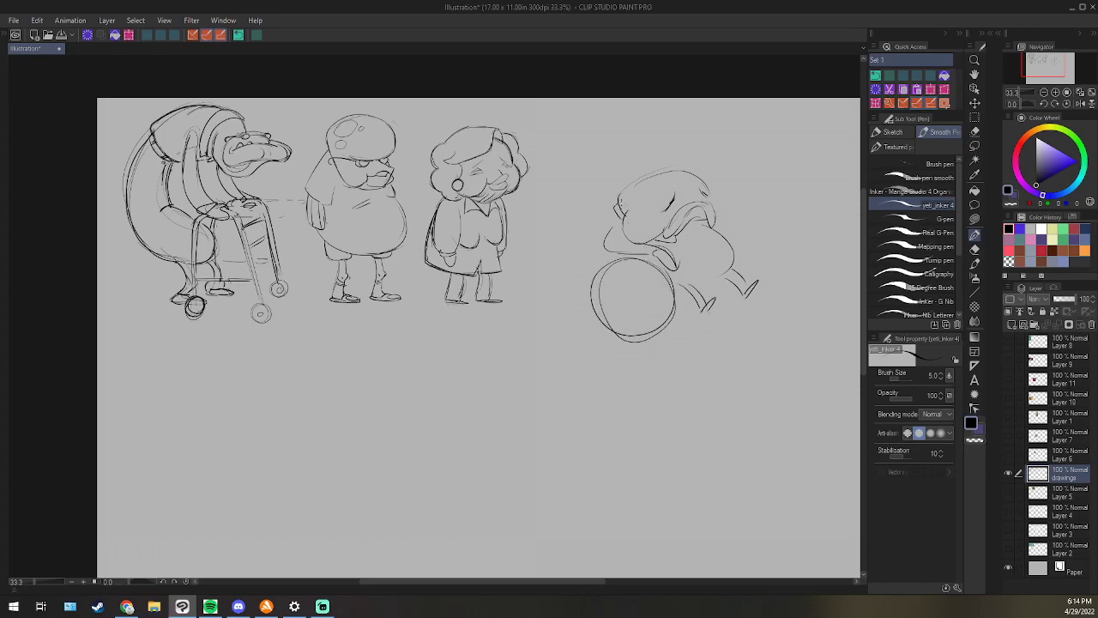
Draw the wheelchair's push handle and back post behind the character and close the underside of the belly.
{"action": "mouse_move", "coordinate": [554, 193]}
{"action": "left_mouse_down"}
{"action": "mouse_move", "coordinate": [593, 192]}
{"action": "mouse_move", "coordinate": [551, 197]}
{"action": "mouse_move", "coordinate": [562, 208]}
{"action": "mouse_move", "coordinate": [581, 195]}
{"action": "mouse_move", "coordinate": [615, 259]}
{"action": "left_mouse_up"}
{"action": "key", "text": "ctrl+z"}
{"action": "left_click_drag", "start_coordinate": [587, 191], "coordinate": [616, 267]}
{"action": "mouse_move", "coordinate": [589, 192]}
{"action": "left_mouse_down"}
{"action": "mouse_move", "coordinate": [613, 250]}
{"action": "mouse_move", "coordinate": [611, 230]}
{"action": "left_mouse_up"}
{"action": "key", "text": "e"}
{"action": "key", "text": "p"}
{"action": "key", "text": "e"}
{"action": "key", "text": "p"}
{"action": "left_click_drag", "start_coordinate": [676, 277], "coordinate": [732, 269]}
Erase the overlapping lines around the mouth and redraw the drooping frown and lips darker.
{"action": "key", "text": "e"}
{"action": "mouse_move", "coordinate": [658, 244]}
{"action": "left_mouse_down"}
{"action": "mouse_move", "coordinate": [680, 240]}
{"action": "mouse_move", "coordinate": [665, 237]}
{"action": "left_mouse_up"}
{"action": "mouse_move", "coordinate": [687, 208]}
{"action": "left_mouse_down"}
{"action": "mouse_move", "coordinate": [693, 238]}
{"action": "mouse_move", "coordinate": [694, 217]}
{"action": "mouse_move", "coordinate": [710, 219]}
{"action": "mouse_move", "coordinate": [710, 204]}
{"action": "mouse_move", "coordinate": [685, 206]}
{"action": "mouse_move", "coordinate": [683, 234]}
{"action": "mouse_move", "coordinate": [711, 207]}
{"action": "mouse_move", "coordinate": [715, 224]}
{"action": "mouse_move", "coordinate": [703, 229]}
{"action": "left_mouse_up"}
{"action": "key", "text": "p"}
{"action": "key", "text": "e"}
{"action": "key", "text": "p"}
{"action": "key", "text": "e"}
{"action": "key", "text": "p"}
{"action": "key", "text": "e"}
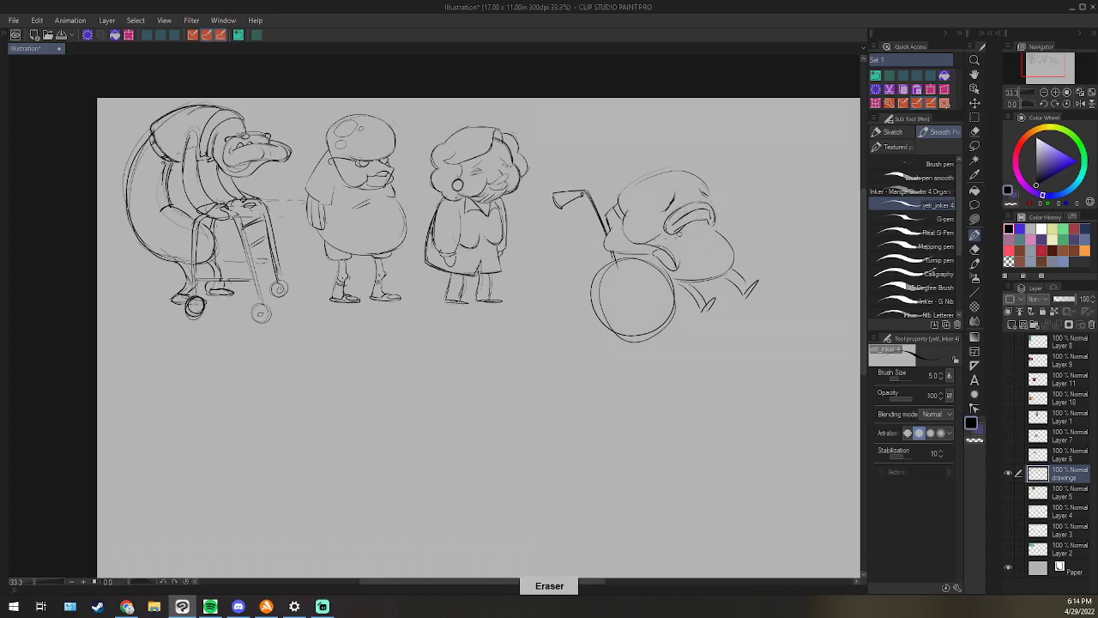
{"action": "key", "text": "p"}
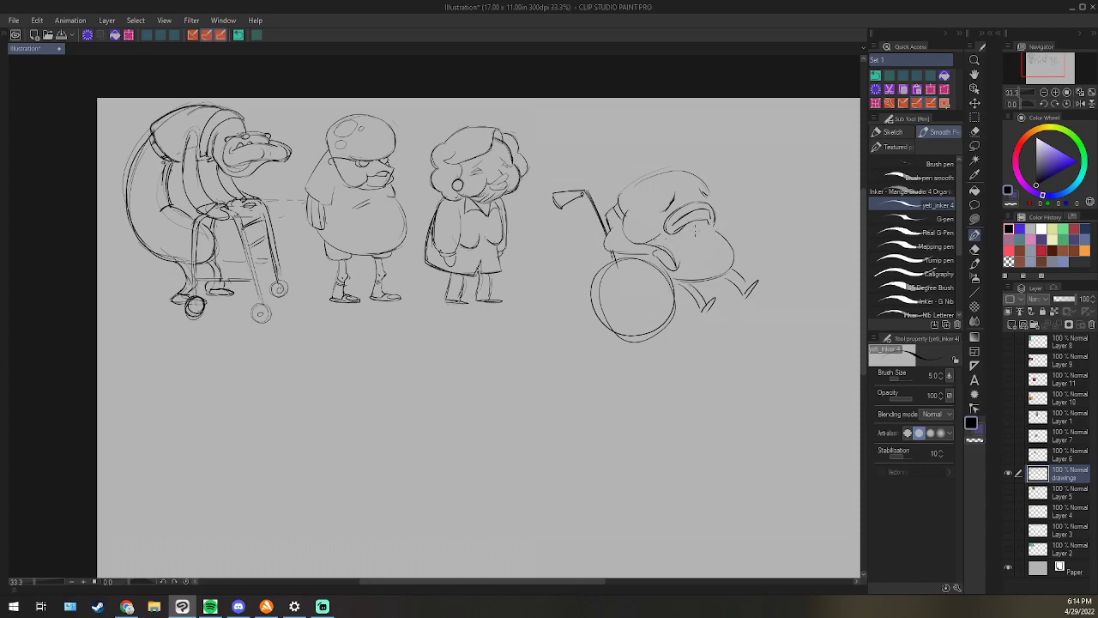
{"action": "key", "text": "p"}
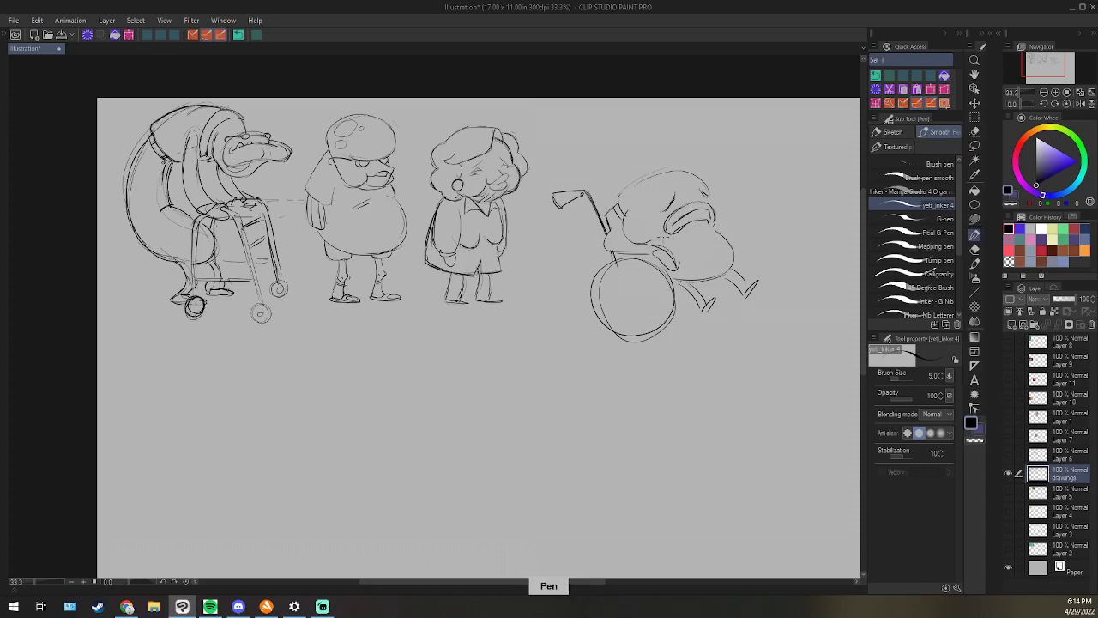
{"action": "mouse_move", "coordinate": [641, 242]}
{"action": "left_mouse_down"}
{"action": "mouse_move", "coordinate": [720, 220]}
{"action": "mouse_move", "coordinate": [720, 230]}
{"action": "left_mouse_up"}
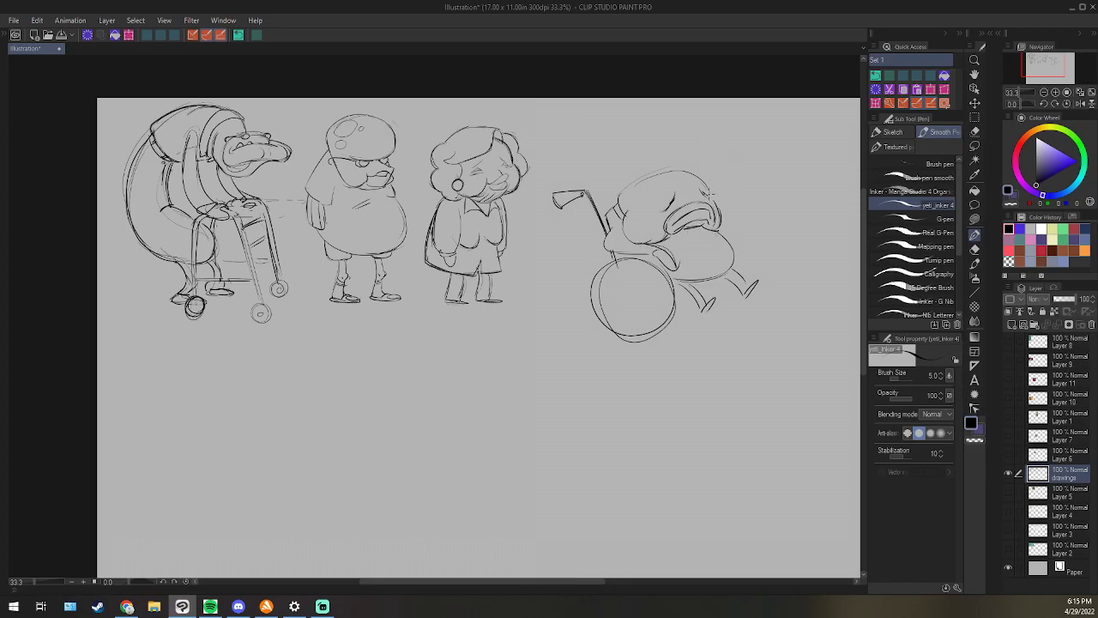
Connect the push handle to the character's back with a bar, and add dots to the belly.
{"action": "mouse_move", "coordinate": [628, 188]}
{"action": "left_mouse_down"}
{"action": "mouse_move", "coordinate": [620, 203]}
{"action": "mouse_move", "coordinate": [704, 171]}
{"action": "left_mouse_up"}
{"action": "mouse_move", "coordinate": [598, 184]}
{"action": "left_mouse_down"}
{"action": "mouse_move", "coordinate": [596, 198]}
{"action": "mouse_move", "coordinate": [632, 188]}
{"action": "left_mouse_up"}
{"action": "mouse_move", "coordinate": [584, 193]}
{"action": "left_mouse_down"}
{"action": "mouse_move", "coordinate": [609, 247]}
{"action": "mouse_move", "coordinate": [714, 272]}
{"action": "left_mouse_up"}
Draw box-shaped ends at the character's feet, a frame line behind the legs and the far hand beside the belly.
{"action": "left_click_drag", "start_coordinate": [706, 307], "coordinate": [701, 321]}
{"action": "mouse_move", "coordinate": [706, 309]}
{"action": "left_mouse_down"}
{"action": "mouse_move", "coordinate": [724, 306]}
{"action": "mouse_move", "coordinate": [720, 320]}
{"action": "mouse_move", "coordinate": [761, 298]}
{"action": "mouse_move", "coordinate": [755, 313]}
{"action": "left_mouse_up"}
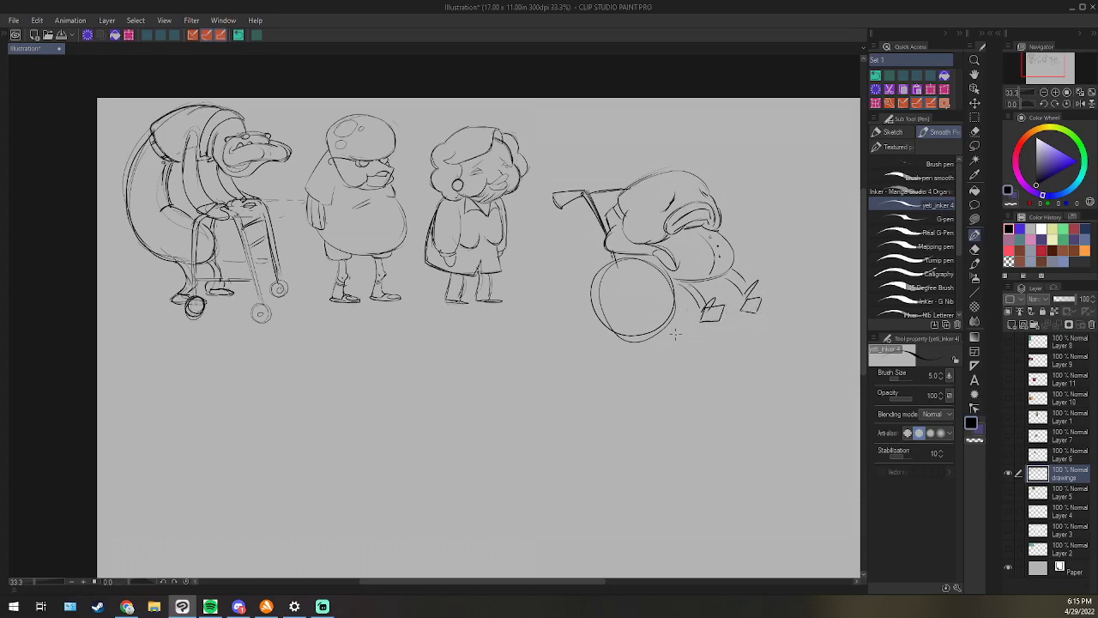
{"action": "left_click_drag", "start_coordinate": [696, 286], "coordinate": [723, 287]}
{"action": "mouse_move", "coordinate": [723, 234]}
{"action": "left_mouse_down"}
{"action": "mouse_move", "coordinate": [742, 244]}
{"action": "mouse_move", "coordinate": [732, 247]}
{"action": "left_mouse_up"}
{"action": "key", "text": "alt+Tab"}
Lasso the wheelchair character, shift it up into line with the other characters and clear the selection.
{"action": "left_click", "coordinate": [975, 146]}
{"action": "mouse_move", "coordinate": [601, 156]}
{"action": "left_mouse_down"}
{"action": "mouse_move", "coordinate": [566, 171]}
{"action": "mouse_move", "coordinate": [826, 284]}
{"action": "mouse_move", "coordinate": [601, 157]}
{"action": "left_mouse_up"}
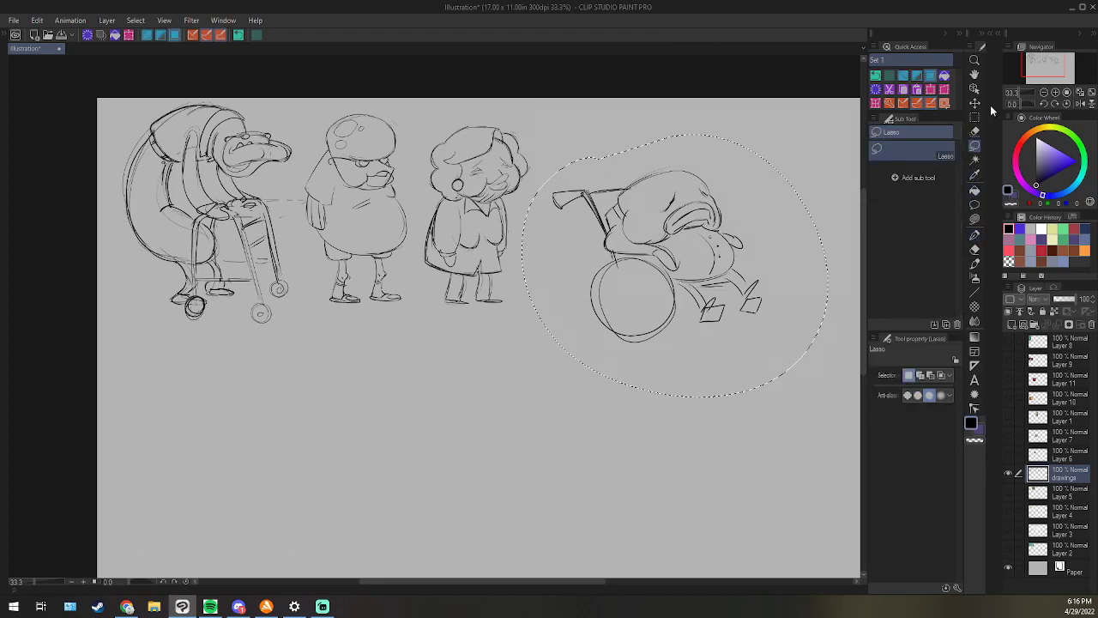
{"action": "left_click", "coordinate": [975, 103]}
{"action": "left_click_drag", "start_coordinate": [703, 249], "coordinate": [693, 223]}
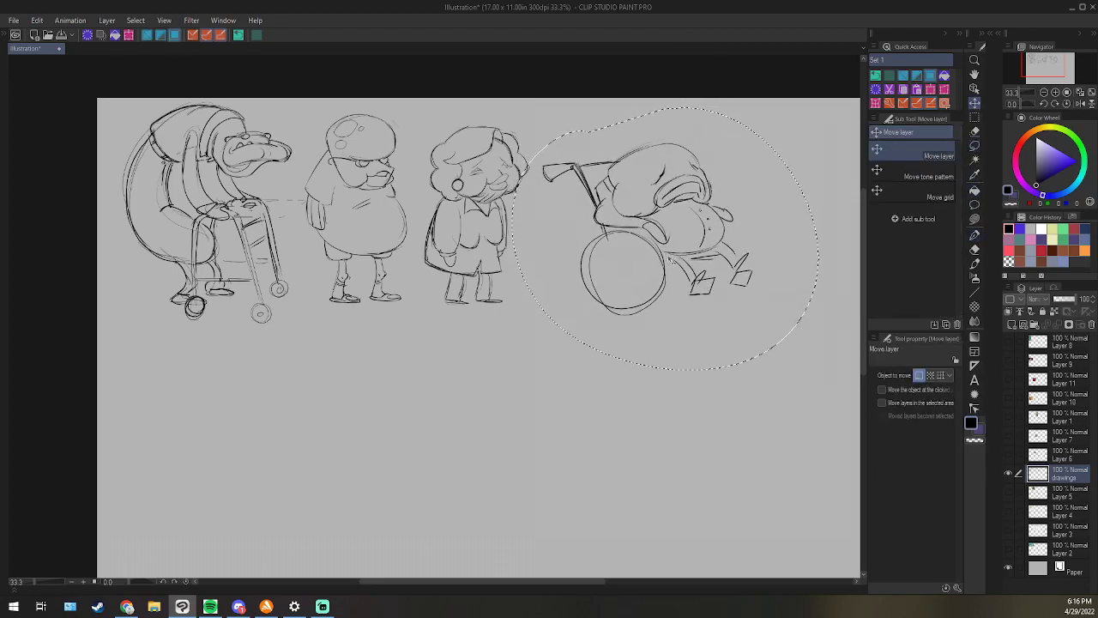
{"action": "left_click", "coordinate": [155, 38]}
Add a small rectangular patch to the back of the wheelchair character's head and clean up the head and eye lines.
{"action": "left_click", "coordinate": [975, 234]}
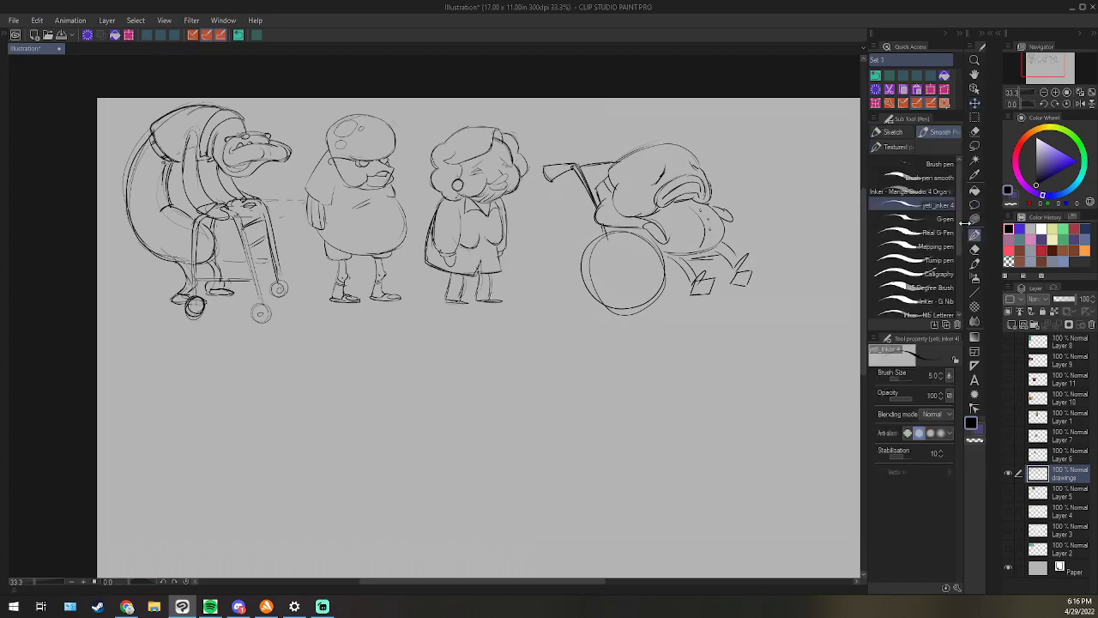
{"action": "mouse_move", "coordinate": [634, 152]}
{"action": "left_mouse_down"}
{"action": "mouse_move", "coordinate": [642, 168]}
{"action": "mouse_move", "coordinate": [625, 168]}
{"action": "mouse_move", "coordinate": [666, 142]}
{"action": "mouse_move", "coordinate": [628, 161]}
{"action": "left_mouse_up"}
{"action": "key", "text": "e"}
{"action": "key", "text": "p"}
{"action": "key", "text": "ctrl+z"}
{"action": "key", "text": "e"}
{"action": "key", "text": "p"}
{"action": "key", "text": "e"}
{"action": "key", "text": "p"}
{"action": "key", "text": "e"}
{"action": "key", "text": "p"}
{"action": "key", "text": "e"}
{"action": "key", "text": "p"}
{"action": "key", "text": "alt+Tab"}
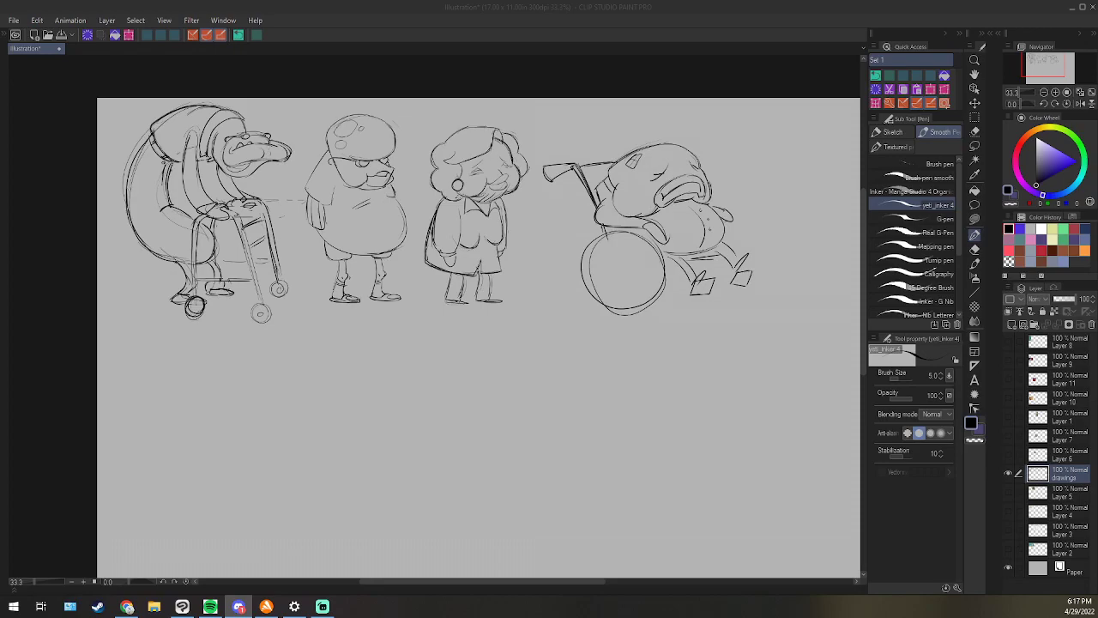
{"action": "key", "text": "alt+Tab"}
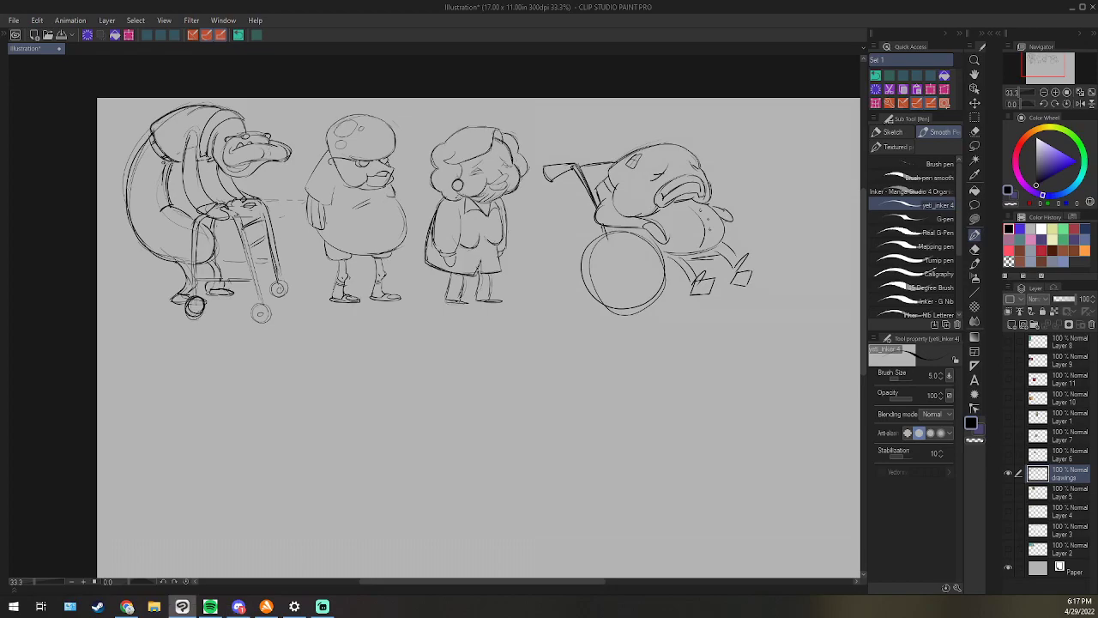
{"action": "key", "text": "alt+Tab"}
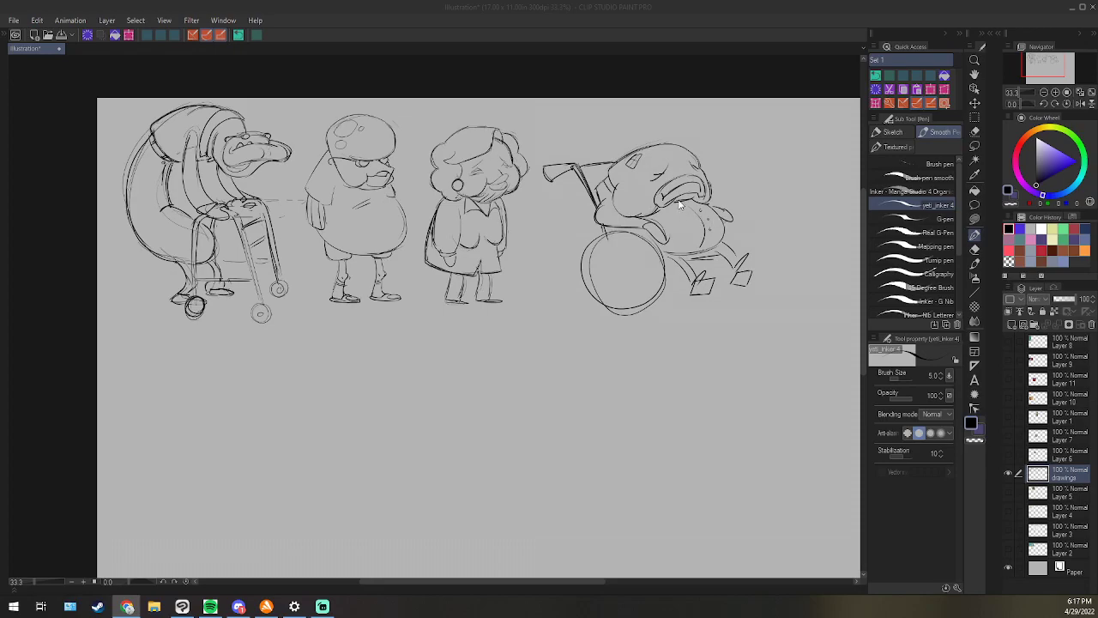
{"action": "left_click", "coordinate": [703, 20]}
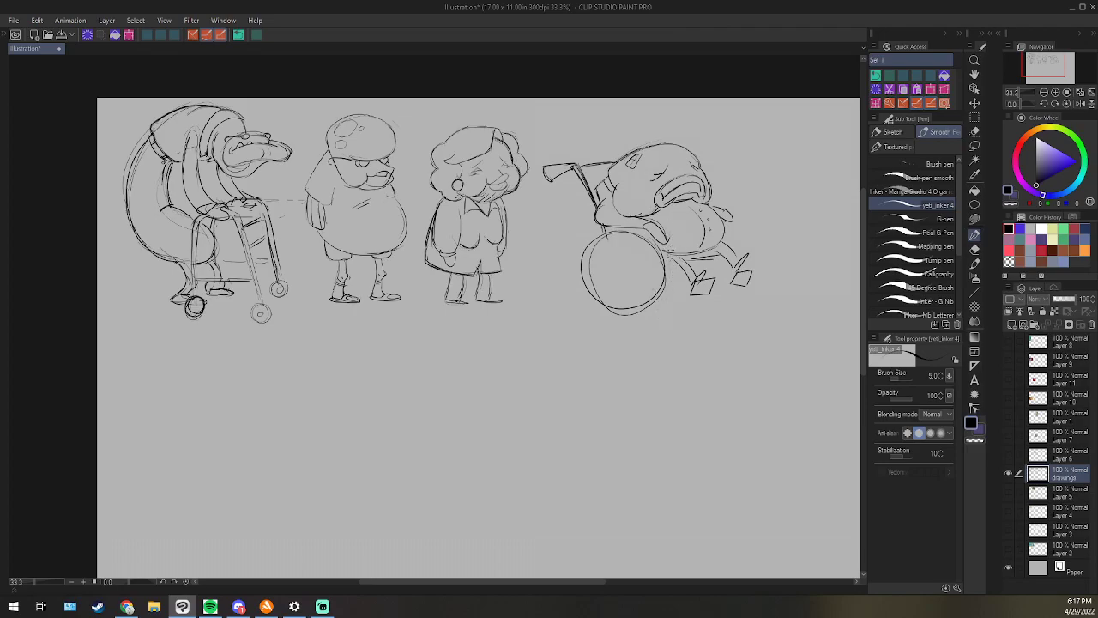
Draw the wheelchair's front frame bars with two small caster wheels below the legs, erasing stray lines.
{"action": "mouse_move", "coordinate": [675, 263]}
{"action": "left_mouse_down"}
{"action": "mouse_move", "coordinate": [679, 308]}
{"action": "mouse_move", "coordinate": [686, 286]}
{"action": "mouse_move", "coordinate": [740, 289]}
{"action": "mouse_move", "coordinate": [728, 300]}
{"action": "left_mouse_up"}
{"action": "left_click_drag", "start_coordinate": [729, 301], "coordinate": [727, 313]}
{"action": "key", "text": "e"}
{"action": "mouse_move", "coordinate": [672, 276]}
{"action": "left_mouse_down"}
{"action": "mouse_move", "coordinate": [684, 290]}
{"action": "mouse_move", "coordinate": [677, 274]}
{"action": "left_mouse_up"}
{"action": "key", "text": "p"}
{"action": "key", "text": "alt+Tab"}
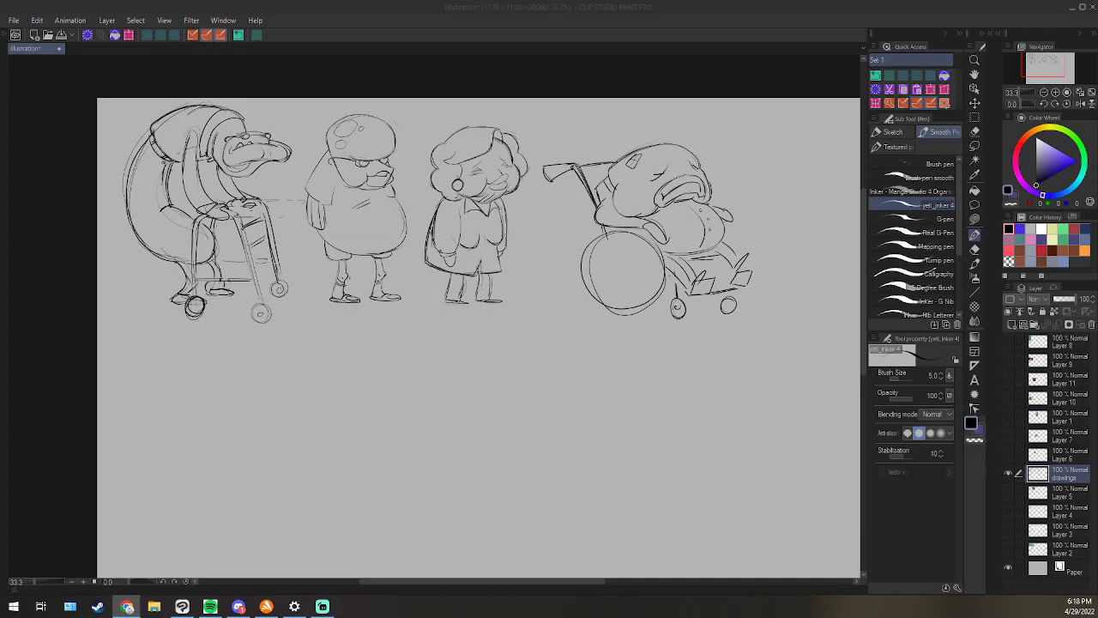
{"action": "left_click", "coordinate": [664, 290]}
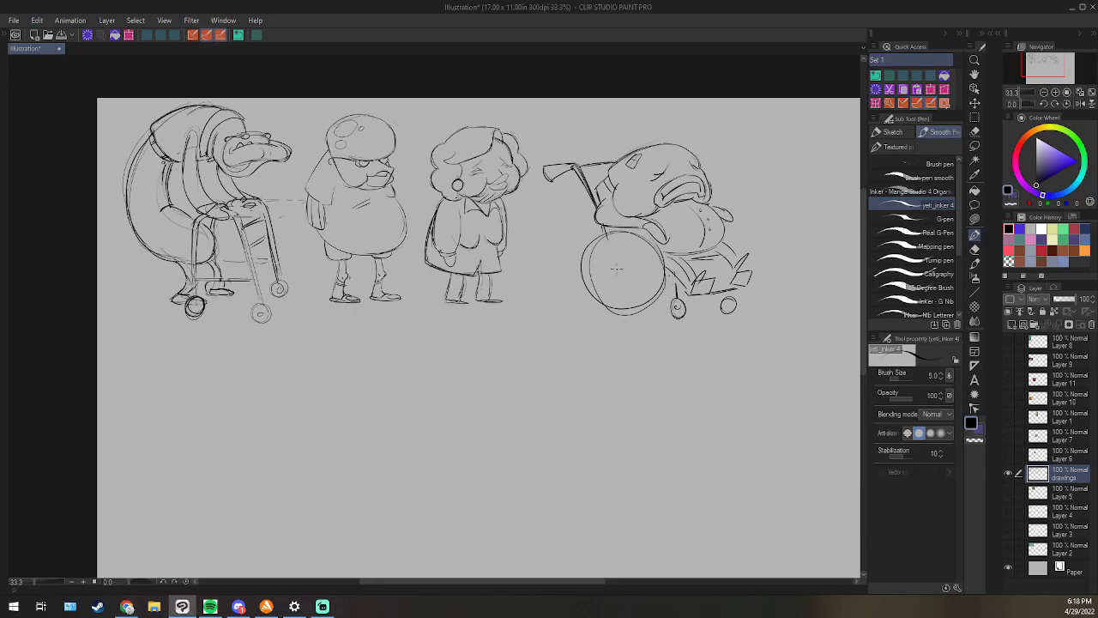
Draw the wheelchair's side frame over the large wheel and the armrest under the character's arm, erasing the overlapping lines.
{"action": "left_click_drag", "start_coordinate": [613, 259], "coordinate": [665, 270]}
{"action": "mouse_move", "coordinate": [611, 225]}
{"action": "left_mouse_down"}
{"action": "mouse_move", "coordinate": [615, 265]}
{"action": "mouse_move", "coordinate": [665, 269]}
{"action": "left_mouse_up"}
{"action": "mouse_move", "coordinate": [609, 227]}
{"action": "left_mouse_down"}
{"action": "mouse_move", "coordinate": [621, 255]}
{"action": "mouse_move", "coordinate": [664, 263]}
{"action": "mouse_move", "coordinate": [621, 246]}
{"action": "mouse_move", "coordinate": [671, 251]}
{"action": "left_mouse_up"}
{"action": "mouse_move", "coordinate": [597, 223]}
{"action": "left_mouse_down"}
{"action": "mouse_move", "coordinate": [608, 235]}
{"action": "mouse_move", "coordinate": [649, 232]}
{"action": "left_mouse_up"}
{"action": "mouse_move", "coordinate": [608, 235]}
{"action": "left_mouse_down"}
{"action": "mouse_move", "coordinate": [626, 237]}
{"action": "mouse_move", "coordinate": [586, 264]}
{"action": "left_mouse_up"}
{"action": "key", "text": "e"}
{"action": "key", "text": "p"}
{"action": "key", "text": "e"}
{"action": "key", "text": "p"}
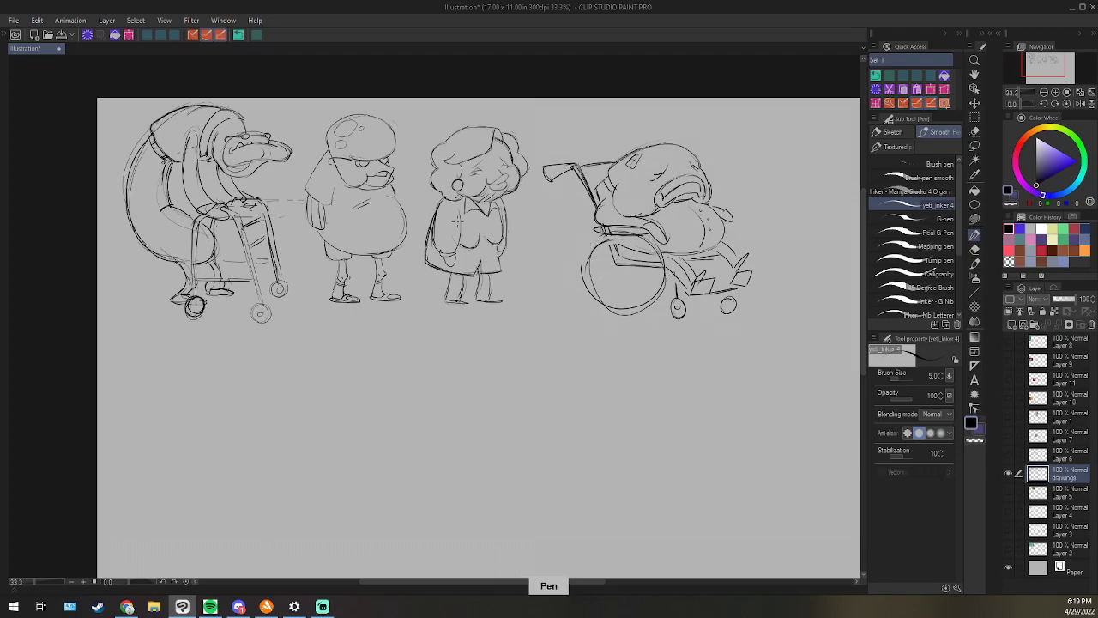
{"action": "key", "text": "alt+Tab"}
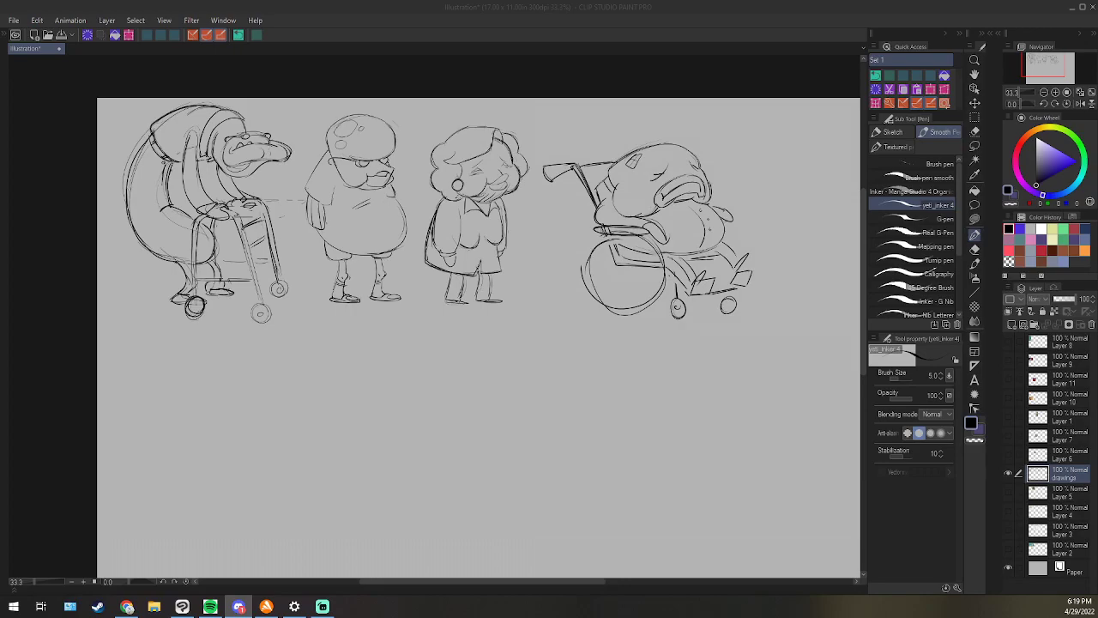
{"action": "key", "text": "e"}
{"action": "left_click", "coordinate": [613, 115]}
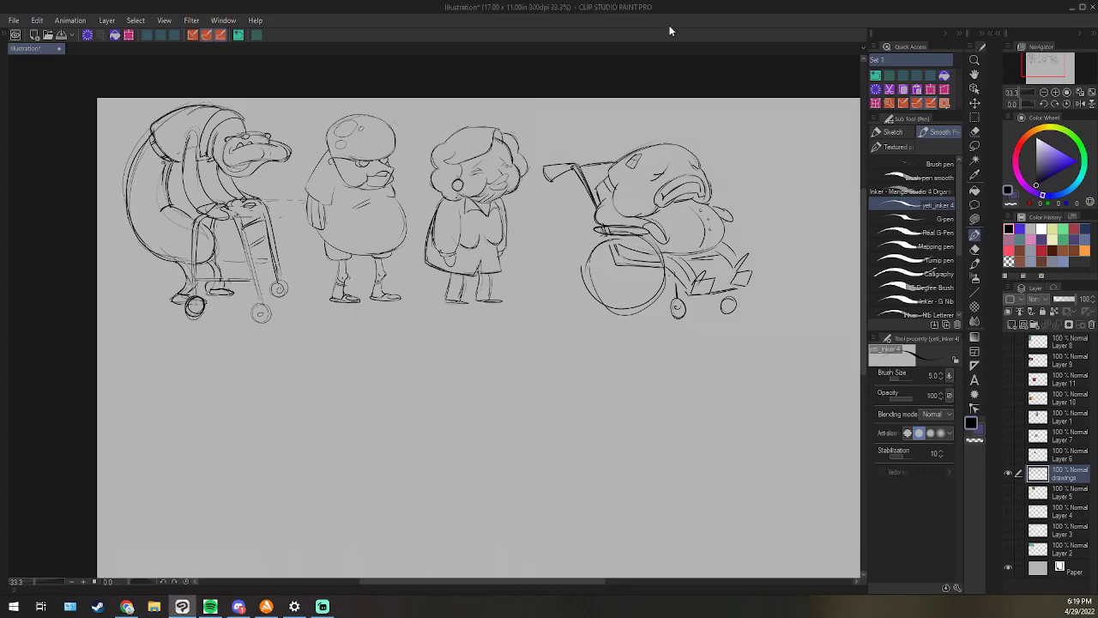
Draw a second inner rim inside the wheelchair's large wheel, add the hub dot and clean up the adjoining frame lines.
{"action": "mouse_move", "coordinate": [591, 257]}
{"action": "left_mouse_down"}
{"action": "mouse_move", "coordinate": [590, 294]}
{"action": "mouse_move", "coordinate": [594, 272]}
{"action": "mouse_move", "coordinate": [636, 240]}
{"action": "mouse_move", "coordinate": [661, 283]}
{"action": "mouse_move", "coordinate": [642, 243]}
{"action": "mouse_move", "coordinate": [658, 276]}
{"action": "mouse_move", "coordinate": [655, 294]}
{"action": "mouse_move", "coordinate": [631, 306]}
{"action": "left_mouse_up"}
{"action": "key", "text": "p"}
{"action": "left_click_drag", "start_coordinate": [622, 244], "coordinate": [640, 250]}
{"action": "left_click_drag", "start_coordinate": [657, 254], "coordinate": [642, 283]}
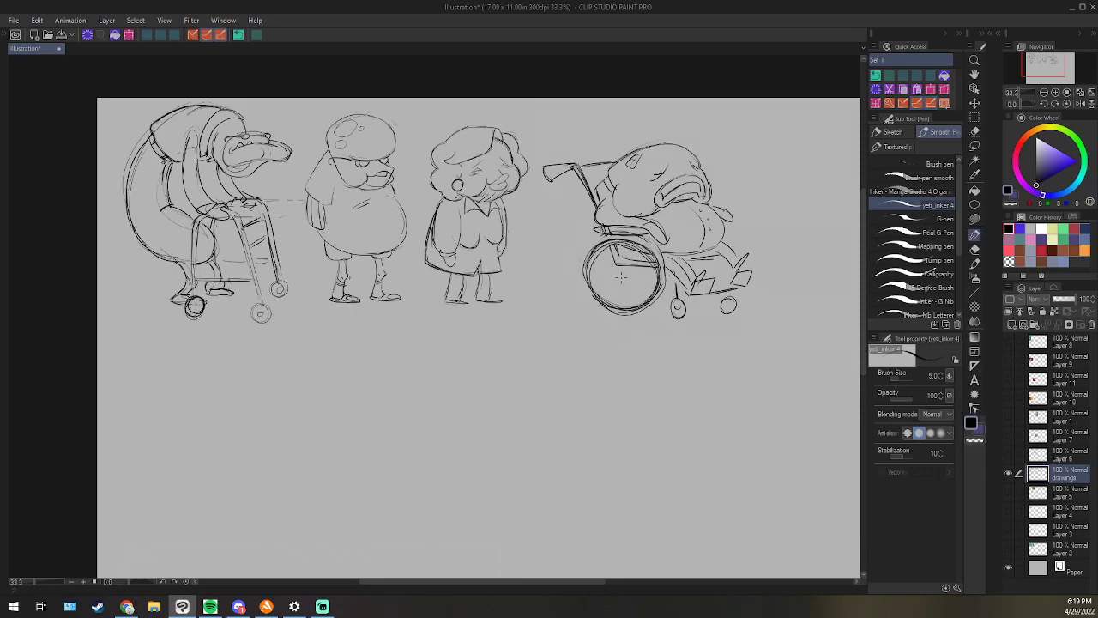
{"action": "key", "text": "e"}
{"action": "key", "text": "p"}
{"action": "mouse_move", "coordinate": [616, 272]}
{"action": "left_mouse_down"}
{"action": "mouse_move", "coordinate": [587, 295]}
{"action": "mouse_move", "coordinate": [606, 309]}
{"action": "left_mouse_up"}
Touch up the bars joining the backrest to the large wheel and the frame bar below the belly.
{"action": "left_click_drag", "start_coordinate": [600, 227], "coordinate": [611, 236]}
{"action": "left_click_drag", "start_coordinate": [685, 263], "coordinate": [702, 272]}
{"action": "key", "text": "e"}
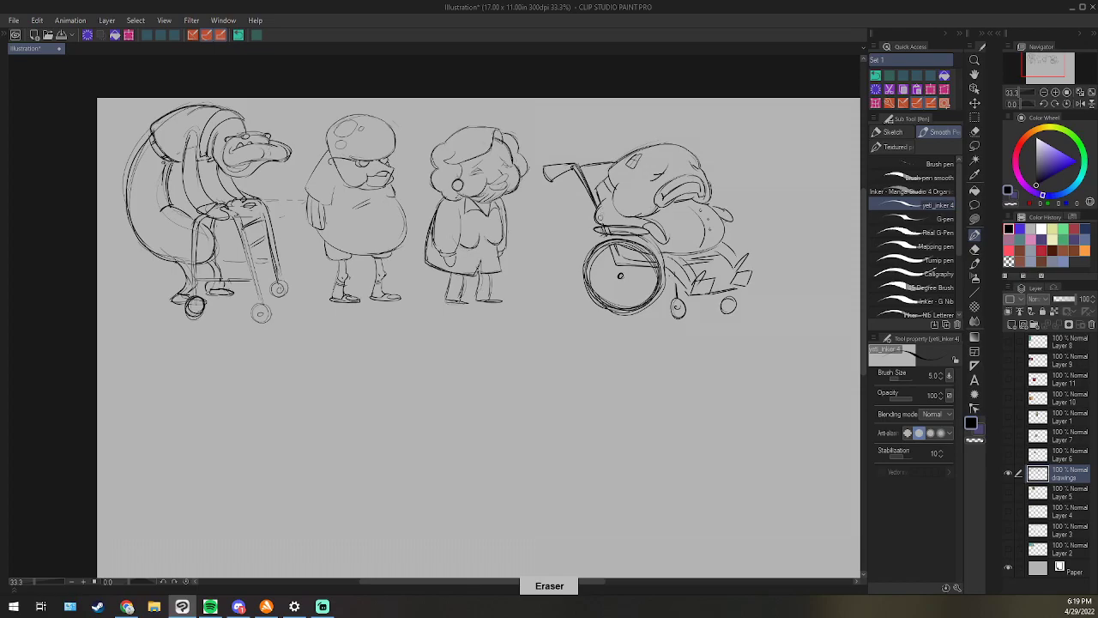
{"action": "key", "text": "p"}
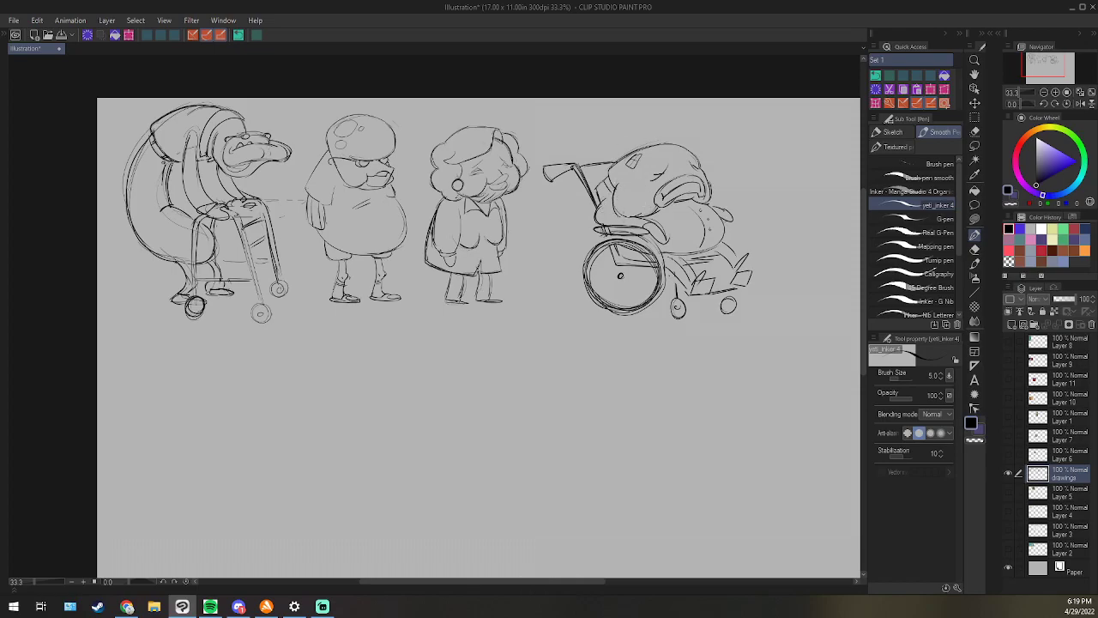
{"action": "key", "text": "e"}
{"action": "key", "text": "p"}
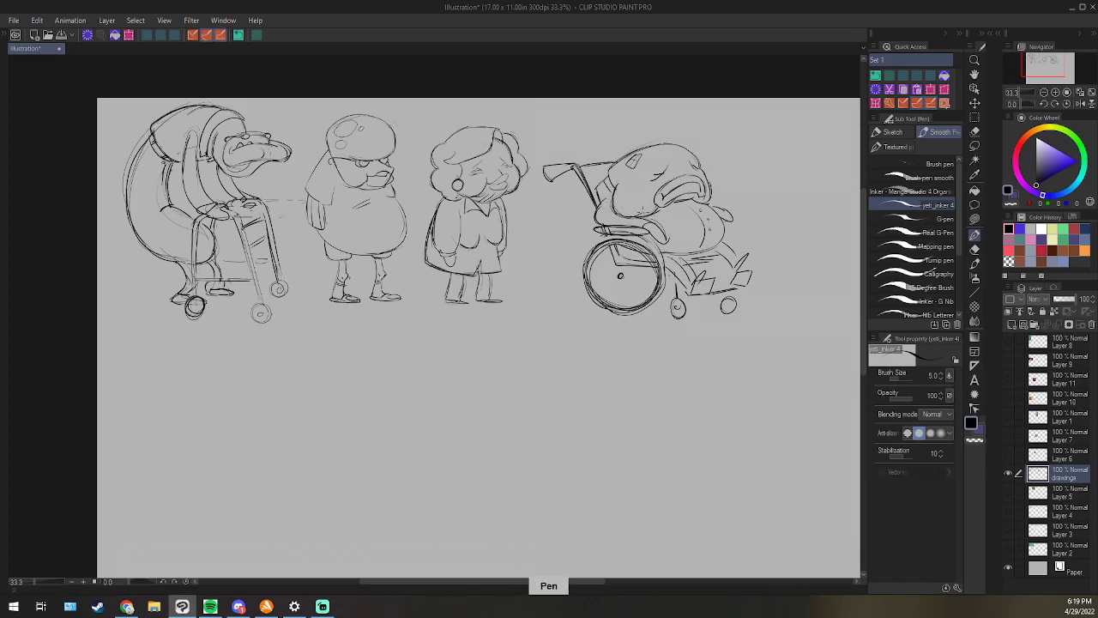
{"action": "key", "text": "e"}
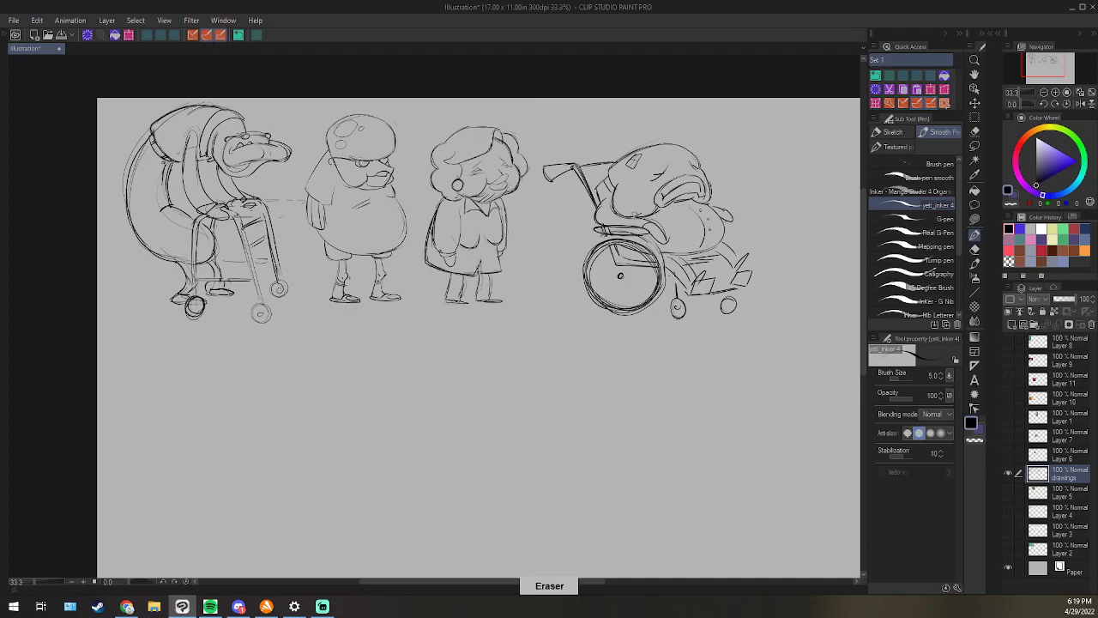
{"action": "key", "text": "p"}
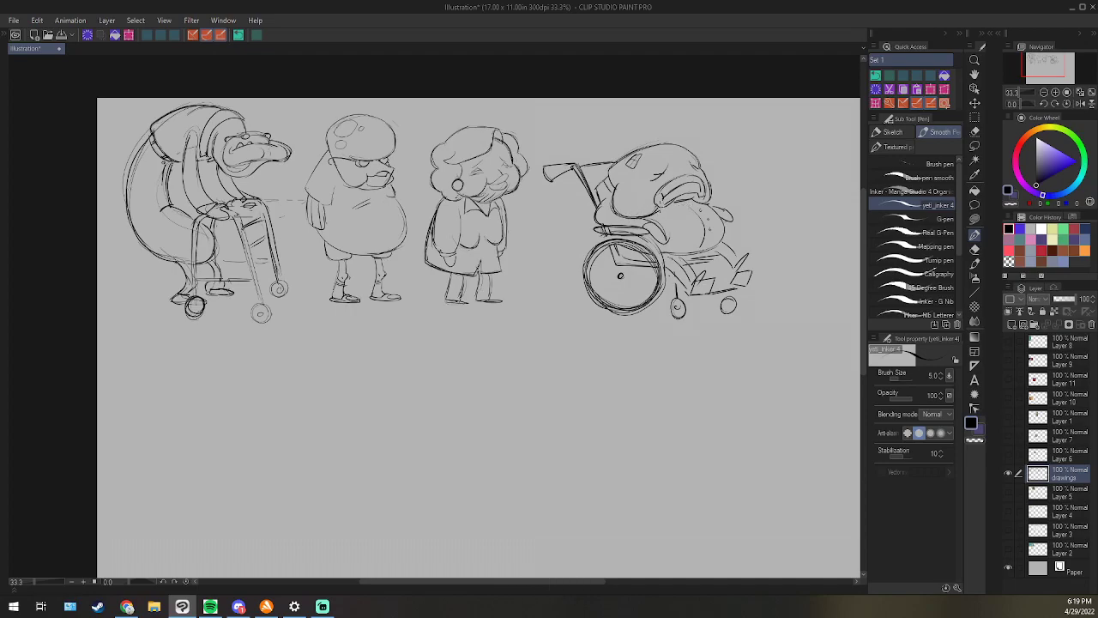
Redraw the leg and front frame lines and place the front caster wheel closer in, erasing the old lines.
{"action": "key", "text": "e"}
{"action": "key", "text": "p"}
{"action": "key", "text": "e"}
{"action": "left_click_drag", "start_coordinate": [692, 259], "coordinate": [694, 272]}
{"action": "key", "text": "p"}
{"action": "mouse_move", "coordinate": [705, 251]}
{"action": "left_mouse_down"}
{"action": "mouse_move", "coordinate": [730, 238]}
{"action": "mouse_move", "coordinate": [719, 253]}
{"action": "mouse_move", "coordinate": [736, 252]}
{"action": "mouse_move", "coordinate": [712, 262]}
{"action": "left_mouse_up"}
{"action": "key", "text": "e"}
{"action": "key", "text": "p"}
{"action": "key", "text": "e"}
{"action": "key", "text": "p"}
{"action": "mouse_move", "coordinate": [675, 276]}
{"action": "left_mouse_down"}
{"action": "mouse_move", "coordinate": [677, 297]}
{"action": "mouse_move", "coordinate": [736, 292]}
{"action": "mouse_move", "coordinate": [731, 310]}
{"action": "mouse_move", "coordinate": [709, 307]}
{"action": "mouse_move", "coordinate": [723, 297]}
{"action": "left_mouse_up"}
{"action": "key", "text": "e"}
{"action": "key", "text": "p"}
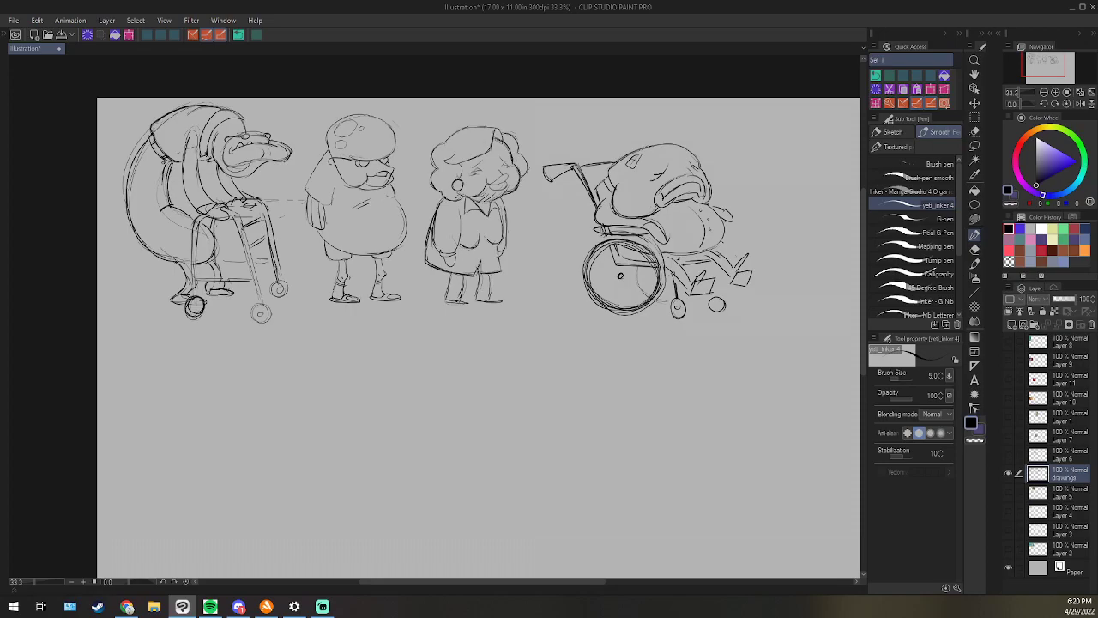
Draw spokes radiating from the hub to the rim of the wheelchair's large wheel.
{"action": "left_click", "coordinate": [127, 607]}
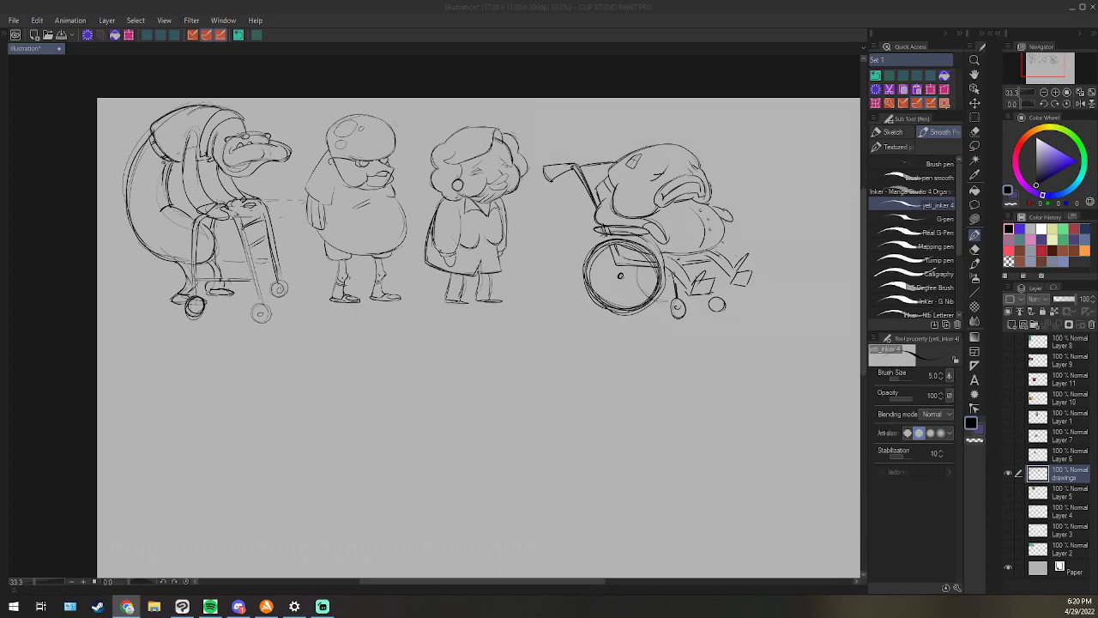
{"action": "mouse_move", "coordinate": [621, 274]}
{"action": "left_mouse_down"}
{"action": "mouse_move", "coordinate": [613, 245]}
{"action": "mouse_move", "coordinate": [674, 283]}
{"action": "mouse_move", "coordinate": [619, 281]}
{"action": "mouse_move", "coordinate": [663, 281]}
{"action": "mouse_move", "coordinate": [620, 278]}
{"action": "mouse_move", "coordinate": [594, 254]}
{"action": "mouse_move", "coordinate": [604, 301]}
{"action": "mouse_move", "coordinate": [644, 304]}
{"action": "mouse_move", "coordinate": [644, 252]}
{"action": "mouse_move", "coordinate": [617, 245]}
{"action": "left_mouse_up"}
{"action": "left_click_drag", "start_coordinate": [620, 277], "coordinate": [622, 307]}
{"action": "mouse_move", "coordinate": [616, 264]}
{"action": "left_mouse_down"}
{"action": "mouse_move", "coordinate": [614, 246]}
{"action": "mouse_move", "coordinate": [625, 301]}
{"action": "left_mouse_up"}
Connect the front caster to the frame and redraw the far foot on its footrest.
{"action": "mouse_move", "coordinate": [714, 301]}
{"action": "left_mouse_down"}
{"action": "mouse_move", "coordinate": [726, 310]}
{"action": "mouse_move", "coordinate": [704, 307]}
{"action": "mouse_move", "coordinate": [713, 305]}
{"action": "mouse_move", "coordinate": [682, 280]}
{"action": "mouse_move", "coordinate": [688, 290]}
{"action": "left_mouse_up"}
{"action": "key", "text": "e"}
{"action": "key", "text": "p"}
{"action": "key", "text": "e"}
{"action": "mouse_move", "coordinate": [727, 273]}
{"action": "left_mouse_down"}
{"action": "mouse_move", "coordinate": [735, 283]}
{"action": "mouse_move", "coordinate": [750, 276]}
{"action": "mouse_move", "coordinate": [726, 281]}
{"action": "left_mouse_up"}
{"action": "key", "text": "p"}
{"action": "mouse_move", "coordinate": [721, 274]}
{"action": "left_mouse_down"}
{"action": "mouse_move", "coordinate": [735, 290]}
{"action": "mouse_move", "coordinate": [726, 294]}
{"action": "left_mouse_up"}
{"action": "mouse_move", "coordinate": [726, 273]}
{"action": "left_mouse_down"}
{"action": "mouse_move", "coordinate": [748, 274]}
{"action": "mouse_move", "coordinate": [752, 294]}
{"action": "mouse_move", "coordinate": [727, 288]}
{"action": "mouse_move", "coordinate": [734, 266]}
{"action": "mouse_move", "coordinate": [711, 262]}
{"action": "mouse_move", "coordinate": [740, 268]}
{"action": "left_mouse_up"}
Clean up the feet and draw the strut down to a redrawn far caster wheel.
{"action": "key", "text": "e"}
{"action": "key", "text": "p"}
{"action": "key", "text": "e"}
{"action": "key", "text": "p"}
{"action": "mouse_move", "coordinate": [728, 276]}
{"action": "left_mouse_down"}
{"action": "mouse_move", "coordinate": [747, 273]}
{"action": "mouse_move", "coordinate": [739, 268]}
{"action": "mouse_move", "coordinate": [748, 292]}
{"action": "mouse_move", "coordinate": [714, 304]}
{"action": "left_mouse_up"}
{"action": "key", "text": "e"}
{"action": "key", "text": "p"}
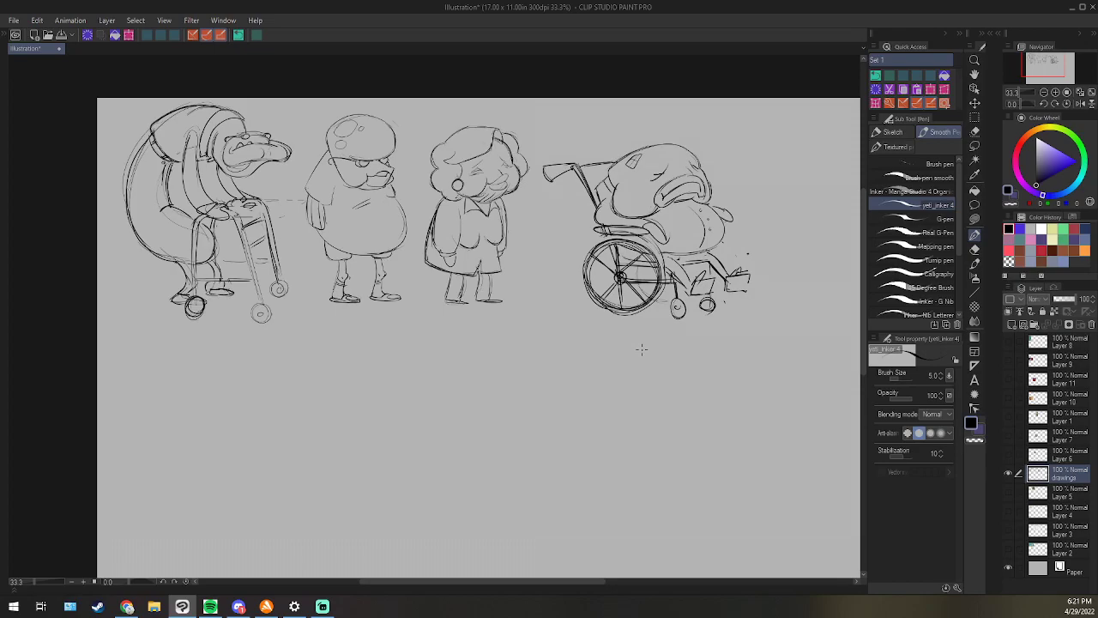
Add a small cheek mark to the wheelchair character and erase the stray dot above the far foot.
{"action": "left_click_drag", "start_coordinate": [628, 185], "coordinate": [623, 190]}
{"action": "left_click_drag", "start_coordinate": [692, 146], "coordinate": [624, 67]}
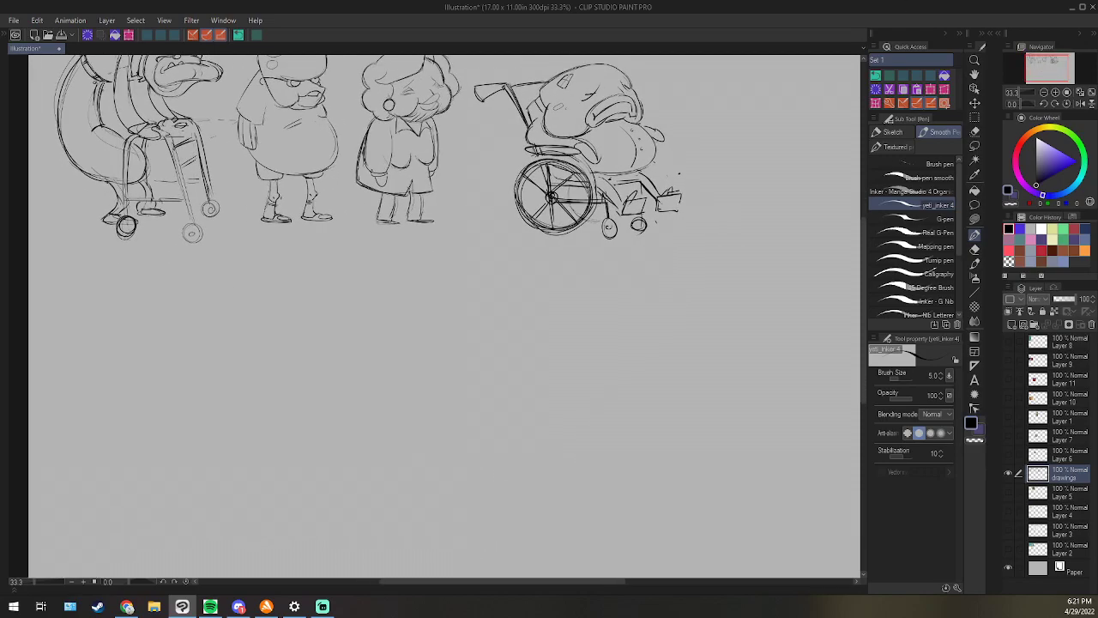
{"action": "key", "text": "alt+Tab"}
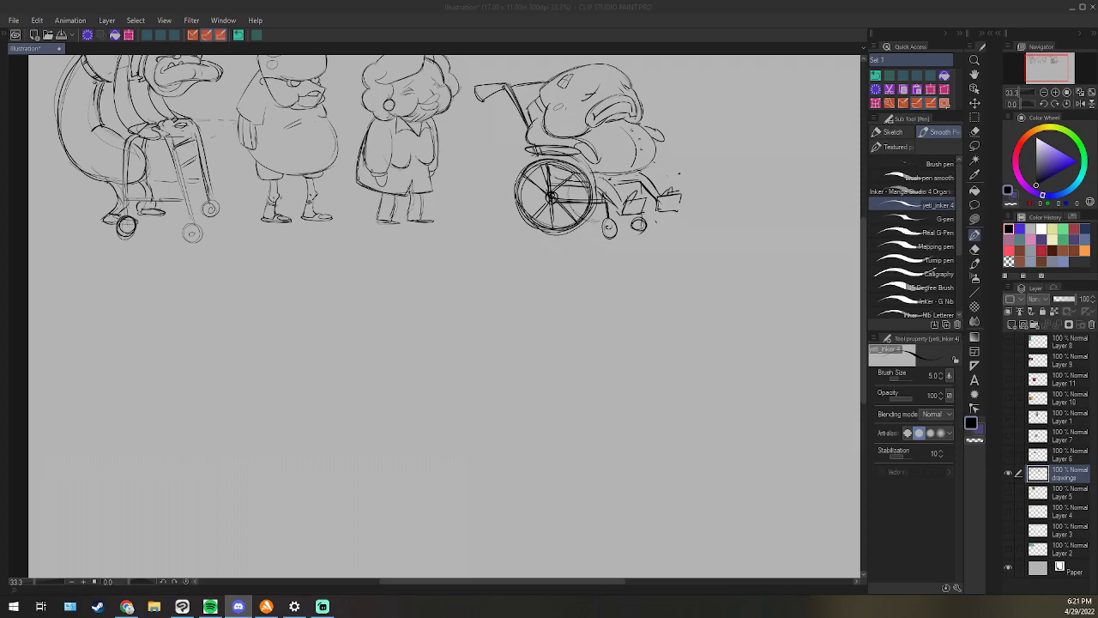
{"action": "left_click_drag", "start_coordinate": [1053, 68], "coordinate": [1064, 64]}
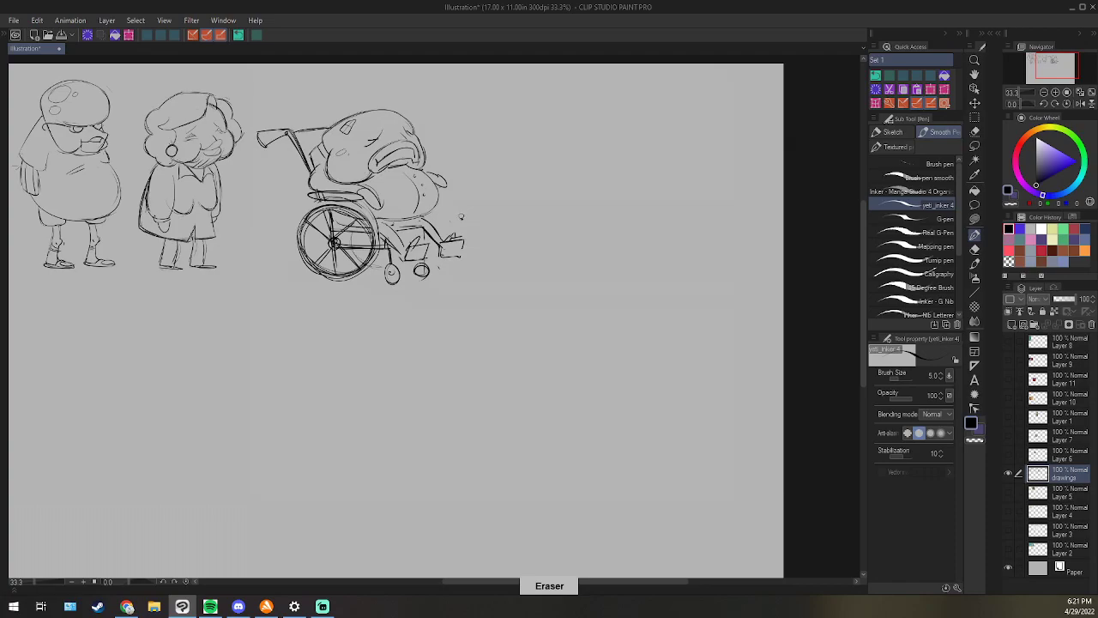
{"action": "left_click", "coordinate": [461, 217]}
{"action": "key", "text": "p"}
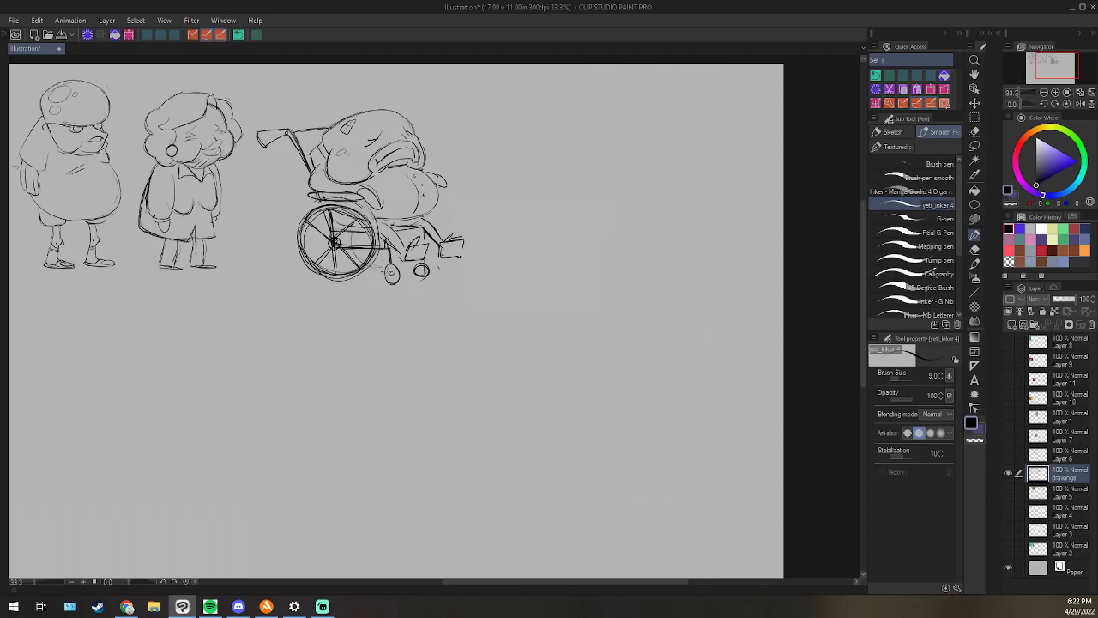
Refine the caster wheels and the lower belly outline, erasing the stray dot beside the far caster.
{"action": "left_click_drag", "start_coordinate": [400, 258], "coordinate": [420, 274]}
{"action": "key", "text": "e"}
{"action": "left_click", "coordinate": [440, 267]}
{"action": "key", "text": "p"}
{"action": "left_click_drag", "start_coordinate": [381, 221], "coordinate": [438, 204]}
{"action": "key", "text": "e"}
{"action": "key", "text": "p"}
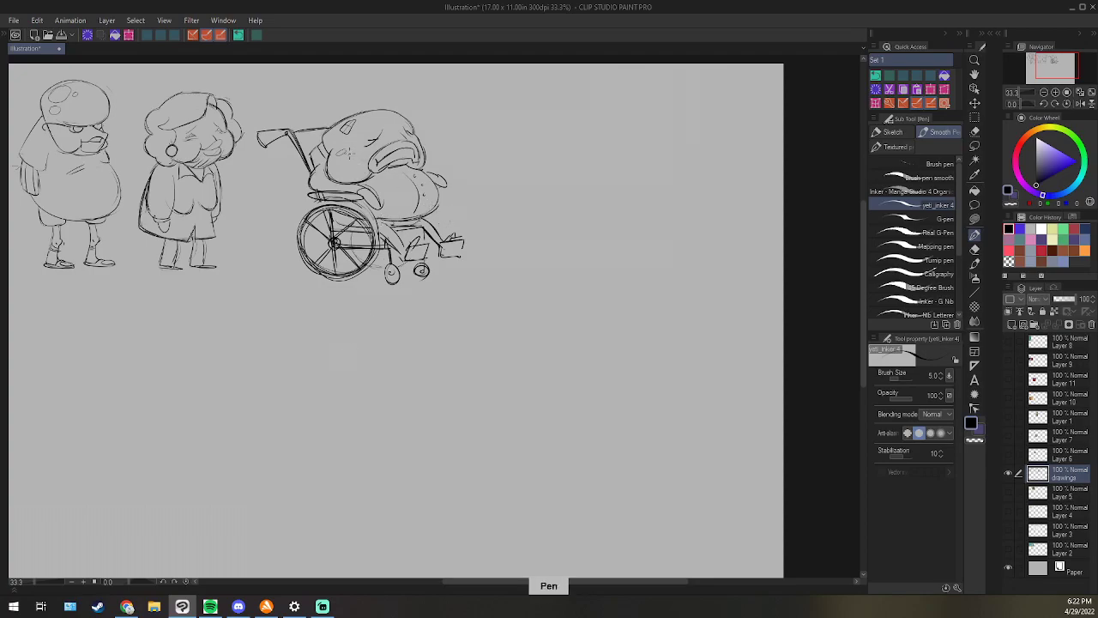
Clean up the wheelchair's push handle, backrest and armrest lines by alternating the eraser and pen.
{"action": "key", "text": "e"}
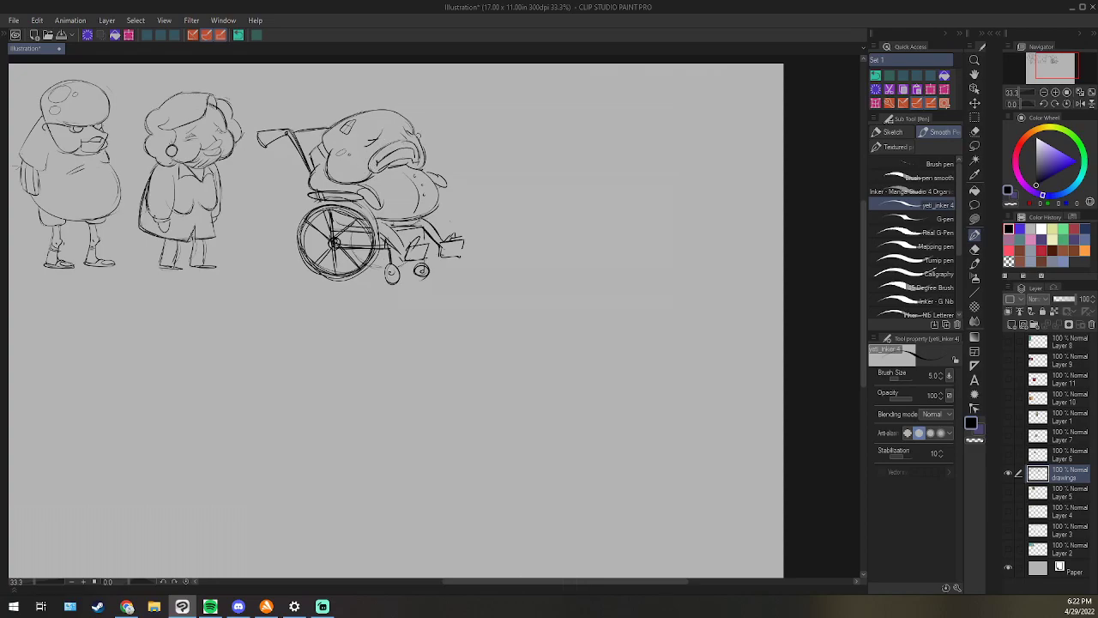
{"action": "key", "text": "p"}
{"action": "key", "text": "e"}
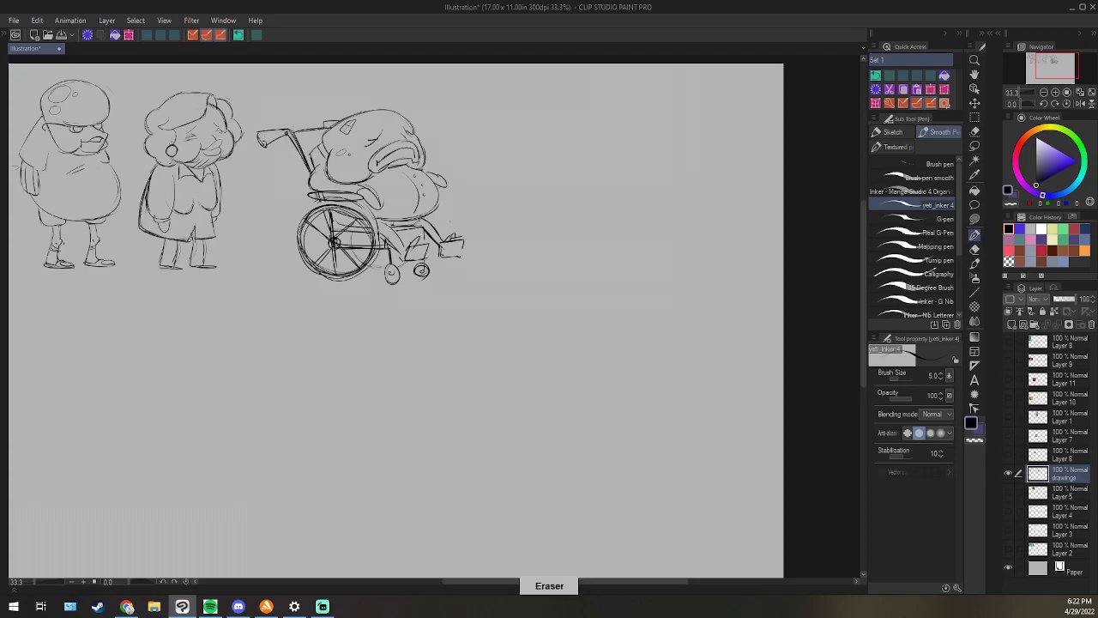
{"action": "key", "text": "p"}
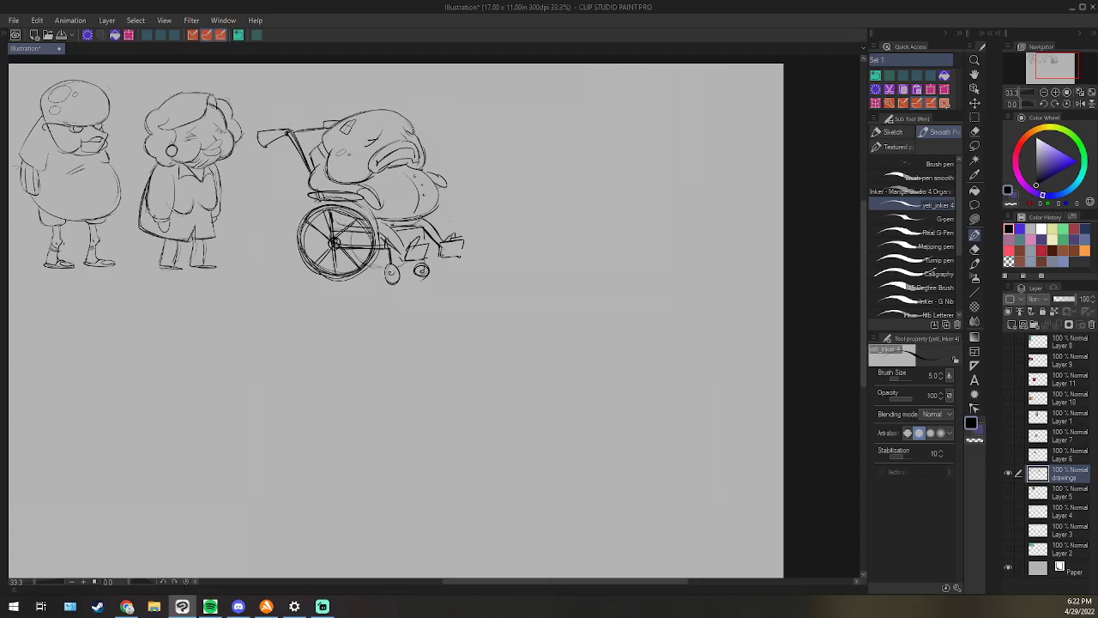
{"action": "key", "text": "e"}
{"action": "key", "text": "p"}
{"action": "key", "text": "e"}
{"action": "key", "text": "p"}
{"action": "key", "text": "e"}
{"action": "key", "text": "p"}
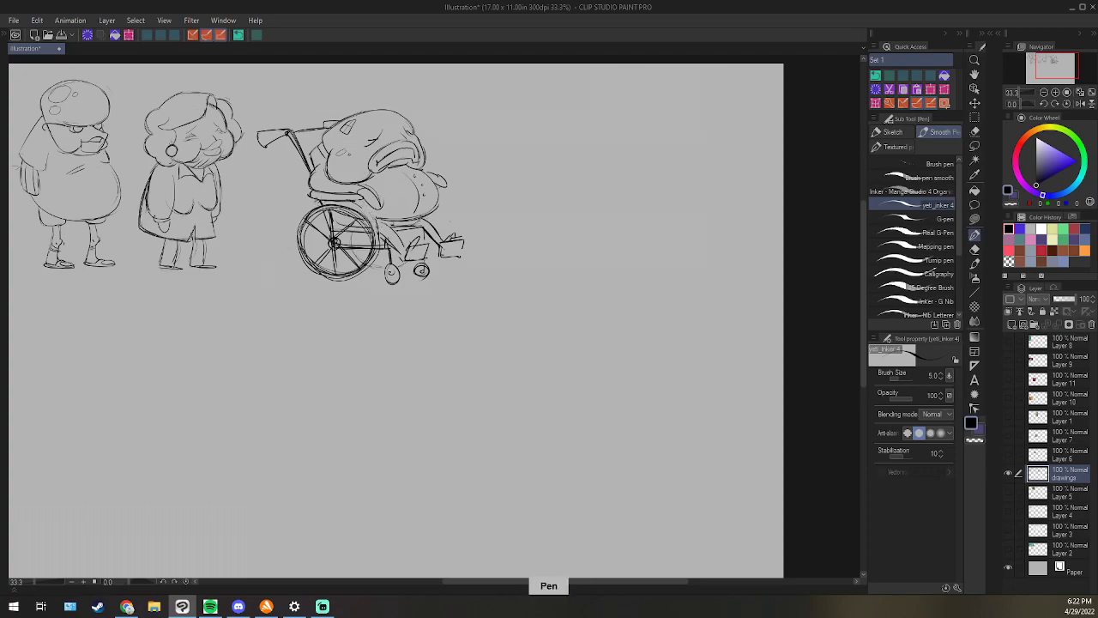
Erase the rough rim lines and spokes on the large wheel and redraw them more cleanly.
{"action": "key", "text": "e"}
{"action": "mouse_move", "coordinate": [317, 211]}
{"action": "left_mouse_down"}
{"action": "mouse_move", "coordinate": [303, 225]}
{"action": "mouse_move", "coordinate": [304, 255]}
{"action": "mouse_move", "coordinate": [336, 274]}
{"action": "left_mouse_up"}
{"action": "mouse_move", "coordinate": [309, 219]}
{"action": "left_mouse_down"}
{"action": "mouse_move", "coordinate": [326, 206]}
{"action": "mouse_move", "coordinate": [360, 216]}
{"action": "mouse_move", "coordinate": [370, 246]}
{"action": "mouse_move", "coordinate": [360, 266]}
{"action": "left_mouse_up"}
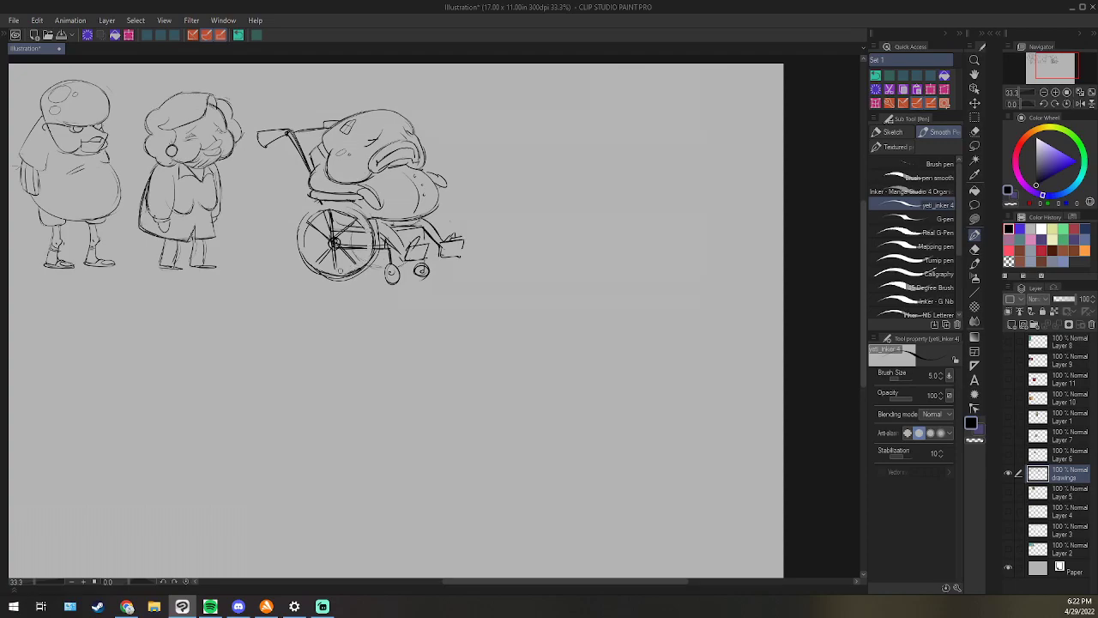
{"action": "key", "text": "p"}
{"action": "mouse_move", "coordinate": [300, 223]}
{"action": "left_mouse_down"}
{"action": "mouse_move", "coordinate": [353, 207]}
{"action": "mouse_move", "coordinate": [367, 220]}
{"action": "mouse_move", "coordinate": [359, 262]}
{"action": "mouse_move", "coordinate": [329, 212]}
{"action": "mouse_move", "coordinate": [304, 236]}
{"action": "mouse_move", "coordinate": [323, 267]}
{"action": "mouse_move", "coordinate": [363, 256]}
{"action": "left_mouse_up"}
{"action": "left_click_drag", "start_coordinate": [332, 210], "coordinate": [365, 237]}
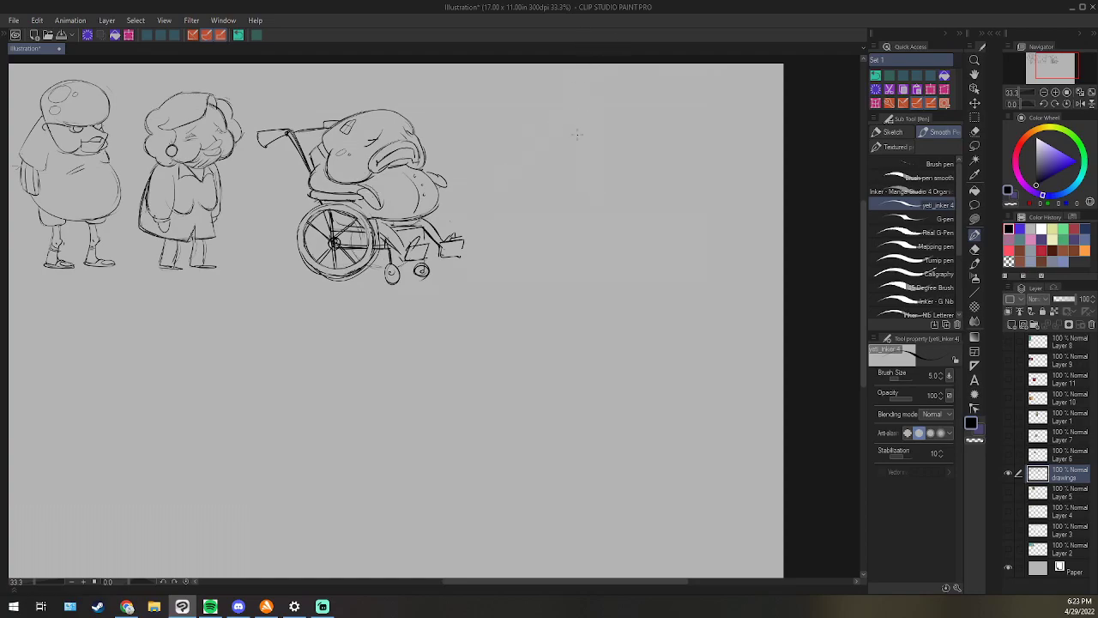
{"action": "mouse_move", "coordinate": [562, 163]}
{"action": "left_mouse_down"}
{"action": "mouse_move", "coordinate": [583, 98]}
{"action": "mouse_move", "coordinate": [621, 102]}
{"action": "left_mouse_up"}
{"action": "left_click_drag", "start_coordinate": [657, 151], "coordinate": [675, 190]}
{"action": "mouse_move", "coordinate": [605, 113]}
{"action": "left_mouse_down"}
{"action": "mouse_move", "coordinate": [594, 161]}
{"action": "mouse_move", "coordinate": [611, 131]}
{"action": "mouse_move", "coordinate": [623, 134]}
{"action": "left_mouse_up"}
{"action": "left_click_drag", "start_coordinate": [610, 155], "coordinate": [619, 157]}
{"action": "left_click_drag", "start_coordinate": [604, 122], "coordinate": [604, 117]}
{"action": "mouse_move", "coordinate": [575, 165]}
{"action": "left_mouse_down"}
{"action": "mouse_move", "coordinate": [561, 195]}
{"action": "mouse_move", "coordinate": [638, 174]}
{"action": "mouse_move", "coordinate": [542, 196]}
{"action": "mouse_move", "coordinate": [546, 175]}
{"action": "left_mouse_up"}
{"action": "mouse_move", "coordinate": [618, 175]}
{"action": "left_mouse_down"}
{"action": "mouse_move", "coordinate": [666, 178]}
{"action": "mouse_move", "coordinate": [652, 215]}
{"action": "left_mouse_up"}
{"action": "left_click_drag", "start_coordinate": [563, 187], "coordinate": [618, 216]}
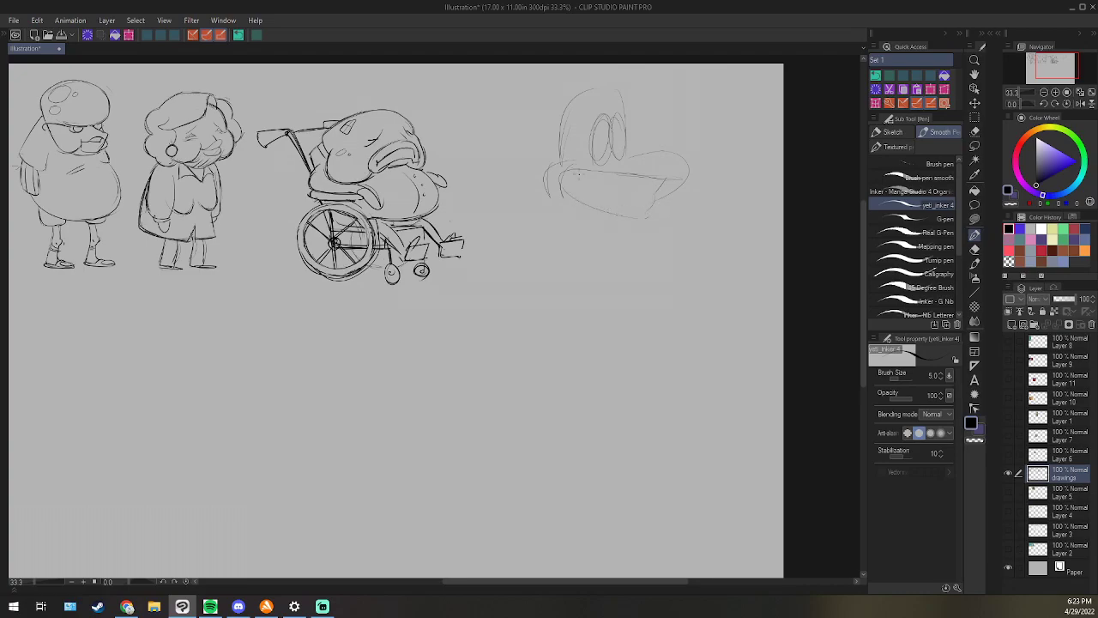
{"action": "mouse_move", "coordinate": [585, 140]}
{"action": "left_mouse_down"}
{"action": "mouse_move", "coordinate": [618, 142]}
{"action": "mouse_move", "coordinate": [604, 148]}
{"action": "left_mouse_up"}
{"action": "left_click_drag", "start_coordinate": [580, 89], "coordinate": [642, 96]}
{"action": "key", "text": "alt+Tab"}
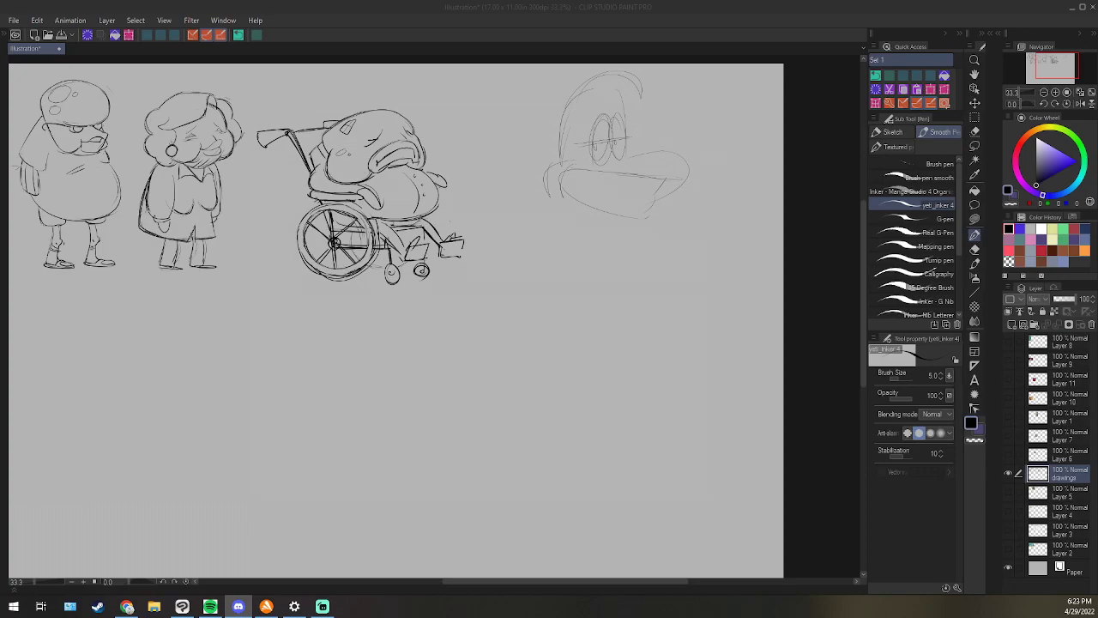
{"action": "left_click", "coordinate": [576, 30]}
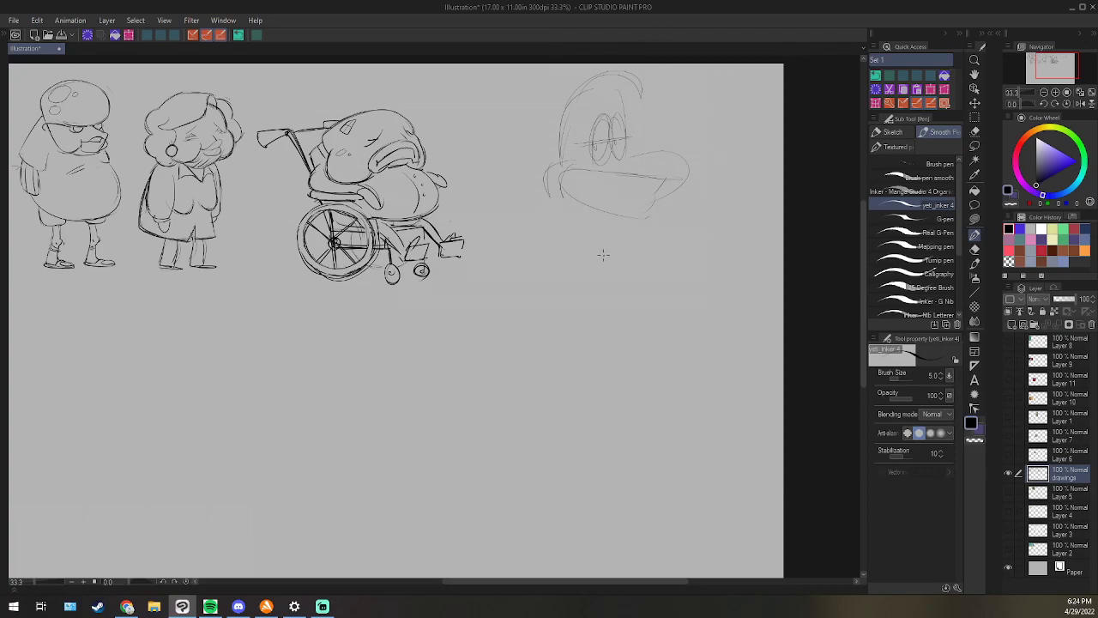
{"action": "mouse_move", "coordinate": [617, 238]}
{"action": "left_mouse_down"}
{"action": "mouse_move", "coordinate": [551, 205]}
{"action": "mouse_move", "coordinate": [606, 234]}
{"action": "left_mouse_up"}
{"action": "left_click_drag", "start_coordinate": [673, 199], "coordinate": [637, 221]}
{"action": "left_click_drag", "start_coordinate": [562, 213], "coordinate": [601, 240]}
{"action": "left_click", "coordinate": [975, 205]}
{"action": "mouse_move", "coordinate": [712, 82]}
{"action": "left_mouse_down"}
{"action": "mouse_move", "coordinate": [699, 65]}
{"action": "mouse_move", "coordinate": [538, 235]}
{"action": "mouse_move", "coordinate": [743, 197]}
{"action": "left_mouse_up"}
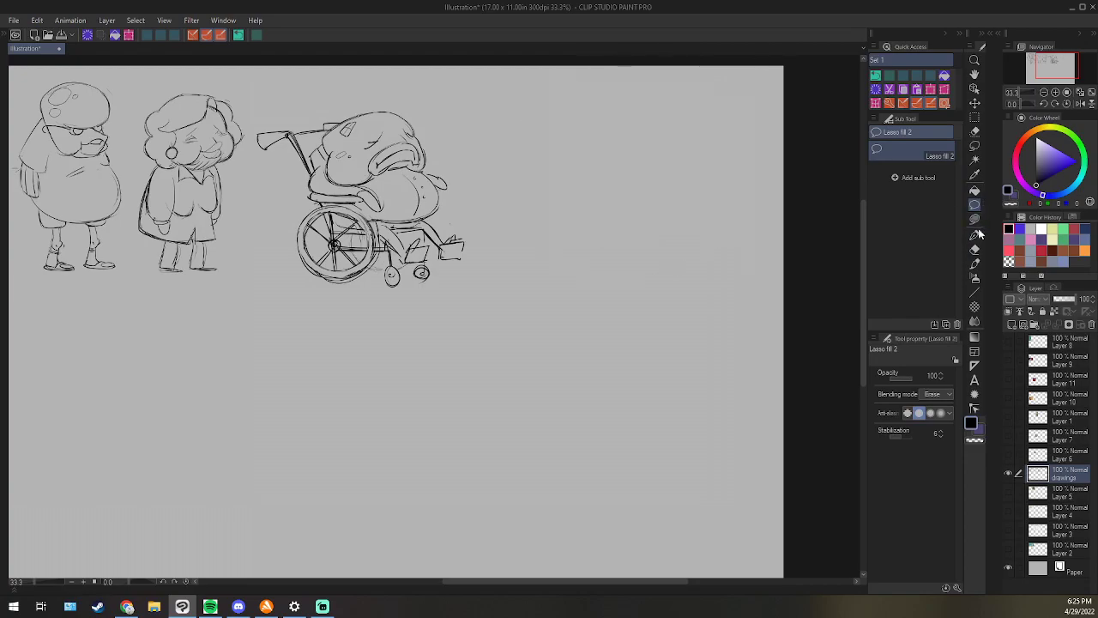
Sketch a fifth character in front of the wheelchair with a large round helmet, neck ring, rectangular body and one leg.
{"action": "left_click", "coordinate": [975, 234]}
{"action": "mouse_move", "coordinate": [622, 187]}
{"action": "left_mouse_down"}
{"action": "mouse_move", "coordinate": [643, 93]}
{"action": "mouse_move", "coordinate": [545, 150]}
{"action": "mouse_move", "coordinate": [673, 175]}
{"action": "mouse_move", "coordinate": [593, 79]}
{"action": "mouse_move", "coordinate": [611, 198]}
{"action": "mouse_move", "coordinate": [665, 59]}
{"action": "mouse_move", "coordinate": [605, 194]}
{"action": "mouse_move", "coordinate": [636, 185]}
{"action": "left_mouse_up"}
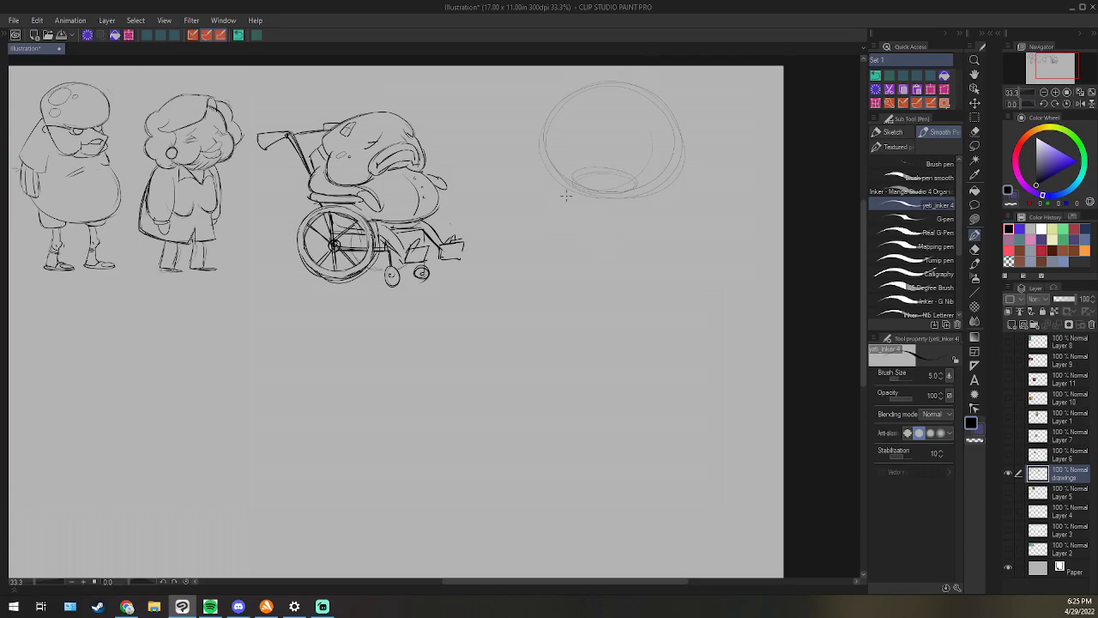
{"action": "left_click_drag", "start_coordinate": [578, 272], "coordinate": [638, 269]}
{"action": "mouse_move", "coordinate": [639, 202]}
{"action": "left_mouse_down"}
{"action": "mouse_move", "coordinate": [640, 262]}
{"action": "mouse_move", "coordinate": [609, 302]}
{"action": "mouse_move", "coordinate": [657, 316]}
{"action": "left_mouse_up"}
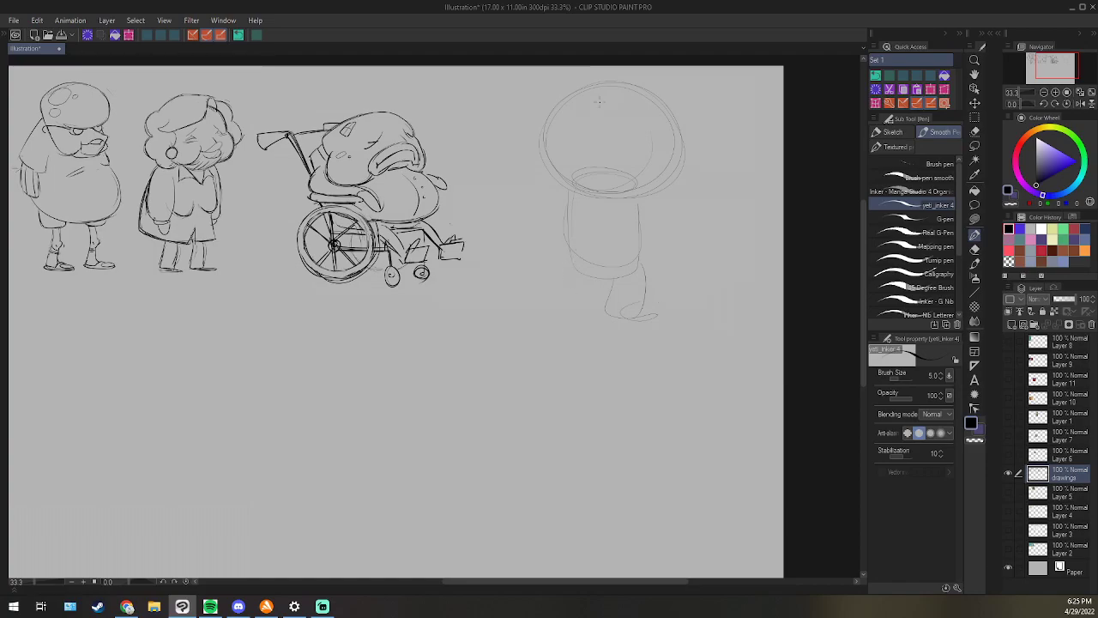
Draw the character's wrinkled face with eyes, nose and puffy cheeks low inside the helmet, and rough in an arm.
{"action": "mouse_move", "coordinate": [558, 158]}
{"action": "left_mouse_down"}
{"action": "mouse_move", "coordinate": [622, 171]}
{"action": "mouse_move", "coordinate": [613, 182]}
{"action": "mouse_move", "coordinate": [639, 178]}
{"action": "mouse_move", "coordinate": [652, 154]}
{"action": "mouse_move", "coordinate": [639, 178]}
{"action": "left_mouse_up"}
{"action": "mouse_move", "coordinate": [598, 147]}
{"action": "left_mouse_down"}
{"action": "mouse_move", "coordinate": [625, 141]}
{"action": "mouse_move", "coordinate": [632, 155]}
{"action": "left_mouse_up"}
{"action": "mouse_move", "coordinate": [621, 148]}
{"action": "left_mouse_down"}
{"action": "mouse_move", "coordinate": [609, 155]}
{"action": "mouse_move", "coordinate": [634, 154]}
{"action": "left_mouse_up"}
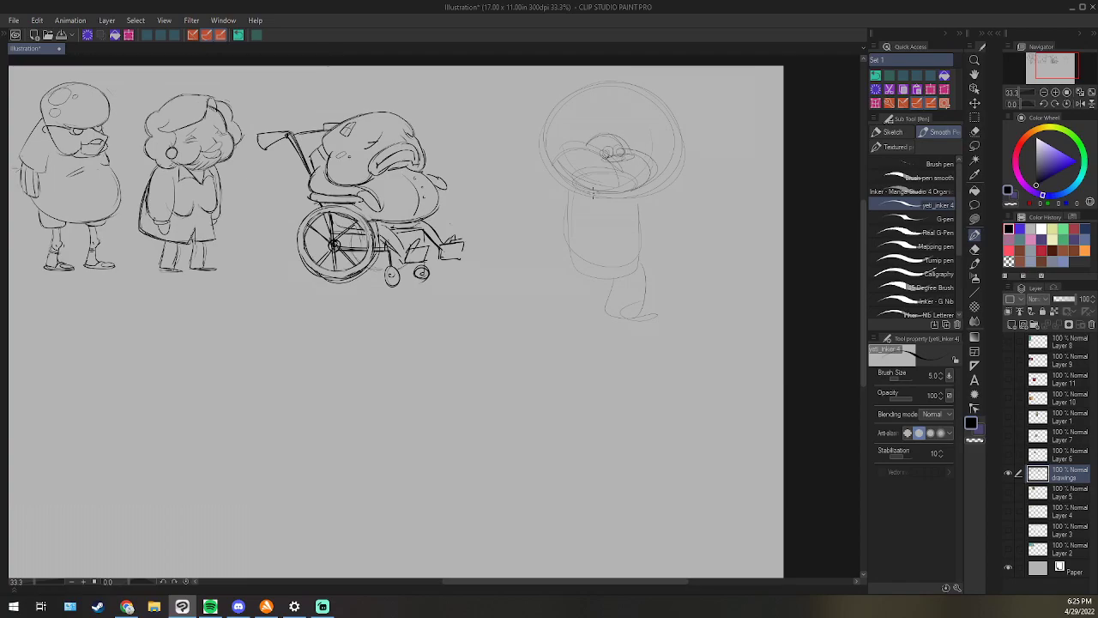
{"action": "mouse_move", "coordinate": [587, 142]}
{"action": "left_mouse_down"}
{"action": "mouse_move", "coordinate": [638, 169]}
{"action": "mouse_move", "coordinate": [629, 167]}
{"action": "mouse_move", "coordinate": [642, 159]}
{"action": "mouse_move", "coordinate": [621, 154]}
{"action": "mouse_move", "coordinate": [642, 169]}
{"action": "mouse_move", "coordinate": [623, 158]}
{"action": "left_mouse_up"}
{"action": "left_click_drag", "start_coordinate": [596, 141], "coordinate": [612, 146]}
{"action": "mouse_move", "coordinate": [613, 139]}
{"action": "left_mouse_down"}
{"action": "mouse_move", "coordinate": [647, 178]}
{"action": "mouse_move", "coordinate": [625, 170]}
{"action": "mouse_move", "coordinate": [635, 159]}
{"action": "left_mouse_up"}
{"action": "mouse_move", "coordinate": [558, 185]}
{"action": "left_mouse_down"}
{"action": "mouse_move", "coordinate": [560, 230]}
{"action": "mouse_move", "coordinate": [580, 238]}
{"action": "left_mouse_up"}
{"action": "mouse_move", "coordinate": [561, 146]}
{"action": "left_mouse_down"}
{"action": "mouse_move", "coordinate": [564, 175]}
{"action": "mouse_move", "coordinate": [581, 151]}
{"action": "mouse_move", "coordinate": [611, 186]}
{"action": "left_mouse_up"}
{"action": "mouse_move", "coordinate": [587, 148]}
{"action": "left_mouse_down"}
{"action": "mouse_move", "coordinate": [594, 138]}
{"action": "mouse_move", "coordinate": [655, 162]}
{"action": "mouse_move", "coordinate": [643, 184]}
{"action": "left_mouse_up"}
Thicken the helmeted character's leg and sketch a large curled squirrel tail behind the body.
{"action": "mouse_move", "coordinate": [653, 252]}
{"action": "left_mouse_down"}
{"action": "mouse_move", "coordinate": [646, 291]}
{"action": "mouse_move", "coordinate": [645, 254]}
{"action": "mouse_move", "coordinate": [664, 312]}
{"action": "left_mouse_up"}
{"action": "mouse_move", "coordinate": [614, 284]}
{"action": "left_mouse_down"}
{"action": "mouse_move", "coordinate": [604, 317]}
{"action": "mouse_move", "coordinate": [649, 319]}
{"action": "left_mouse_up"}
{"action": "left_click_drag", "start_coordinate": [645, 269], "coordinate": [652, 313]}
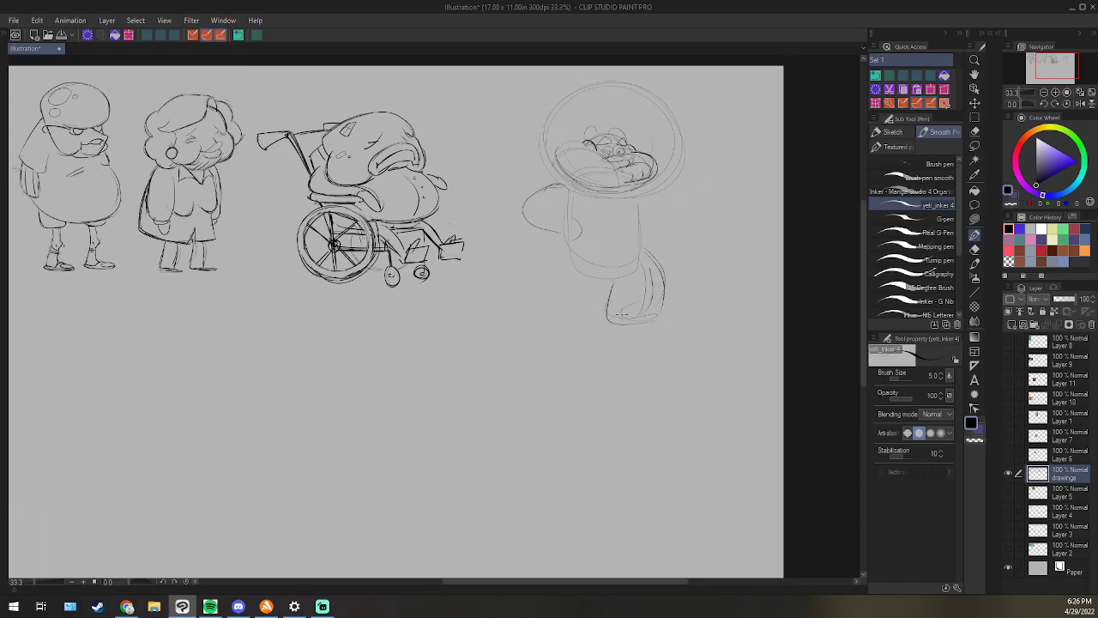
{"action": "left_click_drag", "start_coordinate": [539, 146], "coordinate": [472, 198]}
{"action": "left_click_drag", "start_coordinate": [502, 139], "coordinate": [474, 216]}
{"action": "left_click_drag", "start_coordinate": [532, 236], "coordinate": [558, 259]}
{"action": "left_click_drag", "start_coordinate": [522, 178], "coordinate": [489, 215]}
Erase the helmeted character's old body and leg and redraw a shorter, rounded torso under the neck ring.
{"action": "left_click_drag", "start_coordinate": [582, 228], "coordinate": [555, 250]}
{"action": "left_click_drag", "start_coordinate": [654, 213], "coordinate": [650, 235]}
{"action": "mouse_move", "coordinate": [570, 257]}
{"action": "left_mouse_down"}
{"action": "mouse_move", "coordinate": [652, 267]}
{"action": "mouse_move", "coordinate": [649, 244]}
{"action": "left_mouse_up"}
{"action": "left_click", "coordinate": [975, 205]}
{"action": "mouse_move", "coordinate": [579, 191]}
{"action": "left_mouse_down"}
{"action": "mouse_move", "coordinate": [539, 184]}
{"action": "mouse_move", "coordinate": [719, 291]}
{"action": "mouse_move", "coordinate": [590, 186]}
{"action": "mouse_move", "coordinate": [570, 220]}
{"action": "mouse_move", "coordinate": [575, 246]}
{"action": "left_mouse_up"}
{"action": "left_click", "coordinate": [975, 234]}
{"action": "left_click_drag", "start_coordinate": [646, 204], "coordinate": [650, 232]}
{"action": "mouse_move", "coordinate": [572, 232]}
{"action": "left_mouse_down"}
{"action": "mouse_move", "coordinate": [620, 213]}
{"action": "mouse_move", "coordinate": [573, 187]}
{"action": "mouse_move", "coordinate": [579, 254]}
{"action": "mouse_move", "coordinate": [566, 228]}
{"action": "mouse_move", "coordinate": [652, 234]}
{"action": "mouse_move", "coordinate": [605, 249]}
{"action": "left_mouse_up"}
{"action": "left_click_drag", "start_coordinate": [574, 185], "coordinate": [625, 255]}
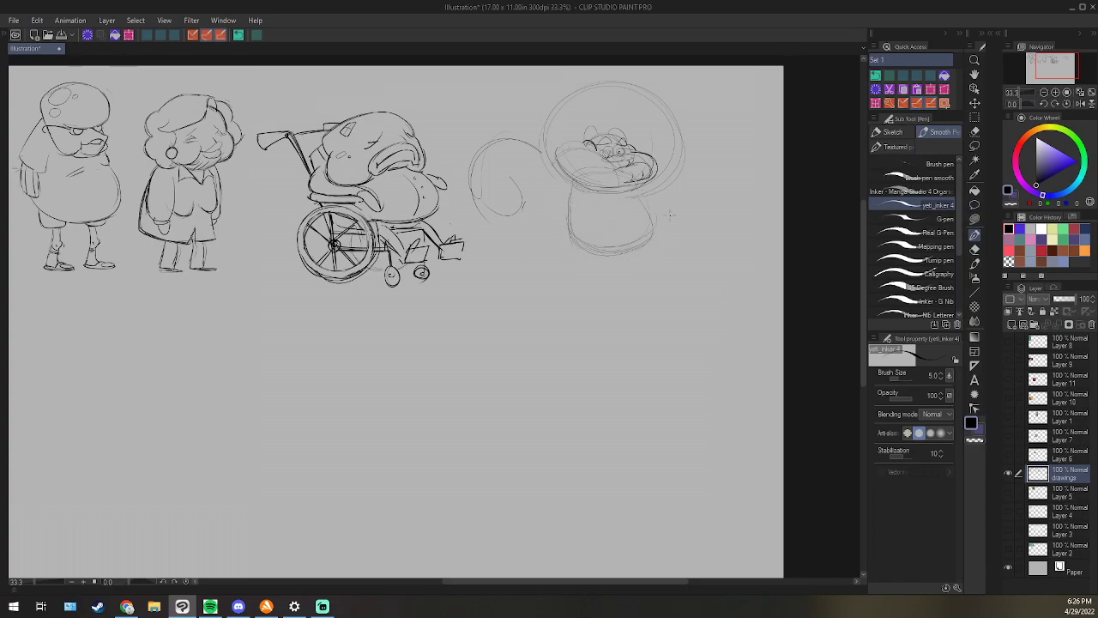
Reinforce the helmet outline and draw new legs with boots, the back arm and a small chest detail.
{"action": "left_click_drag", "start_coordinate": [548, 135], "coordinate": [578, 187]}
{"action": "left_click_drag", "start_coordinate": [556, 116], "coordinate": [545, 135]}
{"action": "mouse_move", "coordinate": [658, 99]}
{"action": "left_mouse_down"}
{"action": "mouse_move", "coordinate": [676, 153]}
{"action": "mouse_move", "coordinate": [635, 190]}
{"action": "left_mouse_up"}
{"action": "mouse_move", "coordinate": [652, 247]}
{"action": "left_mouse_down"}
{"action": "mouse_move", "coordinate": [649, 276]}
{"action": "mouse_move", "coordinate": [657, 256]}
{"action": "mouse_move", "coordinate": [627, 285]}
{"action": "mouse_move", "coordinate": [638, 307]}
{"action": "mouse_move", "coordinate": [656, 295]}
{"action": "mouse_move", "coordinate": [627, 262]}
{"action": "mouse_move", "coordinate": [627, 306]}
{"action": "mouse_move", "coordinate": [654, 308]}
{"action": "left_mouse_up"}
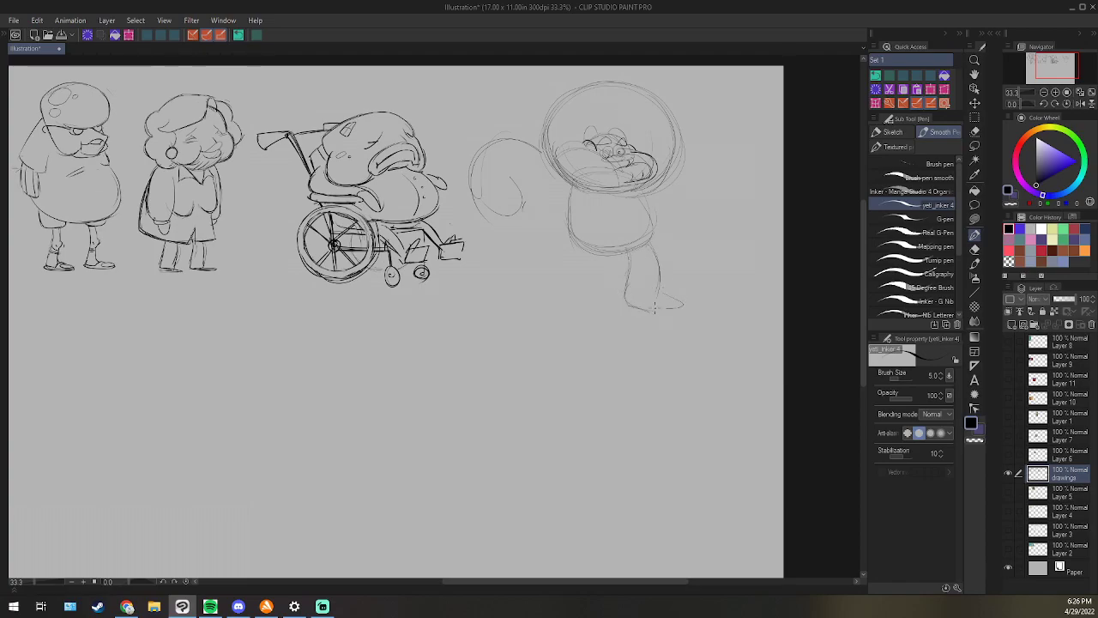
{"action": "mouse_move", "coordinate": [580, 257]}
{"action": "left_mouse_down"}
{"action": "mouse_move", "coordinate": [578, 297]}
{"action": "mouse_move", "coordinate": [575, 280]}
{"action": "left_mouse_up"}
{"action": "left_click_drag", "start_coordinate": [616, 310], "coordinate": [601, 313]}
{"action": "mouse_move", "coordinate": [558, 176]}
{"action": "left_mouse_down"}
{"action": "mouse_move", "coordinate": [540, 206]}
{"action": "mouse_move", "coordinate": [556, 219]}
{"action": "left_mouse_up"}
{"action": "left_click_drag", "start_coordinate": [650, 193], "coordinate": [642, 249]}
{"action": "left_click_drag", "start_coordinate": [617, 197], "coordinate": [619, 199]}
Flip the canvas view horizontally, then add to the squirrel's back arm and redraw the rear leg and boot.
{"action": "left_click", "coordinate": [1080, 103]}
{"action": "left_click_drag", "start_coordinate": [301, 191], "coordinate": [317, 205]}
{"action": "left_click", "coordinate": [975, 205]}
{"action": "mouse_move", "coordinate": [297, 249]}
{"action": "left_mouse_down"}
{"action": "mouse_move", "coordinate": [250, 280]}
{"action": "mouse_move", "coordinate": [364, 201]}
{"action": "mouse_move", "coordinate": [373, 174]}
{"action": "mouse_move", "coordinate": [274, 300]}
{"action": "mouse_move", "coordinate": [295, 248]}
{"action": "mouse_move", "coordinate": [301, 290]}
{"action": "left_mouse_up"}
{"action": "key", "text": "p"}
{"action": "left_click_drag", "start_coordinate": [254, 296], "coordinate": [282, 320]}
{"action": "left_click_drag", "start_coordinate": [293, 249], "coordinate": [302, 306]}
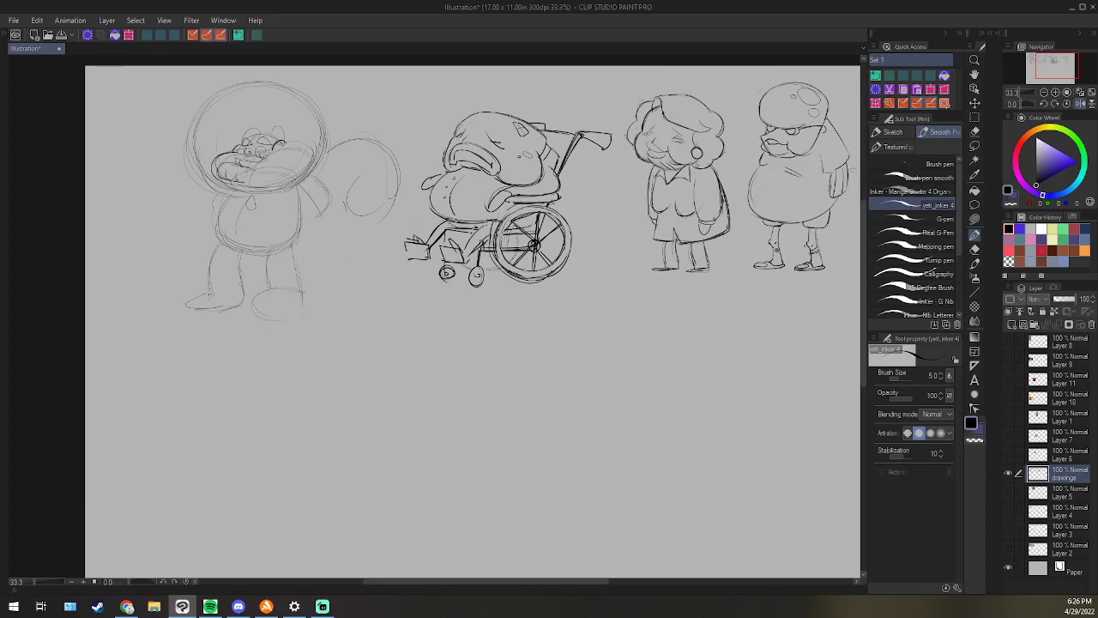
Shape the squirrel's front boot and leg, and draw the bent arm and torso outline.
{"action": "mouse_move", "coordinate": [186, 305]}
{"action": "left_mouse_down"}
{"action": "mouse_move", "coordinate": [225, 312]}
{"action": "mouse_move", "coordinate": [211, 291]}
{"action": "left_mouse_up"}
{"action": "left_click_drag", "start_coordinate": [242, 256], "coordinate": [240, 301]}
{"action": "mouse_move", "coordinate": [296, 186]}
{"action": "left_mouse_down"}
{"action": "mouse_move", "coordinate": [323, 207]}
{"action": "mouse_move", "coordinate": [313, 236]}
{"action": "mouse_move", "coordinate": [276, 253]}
{"action": "left_mouse_up"}
{"action": "left_click_drag", "start_coordinate": [276, 228], "coordinate": [274, 250]}
{"action": "mouse_move", "coordinate": [226, 198]}
{"action": "left_mouse_down"}
{"action": "mouse_move", "coordinate": [221, 248]}
{"action": "mouse_move", "coordinate": [273, 254]}
{"action": "left_mouse_up"}
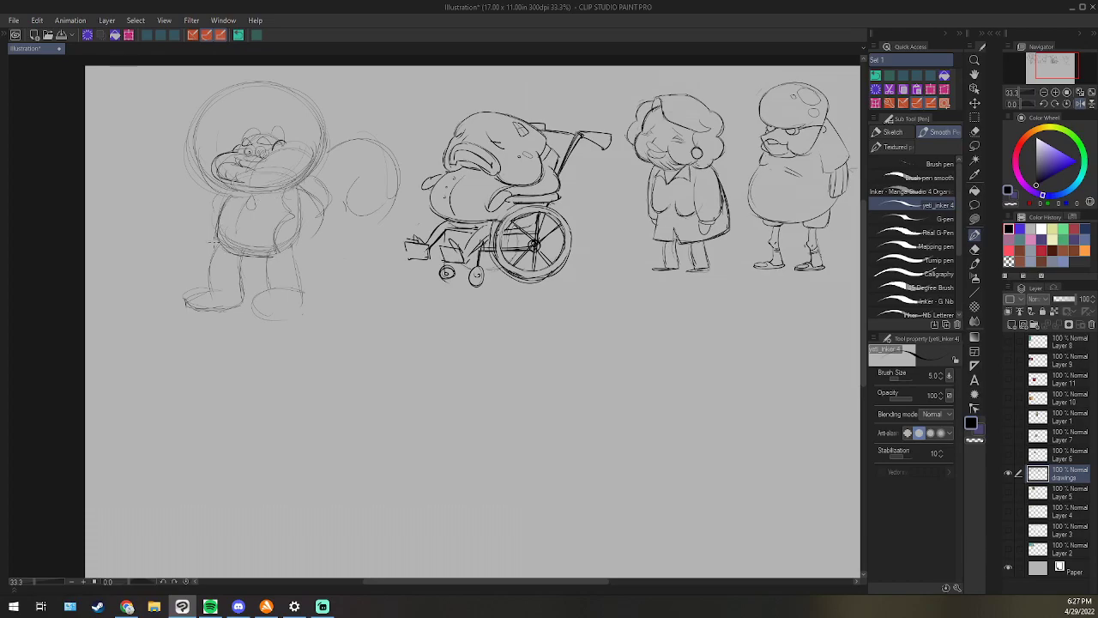
Define the squirrel's hand resting on the hip and clean up the torso outline, undoing one stray stroke.
{"action": "mouse_move", "coordinate": [217, 224]}
{"action": "left_mouse_down"}
{"action": "mouse_move", "coordinate": [219, 246]}
{"action": "mouse_move", "coordinate": [266, 262]}
{"action": "left_mouse_up"}
{"action": "key", "text": "ctrl+z"}
{"action": "mouse_move", "coordinate": [282, 225]}
{"action": "left_mouse_down"}
{"action": "mouse_move", "coordinate": [276, 234]}
{"action": "mouse_move", "coordinate": [322, 218]}
{"action": "mouse_move", "coordinate": [297, 215]}
{"action": "left_mouse_up"}
{"action": "key", "text": "e"}
{"action": "mouse_move", "coordinate": [227, 236]}
{"action": "left_mouse_down"}
{"action": "mouse_move", "coordinate": [259, 247]}
{"action": "mouse_move", "coordinate": [224, 243]}
{"action": "left_mouse_up"}
{"action": "key", "text": "p"}
{"action": "key", "text": "alt+Tab"}
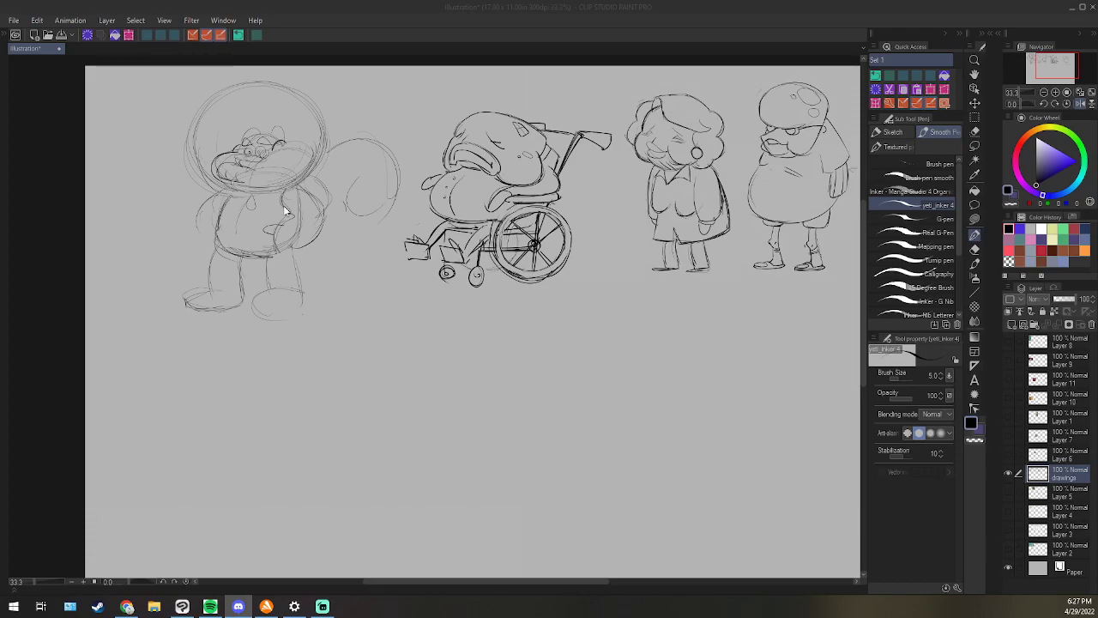
{"action": "left_click", "coordinate": [296, 269]}
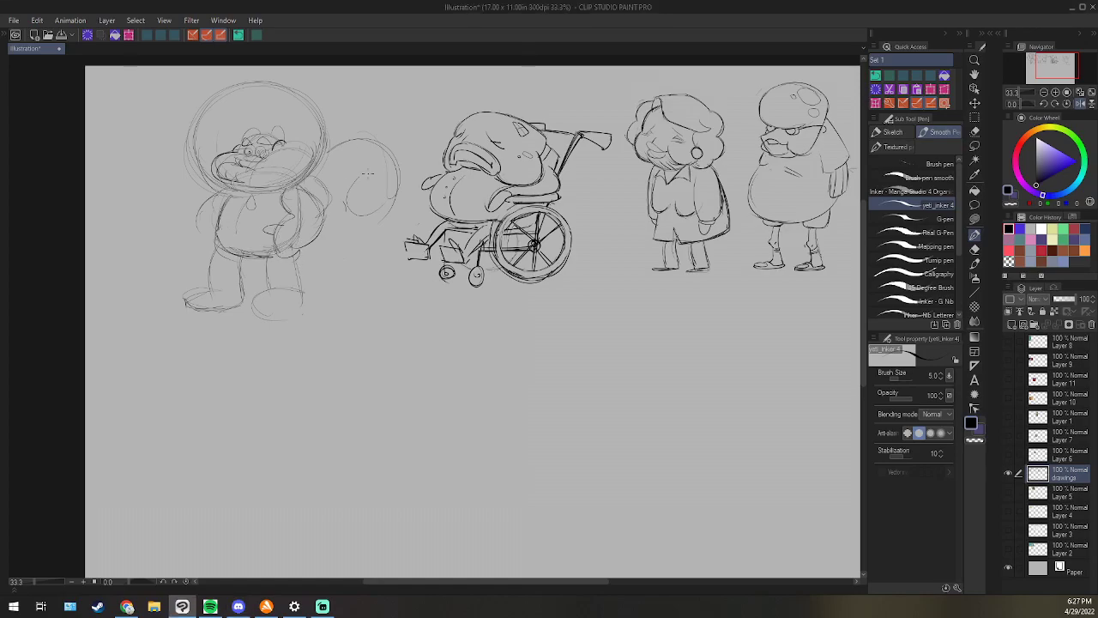
Redraw the squirrel's tail fuller with an inward curl and a base behind the hip, erasing the old outline.
{"action": "left_click_drag", "start_coordinate": [337, 220], "coordinate": [307, 266]}
{"action": "mouse_move", "coordinate": [316, 128]}
{"action": "left_mouse_down"}
{"action": "mouse_move", "coordinate": [294, 142]}
{"action": "mouse_move", "coordinate": [384, 186]}
{"action": "left_mouse_up"}
{"action": "left_click_drag", "start_coordinate": [376, 143], "coordinate": [387, 165]}
{"action": "left_click_drag", "start_coordinate": [387, 191], "coordinate": [353, 219]}
{"action": "mouse_move", "coordinate": [346, 168]}
{"action": "left_mouse_down"}
{"action": "mouse_move", "coordinate": [331, 188]}
{"action": "mouse_move", "coordinate": [379, 212]}
{"action": "left_mouse_up"}
{"action": "key", "text": "e"}
{"action": "mouse_move", "coordinate": [371, 138]}
{"action": "left_mouse_down"}
{"action": "mouse_move", "coordinate": [393, 165]}
{"action": "mouse_move", "coordinate": [399, 201]}
{"action": "left_mouse_up"}
{"action": "key", "text": "p"}
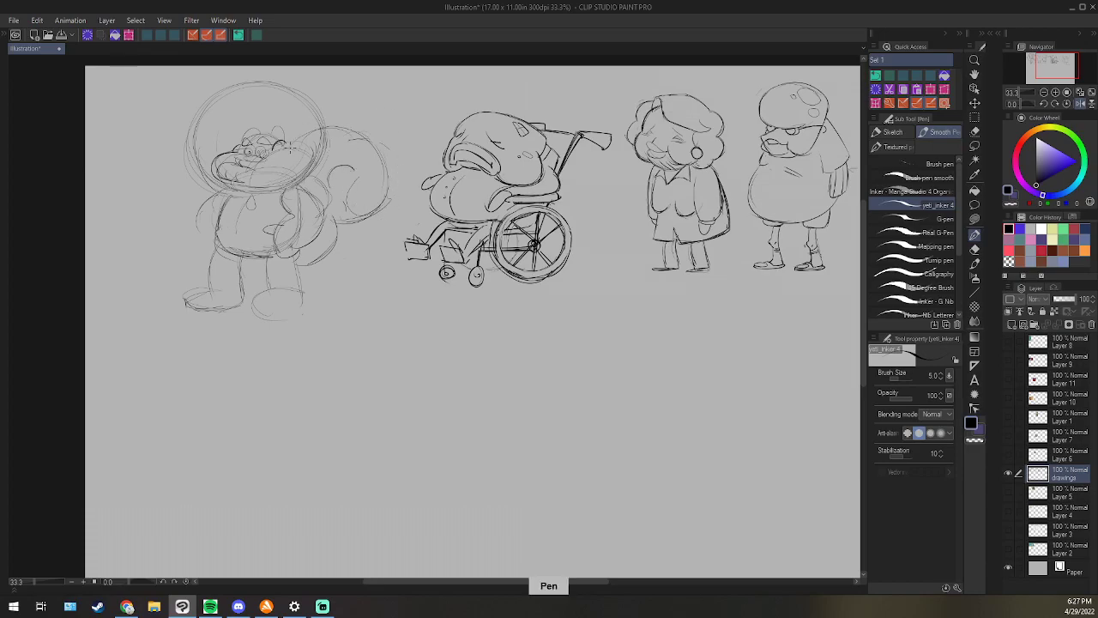
Draw the squirrel's two ears on top of its head inside the helmet.
{"action": "mouse_move", "coordinate": [273, 155]}
{"action": "left_mouse_down"}
{"action": "mouse_move", "coordinate": [302, 150]}
{"action": "mouse_move", "coordinate": [264, 174]}
{"action": "mouse_move", "coordinate": [290, 151]}
{"action": "left_mouse_up"}
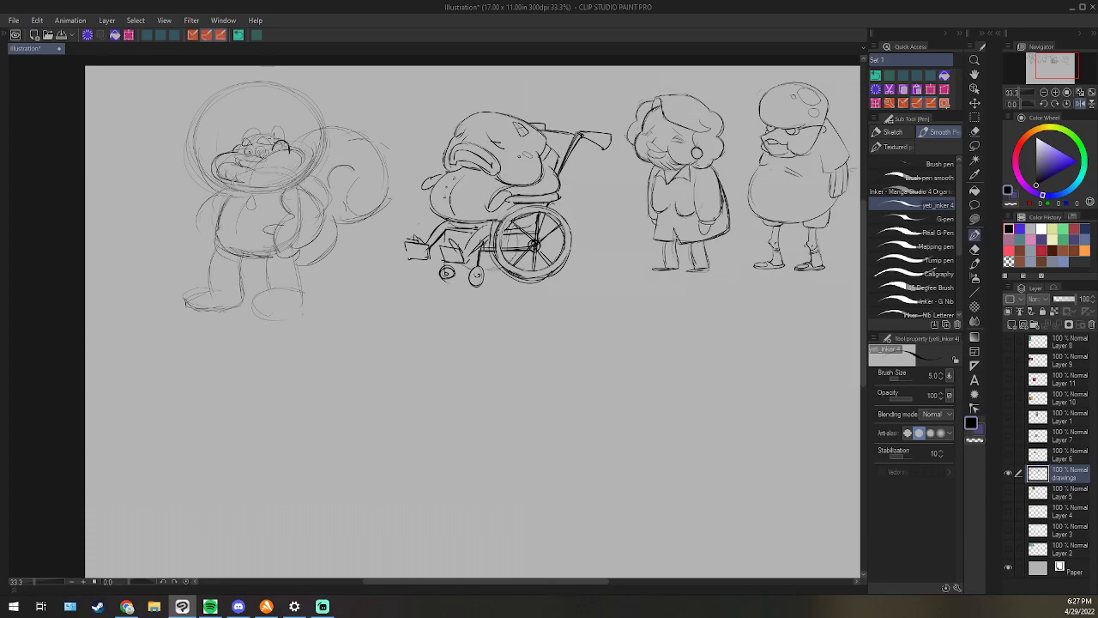
{"action": "mouse_move", "coordinate": [273, 139]}
{"action": "left_mouse_down"}
{"action": "mouse_move", "coordinate": [282, 126]}
{"action": "mouse_move", "coordinate": [284, 141]}
{"action": "mouse_move", "coordinate": [252, 125]}
{"action": "mouse_move", "coordinate": [258, 138]}
{"action": "left_mouse_up"}
{"action": "key", "text": "alt+Tab"}
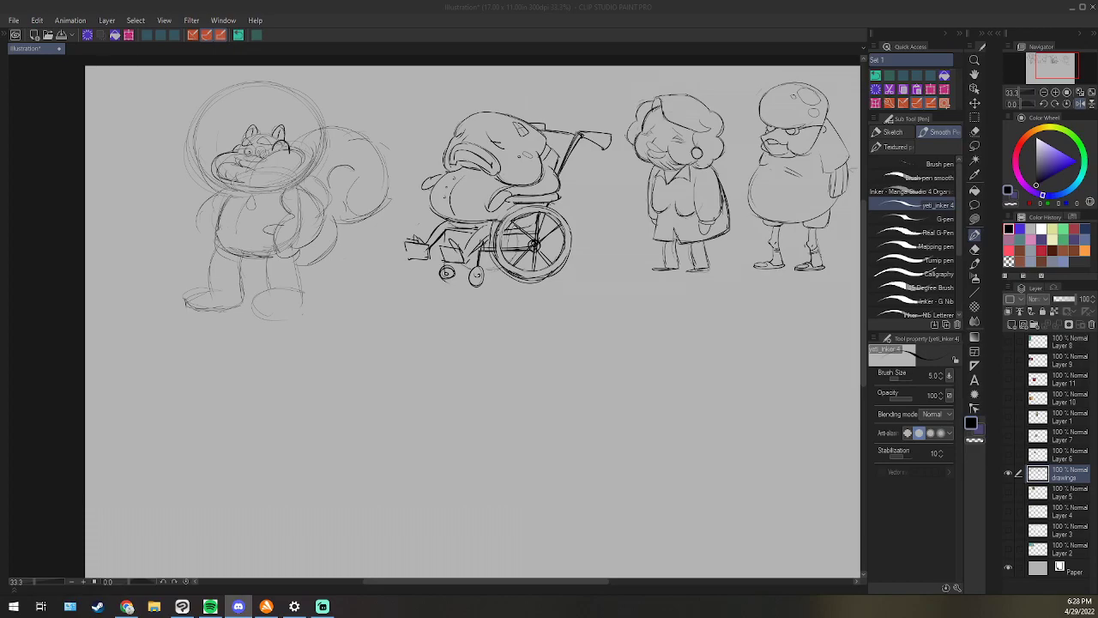
{"action": "left_click", "coordinate": [548, 22]}
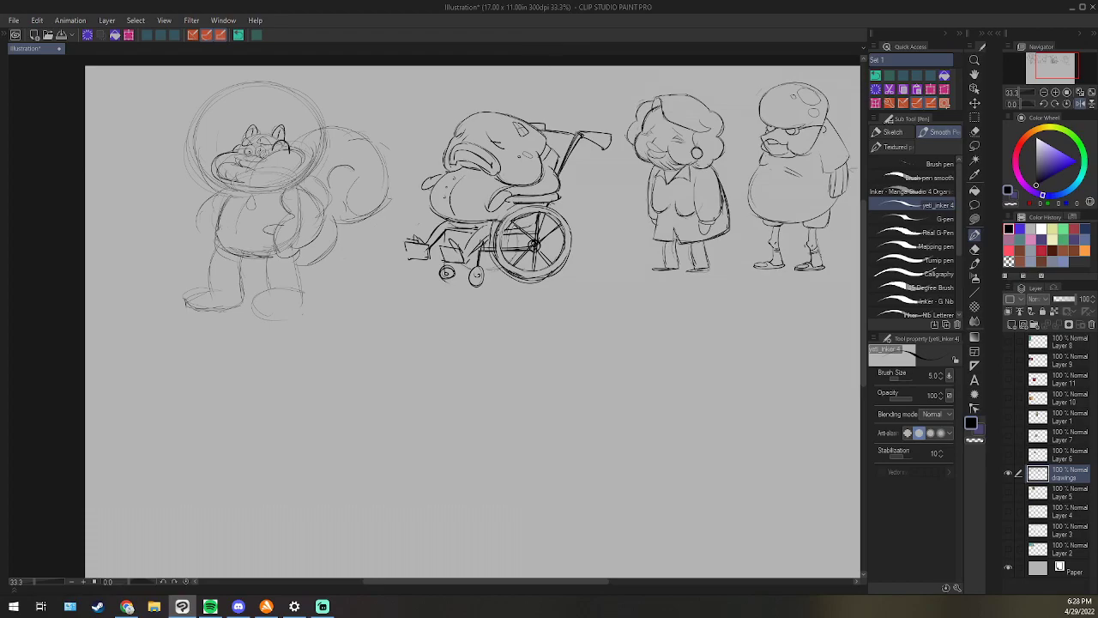
Redraw the squirrel's near ear with a small earpiece and rework the cheek and muzzle outline.
{"action": "mouse_move", "coordinate": [281, 163]}
{"action": "left_mouse_down"}
{"action": "mouse_move", "coordinate": [301, 175]}
{"action": "mouse_move", "coordinate": [248, 183]}
{"action": "left_mouse_up"}
{"action": "key", "text": "e"}
{"action": "key", "text": "p"}
{"action": "key", "text": "e"}
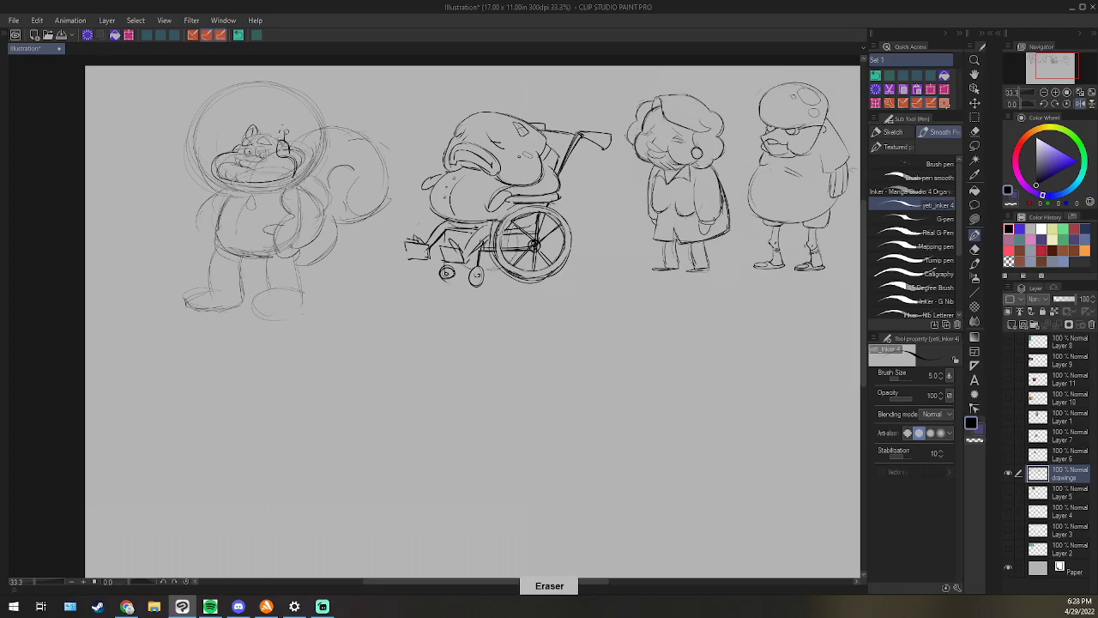
{"action": "key", "text": "p"}
{"action": "mouse_move", "coordinate": [284, 152]}
{"action": "left_mouse_down"}
{"action": "mouse_move", "coordinate": [295, 163]}
{"action": "mouse_move", "coordinate": [237, 155]}
{"action": "mouse_move", "coordinate": [256, 125]}
{"action": "mouse_move", "coordinate": [257, 159]}
{"action": "mouse_move", "coordinate": [236, 158]}
{"action": "mouse_move", "coordinate": [234, 189]}
{"action": "mouse_move", "coordinate": [221, 182]}
{"action": "left_mouse_up"}
{"action": "mouse_move", "coordinate": [223, 182]}
{"action": "left_mouse_down"}
{"action": "mouse_move", "coordinate": [235, 189]}
{"action": "mouse_move", "coordinate": [220, 176]}
{"action": "mouse_move", "coordinate": [258, 175]}
{"action": "mouse_move", "coordinate": [236, 164]}
{"action": "left_mouse_up"}
{"action": "key", "text": "e"}
{"action": "key", "text": "p"}
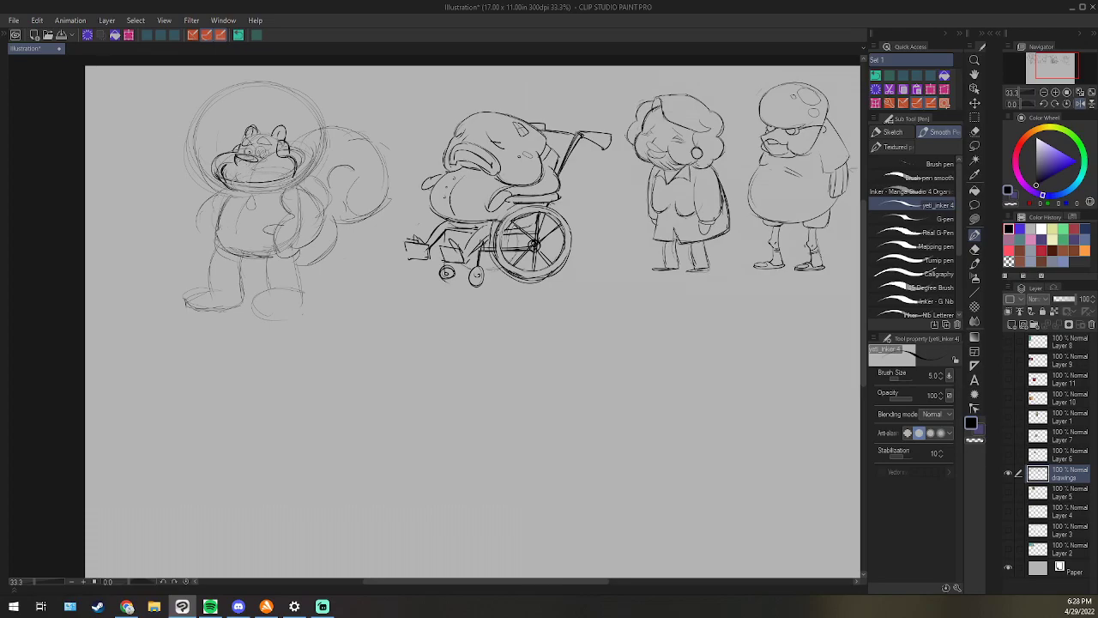
Erase the rough lines inside the squirrel's muzzle and redraw it as a wide, clean rounded shape.
{"action": "key", "text": "alt+Tab"}
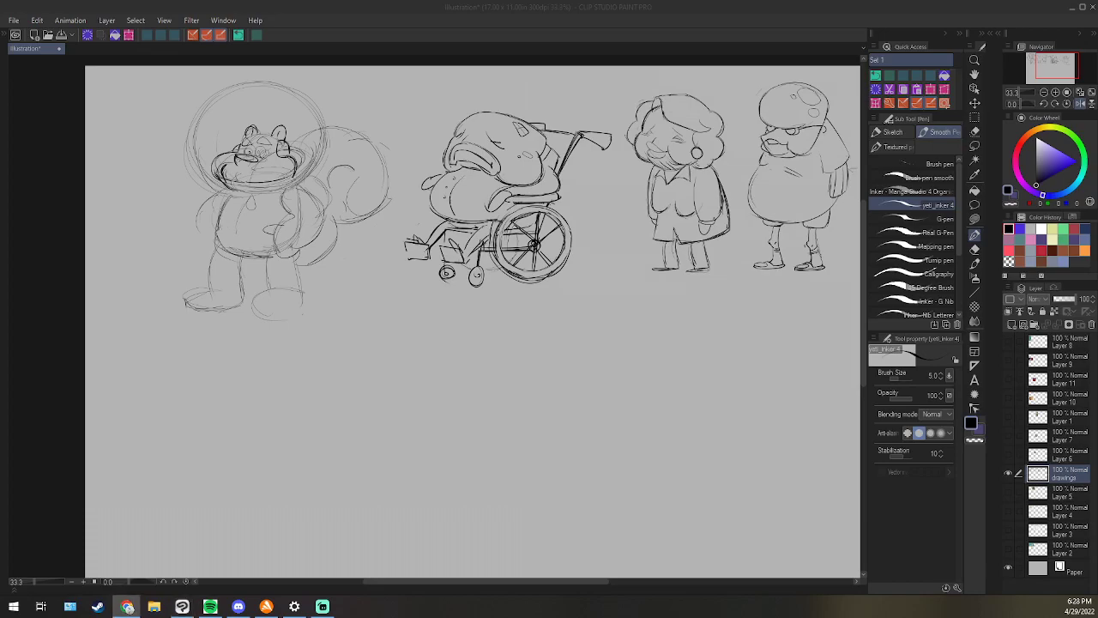
{"action": "key", "text": "e"}
{"action": "left_click", "coordinate": [230, 170]}
{"action": "left_click_drag", "start_coordinate": [230, 171], "coordinate": [249, 181]}
{"action": "key", "text": "p"}
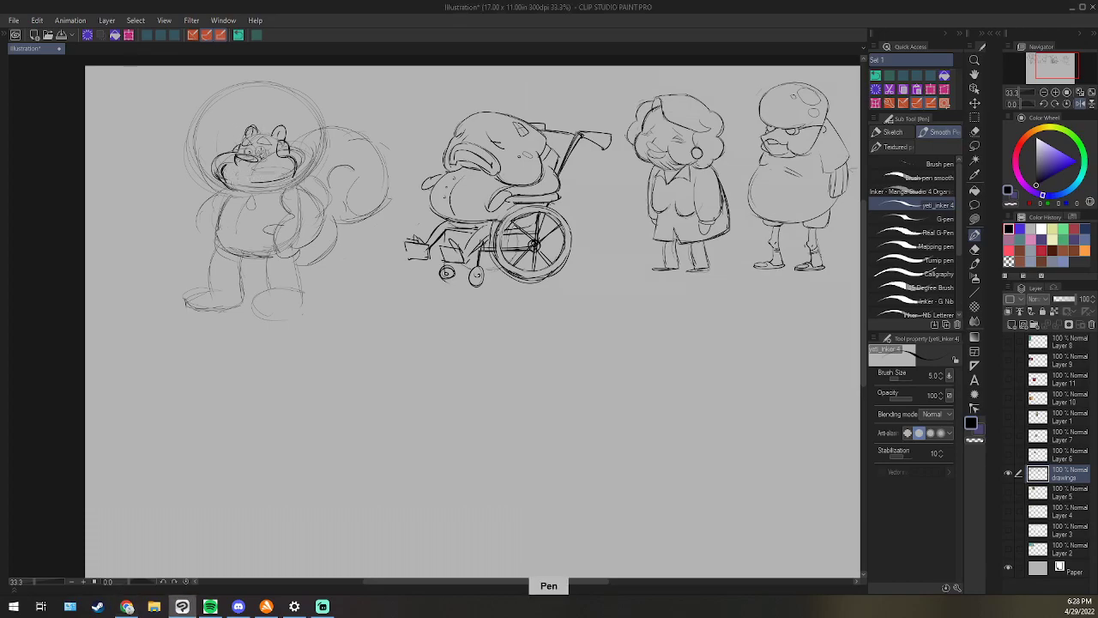
{"action": "mouse_move", "coordinate": [256, 158]}
{"action": "left_mouse_down"}
{"action": "mouse_move", "coordinate": [264, 163]}
{"action": "mouse_move", "coordinate": [235, 166]}
{"action": "mouse_move", "coordinate": [282, 158]}
{"action": "left_mouse_up"}
{"action": "key", "text": "e"}
{"action": "key", "text": "p"}
{"action": "mouse_move", "coordinate": [223, 179]}
{"action": "left_mouse_down"}
{"action": "mouse_move", "coordinate": [271, 188]}
{"action": "mouse_move", "coordinate": [294, 170]}
{"action": "mouse_move", "coordinate": [255, 173]}
{"action": "left_mouse_up"}
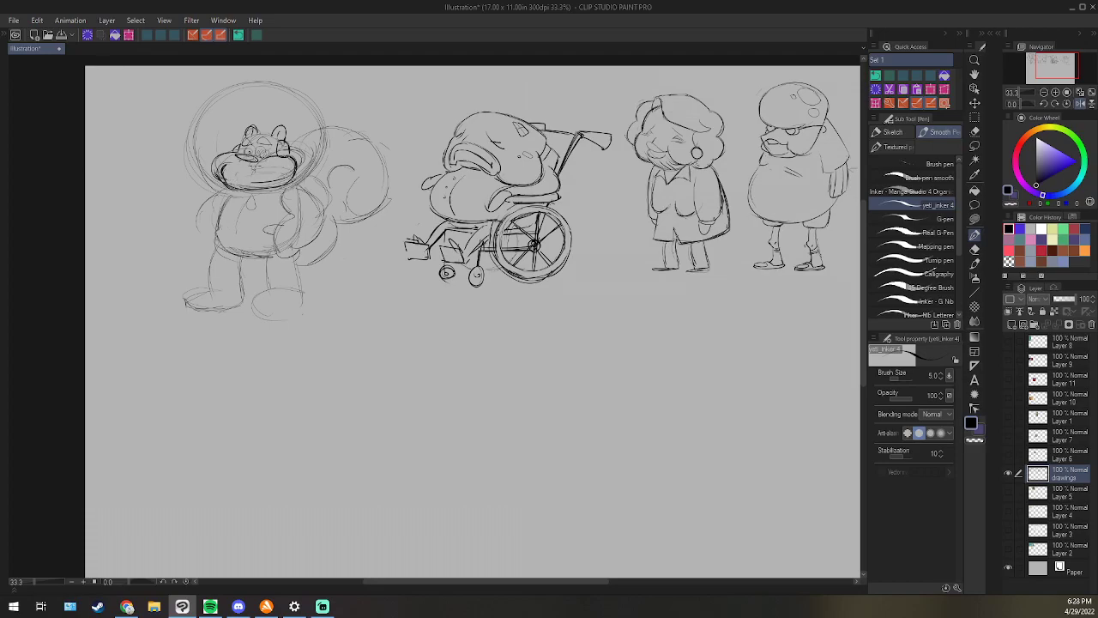
Flip the canvas view horizontally and draw the squirrel's smiling mouth with a buck tooth on a cleaned-up muzzle.
{"action": "left_click", "coordinate": [1081, 104]}
{"action": "key", "text": "e"}
{"action": "left_click_drag", "start_coordinate": [577, 159], "coordinate": [582, 180]}
{"action": "key", "text": "p"}
{"action": "key", "text": "e"}
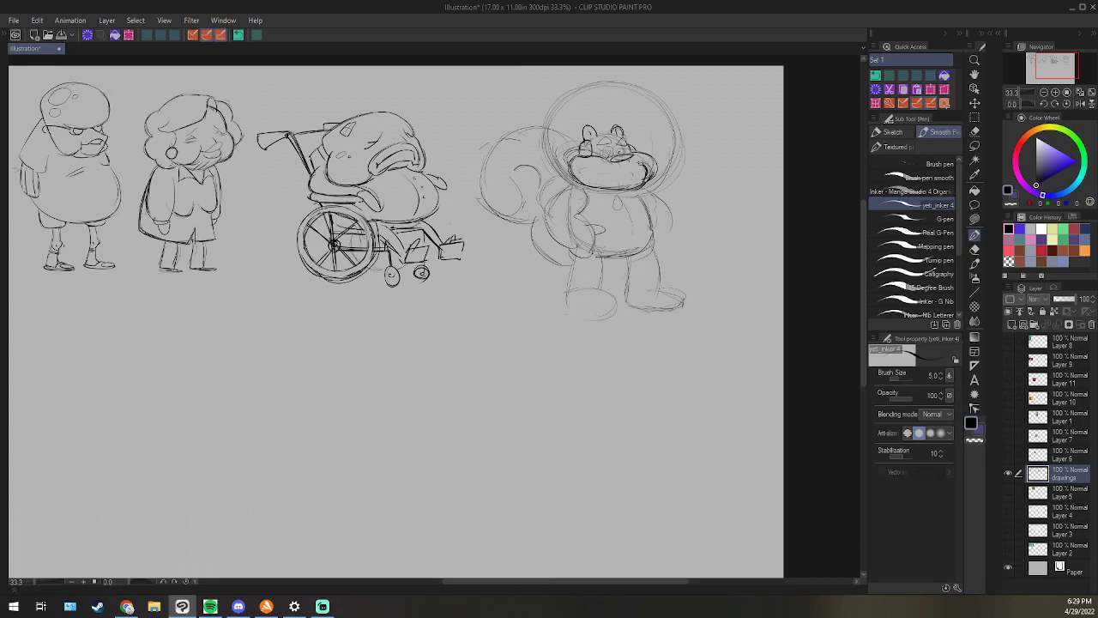
{"action": "key", "text": "p"}
{"action": "mouse_move", "coordinate": [639, 184]}
{"action": "left_mouse_down"}
{"action": "mouse_move", "coordinate": [620, 190]}
{"action": "mouse_move", "coordinate": [640, 172]}
{"action": "left_mouse_up"}
{"action": "left_click_drag", "start_coordinate": [591, 168], "coordinate": [619, 165]}
{"action": "key", "text": "e"}
{"action": "key", "text": "p"}
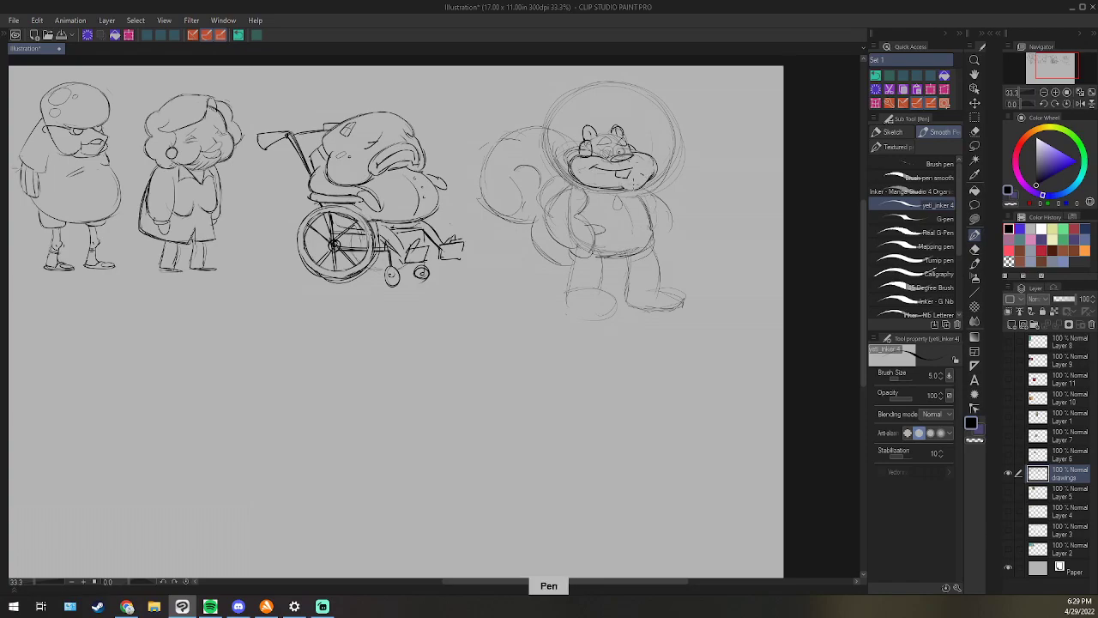
Draw the squirrel's round eyes and nose and refine the brow and muzzle edge, undoing one stroke.
{"action": "mouse_move", "coordinate": [615, 189]}
{"action": "left_mouse_down"}
{"action": "mouse_move", "coordinate": [652, 161]}
{"action": "mouse_move", "coordinate": [611, 161]}
{"action": "mouse_move", "coordinate": [621, 154]}
{"action": "left_mouse_up"}
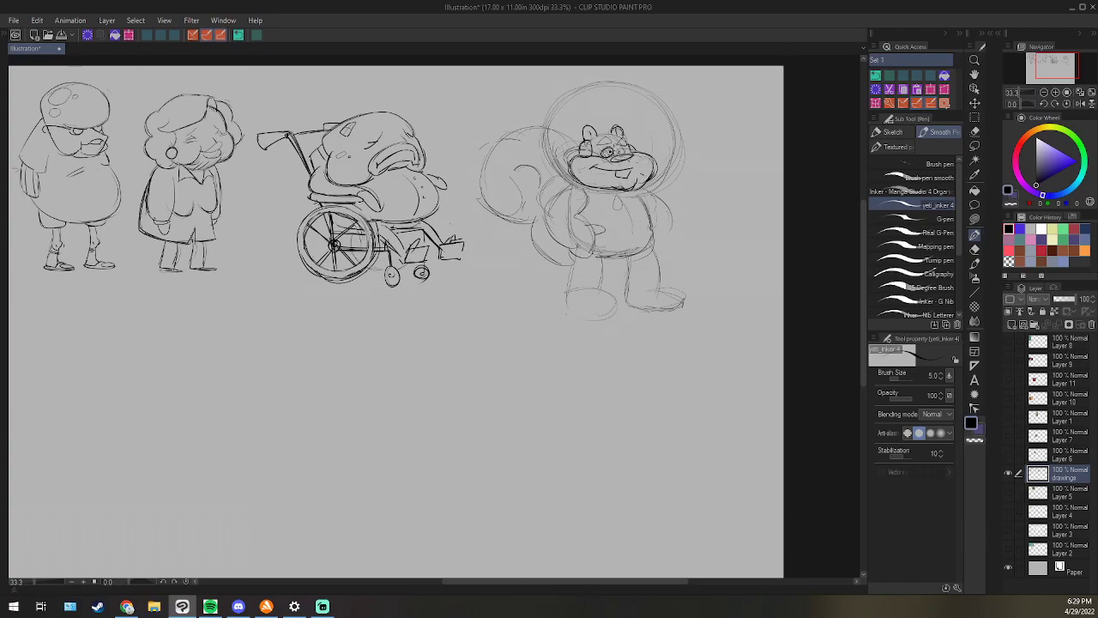
{"action": "key", "text": "e"}
{"action": "key", "text": "p"}
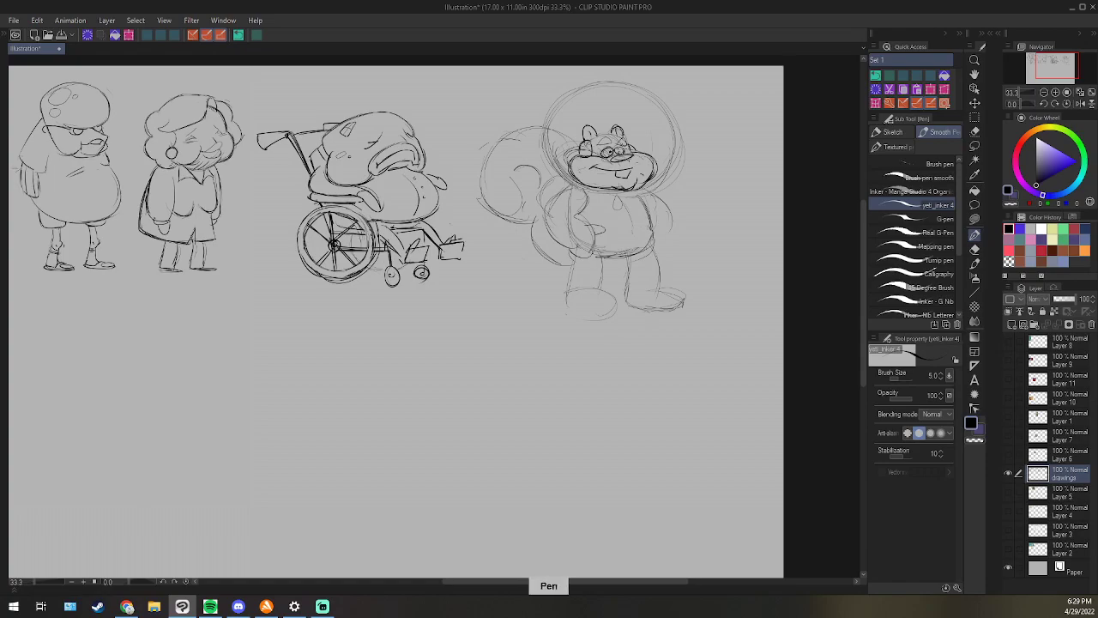
{"action": "mouse_move", "coordinate": [583, 144]}
{"action": "left_mouse_down"}
{"action": "mouse_move", "coordinate": [582, 156]}
{"action": "mouse_move", "coordinate": [593, 141]}
{"action": "mouse_move", "coordinate": [592, 153]}
{"action": "mouse_move", "coordinate": [616, 133]}
{"action": "mouse_move", "coordinate": [624, 140]}
{"action": "left_mouse_up"}
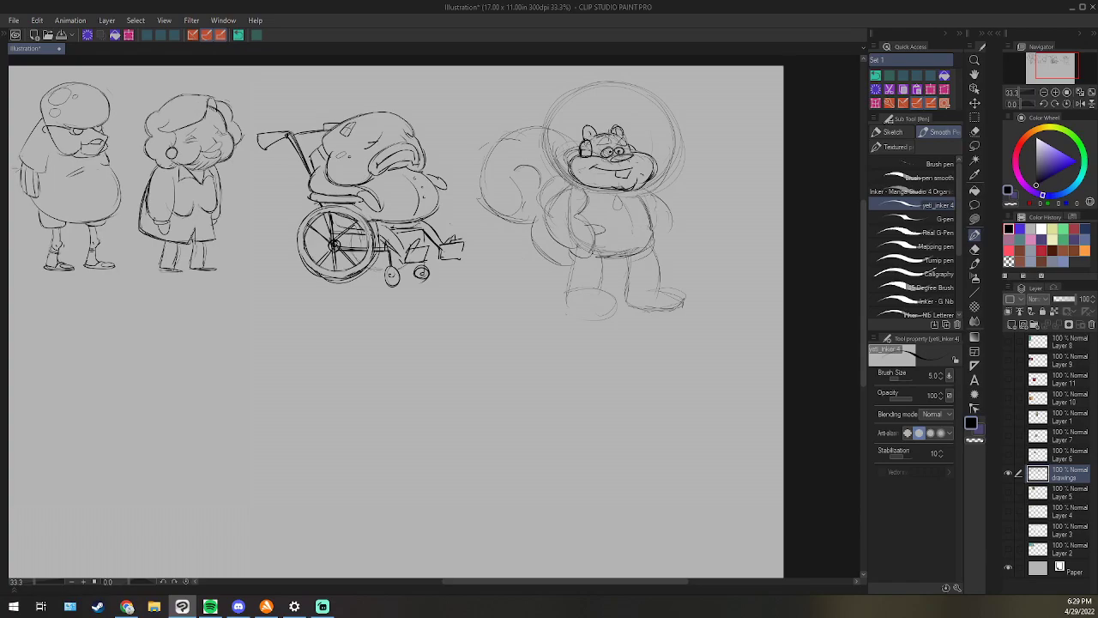
{"action": "key", "text": "e"}
{"action": "key", "text": "p"}
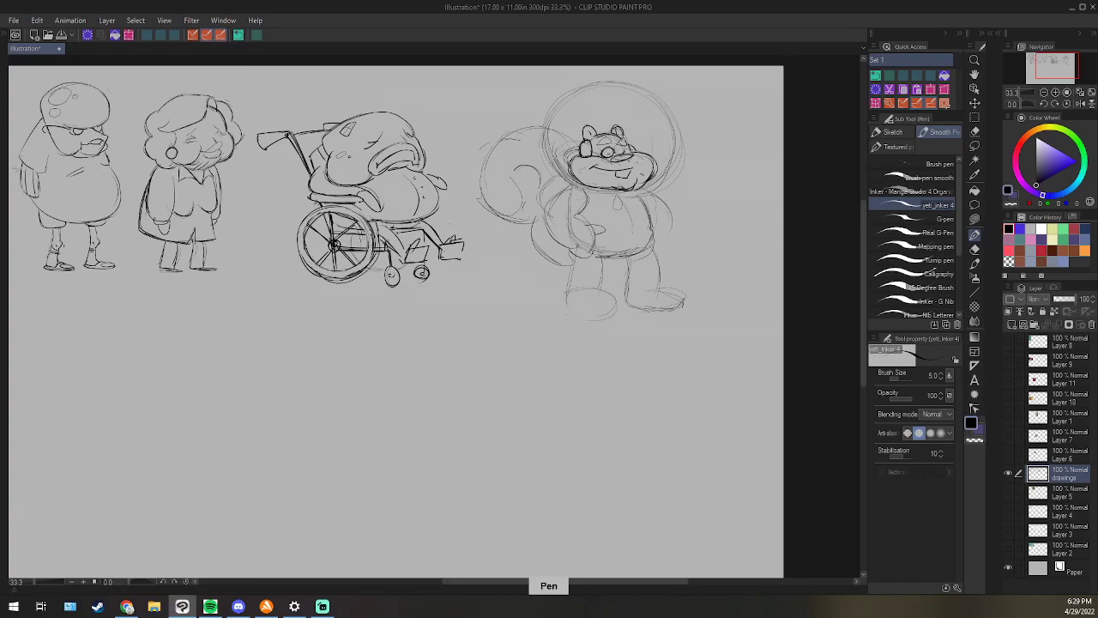
{"action": "left_click_drag", "start_coordinate": [616, 148], "coordinate": [653, 158]}
{"action": "key", "text": "ctrl+z"}
{"action": "key", "text": "e"}
{"action": "key", "text": "p"}
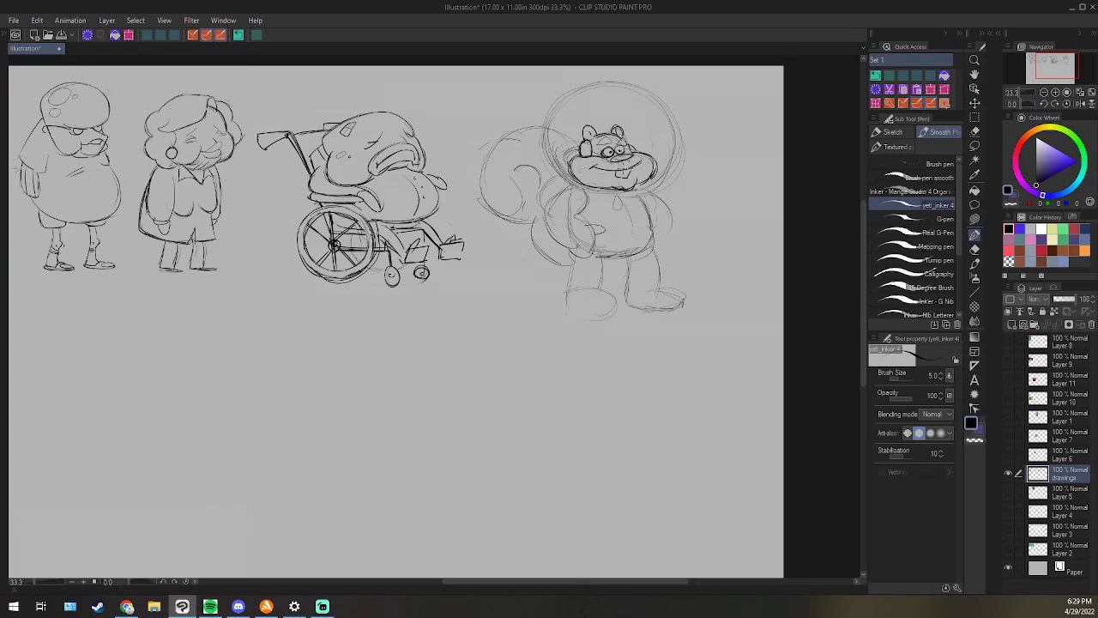
Strengthen the front edge of the squirrel's torso outline.
{"action": "key", "text": "e"}
{"action": "key", "text": "p"}
{"action": "left_click_drag", "start_coordinate": [642, 198], "coordinate": [652, 245]}
Switch to the browser to examine the orange sketch of three elderly characters, close it and return to Clip Studio Paint.
{"action": "key", "text": "alt+Tab"}
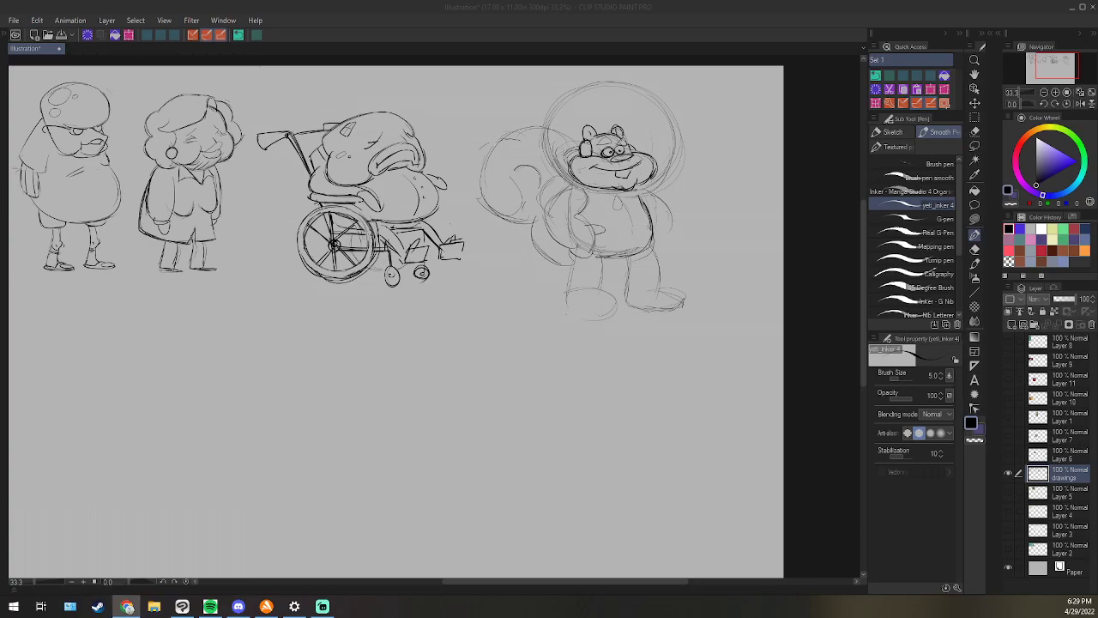
{"action": "left_click", "coordinate": [127, 607]}
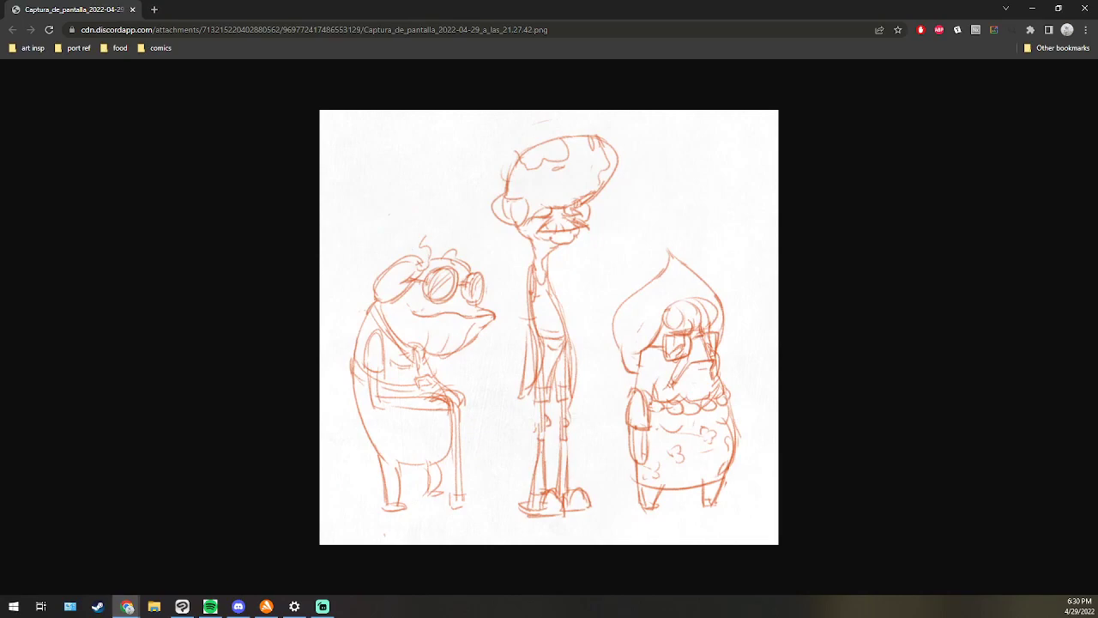
{"action": "left_click", "coordinate": [238, 607]}
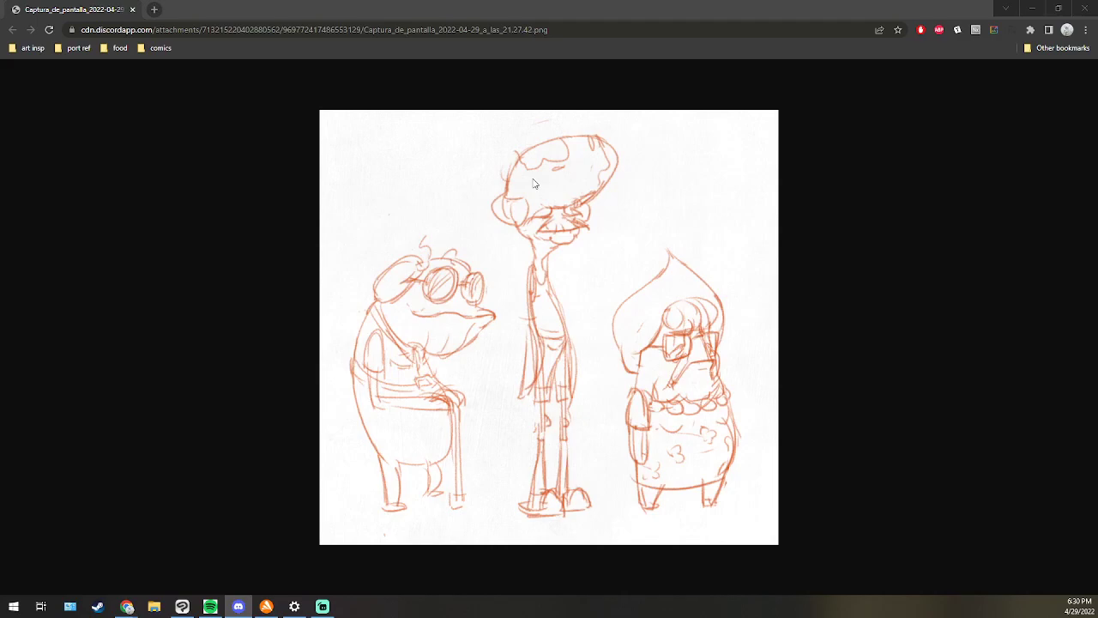
{"action": "left_click", "coordinate": [1060, 9]}
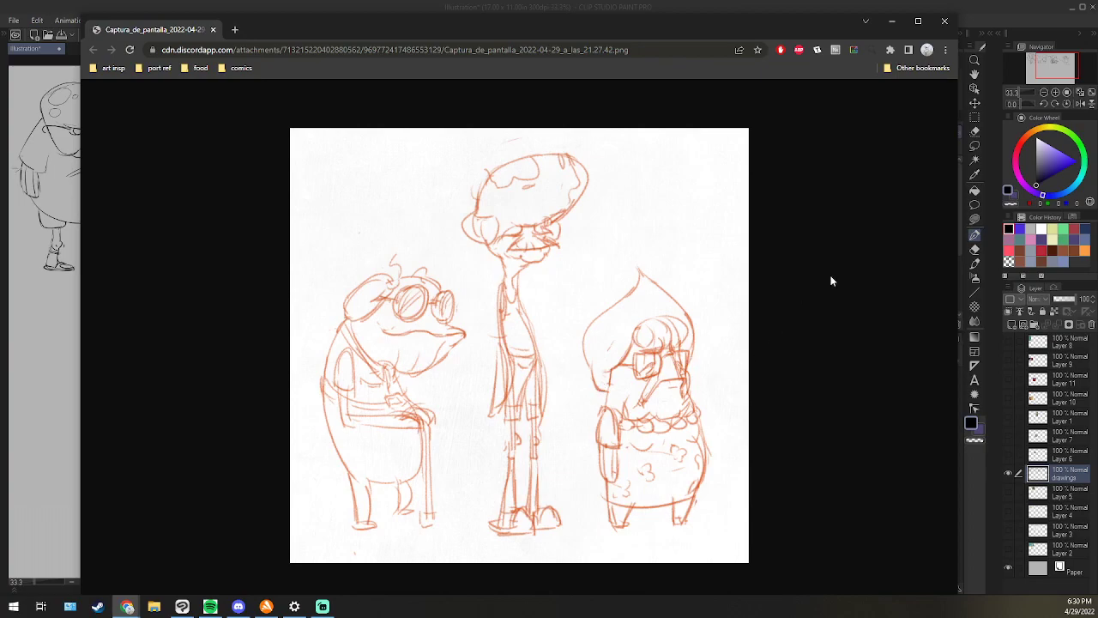
{"action": "left_click", "coordinate": [945, 21]}
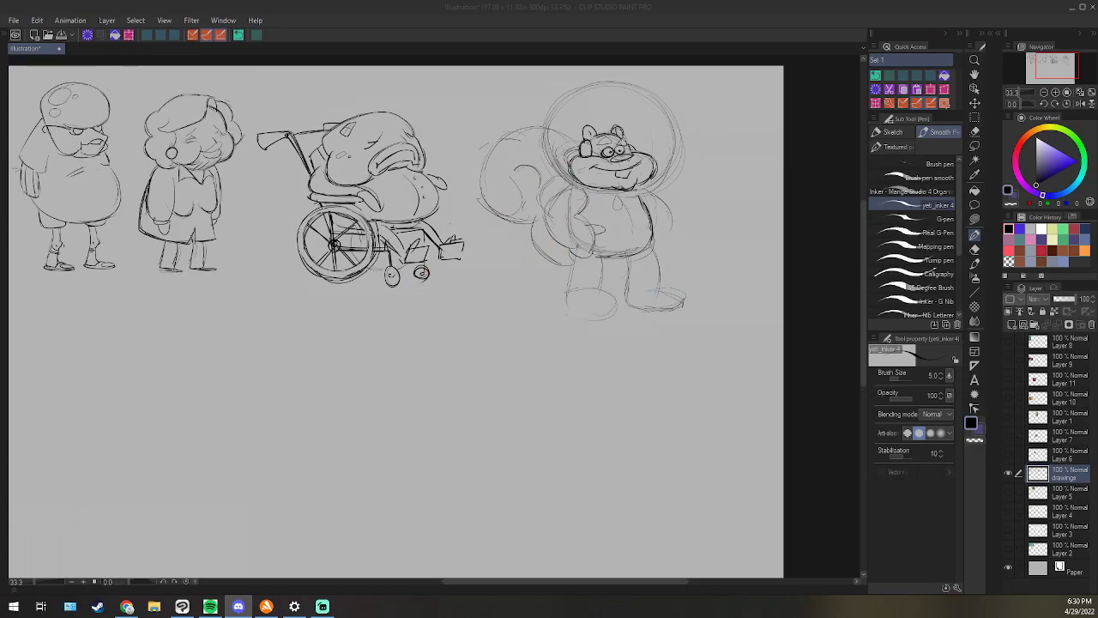
{"action": "left_click", "coordinate": [667, 36]}
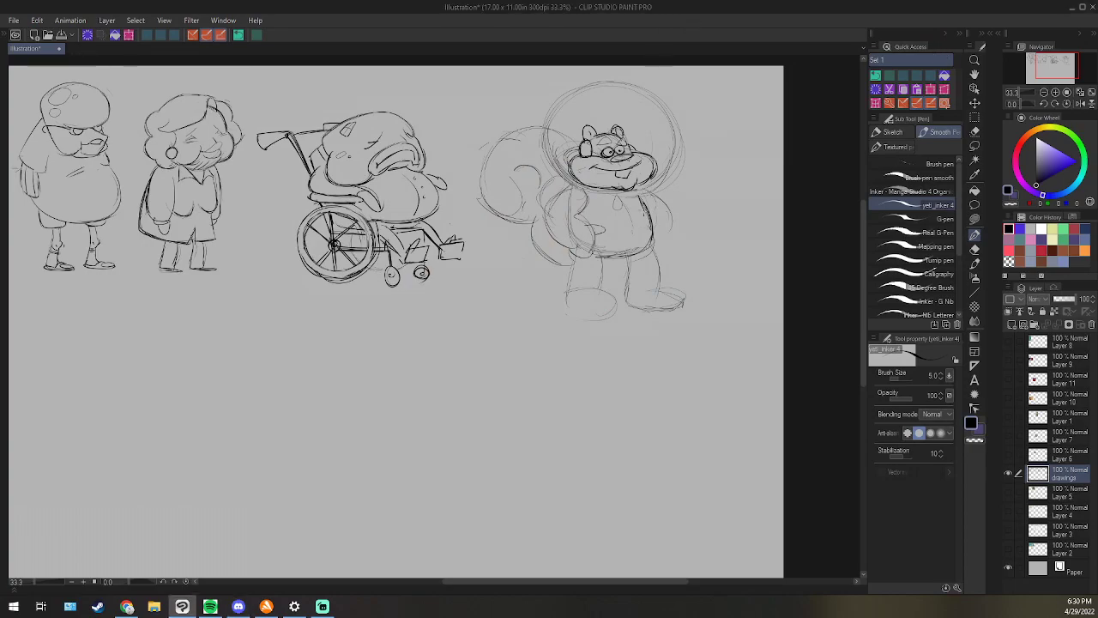
Rework the squirrel's torso outline at the front and redraw the helmet as a bold circle with a highlight.
{"action": "mouse_move", "coordinate": [641, 197]}
{"action": "left_mouse_down"}
{"action": "mouse_move", "coordinate": [654, 225]}
{"action": "mouse_move", "coordinate": [633, 256]}
{"action": "left_mouse_up"}
{"action": "key", "text": "e"}
{"action": "mouse_move", "coordinate": [641, 196]}
{"action": "left_mouse_down"}
{"action": "mouse_move", "coordinate": [653, 225]}
{"action": "mouse_move", "coordinate": [645, 213]}
{"action": "left_mouse_up"}
{"action": "key", "text": "p"}
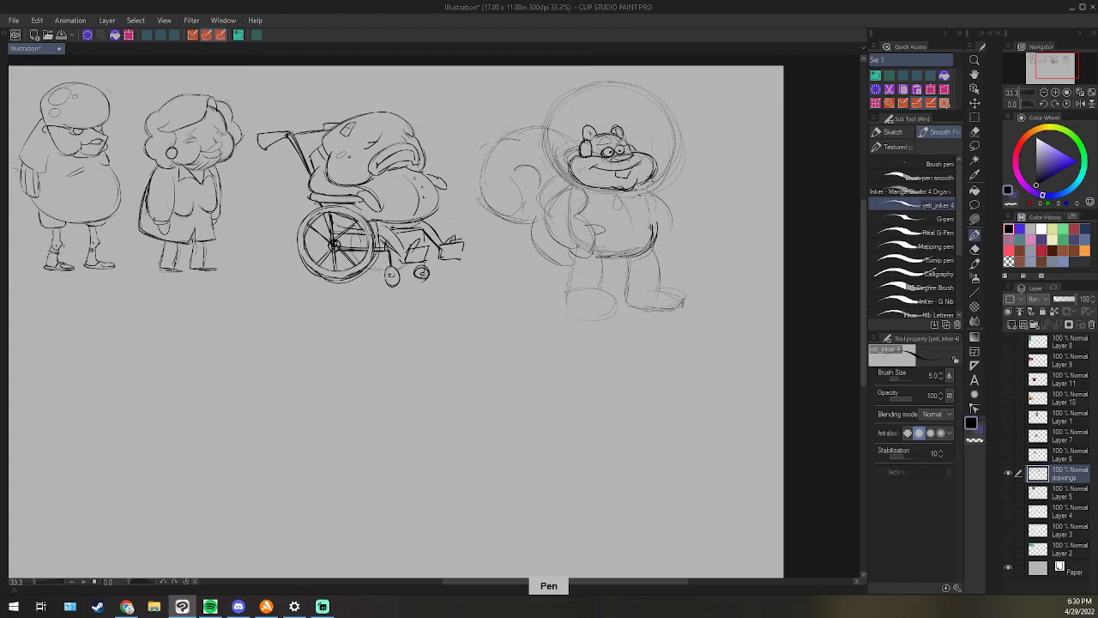
{"action": "mouse_move", "coordinate": [560, 100]}
{"action": "left_mouse_down"}
{"action": "mouse_move", "coordinate": [546, 134]}
{"action": "mouse_move", "coordinate": [569, 180]}
{"action": "left_mouse_up"}
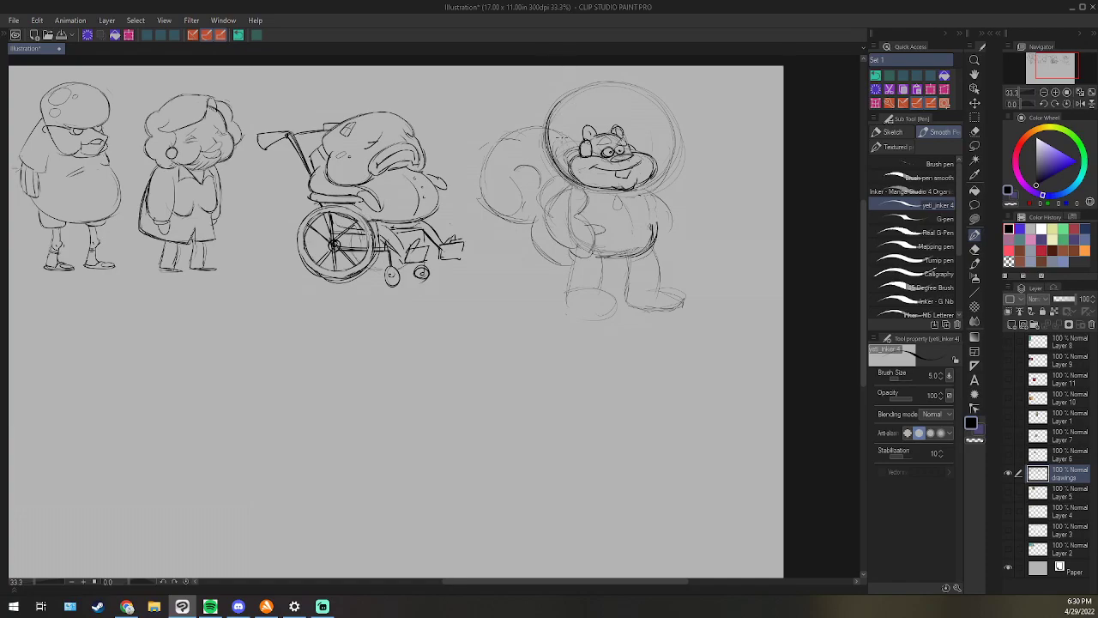
{"action": "mouse_move", "coordinate": [555, 103]}
{"action": "left_mouse_down"}
{"action": "mouse_move", "coordinate": [637, 85]}
{"action": "mouse_move", "coordinate": [666, 113]}
{"action": "mouse_move", "coordinate": [672, 176]}
{"action": "mouse_move", "coordinate": [619, 191]}
{"action": "mouse_move", "coordinate": [561, 115]}
{"action": "left_mouse_up"}
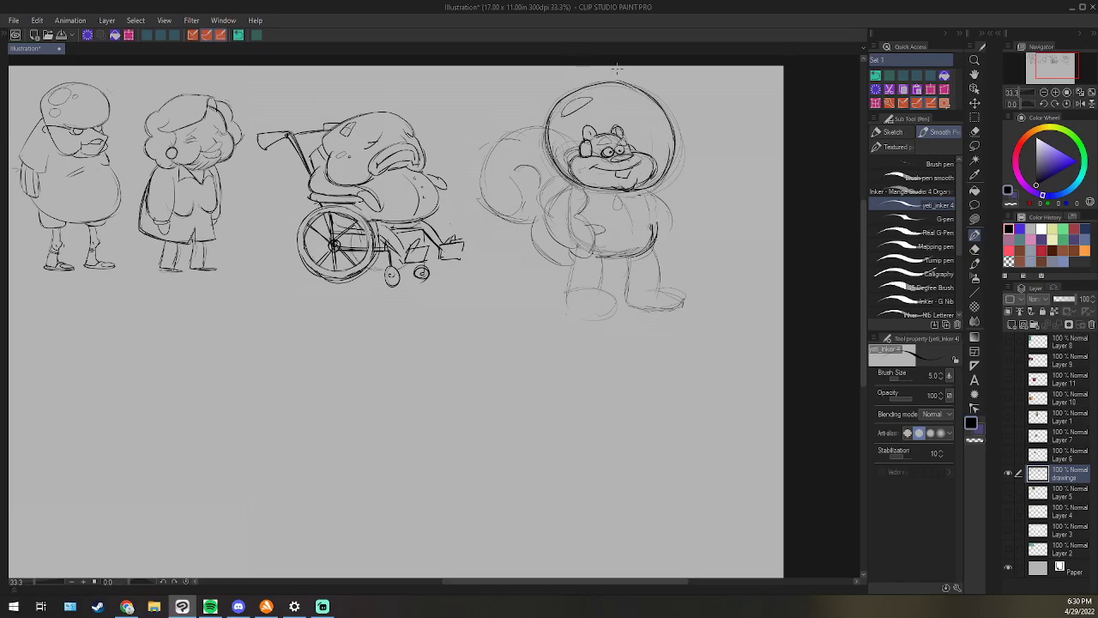
Redraw the squirrel's near arm hanging at its side with a hand, and set the pen's brush size to 8.
{"action": "mouse_move", "coordinate": [582, 184]}
{"action": "left_mouse_down"}
{"action": "mouse_move", "coordinate": [566, 190]}
{"action": "mouse_move", "coordinate": [582, 215]}
{"action": "mouse_move", "coordinate": [554, 221]}
{"action": "mouse_move", "coordinate": [548, 245]}
{"action": "mouse_move", "coordinate": [579, 237]}
{"action": "mouse_move", "coordinate": [551, 244]}
{"action": "mouse_move", "coordinate": [580, 246]}
{"action": "mouse_move", "coordinate": [579, 261]}
{"action": "mouse_move", "coordinate": [553, 237]}
{"action": "left_mouse_up"}
{"action": "key", "text": "e"}
{"action": "key", "text": "p"}
{"action": "key", "text": "bracketright"}
{"action": "key", "text": "bracketright"}
{"action": "key", "text": "bracketright"}
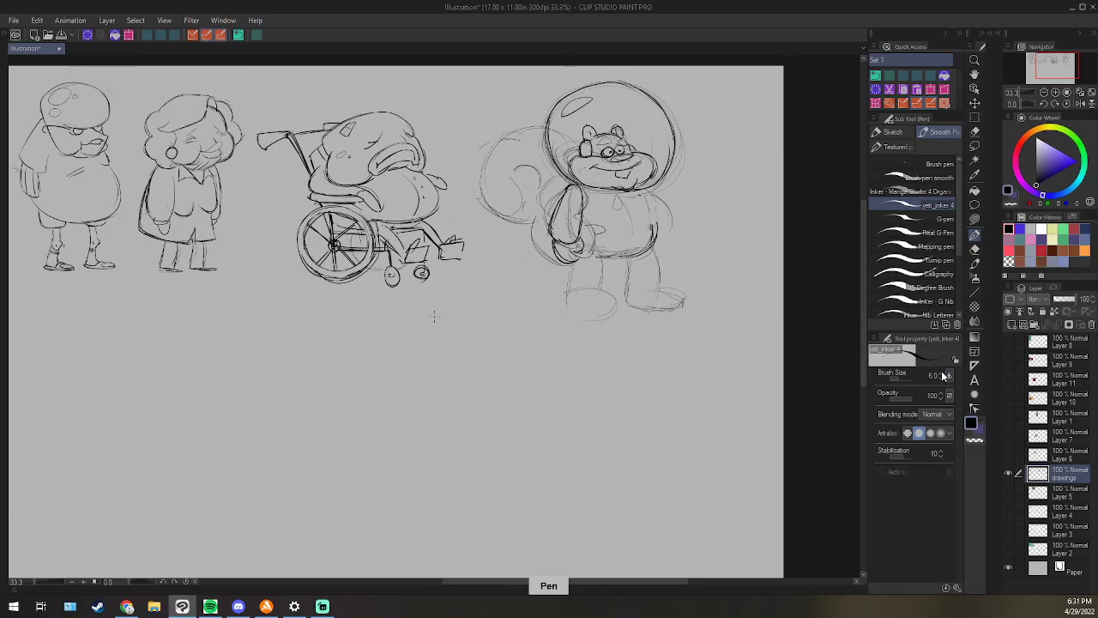
{"action": "key", "text": "e"}
{"action": "key", "text": "p"}
Fade the whole squirrel sketch with Lasso fill 2 in Erase mode at opacity 67.
{"action": "left_click", "coordinate": [974, 204]}
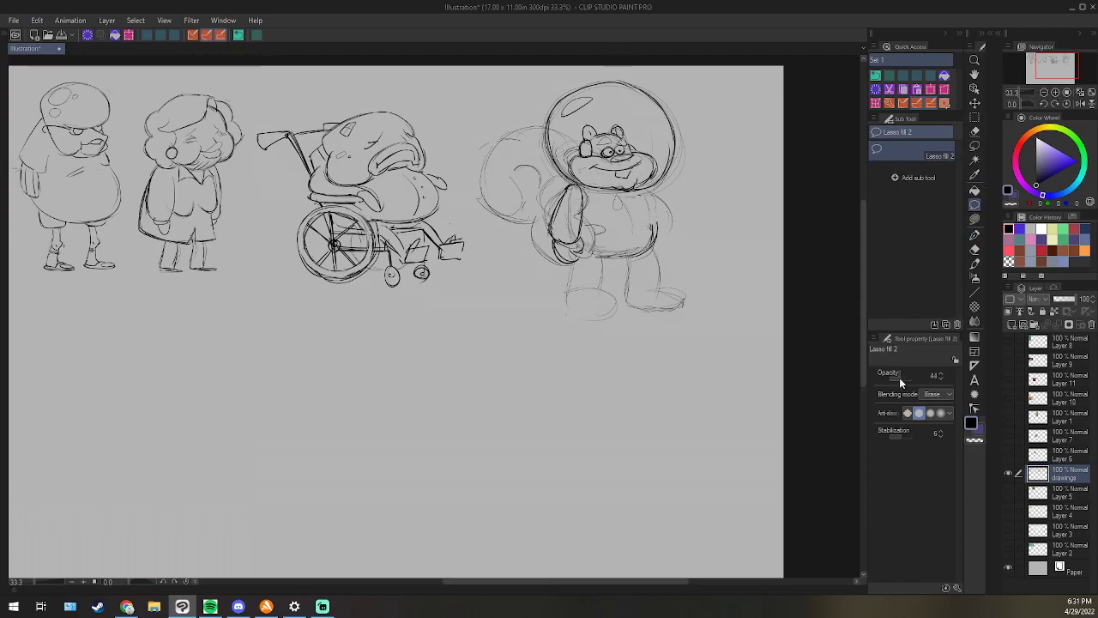
{"action": "left_click_drag", "start_coordinate": [906, 379], "coordinate": [900, 376]}
{"action": "mouse_move", "coordinate": [572, 72]}
{"action": "left_mouse_down"}
{"action": "mouse_move", "coordinate": [699, 351]}
{"action": "mouse_move", "coordinate": [605, 60]}
{"action": "left_mouse_up"}
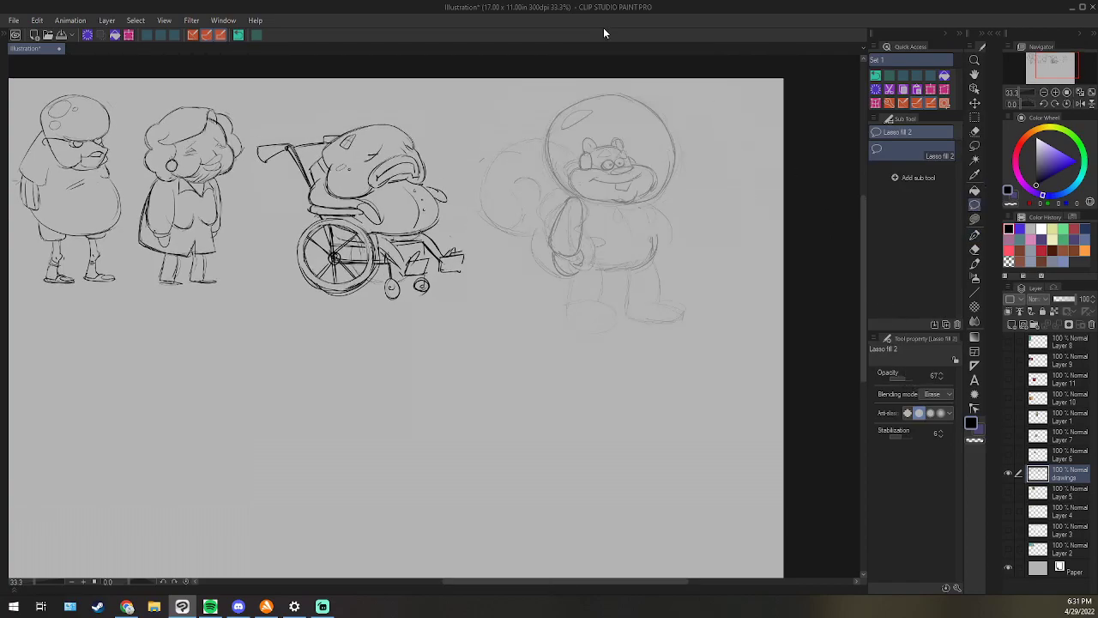
Ink the squirrel's two round eyes with pupils over the faded sketch using the yeti_inker 4 pen.
{"action": "left_click", "coordinate": [975, 234]}
{"action": "left_click_drag", "start_coordinate": [606, 163], "coordinate": [610, 163]}
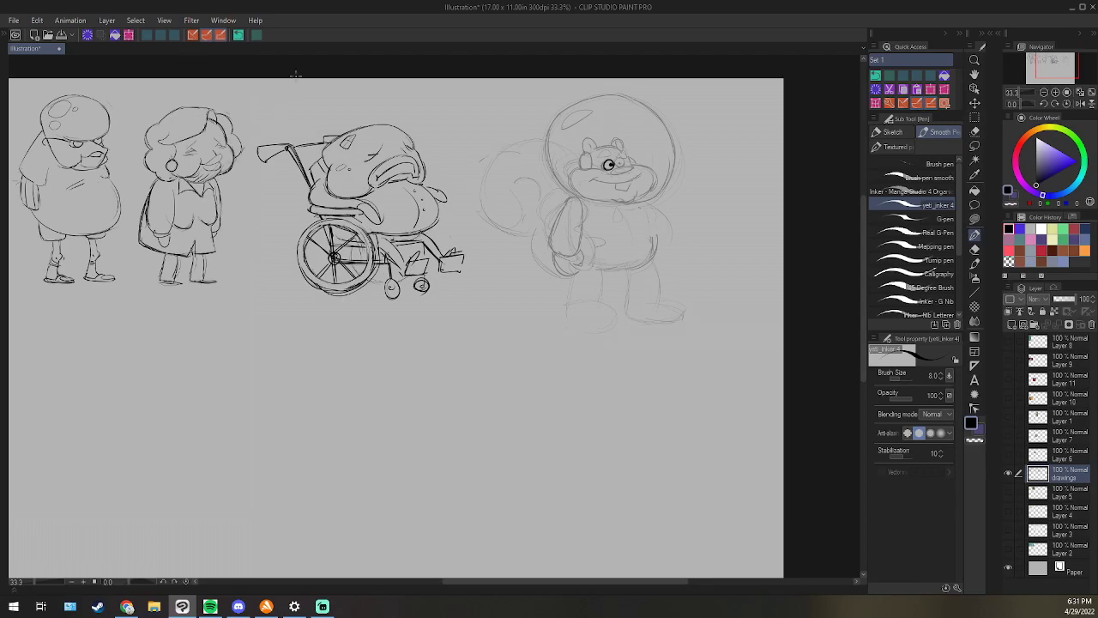
{"action": "left_click", "coordinate": [239, 36]}
{"action": "left_click", "coordinate": [239, 36]}
{"action": "mouse_move", "coordinate": [608, 163]}
{"action": "left_mouse_down"}
{"action": "mouse_move", "coordinate": [624, 159]}
{"action": "mouse_move", "coordinate": [622, 168]}
{"action": "left_mouse_up"}
{"action": "key", "text": "alt+Tab"}
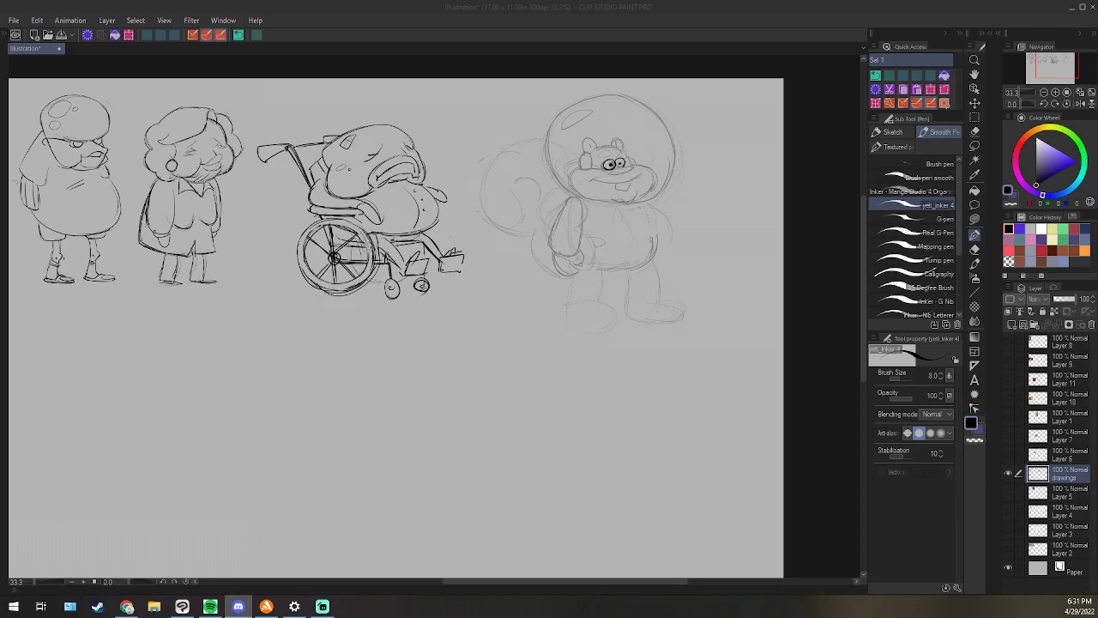
{"action": "left_click", "coordinate": [696, 32]}
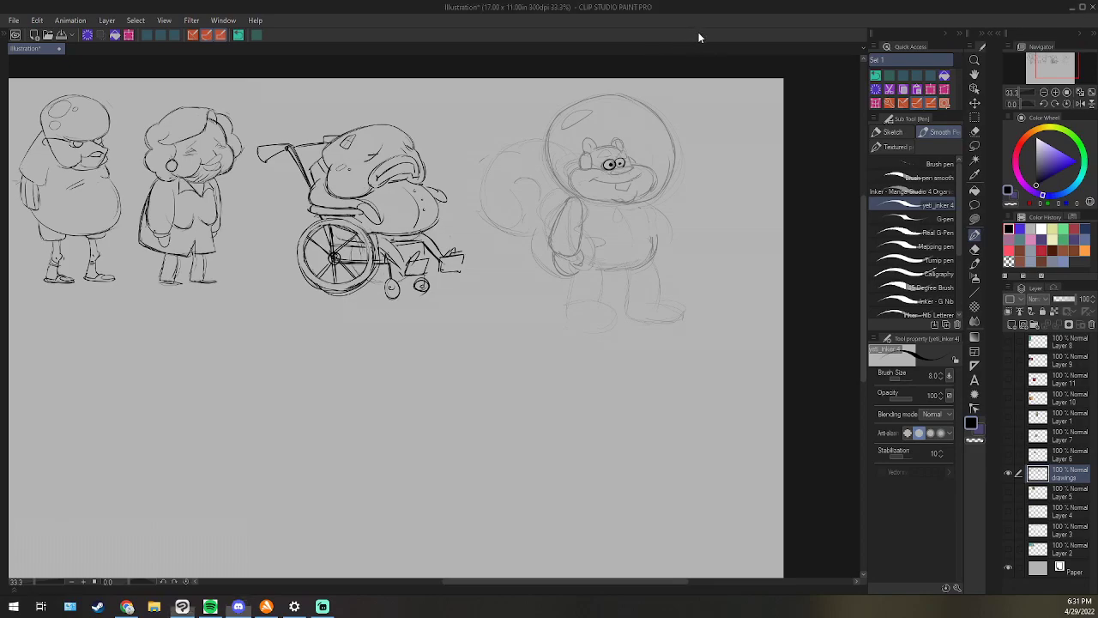
Ink the squirrel's eyebrows, nose, rounded muzzle and smiling mouth with its buck tooth.
{"action": "mouse_move", "coordinate": [611, 172]}
{"action": "left_mouse_down"}
{"action": "mouse_move", "coordinate": [640, 180]}
{"action": "mouse_move", "coordinate": [607, 151]}
{"action": "mouse_move", "coordinate": [614, 163]}
{"action": "mouse_move", "coordinate": [630, 155]}
{"action": "mouse_move", "coordinate": [656, 184]}
{"action": "mouse_move", "coordinate": [636, 201]}
{"action": "left_mouse_up"}
{"action": "mouse_move", "coordinate": [590, 173]}
{"action": "left_mouse_down"}
{"action": "mouse_move", "coordinate": [626, 186]}
{"action": "mouse_move", "coordinate": [640, 176]}
{"action": "mouse_move", "coordinate": [628, 194]}
{"action": "mouse_move", "coordinate": [639, 189]}
{"action": "mouse_move", "coordinate": [638, 203]}
{"action": "left_mouse_up"}
{"action": "mouse_move", "coordinate": [603, 163]}
{"action": "left_mouse_down"}
{"action": "mouse_move", "coordinate": [572, 175]}
{"action": "mouse_move", "coordinate": [593, 204]}
{"action": "mouse_move", "coordinate": [618, 202]}
{"action": "left_mouse_up"}
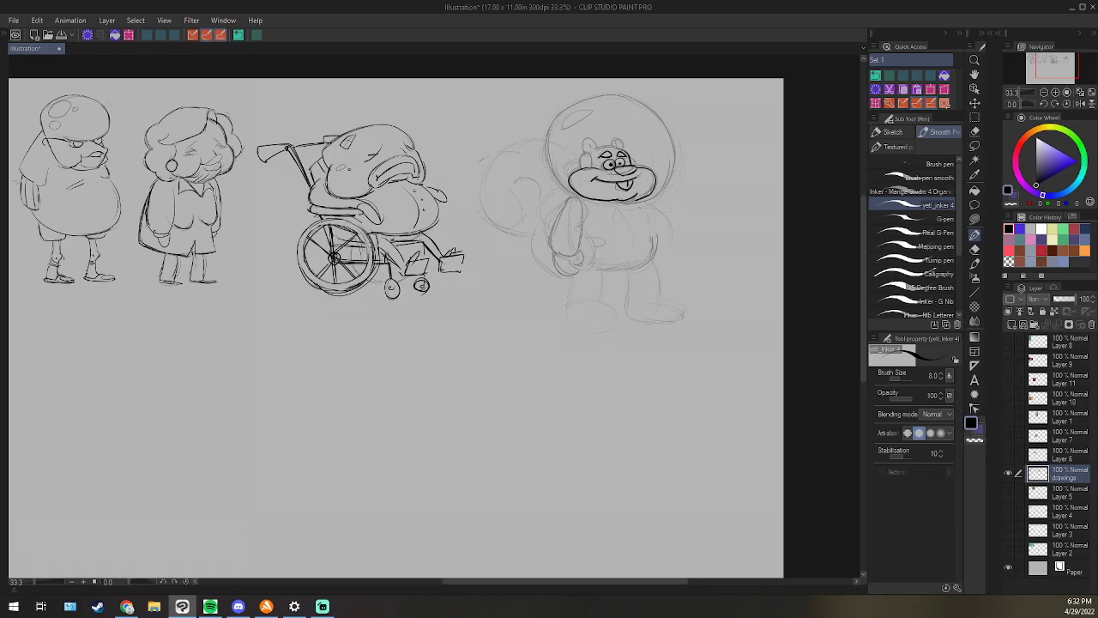
{"action": "left_click", "coordinate": [211, 607]}
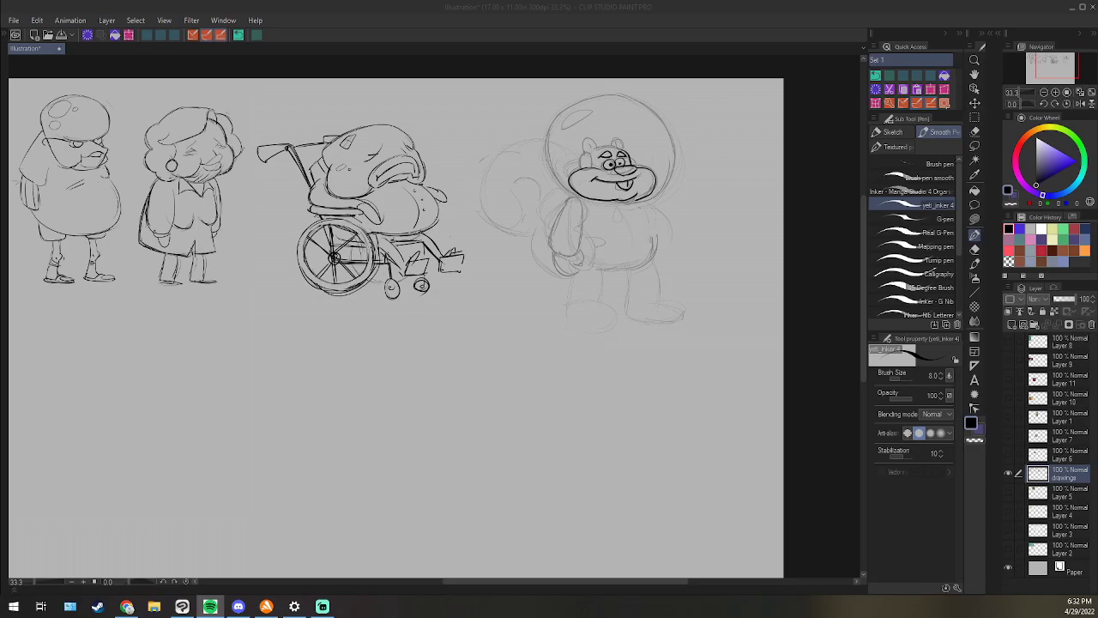
{"action": "key", "text": "alt+Tab"}
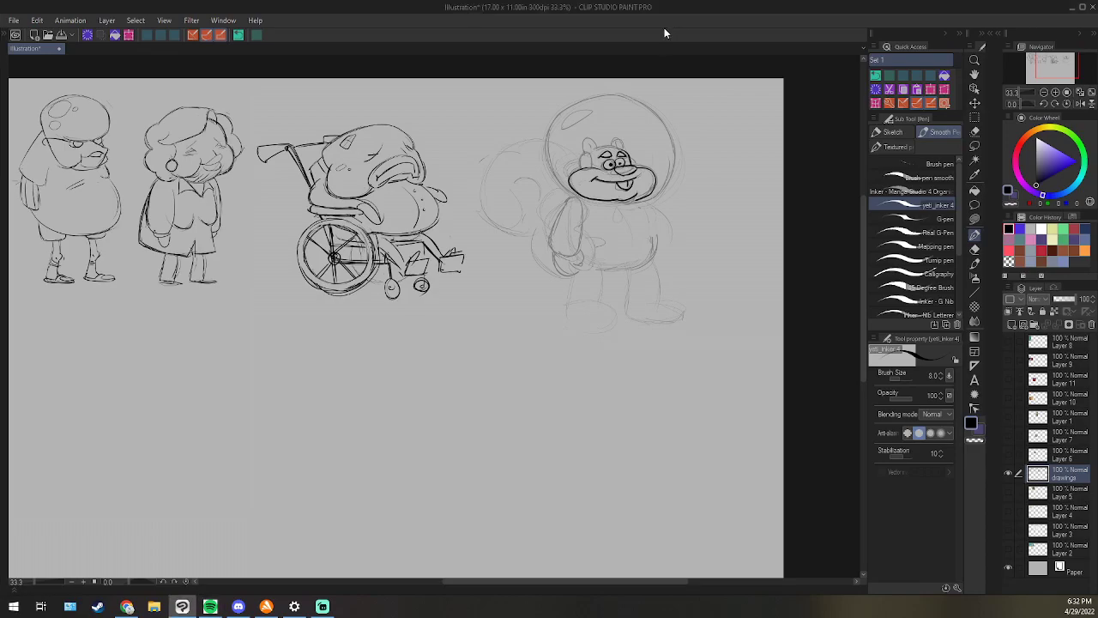
{"action": "key", "text": "alt+Tab"}
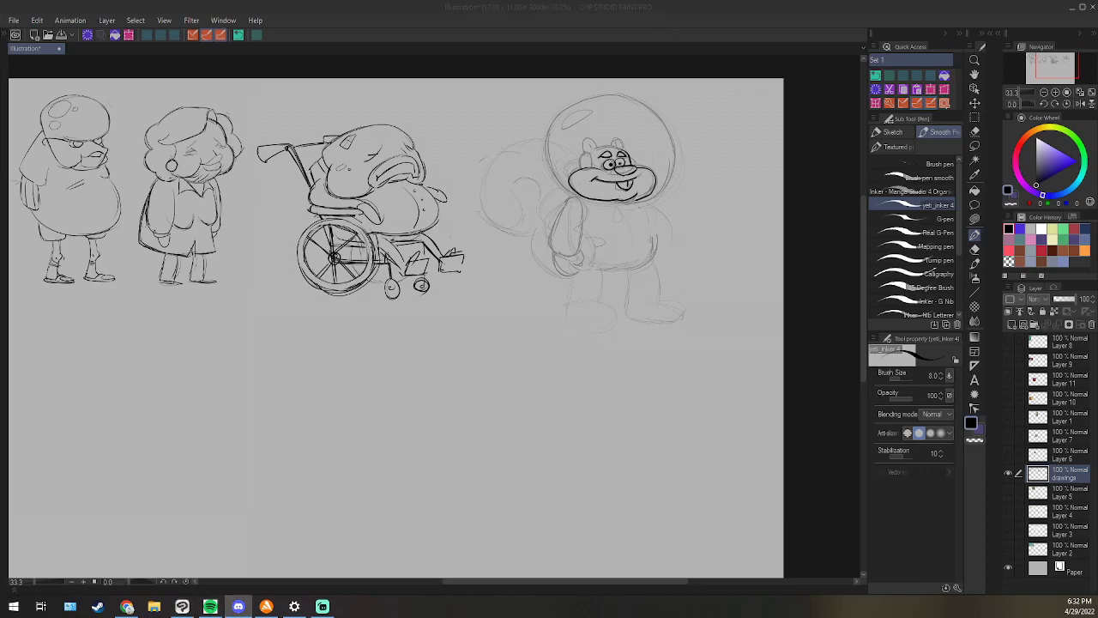
{"action": "left_click", "coordinate": [601, 30]}
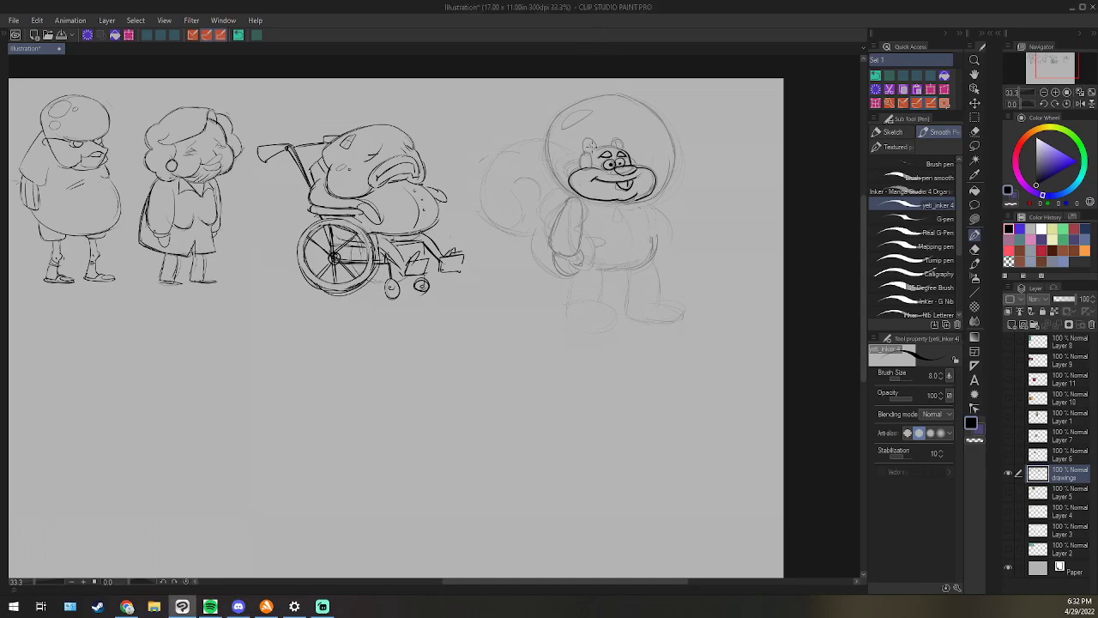
Ink the squirrel's two ears, the side of its face and the top of its head, erasing stray line ends.
{"action": "mouse_move", "coordinate": [581, 168]}
{"action": "left_mouse_down"}
{"action": "mouse_move", "coordinate": [592, 168]}
{"action": "mouse_move", "coordinate": [596, 136]}
{"action": "left_mouse_up"}
{"action": "key", "text": "e"}
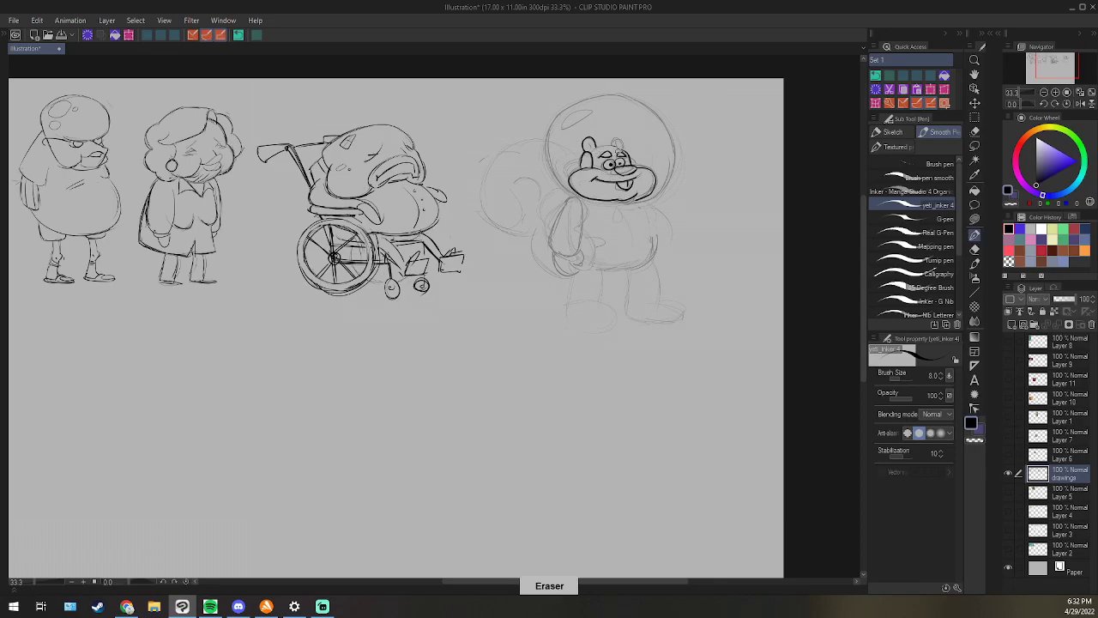
{"action": "key", "text": "p"}
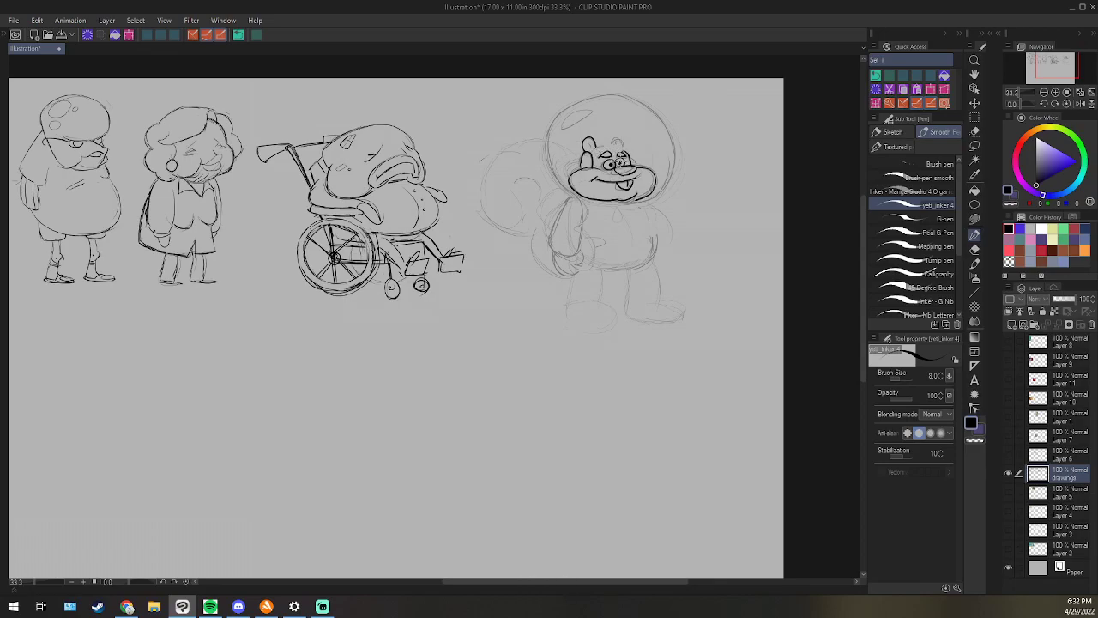
{"action": "left_click_drag", "start_coordinate": [599, 152], "coordinate": [627, 153]}
{"action": "key", "text": "e"}
{"action": "key", "text": "p"}
{"action": "key", "text": "e"}
{"action": "key", "text": "p"}
{"action": "mouse_move", "coordinate": [588, 149]}
{"action": "left_mouse_down"}
{"action": "mouse_move", "coordinate": [593, 141]}
{"action": "mouse_move", "coordinate": [593, 169]}
{"action": "mouse_move", "coordinate": [572, 187]}
{"action": "mouse_move", "coordinate": [627, 164]}
{"action": "left_mouse_up"}
{"action": "key", "text": "e"}
{"action": "key", "text": "e"}
{"action": "key", "text": "p"}
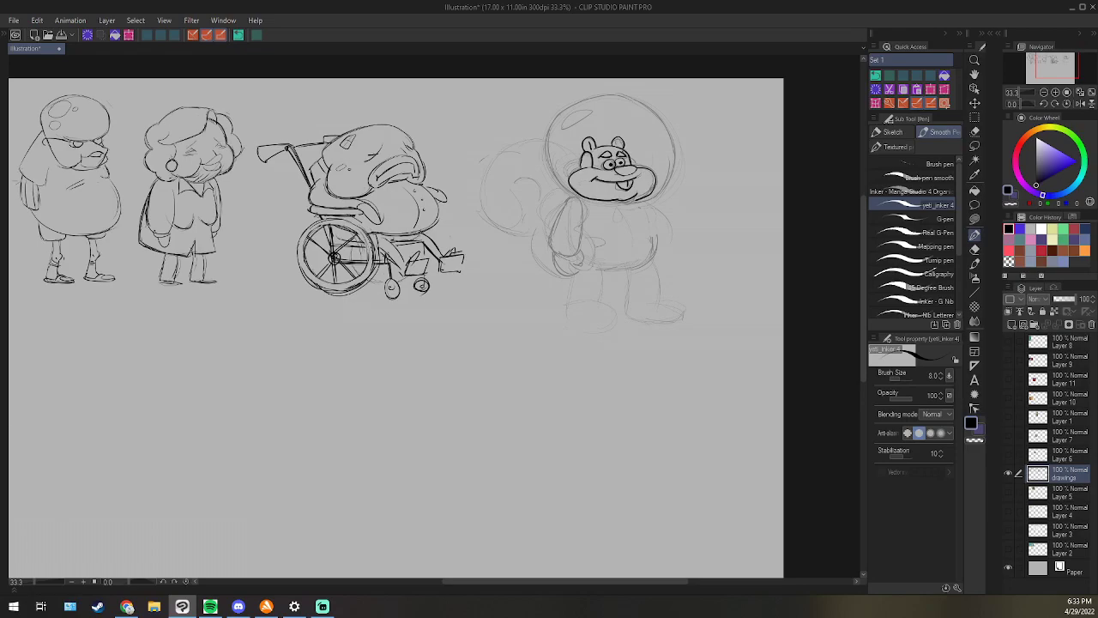
Clean up the inked line under the squirrel's muzzle with the eraser and pen.
{"action": "scroll", "coordinate": [346, 370], "scroll_direction": "up", "scroll_amount": 1}
{"action": "scroll", "coordinate": [424, 244], "scroll_direction": "down", "scroll_amount": 2}
{"action": "scroll", "coordinate": [640, 228], "scroll_direction": "up", "scroll_amount": 1}
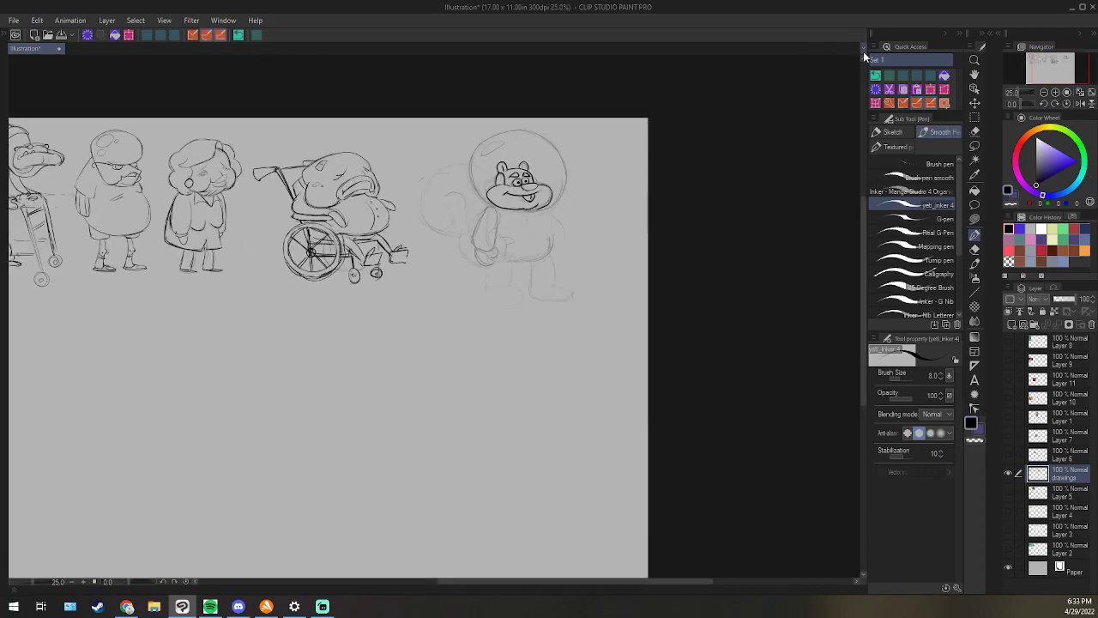
{"action": "left_click", "coordinate": [1056, 93]}
{"action": "left_click", "coordinate": [1057, 93]}
{"action": "left_click_drag", "start_coordinate": [1060, 67], "coordinate": [1058, 64]}
{"action": "key", "text": "e"}
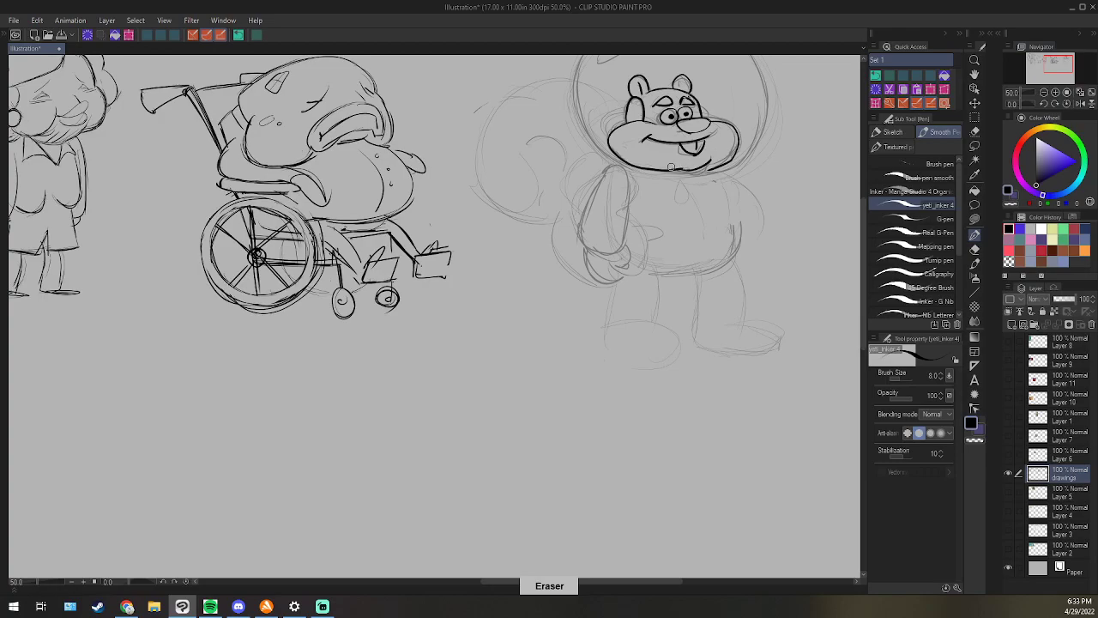
{"action": "key", "text": "p"}
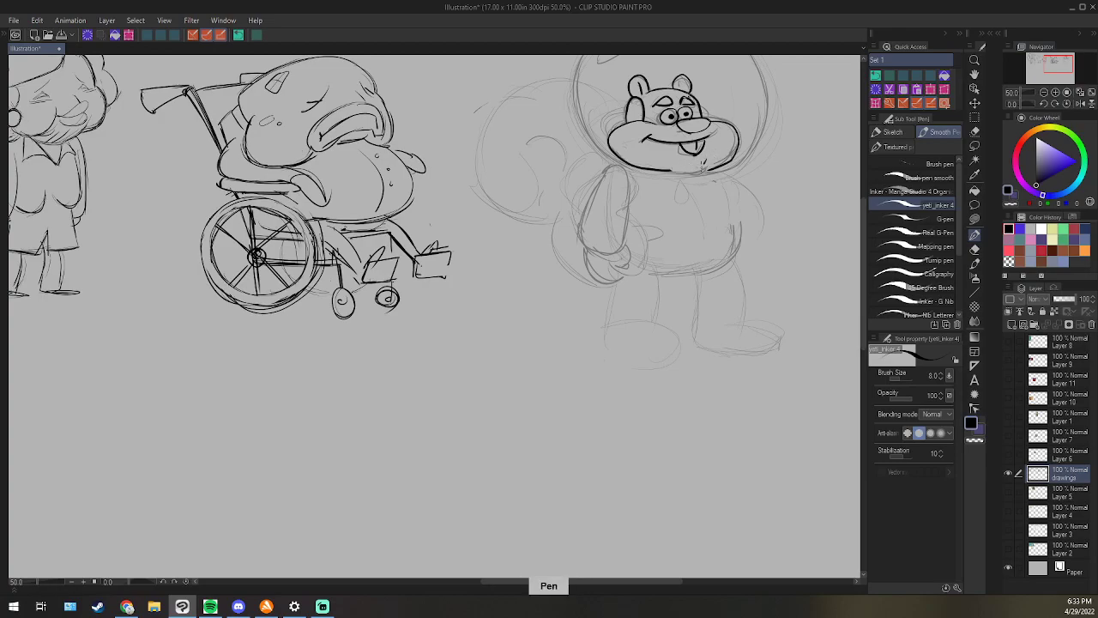
{"action": "key", "text": "e"}
{"action": "key", "text": "p"}
Ink the helmet's rear curve from beside the highlight down to the shoulder.
{"action": "left_click_drag", "start_coordinate": [1047, 66], "coordinate": [1072, 55]}
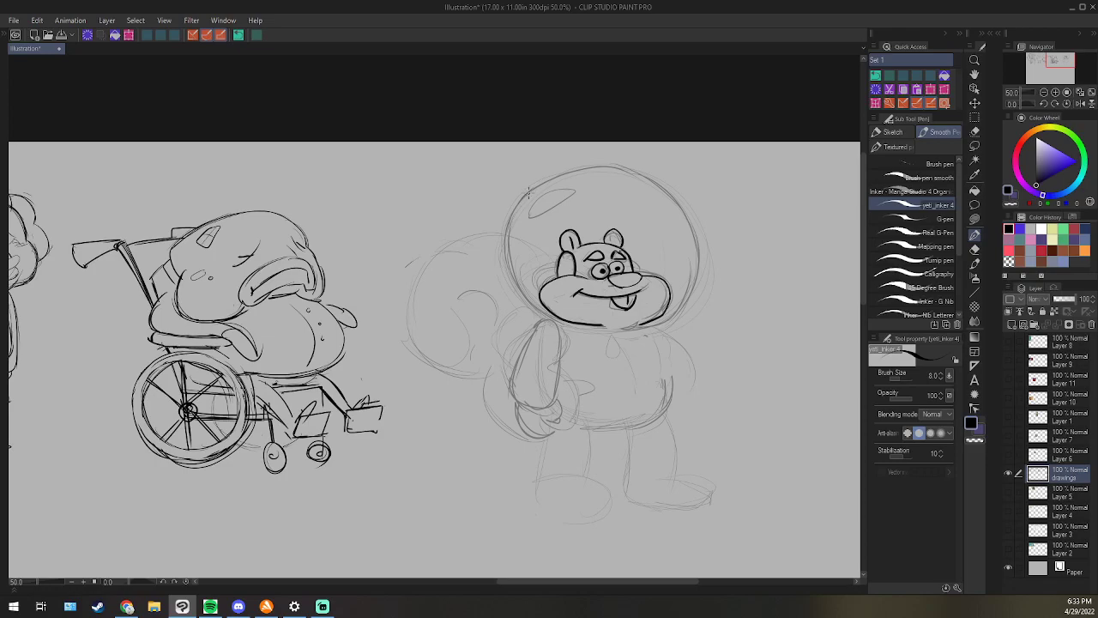
{"action": "left_click_drag", "start_coordinate": [511, 220], "coordinate": [520, 296]}
{"action": "mouse_move", "coordinate": [508, 256]}
{"action": "left_mouse_down"}
{"action": "mouse_move", "coordinate": [525, 301]}
{"action": "mouse_move", "coordinate": [562, 321]}
{"action": "left_mouse_up"}
Refine the squirrel's far cheek and chin line, erasing and re-inking the muzzle's outline.
{"action": "key", "text": "e"}
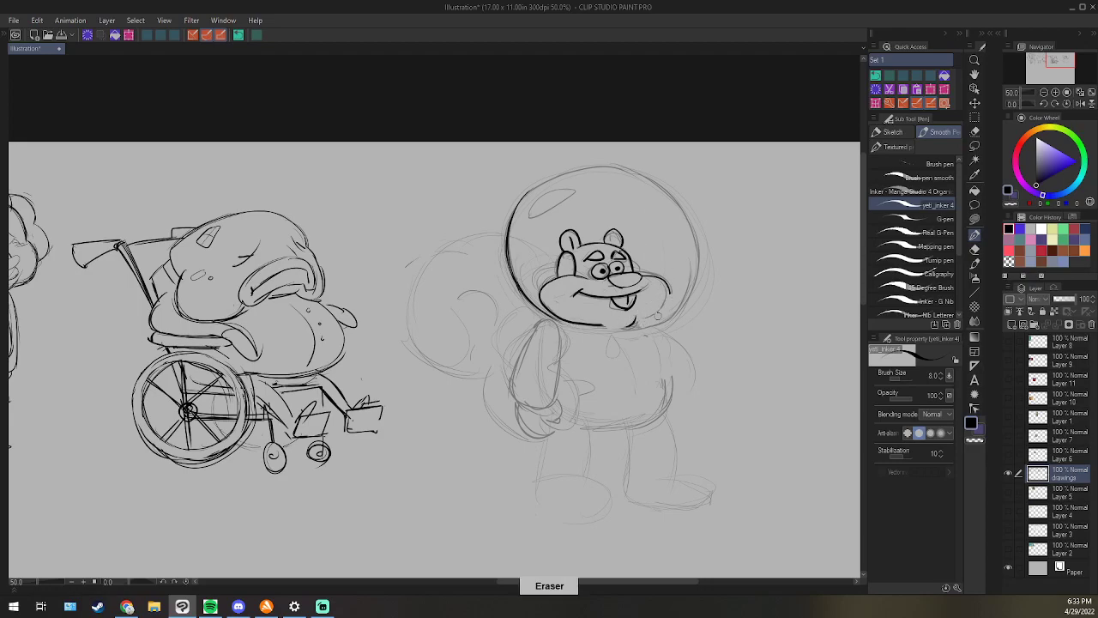
{"action": "key", "text": "p"}
{"action": "left_click_drag", "start_coordinate": [671, 288], "coordinate": [639, 324]}
{"action": "key", "text": "e"}
{"action": "key", "text": "p"}
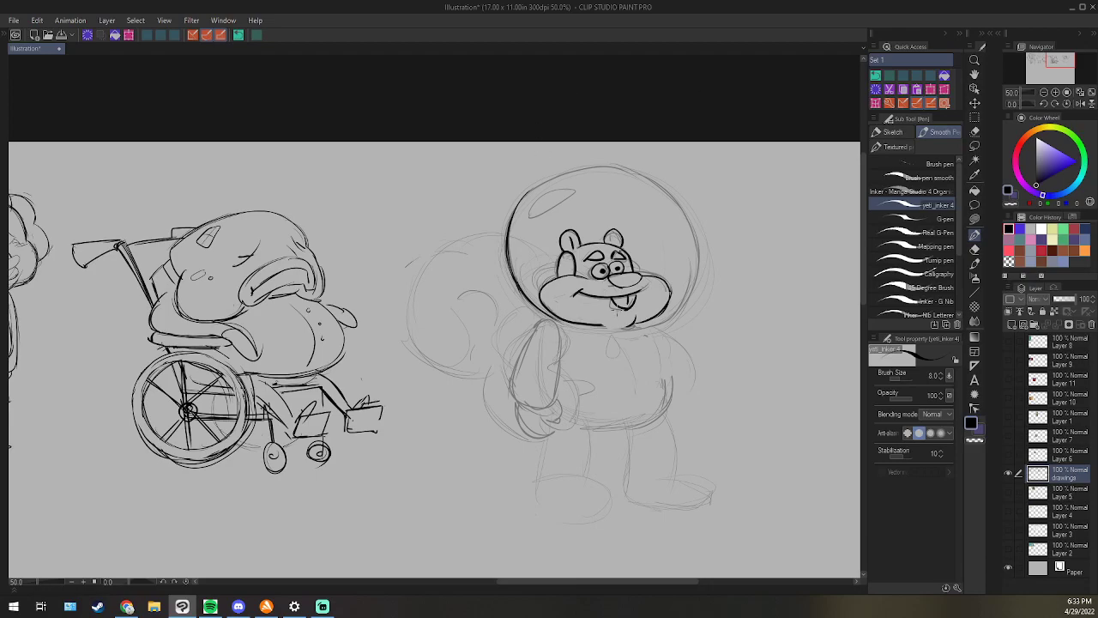
{"action": "left_click_drag", "start_coordinate": [604, 324], "coordinate": [636, 319]}
{"action": "key", "text": "e"}
{"action": "key", "text": "p"}
{"action": "key", "text": "e"}
{"action": "key", "text": "p"}
Ink the helmet's top curve and trim the overlapping lines.
{"action": "mouse_move", "coordinate": [519, 208]}
{"action": "left_mouse_down"}
{"action": "mouse_move", "coordinate": [549, 177]}
{"action": "mouse_move", "coordinate": [587, 167]}
{"action": "mouse_move", "coordinate": [627, 169]}
{"action": "mouse_move", "coordinate": [672, 214]}
{"action": "left_mouse_up"}
{"action": "left_click_drag", "start_coordinate": [642, 174], "coordinate": [686, 227]}
{"action": "key", "text": "e"}
{"action": "key", "text": "p"}
Flip the canvas view horizontally, ink the helmet's remaining front curve, and restore the normal view.
{"action": "left_click", "coordinate": [1093, 105]}
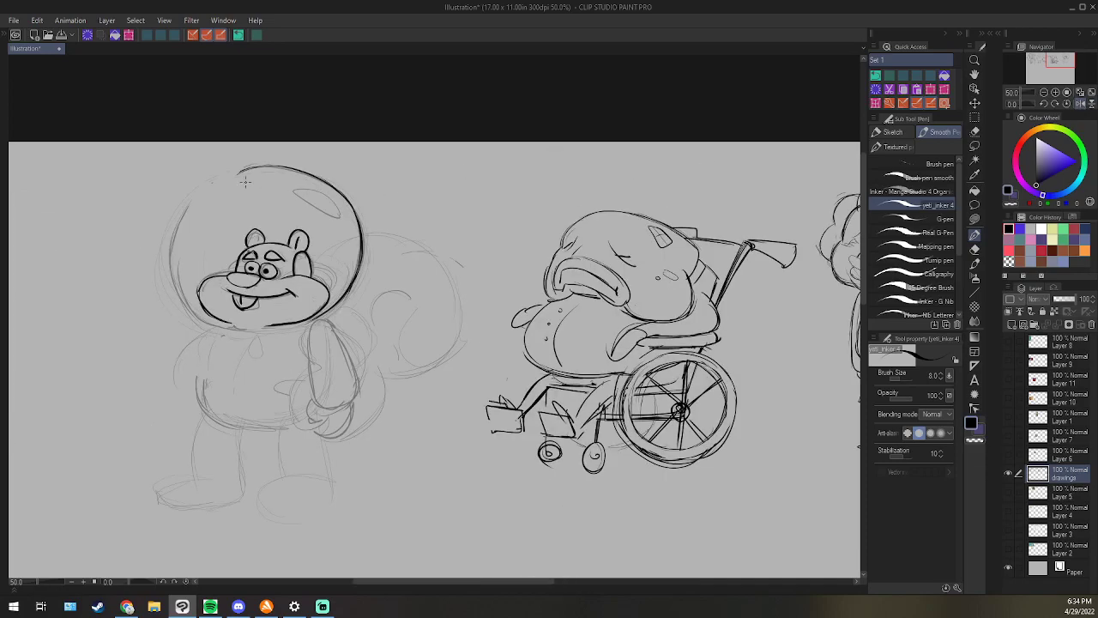
{"action": "mouse_move", "coordinate": [174, 245]}
{"action": "left_mouse_down"}
{"action": "mouse_move", "coordinate": [194, 304]}
{"action": "mouse_move", "coordinate": [218, 324]}
{"action": "mouse_move", "coordinate": [177, 286]}
{"action": "left_mouse_up"}
{"action": "key", "text": "e"}
{"action": "key", "text": "p"}
{"action": "mouse_move", "coordinate": [174, 275]}
{"action": "left_mouse_down"}
{"action": "mouse_move", "coordinate": [223, 326]}
{"action": "mouse_move", "coordinate": [250, 329]}
{"action": "left_mouse_up"}
{"action": "mouse_move", "coordinate": [175, 262]}
{"action": "left_mouse_down"}
{"action": "mouse_move", "coordinate": [190, 185]}
{"action": "mouse_move", "coordinate": [243, 163]}
{"action": "left_mouse_up"}
{"action": "mouse_move", "coordinate": [182, 209]}
{"action": "left_mouse_down"}
{"action": "mouse_move", "coordinate": [259, 166]}
{"action": "mouse_move", "coordinate": [242, 163]}
{"action": "left_mouse_up"}
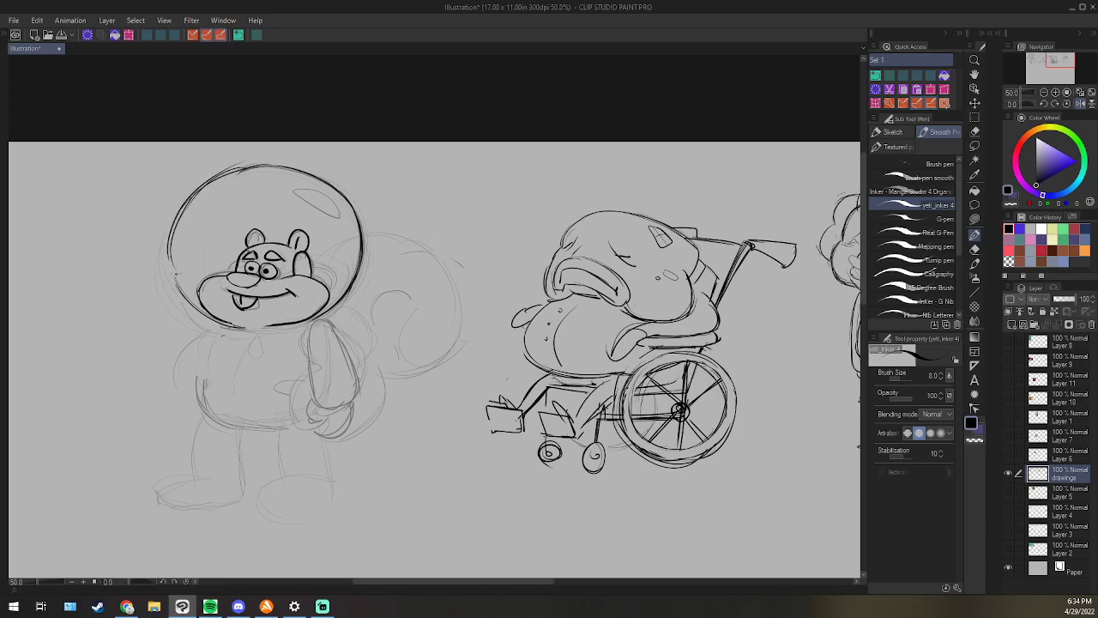
{"action": "left_click_drag", "start_coordinate": [170, 257], "coordinate": [197, 309]}
{"action": "left_click_drag", "start_coordinate": [169, 238], "coordinate": [190, 302]}
{"action": "left_click", "coordinate": [1080, 104]}
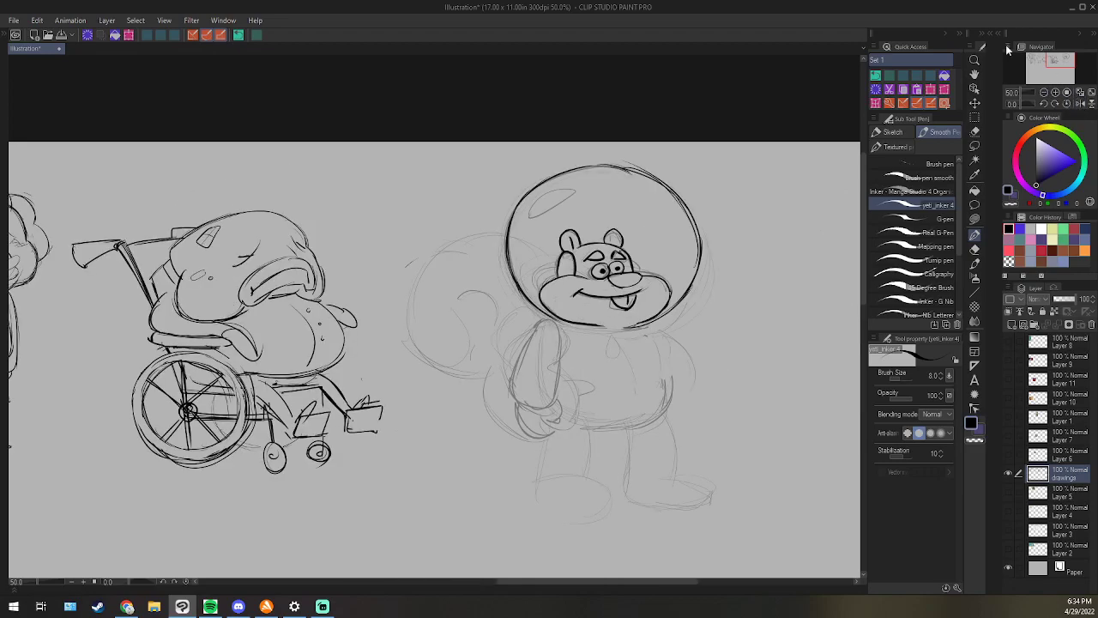
Ink the helmet's lower rim under the muzzle and the elongated highlight on the glass.
{"action": "left_click_drag", "start_coordinate": [554, 324], "coordinate": [654, 319]}
{"action": "mouse_move", "coordinate": [548, 191]}
{"action": "left_mouse_down"}
{"action": "mouse_move", "coordinate": [574, 193]}
{"action": "mouse_move", "coordinate": [532, 214]}
{"action": "left_mouse_up"}
{"action": "left_click_drag", "start_coordinate": [534, 217], "coordinate": [575, 196]}
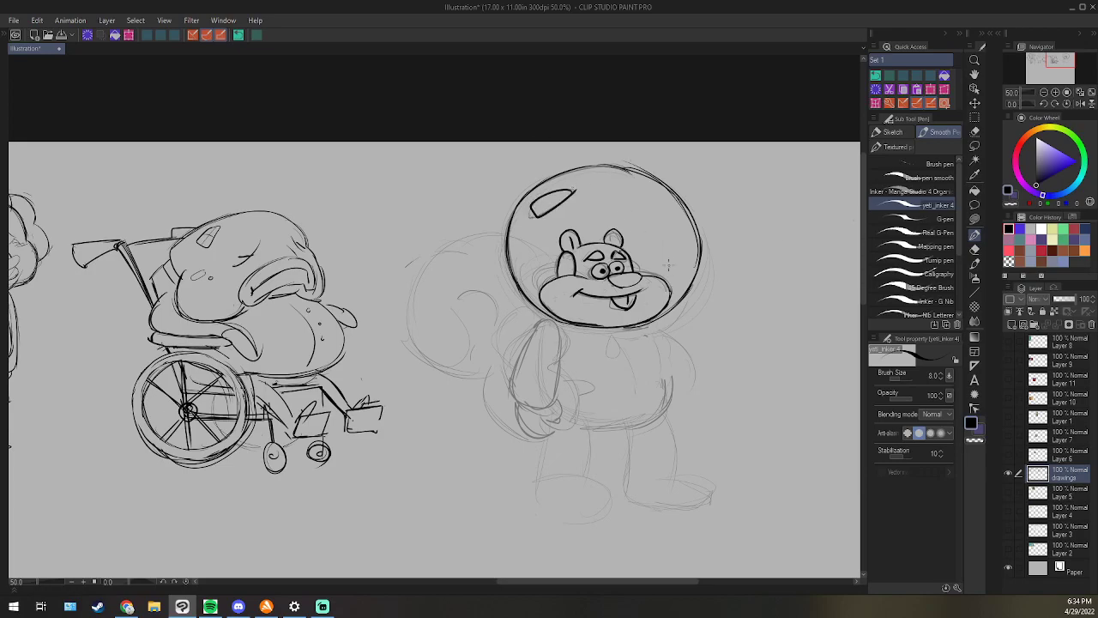
Ink the front edge of the squirrel's torso and its near arm with a cuffed hand.
{"action": "mouse_move", "coordinate": [643, 324]}
{"action": "left_mouse_down"}
{"action": "mouse_move", "coordinate": [666, 366]}
{"action": "mouse_move", "coordinate": [652, 408]}
{"action": "left_mouse_up"}
{"action": "mouse_move", "coordinate": [542, 401]}
{"action": "left_mouse_down"}
{"action": "mouse_move", "coordinate": [560, 419]}
{"action": "mouse_move", "coordinate": [513, 424]}
{"action": "mouse_move", "coordinate": [554, 432]}
{"action": "mouse_move", "coordinate": [542, 435]}
{"action": "left_mouse_up"}
{"action": "left_click_drag", "start_coordinate": [537, 431], "coordinate": [549, 429]}
{"action": "mouse_move", "coordinate": [520, 358]}
{"action": "left_mouse_down"}
{"action": "mouse_move", "coordinate": [512, 398]}
{"action": "mouse_move", "coordinate": [563, 404]}
{"action": "left_mouse_up"}
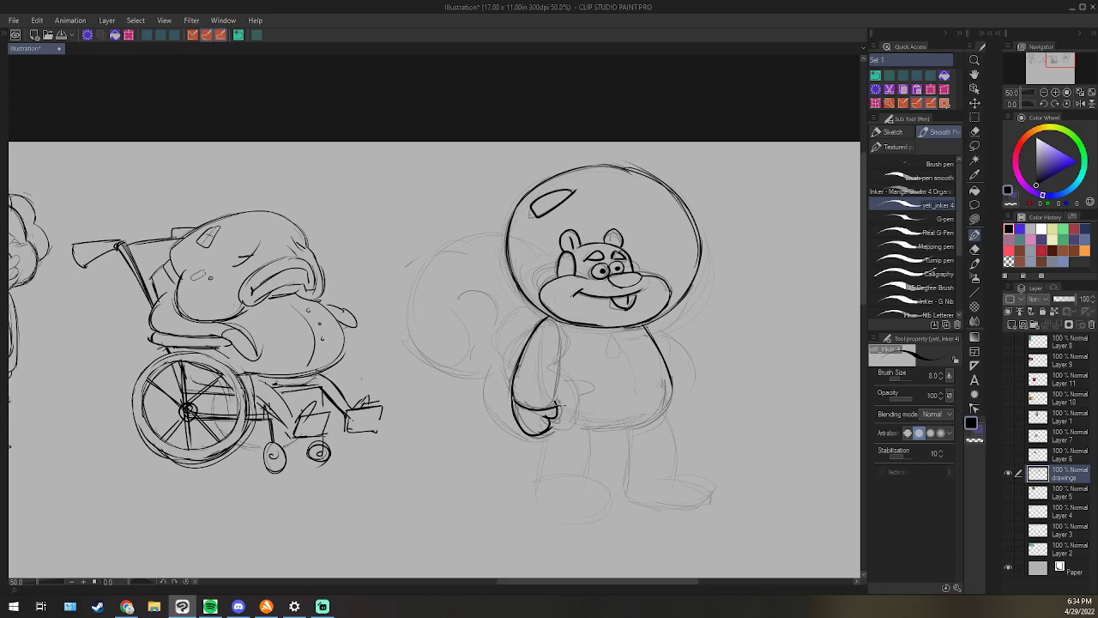
{"action": "mouse_move", "coordinate": [548, 320]}
{"action": "left_mouse_down"}
{"action": "mouse_move", "coordinate": [556, 406]}
{"action": "mouse_move", "coordinate": [519, 412]}
{"action": "mouse_move", "coordinate": [518, 392]}
{"action": "mouse_move", "coordinate": [559, 401]}
{"action": "left_mouse_up"}
{"action": "key", "text": "e"}
{"action": "key", "text": "p"}
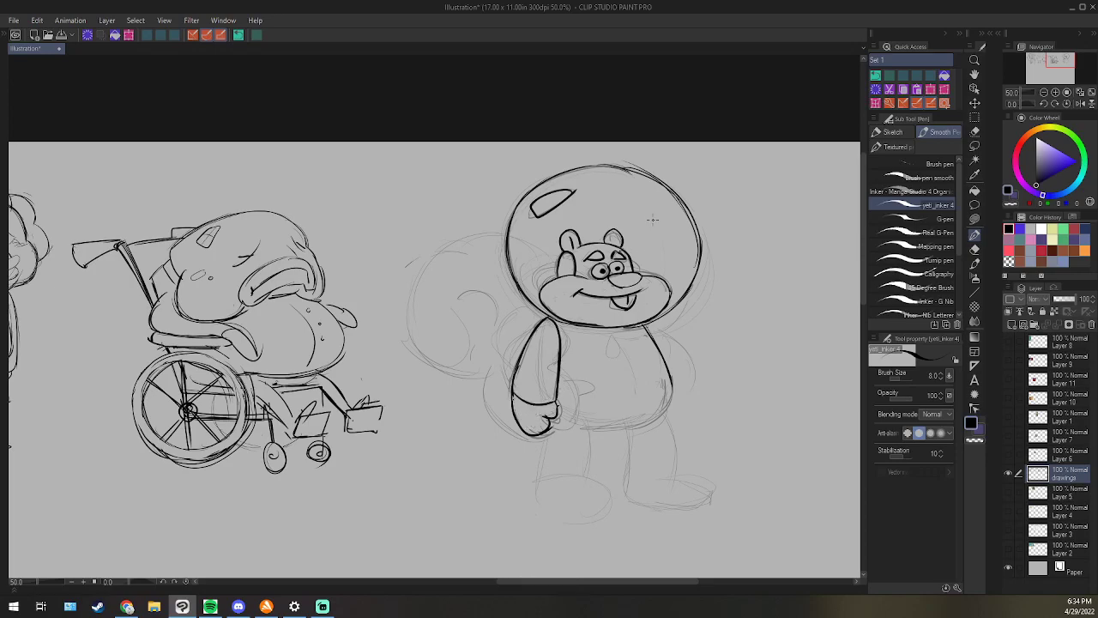
Ink the teardrop mark and fold line on the chest, plus the rounded bottom edge of the suit.
{"action": "mouse_move", "coordinate": [616, 333]}
{"action": "left_mouse_down"}
{"action": "mouse_move", "coordinate": [612, 348]}
{"action": "mouse_move", "coordinate": [634, 376]}
{"action": "left_mouse_up"}
{"action": "left_click_drag", "start_coordinate": [567, 424], "coordinate": [662, 418]}
{"action": "left_click_drag", "start_coordinate": [674, 378], "coordinate": [643, 421]}
{"action": "key", "text": "e"}
{"action": "key", "text": "p"}
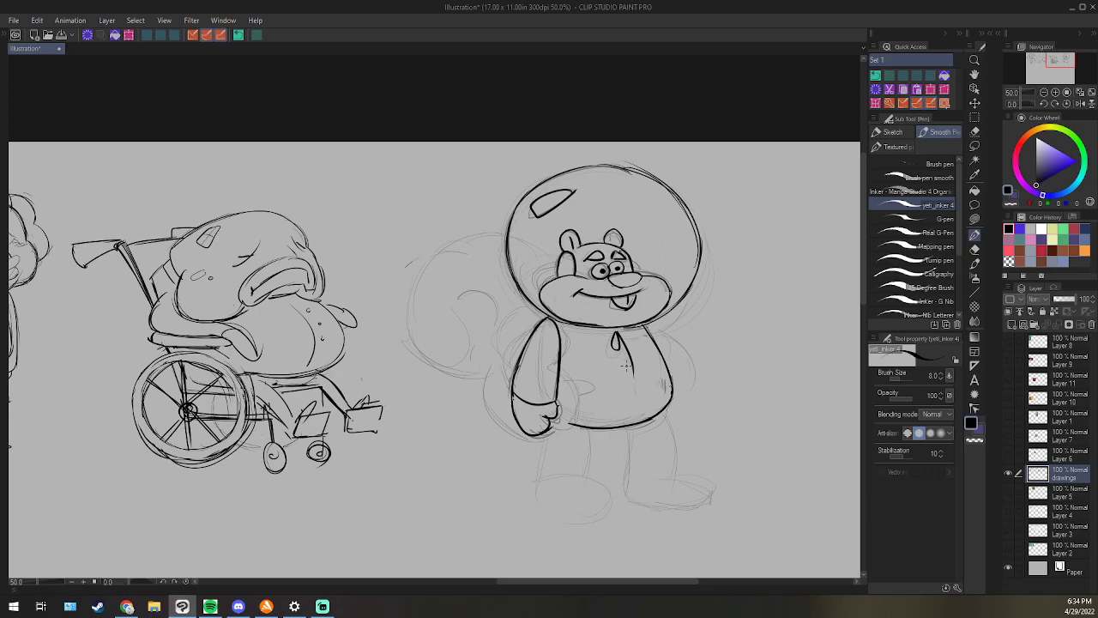
Ink a small square patch on the suit's chest beside the teardrop mark.
{"action": "left_click_drag", "start_coordinate": [571, 335], "coordinate": [573, 354]}
{"action": "mouse_move", "coordinate": [573, 335]}
{"action": "left_mouse_down"}
{"action": "mouse_move", "coordinate": [585, 334]}
{"action": "mouse_move", "coordinate": [576, 355]}
{"action": "left_mouse_up"}
{"action": "key", "text": "ctrl+z"}
{"action": "left_click_drag", "start_coordinate": [590, 273], "coordinate": [606, 283]}
Ink the squirrel's far leg with horizontal stripes and a boot with a toe cap.
{"action": "left_click_drag", "start_coordinate": [630, 425], "coordinate": [622, 479]}
{"action": "mouse_move", "coordinate": [660, 415]}
{"action": "left_mouse_down"}
{"action": "mouse_move", "coordinate": [677, 484]}
{"action": "mouse_move", "coordinate": [670, 503]}
{"action": "mouse_move", "coordinate": [699, 486]}
{"action": "mouse_move", "coordinate": [704, 503]}
{"action": "left_mouse_up"}
{"action": "mouse_move", "coordinate": [623, 472]}
{"action": "left_mouse_down"}
{"action": "mouse_move", "coordinate": [659, 481]}
{"action": "mouse_move", "coordinate": [677, 453]}
{"action": "left_mouse_up"}
{"action": "key", "text": "e"}
{"action": "key", "text": "p"}
{"action": "left_click_drag", "start_coordinate": [705, 499], "coordinate": [693, 501]}
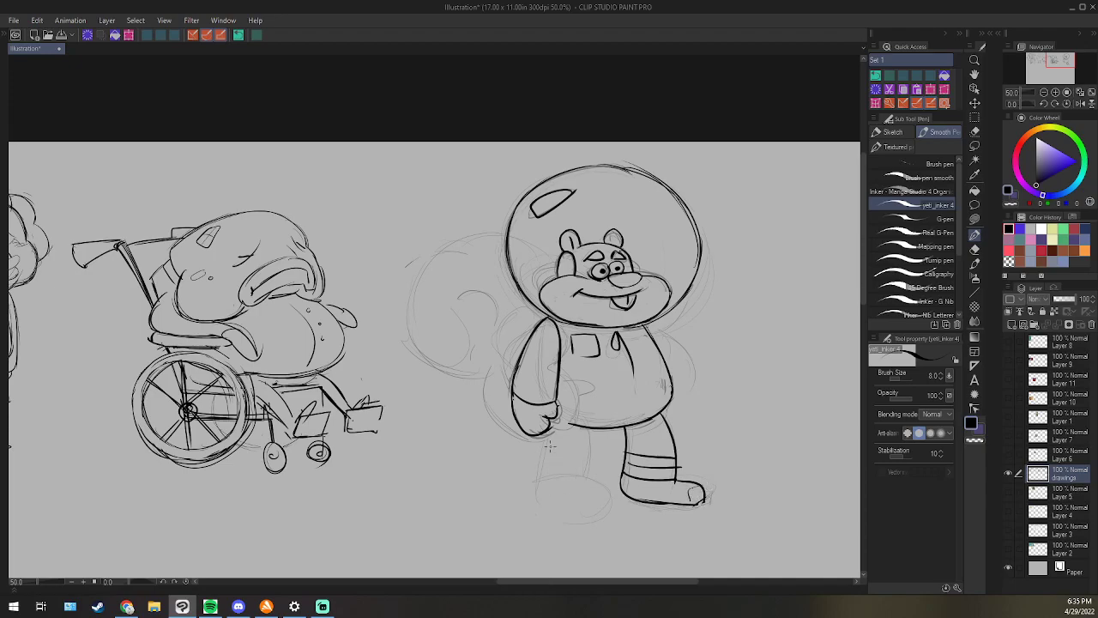
Ink the squirrel's near leg with horizontal stripes and a boxy-toed boot.
{"action": "left_click_drag", "start_coordinate": [590, 429], "coordinate": [595, 480]}
{"action": "mouse_move", "coordinate": [544, 434]}
{"action": "left_mouse_down"}
{"action": "mouse_move", "coordinate": [542, 469]}
{"action": "mouse_move", "coordinate": [601, 501]}
{"action": "mouse_move", "coordinate": [556, 503]}
{"action": "mouse_move", "coordinate": [556, 521]}
{"action": "mouse_move", "coordinate": [556, 503]}
{"action": "mouse_move", "coordinate": [606, 517]}
{"action": "left_mouse_up"}
{"action": "left_click_drag", "start_coordinate": [608, 517], "coordinate": [609, 502]}
{"action": "mouse_move", "coordinate": [543, 482]}
{"action": "left_mouse_down"}
{"action": "mouse_move", "coordinate": [593, 482]}
{"action": "mouse_move", "coordinate": [589, 465]}
{"action": "mouse_move", "coordinate": [607, 500]}
{"action": "mouse_move", "coordinate": [544, 503]}
{"action": "mouse_move", "coordinate": [608, 514]}
{"action": "left_mouse_up"}
{"action": "key", "text": "e"}
{"action": "key", "text": "p"}
{"action": "mouse_move", "coordinate": [558, 515]}
{"action": "left_mouse_down"}
{"action": "mouse_move", "coordinate": [620, 515]}
{"action": "mouse_move", "coordinate": [607, 495]}
{"action": "mouse_move", "coordinate": [568, 515]}
{"action": "mouse_move", "coordinate": [617, 516]}
{"action": "mouse_move", "coordinate": [607, 496]}
{"action": "mouse_move", "coordinate": [607, 514]}
{"action": "left_mouse_up"}
{"action": "key", "text": "e"}
{"action": "key", "text": "p"}
{"action": "key", "text": "e"}
{"action": "key", "text": "p"}
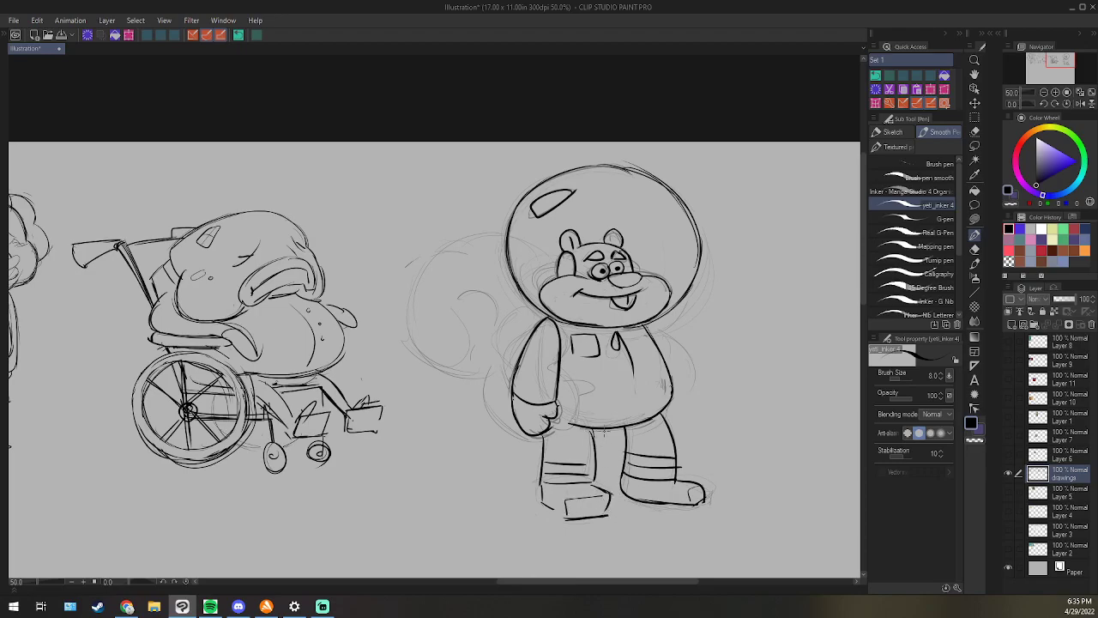
Ink the squirrel's curled tail behind the arm and helmet, including its inner curl.
{"action": "left_click_drag", "start_coordinate": [498, 333], "coordinate": [508, 414]}
{"action": "mouse_move", "coordinate": [491, 367]}
{"action": "left_mouse_down"}
{"action": "mouse_move", "coordinate": [507, 232]}
{"action": "mouse_move", "coordinate": [526, 276]}
{"action": "left_mouse_up"}
{"action": "mouse_move", "coordinate": [470, 302]}
{"action": "left_mouse_down"}
{"action": "mouse_move", "coordinate": [463, 290]}
{"action": "mouse_move", "coordinate": [509, 339]}
{"action": "mouse_move", "coordinate": [508, 325]}
{"action": "left_mouse_up"}
{"action": "key", "text": "e"}
{"action": "key", "text": "p"}
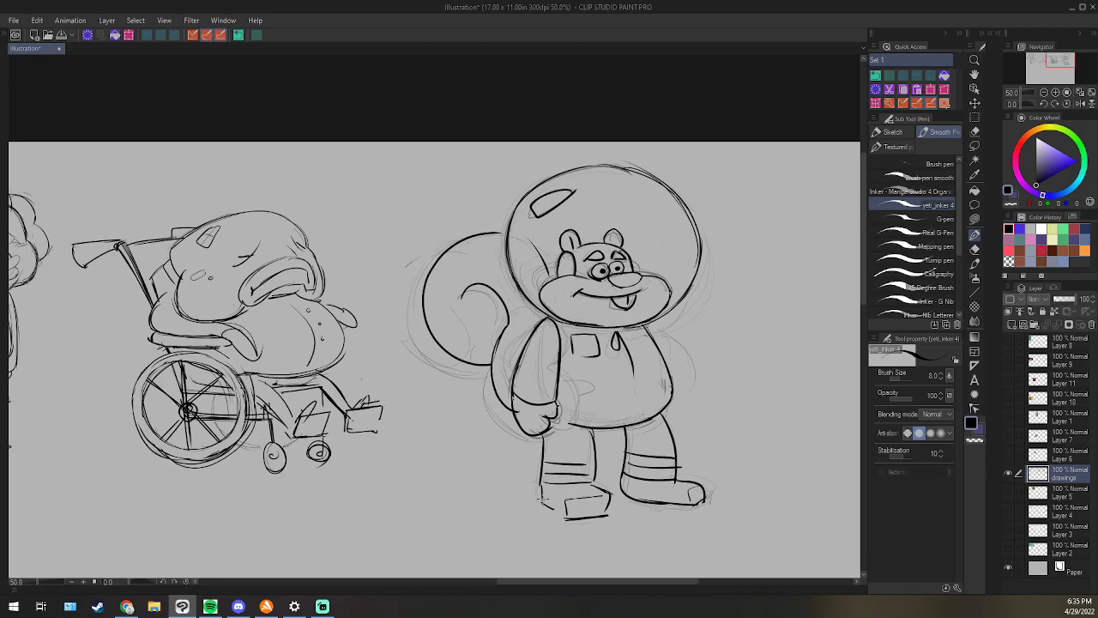
Rework the far boot into a blockier shape with a flat, squared toe.
{"action": "key", "text": "e"}
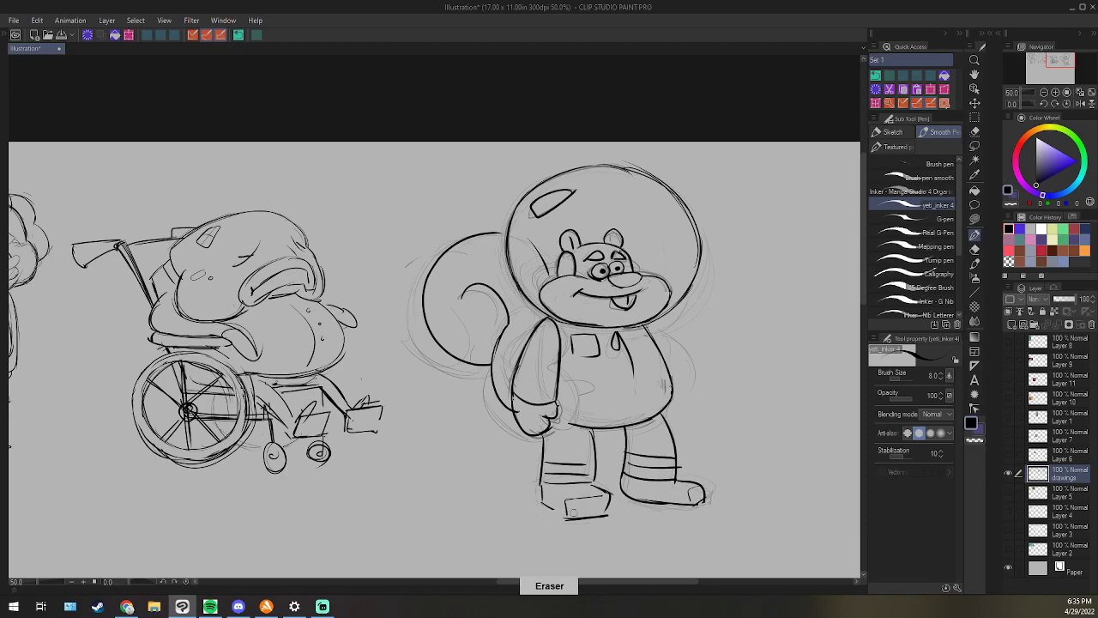
{"action": "key", "text": "p"}
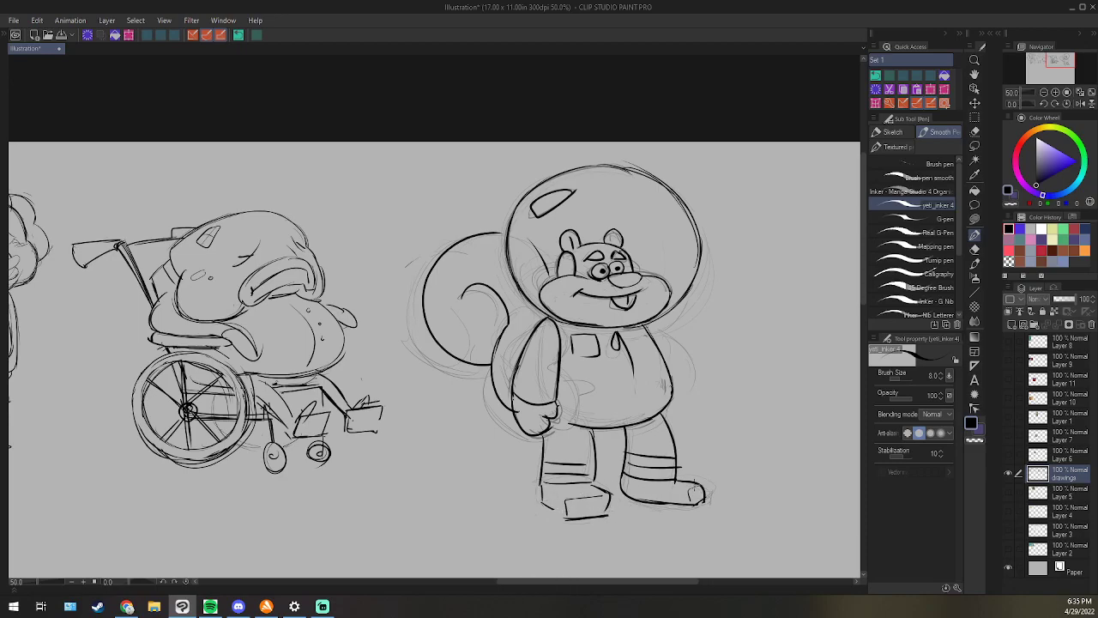
{"action": "key", "text": "e"}
{"action": "key", "text": "p"}
{"action": "key", "text": "e"}
{"action": "mouse_move", "coordinate": [623, 484]}
{"action": "left_mouse_down"}
{"action": "mouse_move", "coordinate": [636, 498]}
{"action": "mouse_move", "coordinate": [678, 501]}
{"action": "mouse_move", "coordinate": [621, 498]}
{"action": "mouse_move", "coordinate": [625, 477]}
{"action": "mouse_move", "coordinate": [622, 499]}
{"action": "mouse_move", "coordinate": [689, 508]}
{"action": "mouse_move", "coordinate": [694, 491]}
{"action": "mouse_move", "coordinate": [707, 501]}
{"action": "mouse_move", "coordinate": [693, 508]}
{"action": "mouse_move", "coordinate": [689, 490]}
{"action": "mouse_move", "coordinate": [703, 508]}
{"action": "mouse_move", "coordinate": [689, 508]}
{"action": "mouse_move", "coordinate": [702, 503]}
{"action": "left_mouse_up"}
{"action": "key", "text": "p"}
{"action": "key", "text": "e"}
{"action": "key", "text": "p"}
{"action": "key", "text": "e"}
{"action": "key", "text": "p"}
{"action": "key", "text": "e"}
{"action": "key", "text": "p"}
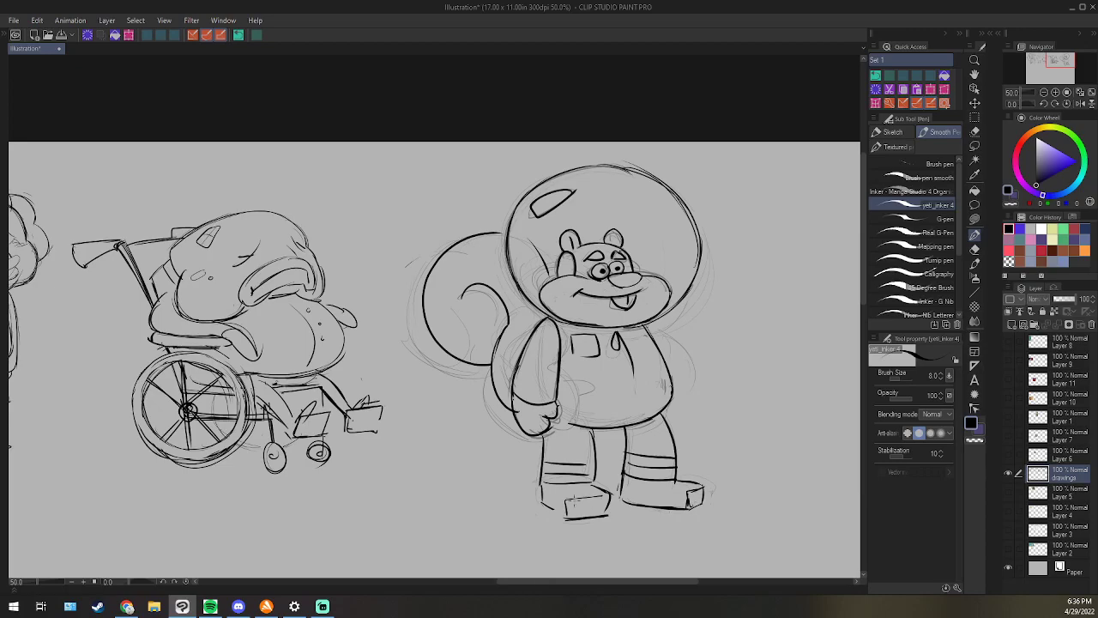
Close the near boot's outline at the toe and heel, and strengthen the leg's inner line.
{"action": "key", "text": "e"}
{"action": "left_click_drag", "start_coordinate": [614, 495], "coordinate": [607, 511]}
{"action": "key", "text": "p"}
{"action": "mouse_move", "coordinate": [542, 498]}
{"action": "left_mouse_down"}
{"action": "mouse_move", "coordinate": [567, 518]}
{"action": "mouse_move", "coordinate": [542, 498]}
{"action": "left_mouse_up"}
{"action": "left_click_drag", "start_coordinate": [591, 427], "coordinate": [594, 457]}
Clean up the cuff and hand lines, and ink the tail's outline where it shows through the helmet.
{"action": "key", "text": "e"}
{"action": "left_click_drag", "start_coordinate": [519, 407], "coordinate": [550, 427]}
{"action": "key", "text": "p"}
{"action": "key", "text": "e"}
{"action": "key", "text": "p"}
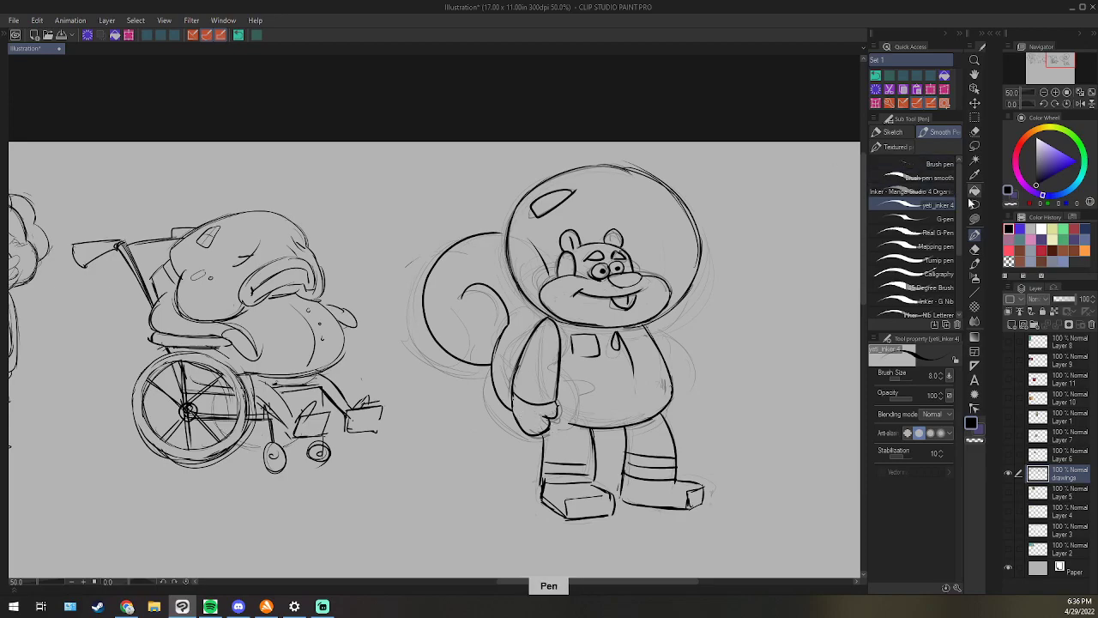
{"action": "key", "text": "e"}
{"action": "key", "text": "p"}
{"action": "mouse_move", "coordinate": [550, 280]}
{"action": "left_mouse_down"}
{"action": "mouse_move", "coordinate": [545, 261]}
{"action": "mouse_move", "coordinate": [547, 282]}
{"action": "left_mouse_up"}
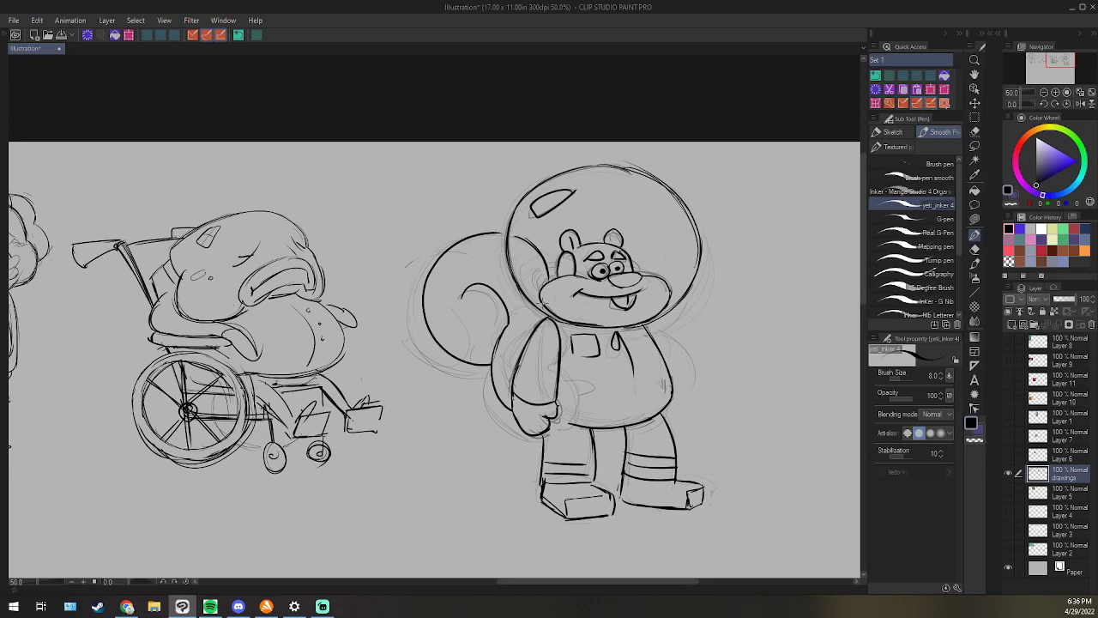
Rotate the canvas view, clean up the stray lines on the helmet's upper curve, and reset the rotation.
{"action": "left_click_drag", "start_coordinate": [1031, 104], "coordinate": [1015, 96]}
{"action": "key", "text": "e"}
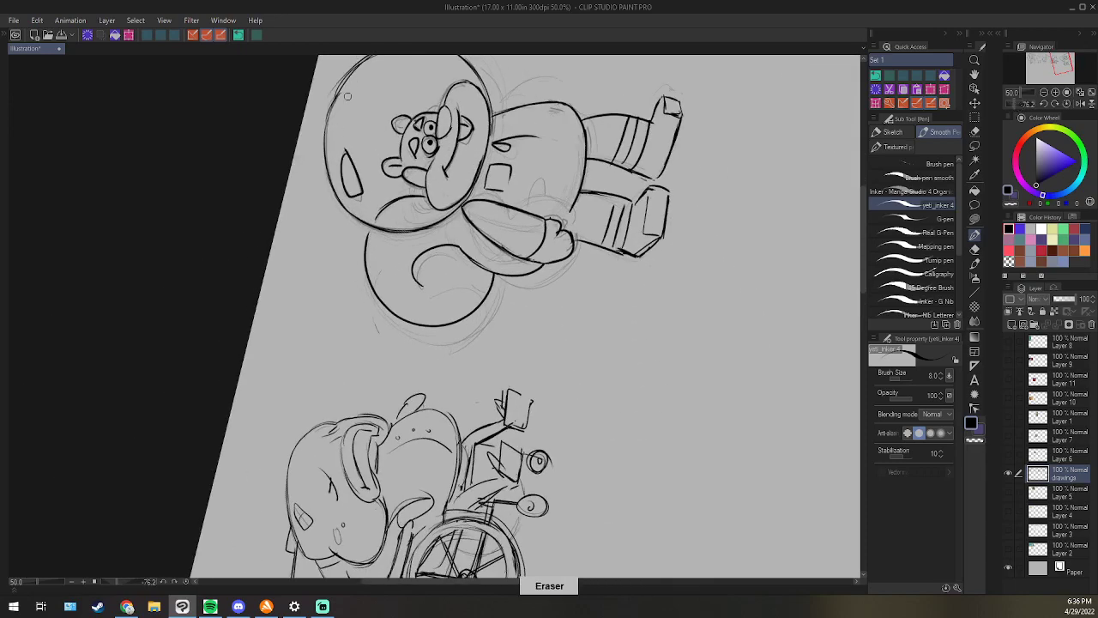
{"action": "key", "text": "p"}
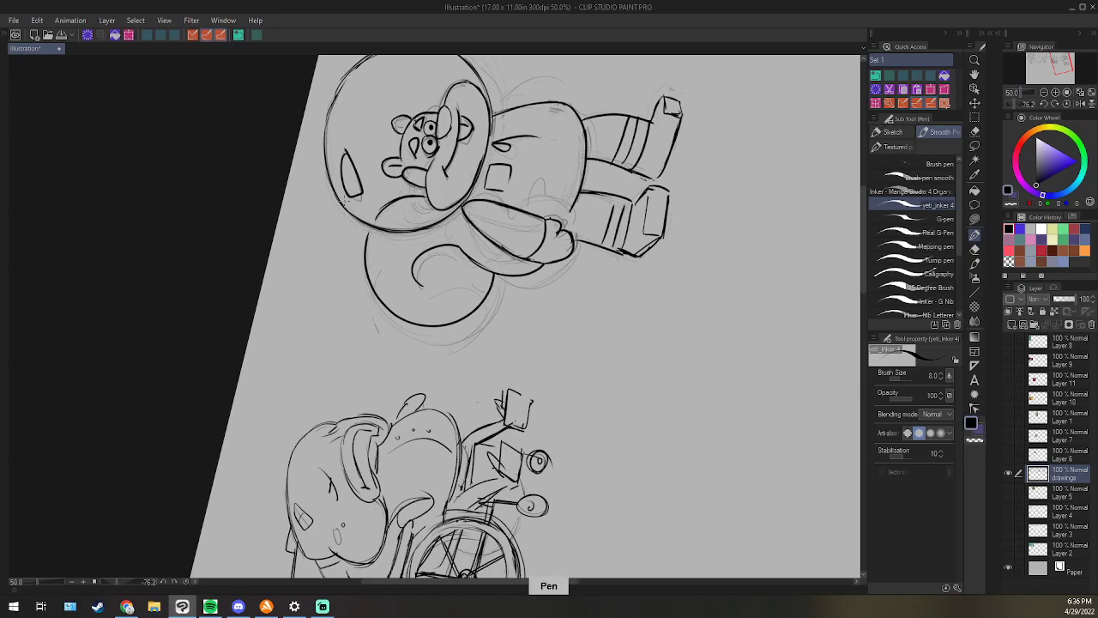
{"action": "left_click", "coordinate": [1067, 104]}
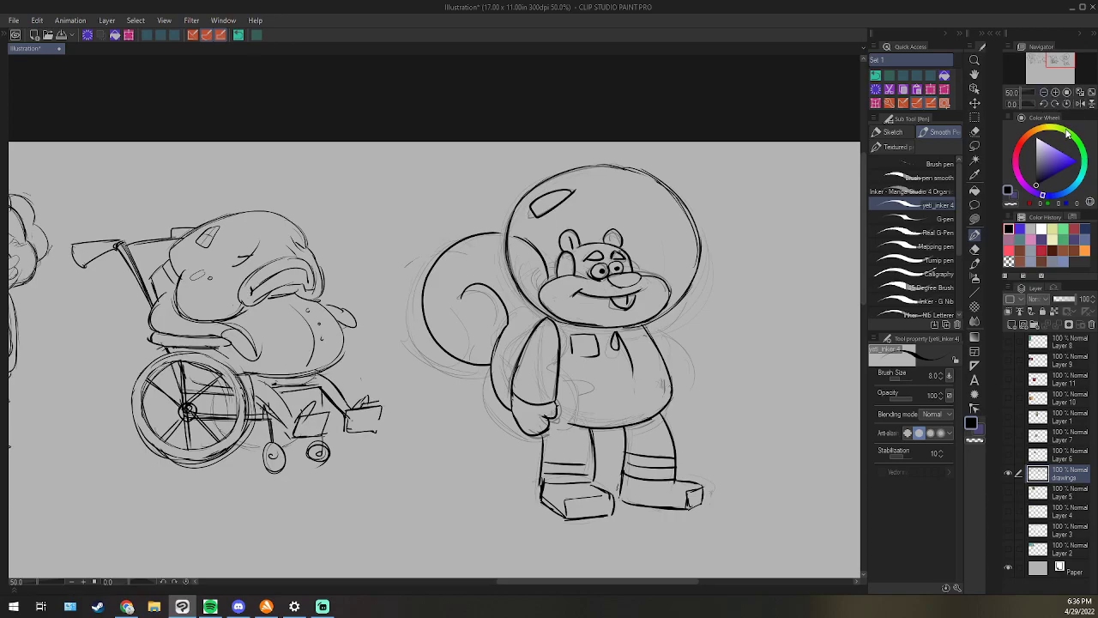
Check the contents of the hidden layers above the drawings layer and delete Layer 10.
{"action": "left_click", "coordinate": [1043, 93]}
{"action": "left_click_drag", "start_coordinate": [1059, 67], "coordinate": [1041, 75]}
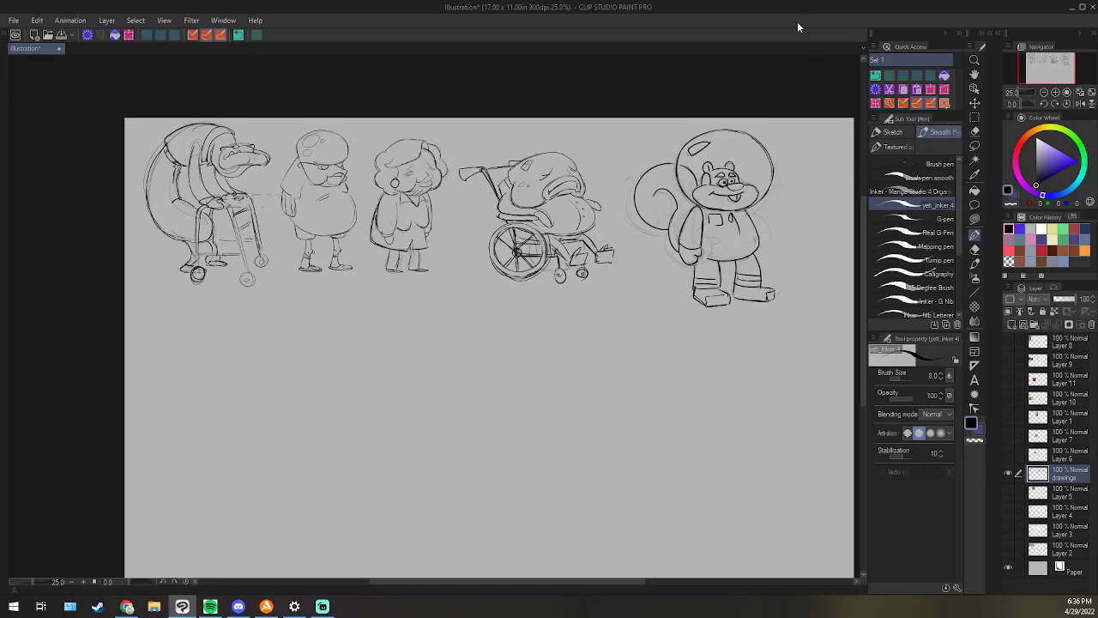
{"action": "left_click", "coordinate": [1009, 453]}
{"action": "left_click", "coordinate": [1009, 450]}
{"action": "left_click", "coordinate": [1010, 419]}
{"action": "left_click", "coordinate": [1011, 421]}
{"action": "left_click", "coordinate": [1011, 401]}
{"action": "left_click", "coordinate": [1011, 401]}
{"action": "left_click", "coordinate": [1088, 402]}
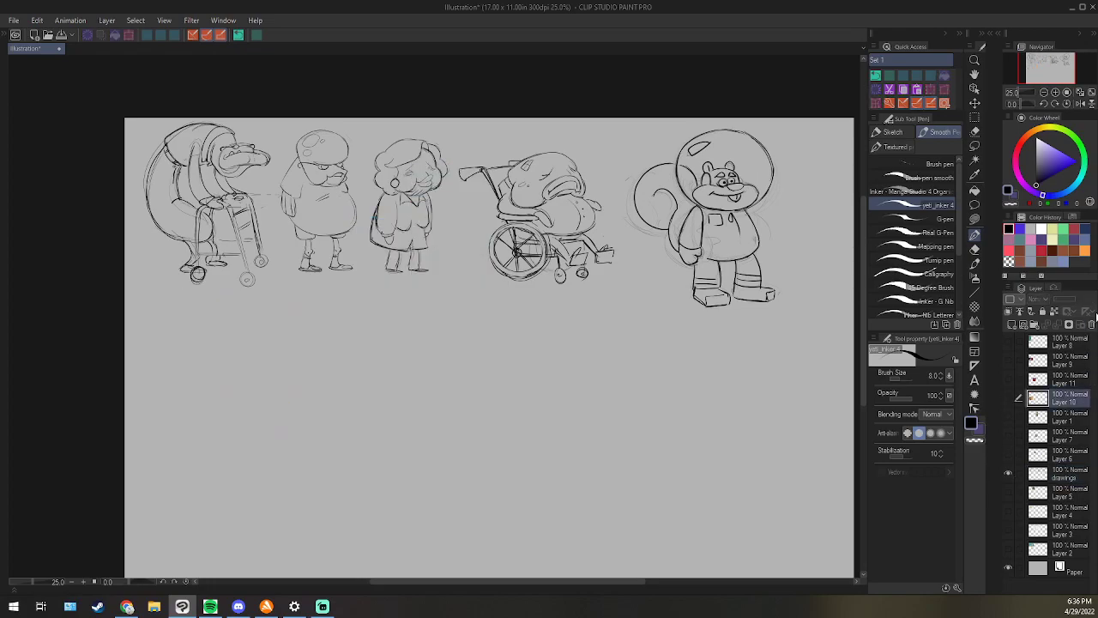
{"action": "left_click", "coordinate": [1091, 325]}
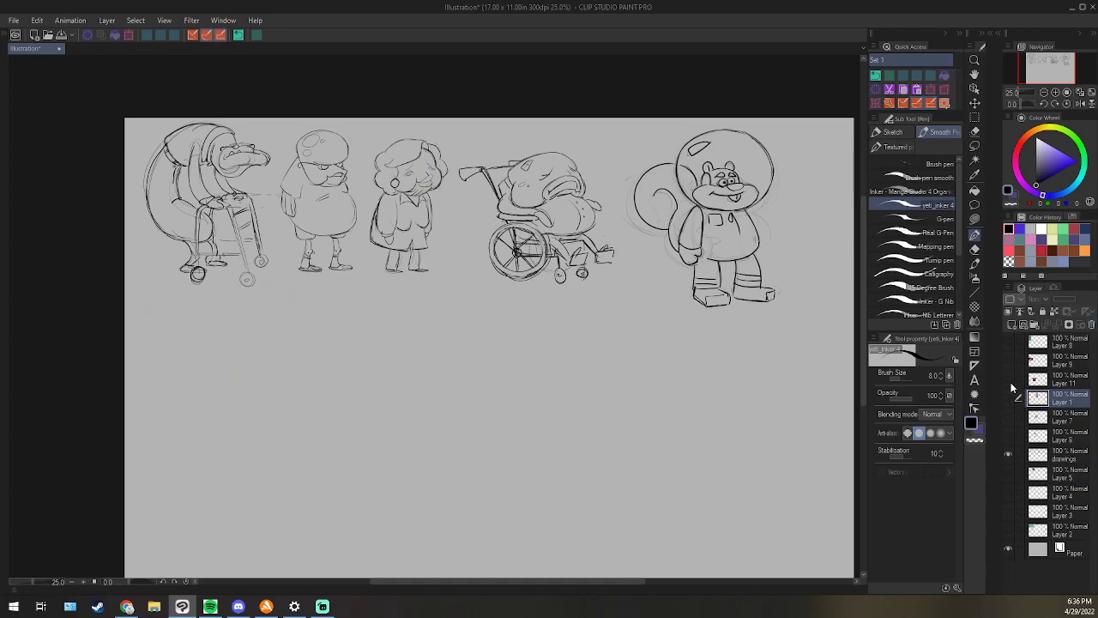
Delete Layer 11 with the red-shirt photo and Layer 9 with the red fish photo.
{"action": "left_click", "coordinate": [1009, 378]}
{"action": "left_click", "coordinate": [1069, 381]}
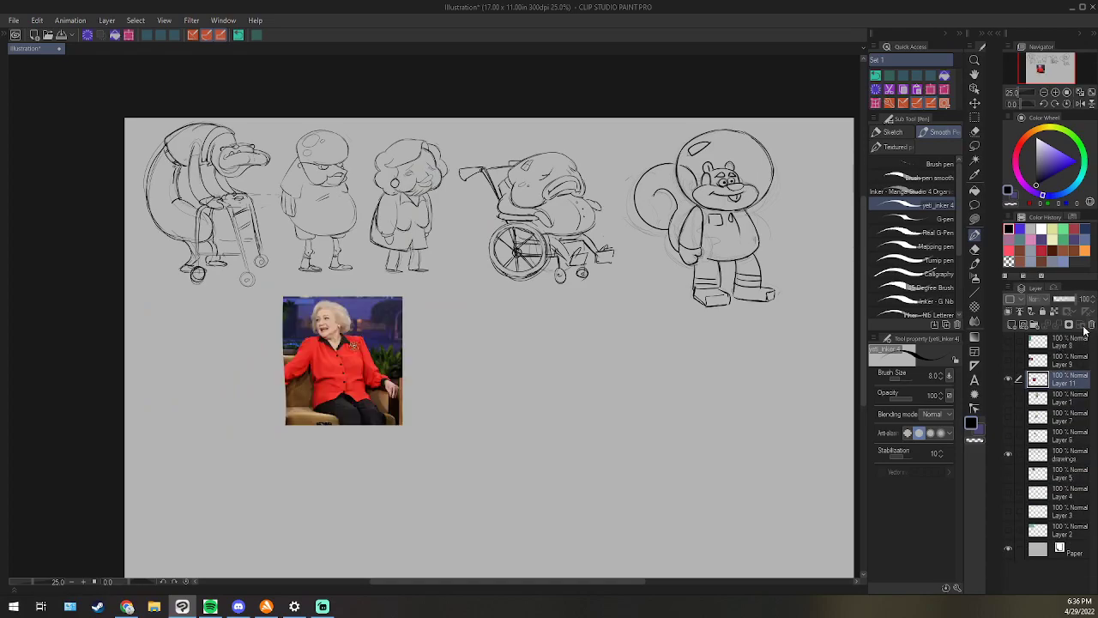
{"action": "left_click", "coordinate": [1091, 325]}
{"action": "left_click", "coordinate": [1009, 360]}
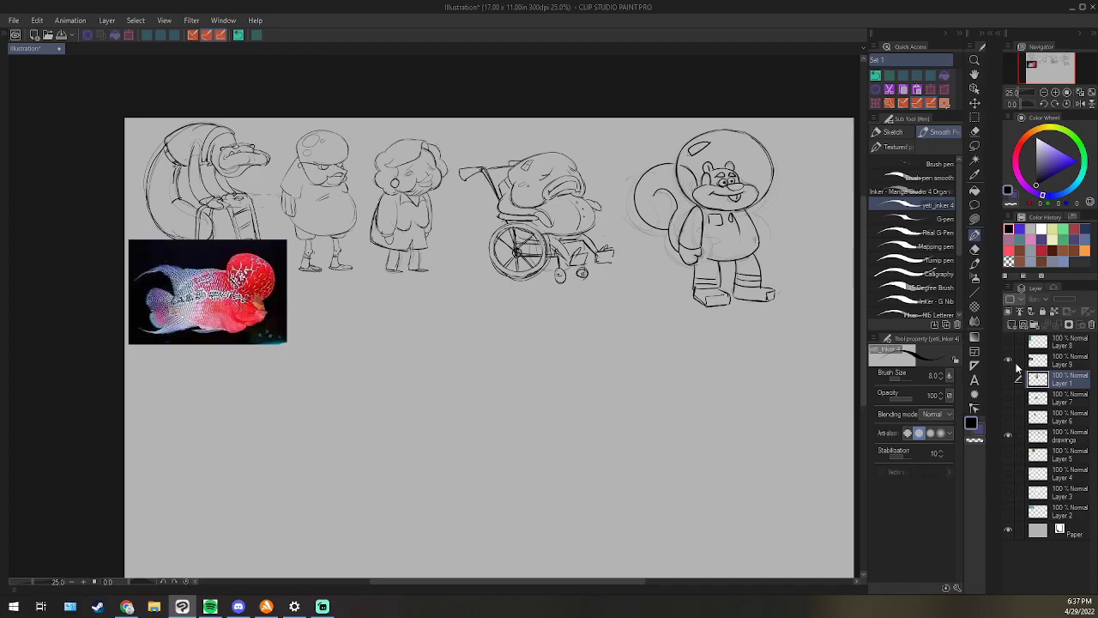
{"action": "left_click", "coordinate": [1069, 362]}
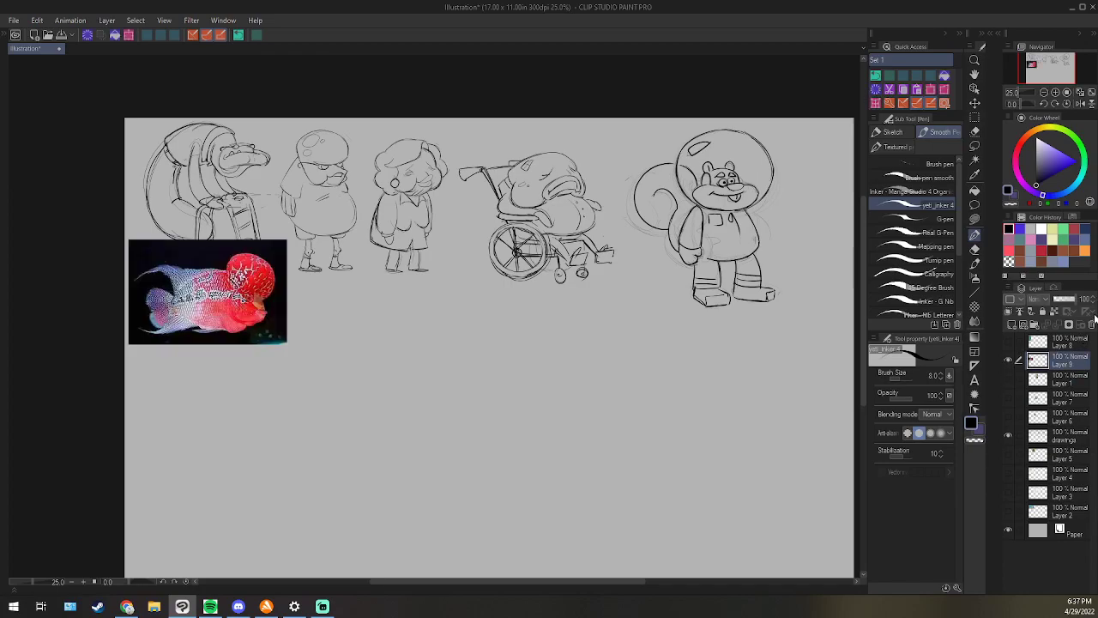
{"action": "left_click", "coordinate": [1091, 326]}
Preview the contents of Layer 8 and Layer 3, and hide both layers again.
{"action": "left_click", "coordinate": [1010, 343]}
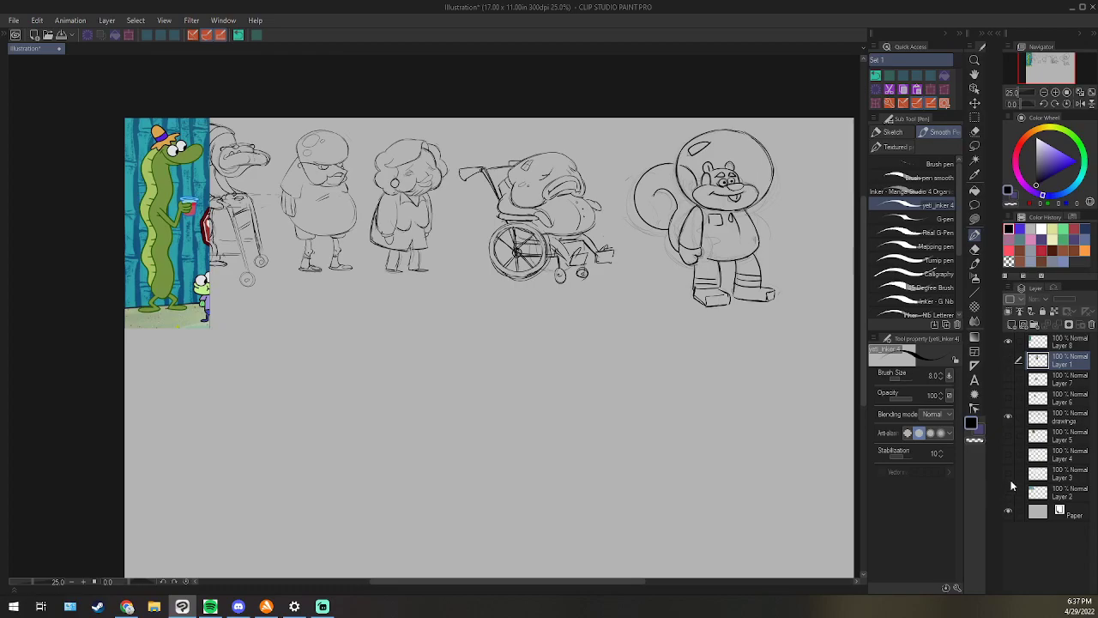
{"action": "left_click", "coordinate": [1014, 471]}
{"action": "left_click", "coordinate": [1015, 472]}
{"action": "left_click", "coordinate": [1009, 343]}
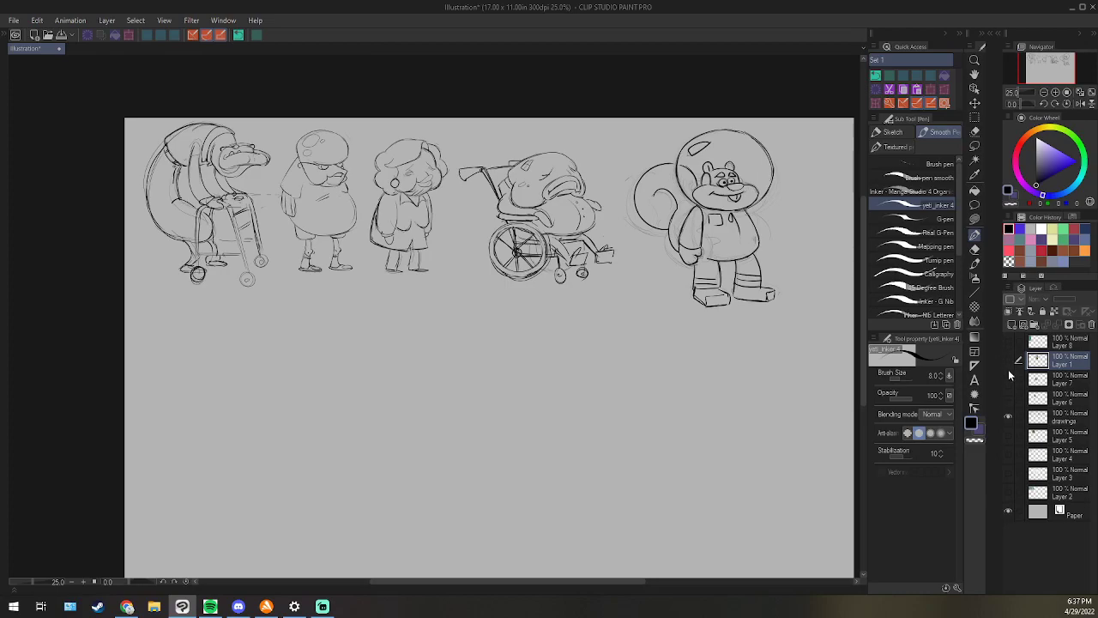
Show the reference images on Layers 1, 7 and 8, and briefly preview Layer 4 before hiding it again.
{"action": "left_click", "coordinate": [1009, 363]}
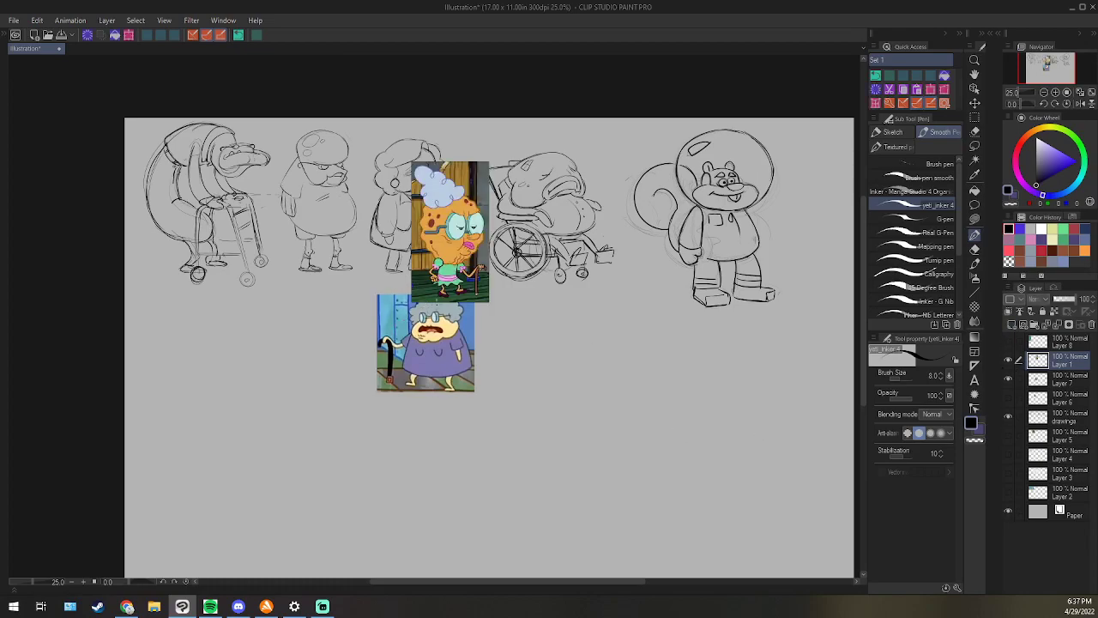
{"action": "left_click", "coordinate": [1009, 342]}
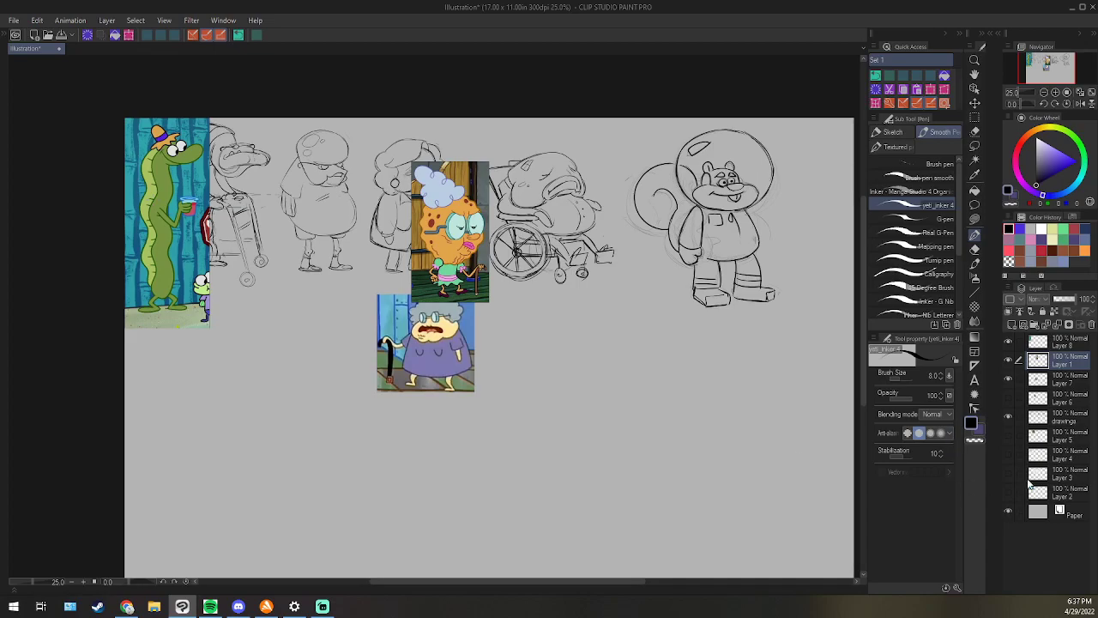
{"action": "left_click", "coordinate": [1009, 473]}
{"action": "left_click", "coordinate": [1009, 474]}
{"action": "left_click", "coordinate": [1010, 473]}
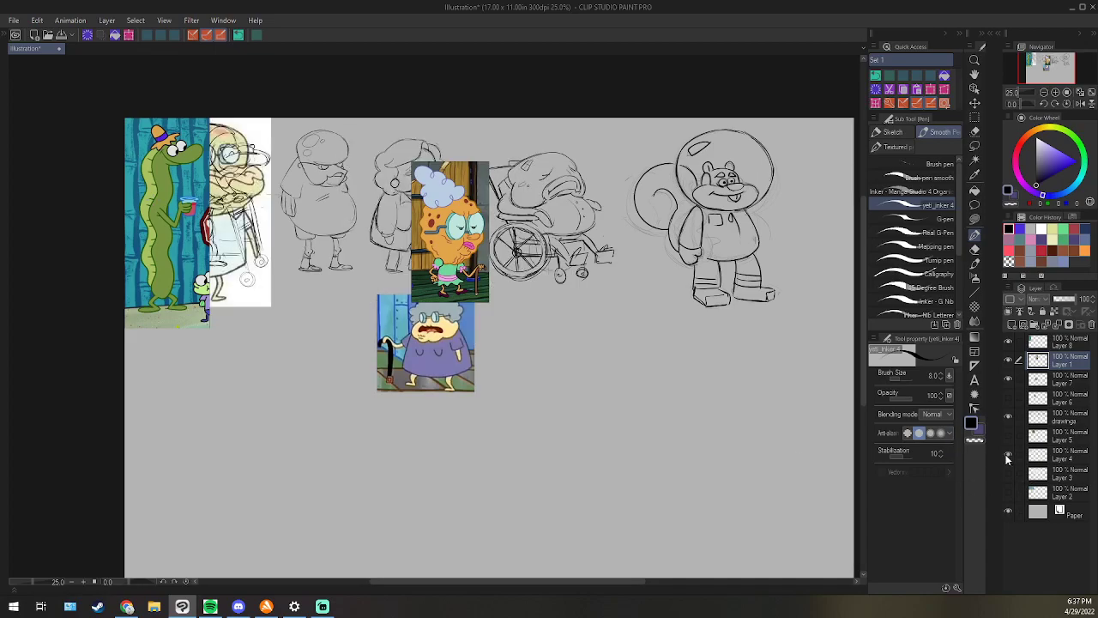
{"action": "left_click", "coordinate": [1009, 474]}
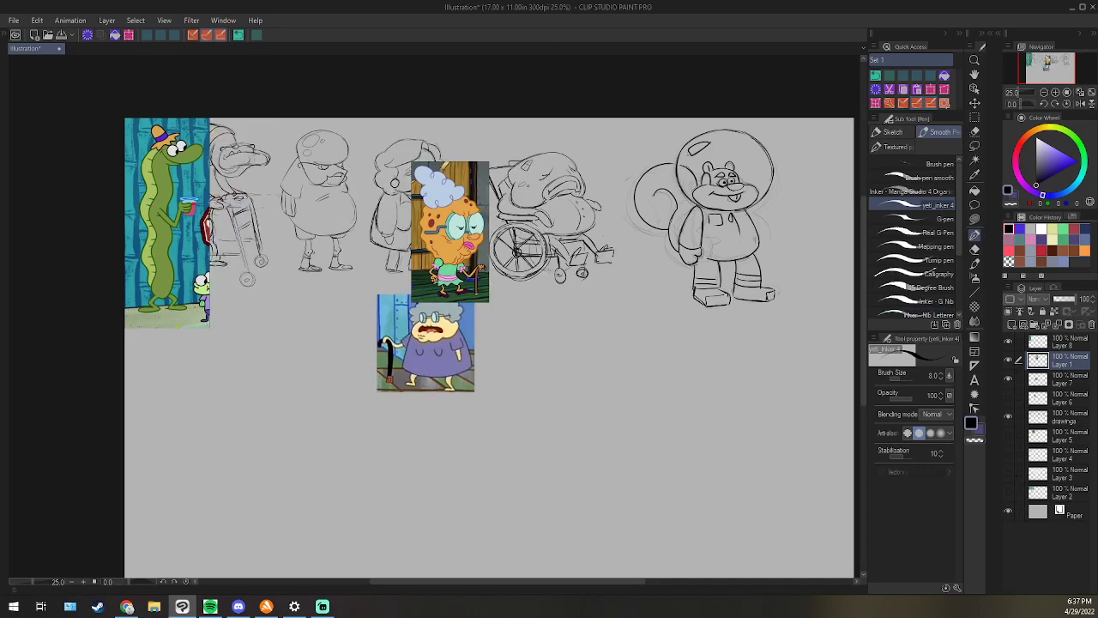
Switch to Chrome, bring the donkey-fish image unknown.png over the canvas to examine it, and move the window away again.
{"action": "key", "text": "alt+Tab"}
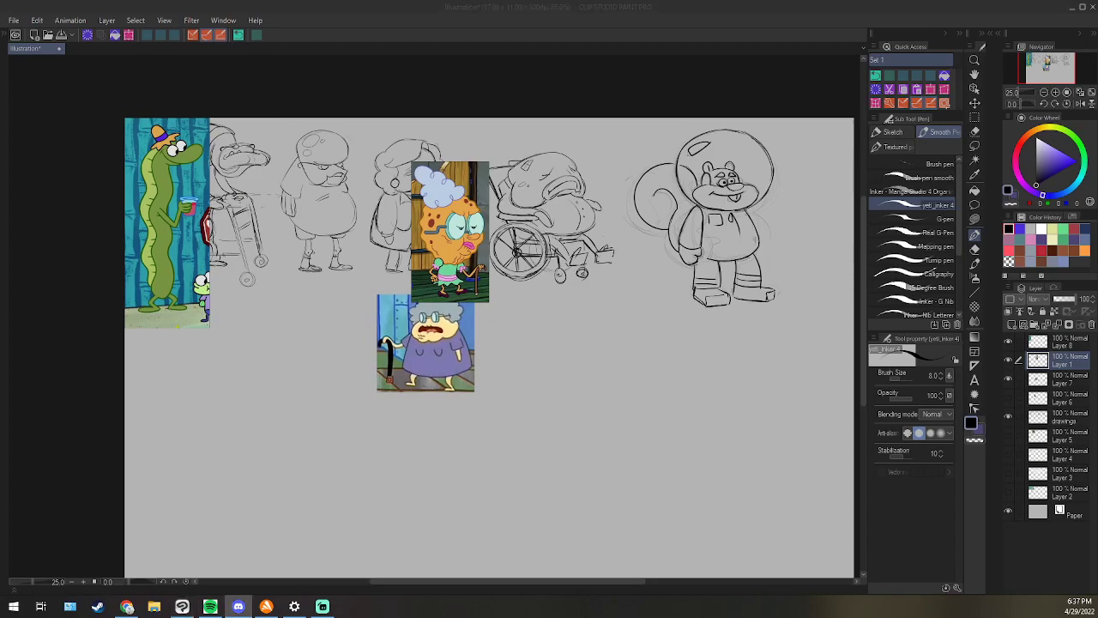
{"action": "key", "text": "alt+Tab"}
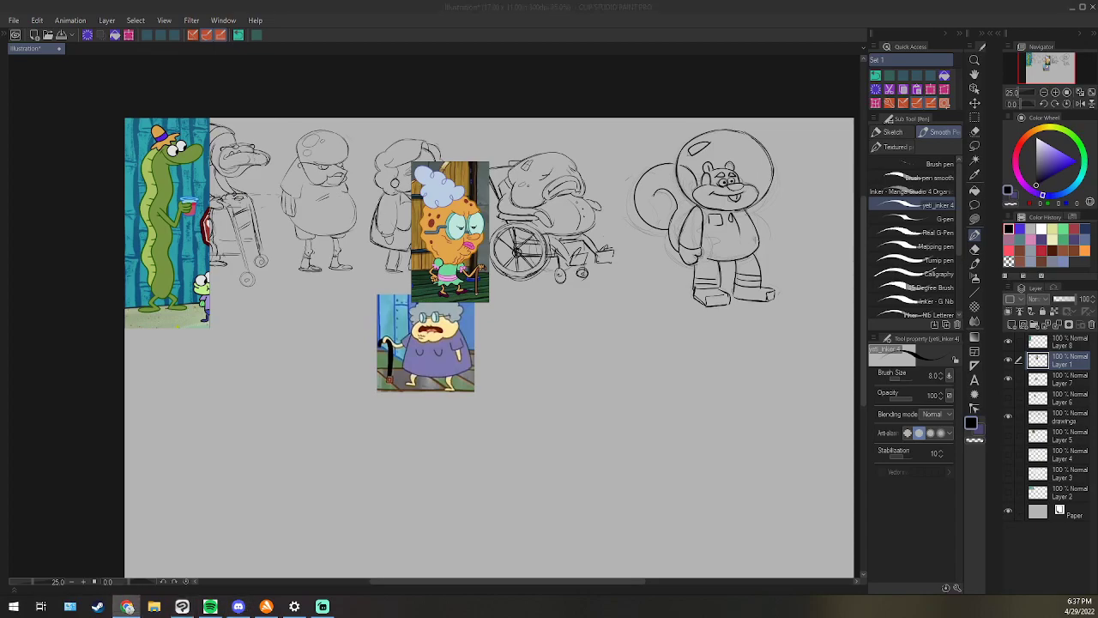
{"action": "key", "text": "alt+Tab"}
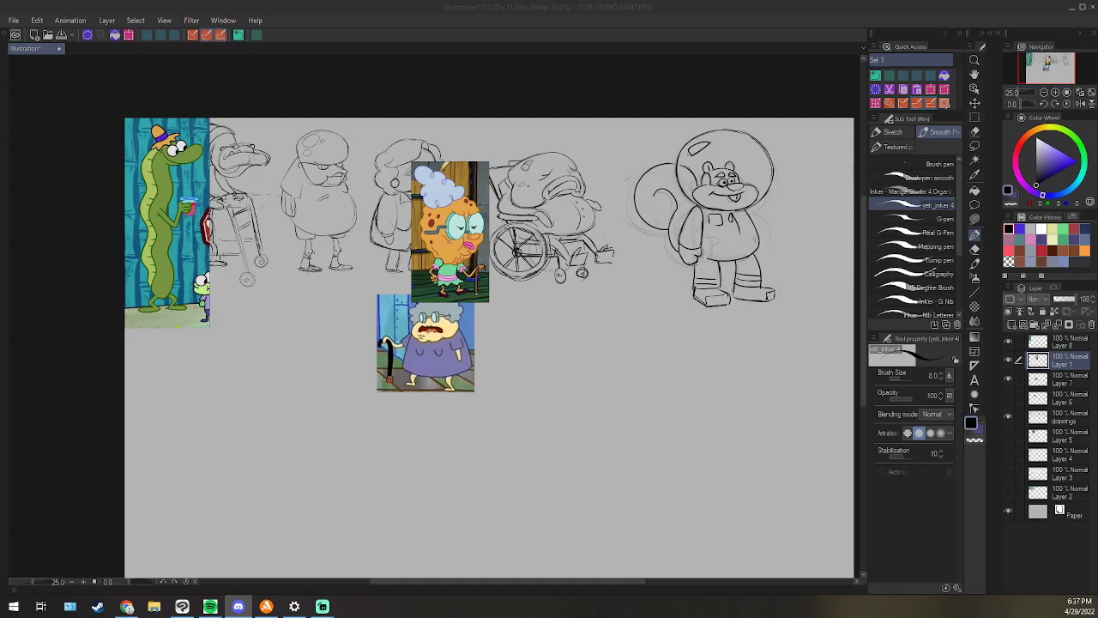
{"action": "key", "text": "alt+Tab"}
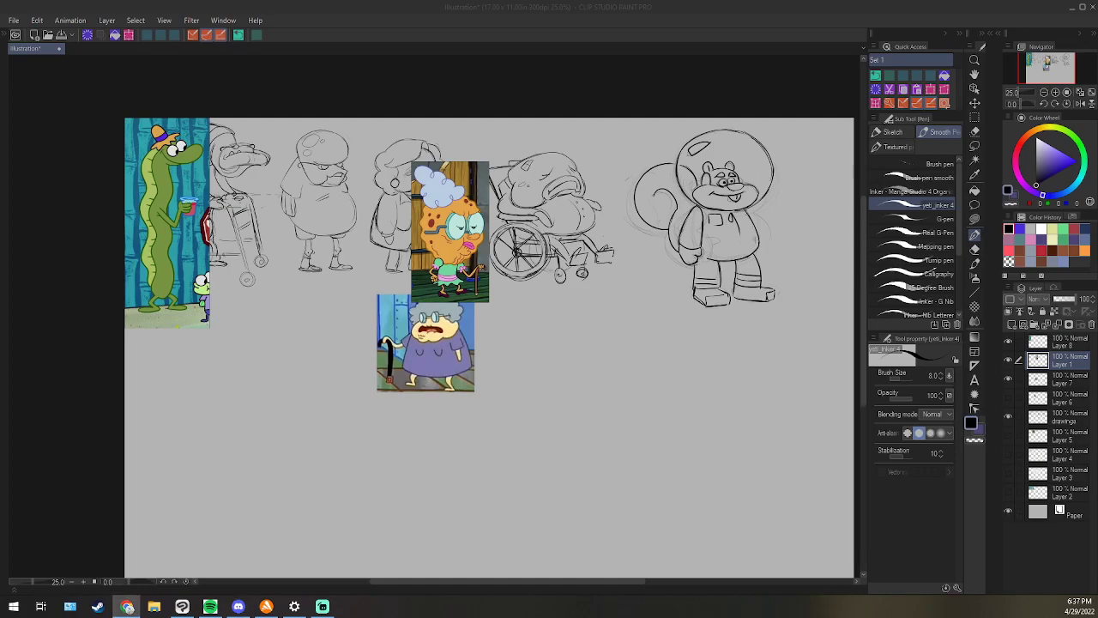
{"action": "left_click_drag", "start_coordinate": [0, 97], "coordinate": [758, 69]}
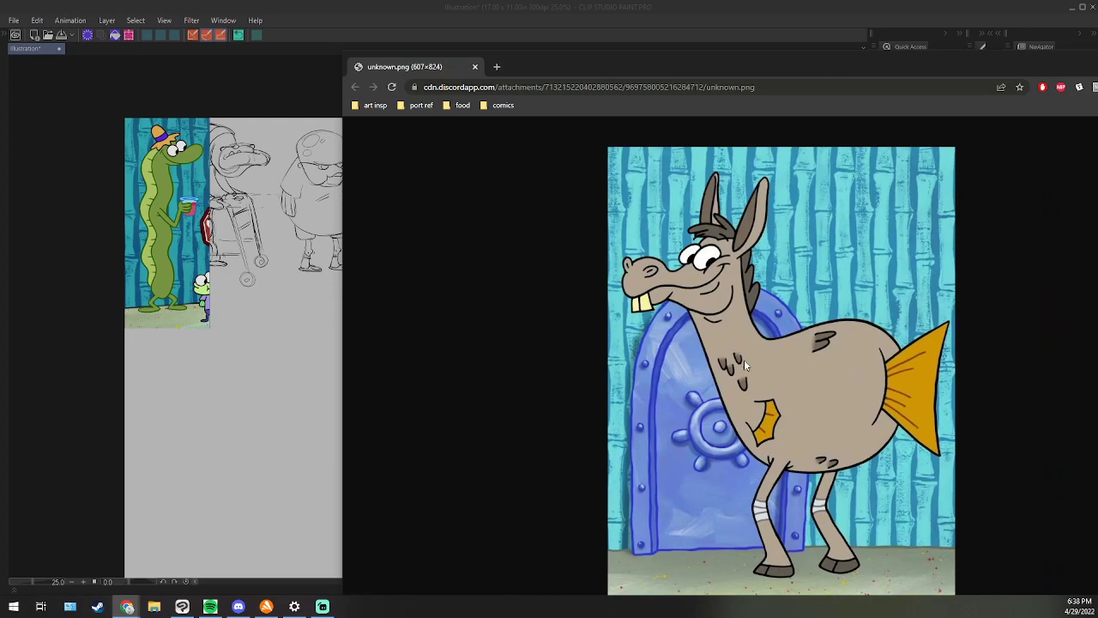
{"action": "left_click_drag", "start_coordinate": [856, 64], "coordinate": [0, 163]}
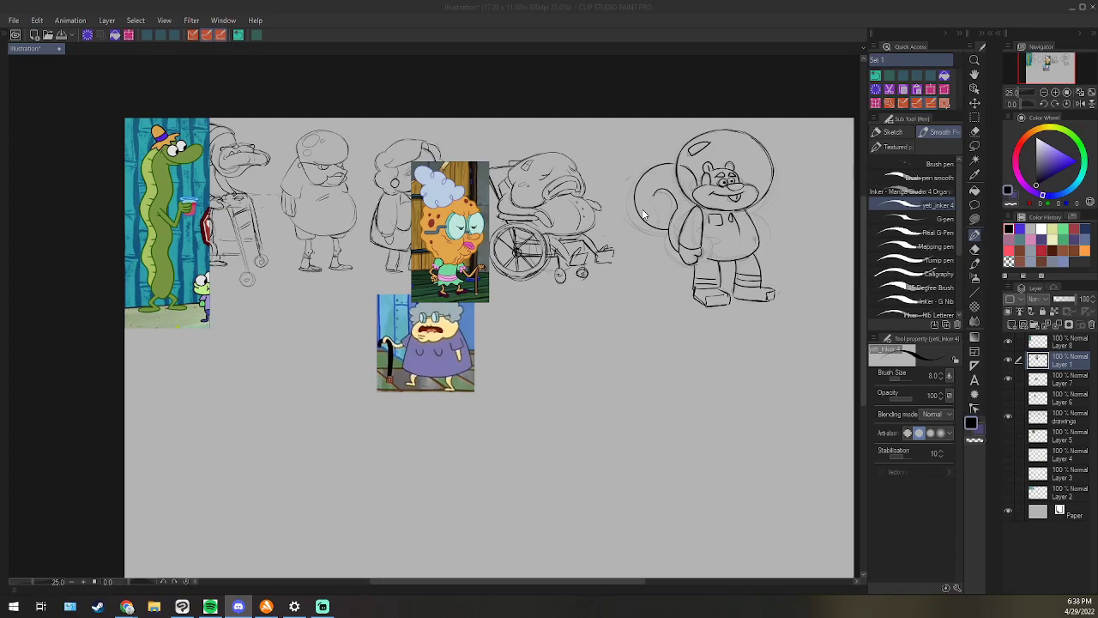
Hide the reference images on Layers 8, 1 and 7, keeping the drawings layer shown, and switch to Discord.
{"action": "scroll", "coordinate": [645, 215], "scroll_direction": "down", "scroll_amount": 1}
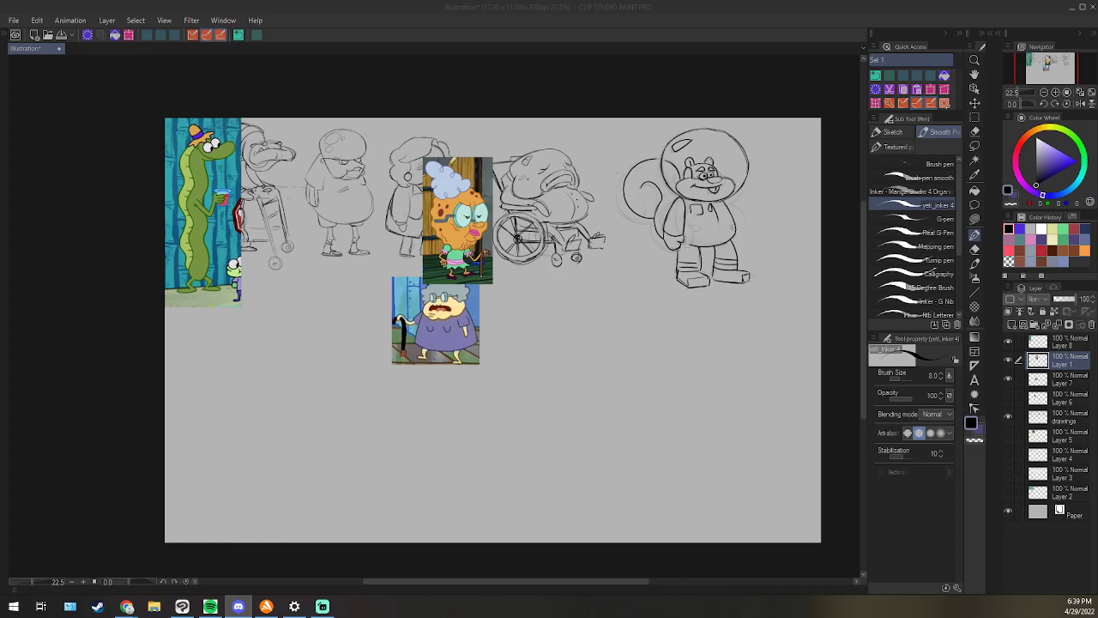
{"action": "scroll", "coordinate": [788, 307], "scroll_direction": "down", "scroll_amount": 5}
{"action": "scroll", "coordinate": [731, 339], "scroll_direction": "up", "scroll_amount": 3}
{"action": "scroll", "coordinate": [731, 338], "scroll_direction": "down", "scroll_amount": 3}
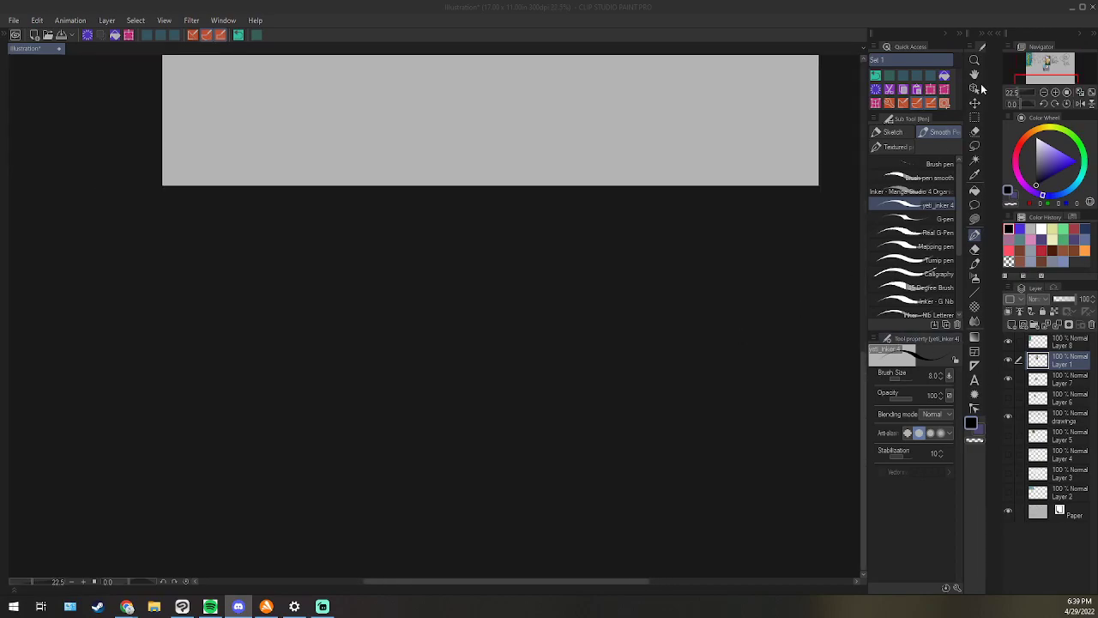
{"action": "left_click", "coordinate": [1047, 60]}
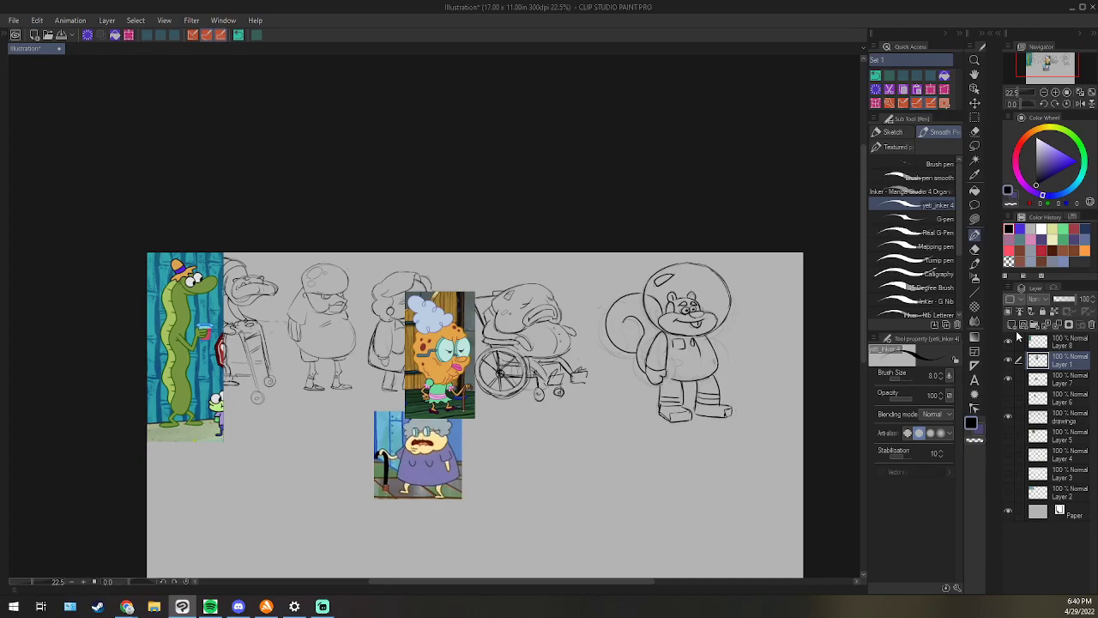
{"action": "left_click", "coordinate": [1009, 360]}
{"action": "left_click", "coordinate": [1009, 360]}
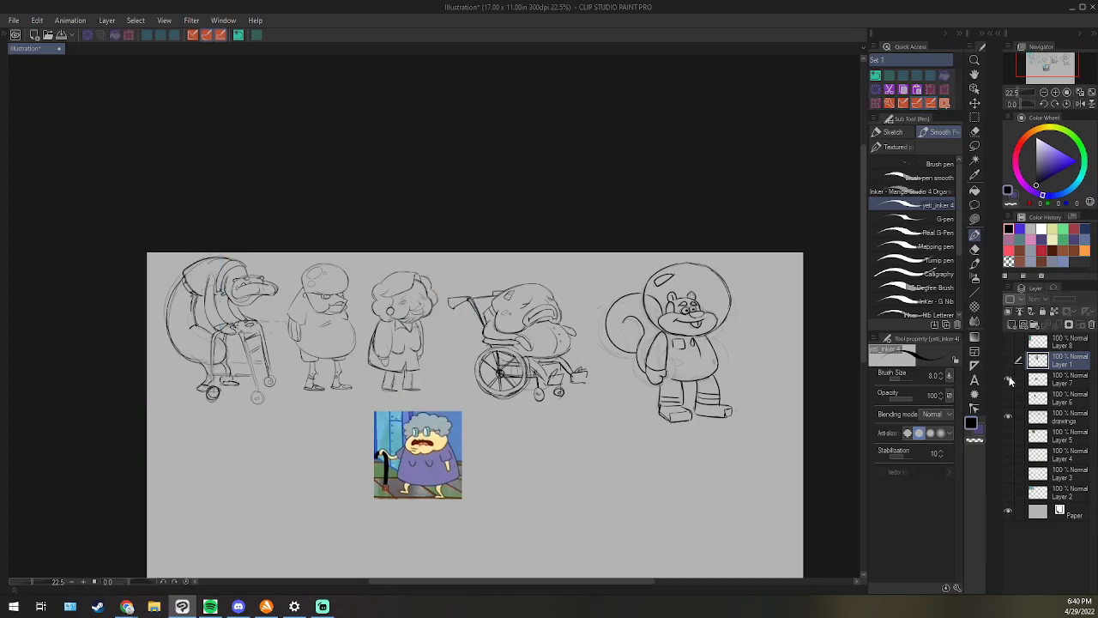
{"action": "left_click", "coordinate": [1010, 378]}
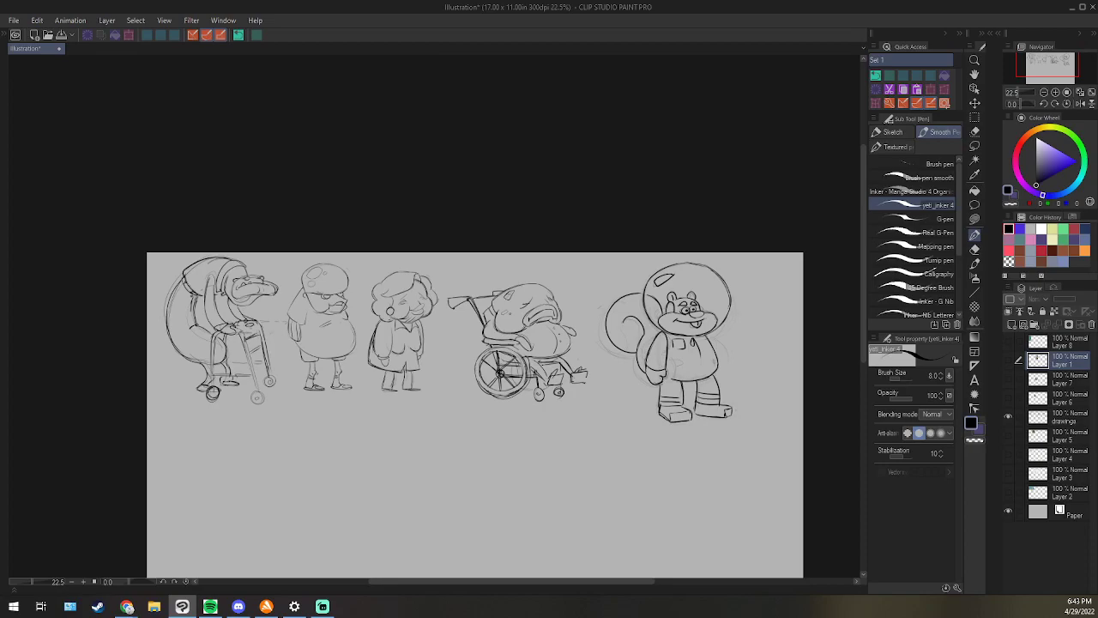
{"action": "key", "text": "alt+Tab"}
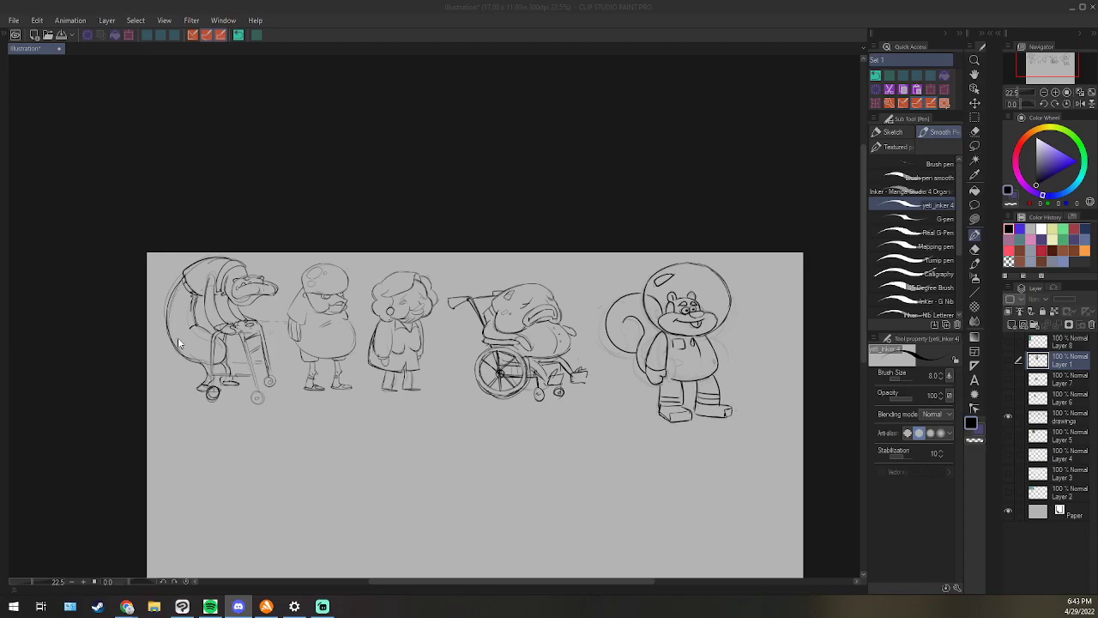